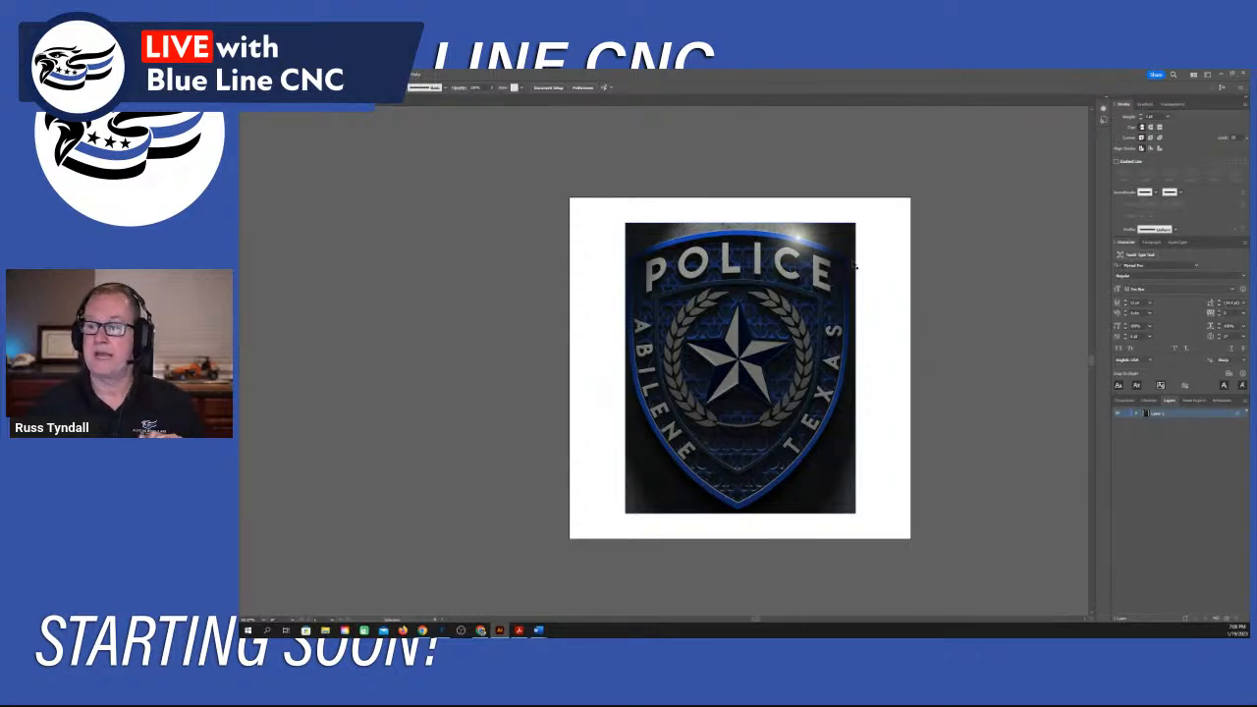
Pan and zoom until the badge image fills the workspace, then select it.
{"action": "scroll", "coordinate": [879, 258], "scroll_direction": "right", "scroll_amount": 3}
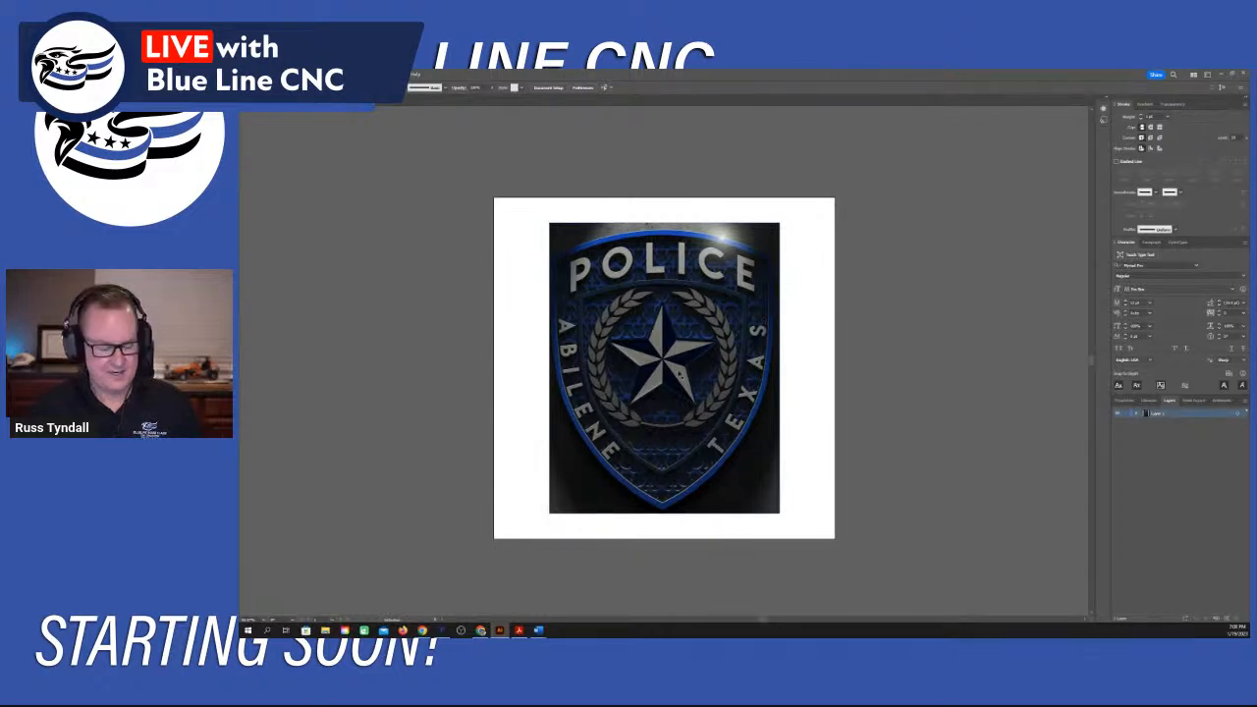
{"action": "scroll", "coordinate": [684, 376], "scroll_direction": "up", "scroll_amount": 1}
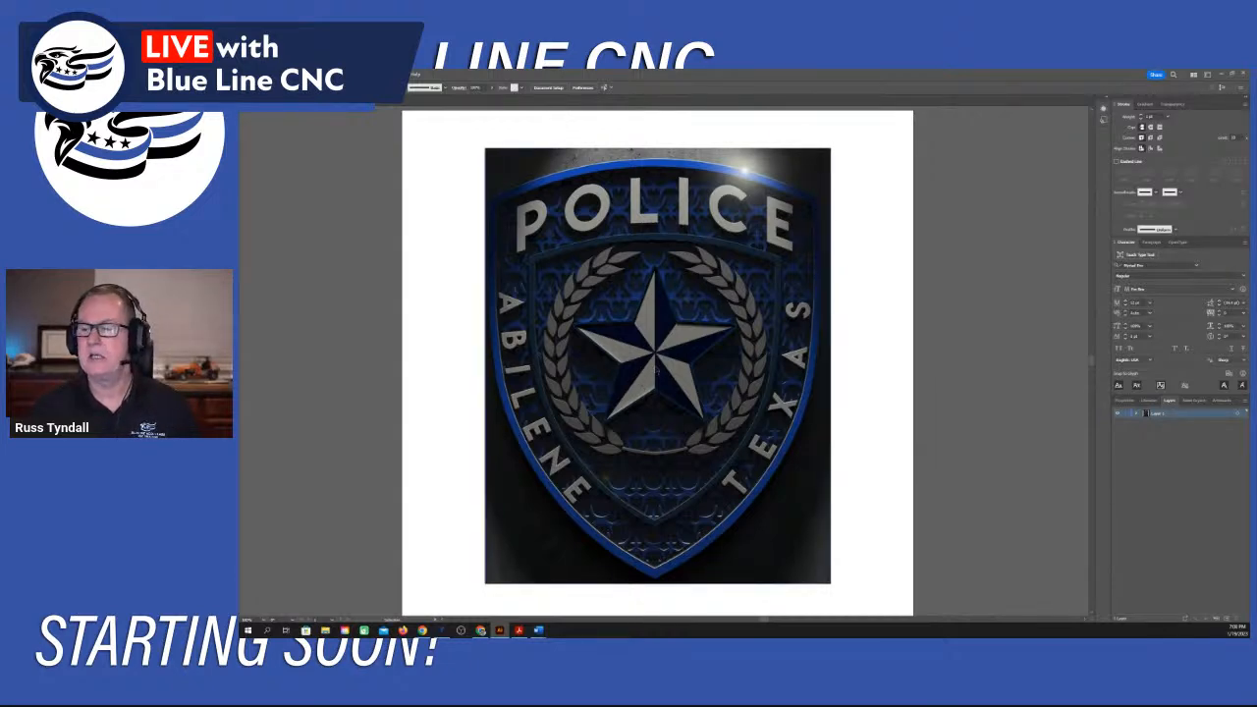
{"action": "left_click", "coordinate": [668, 389]}
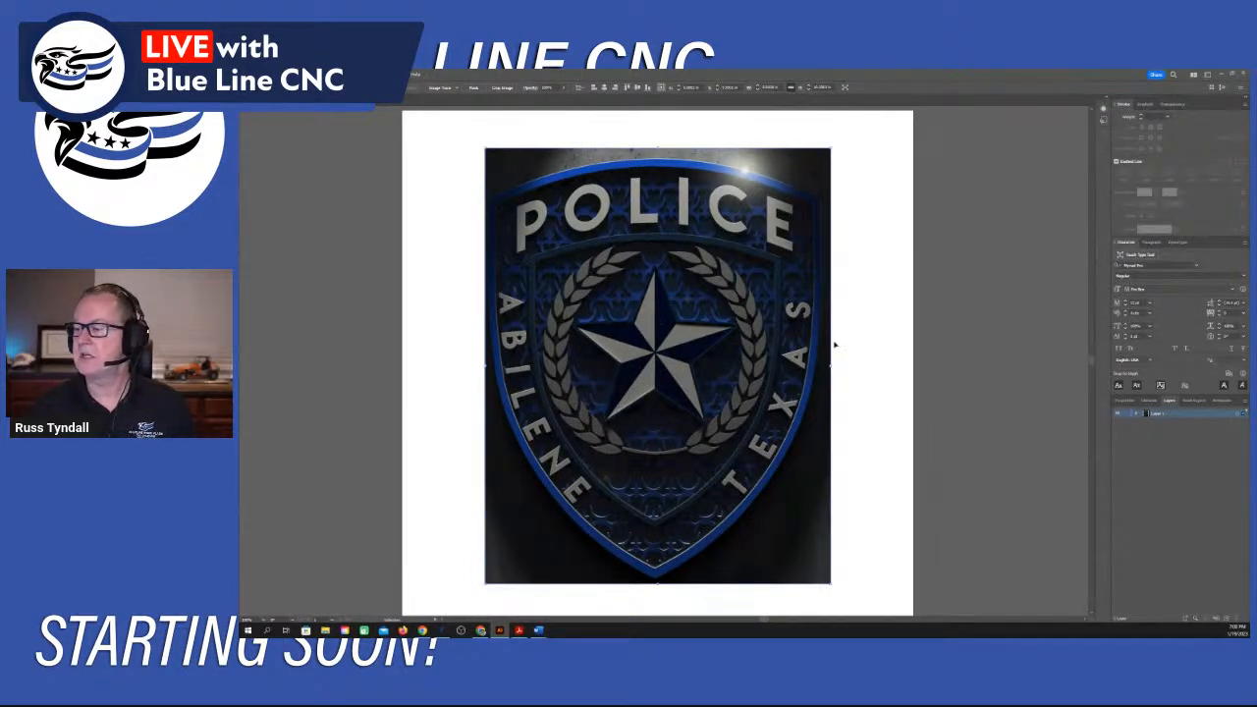
Lower the badge image's opacity to a faint reference and lock Layer 1.
{"action": "left_click", "coordinate": [562, 88]}
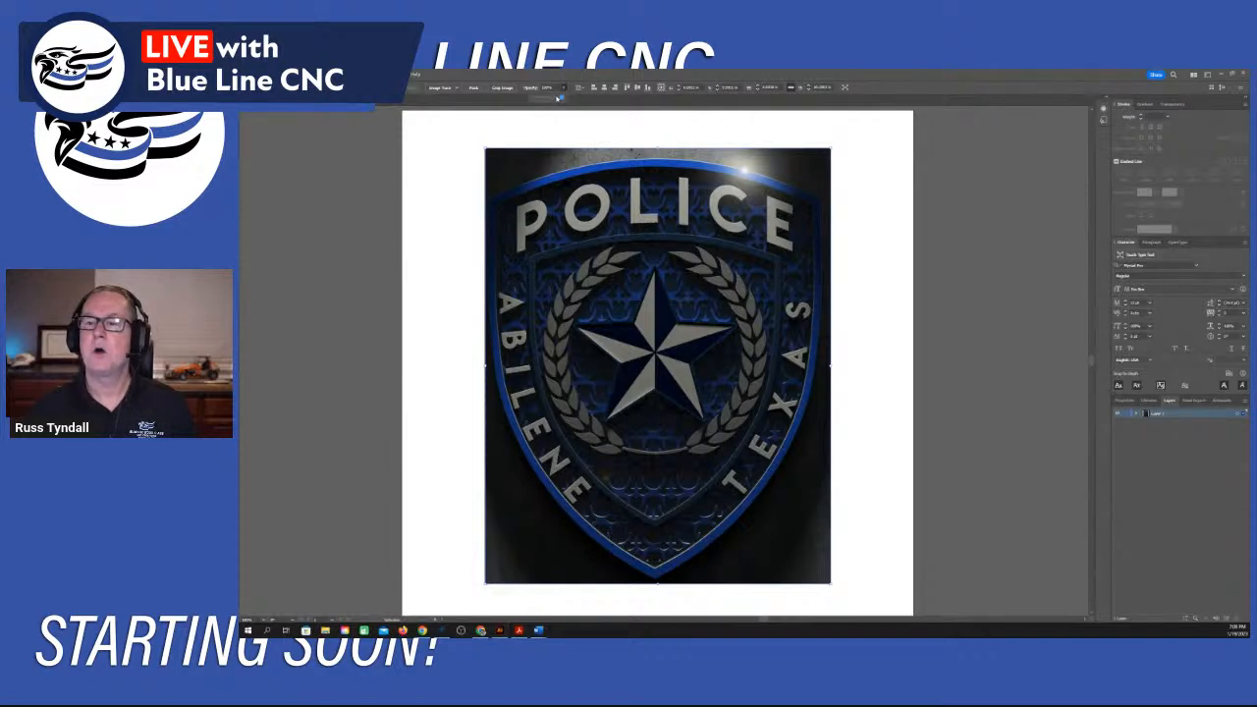
{"action": "left_click", "coordinate": [541, 101]}
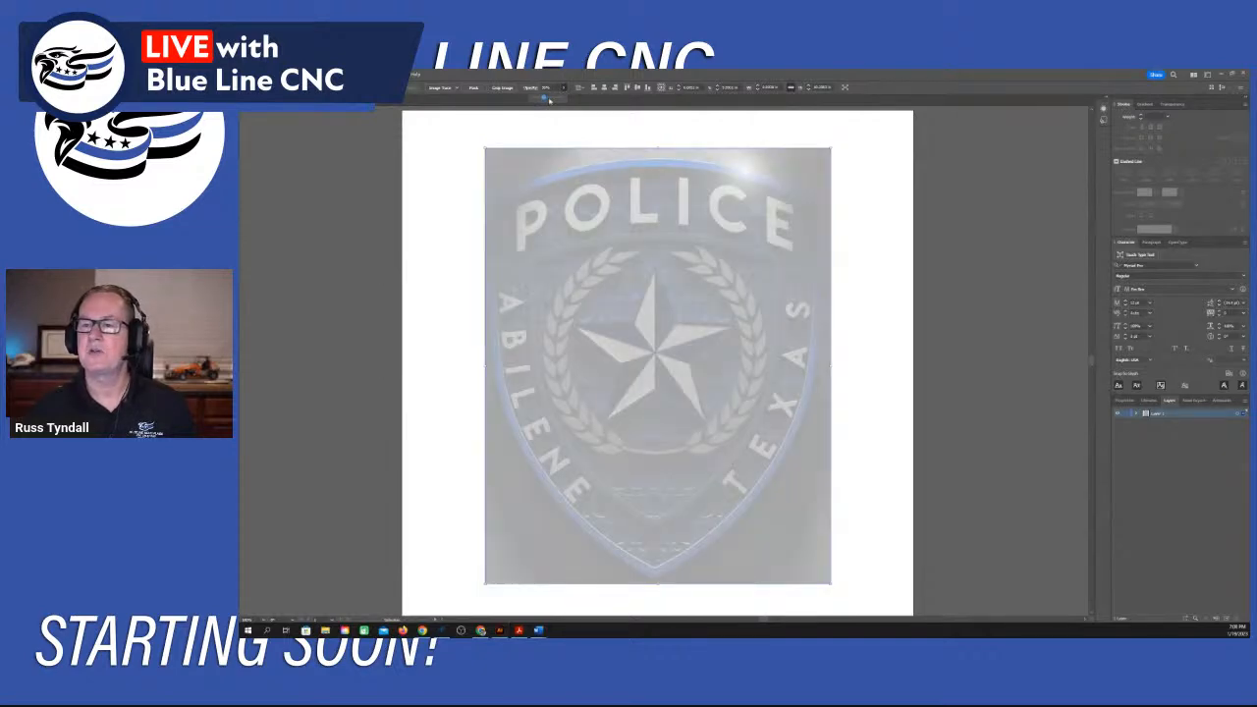
{"action": "left_click", "coordinate": [549, 100]}
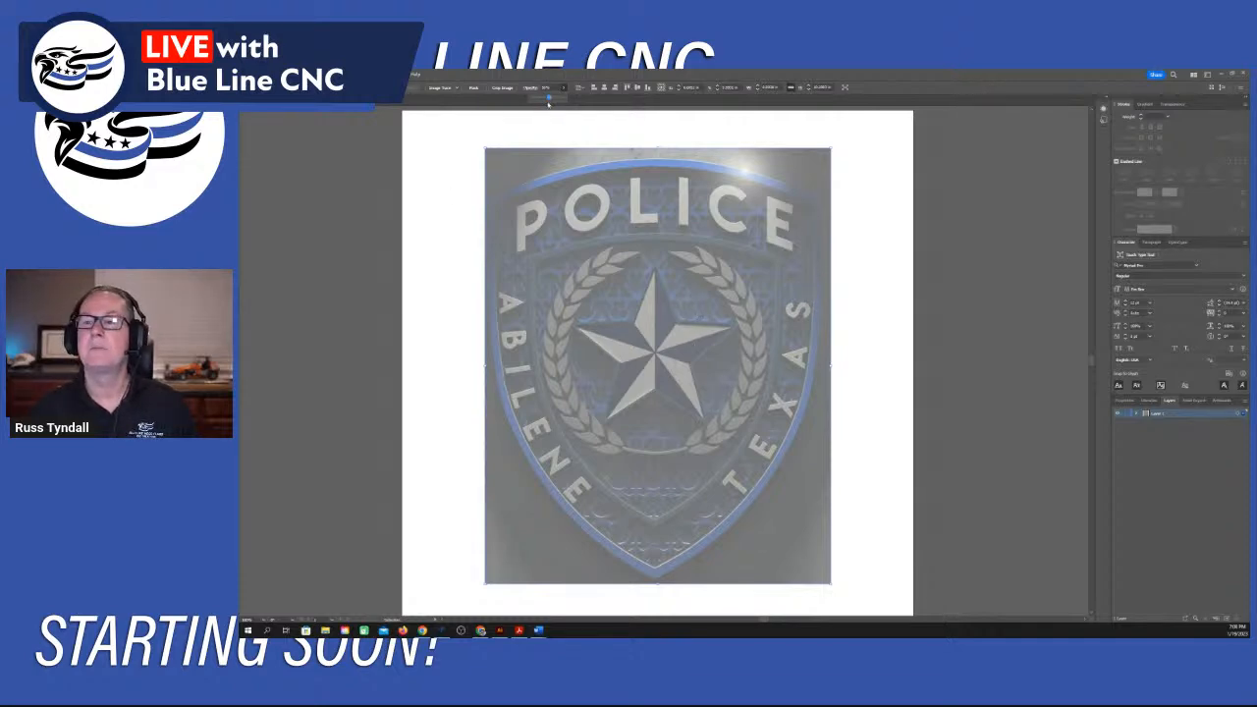
{"action": "left_click_drag", "start_coordinate": [548, 102], "coordinate": [546, 99]}
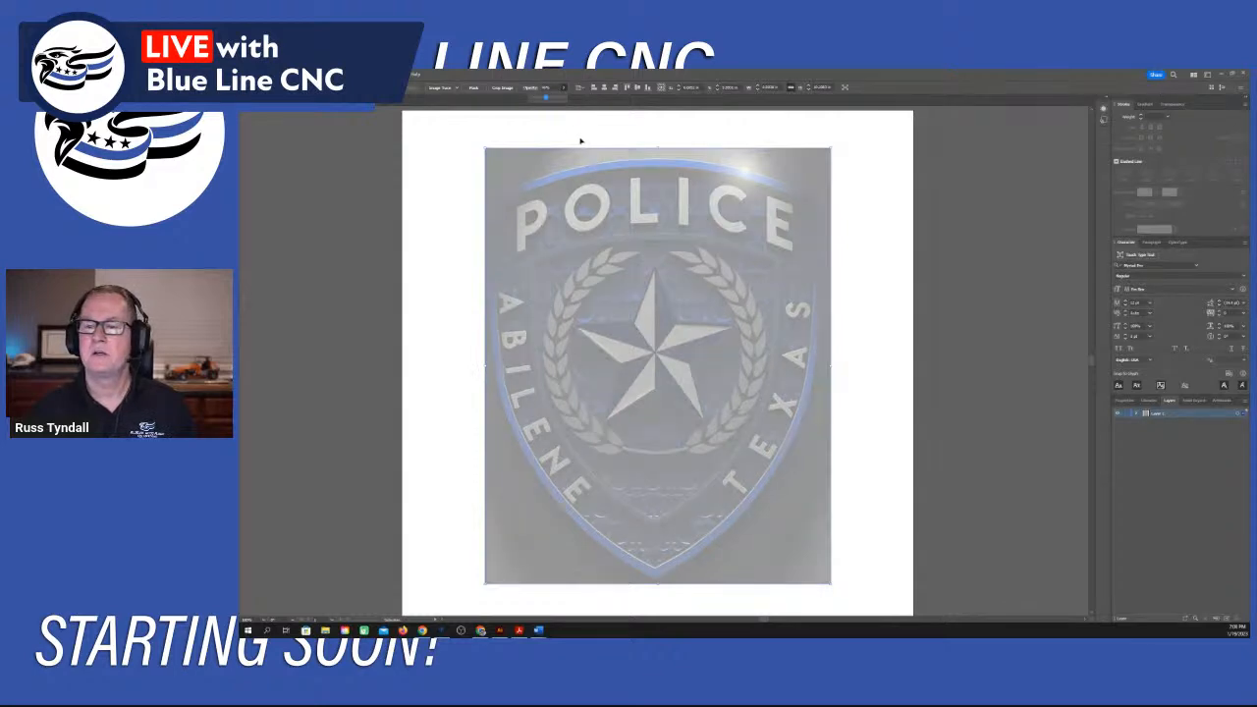
{"action": "left_click", "coordinate": [1127, 415]}
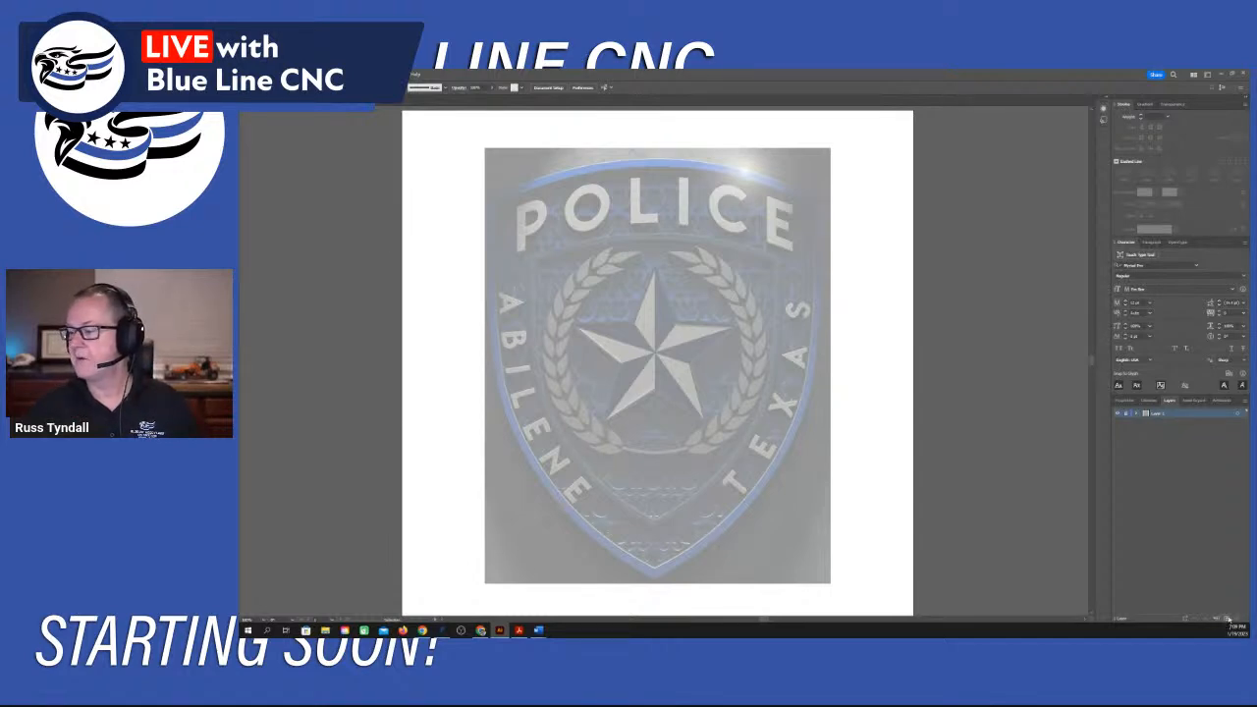
Create an empty Layer 2 above the locked badge layer.
{"action": "left_click", "coordinate": [1227, 618]}
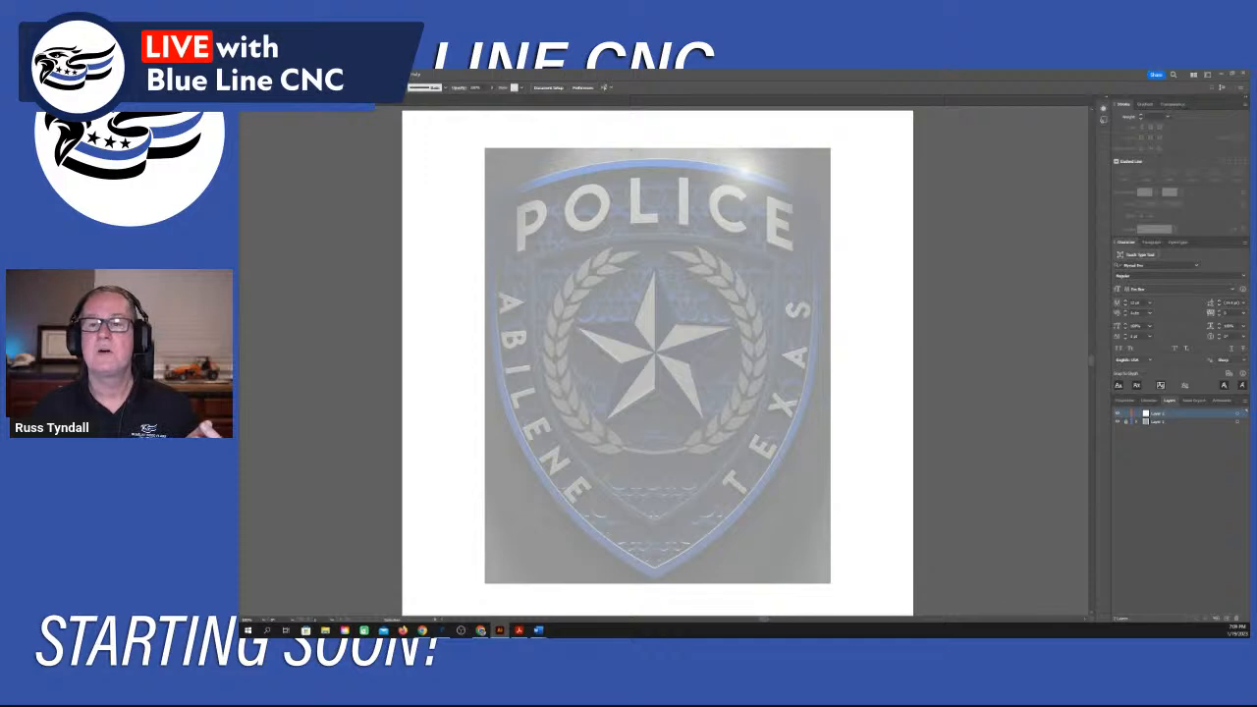
Turn on the rulers from View > Rulers > Show Rulers.
{"action": "left_click", "coordinate": [385, 74]}
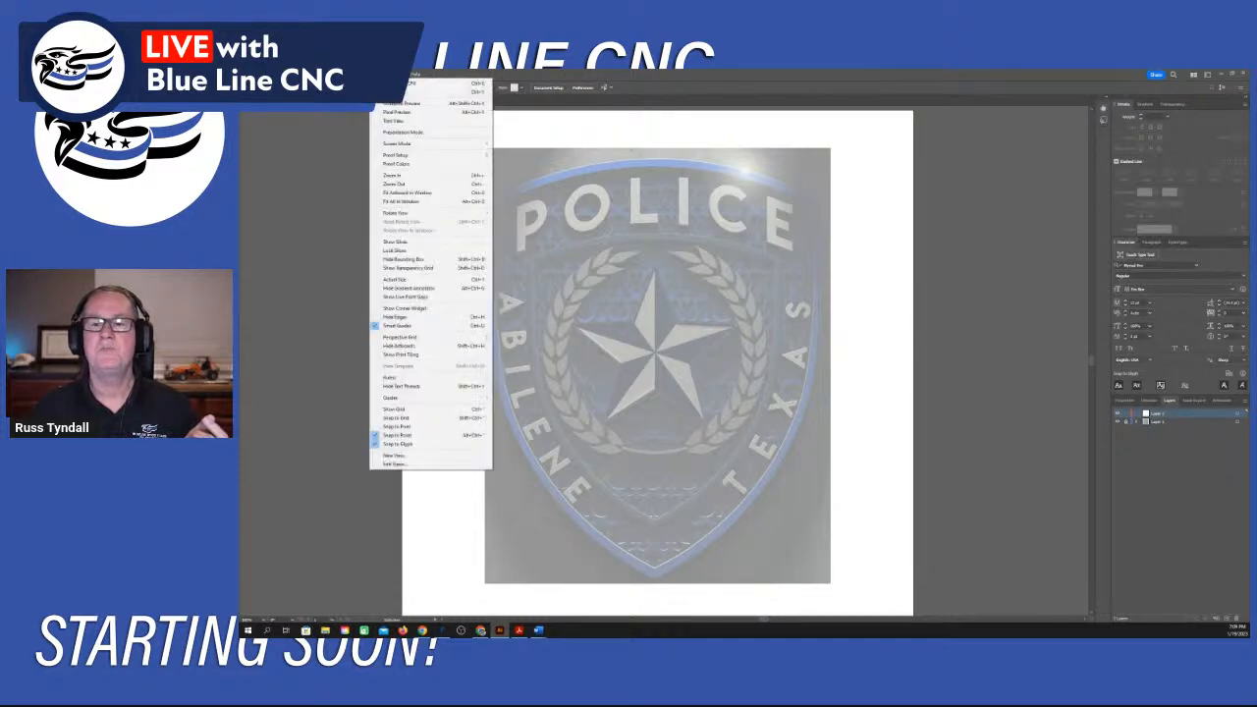
{"action": "mouse_move", "coordinate": [405, 381]}
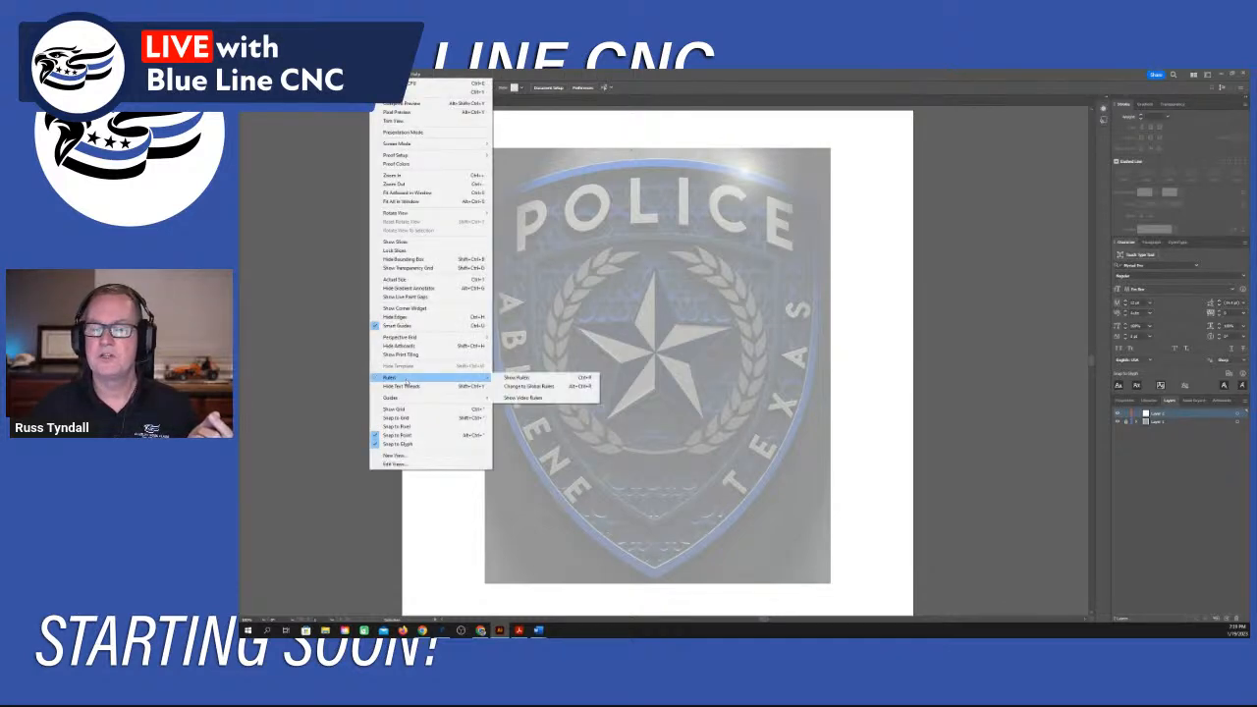
{"action": "left_click", "coordinate": [536, 378]}
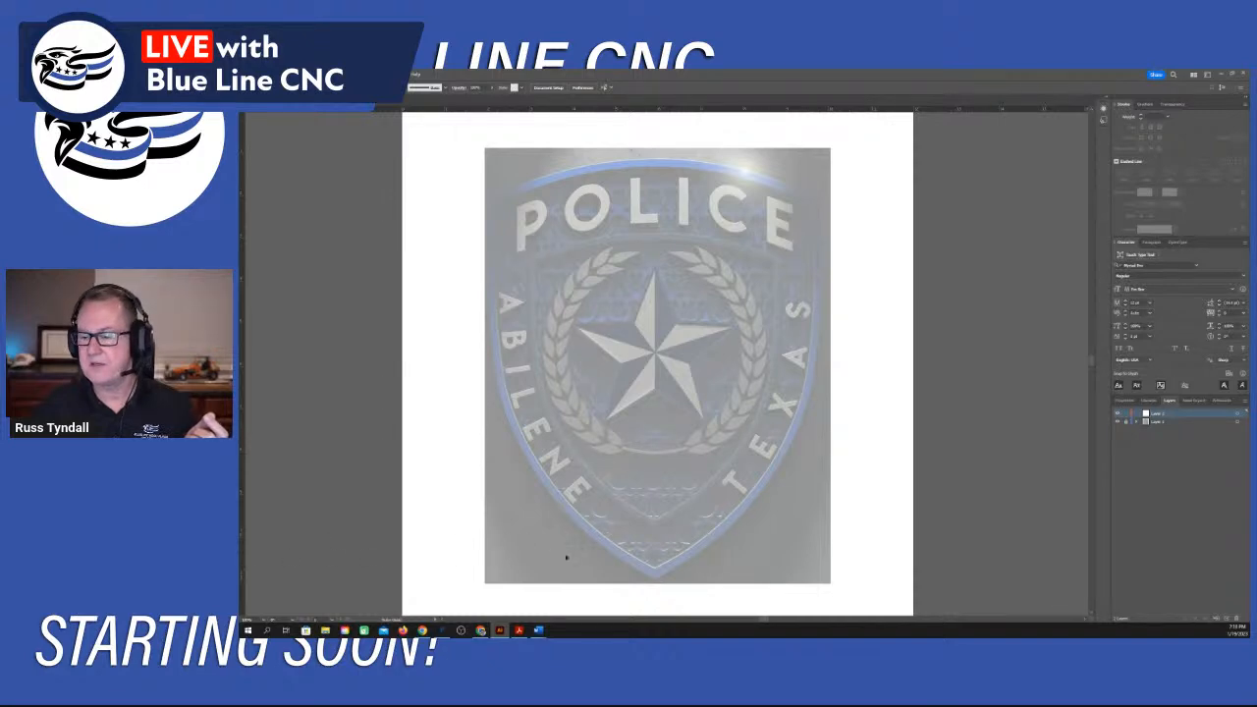
Place a vertical guide through the badge centre, aligned with its bottom point.
{"action": "left_click", "coordinate": [656, 589]}
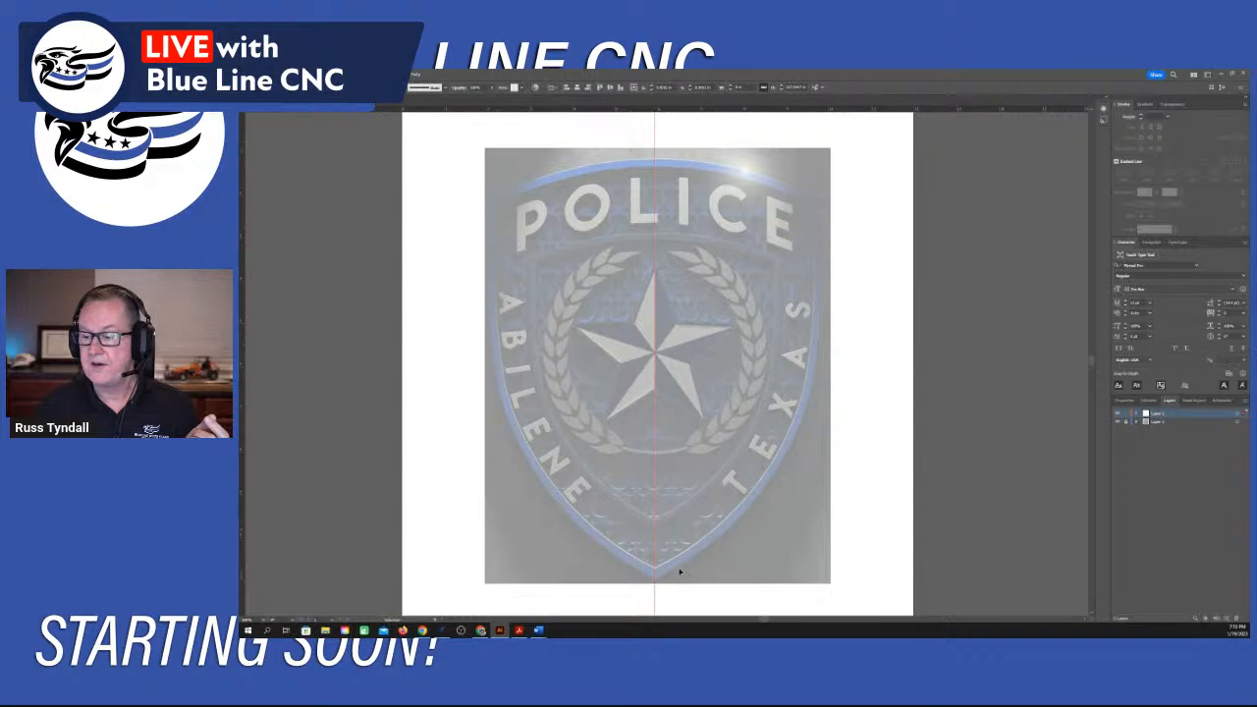
{"action": "scroll", "coordinate": [659, 594], "scroll_direction": "up", "scroll_amount": 5}
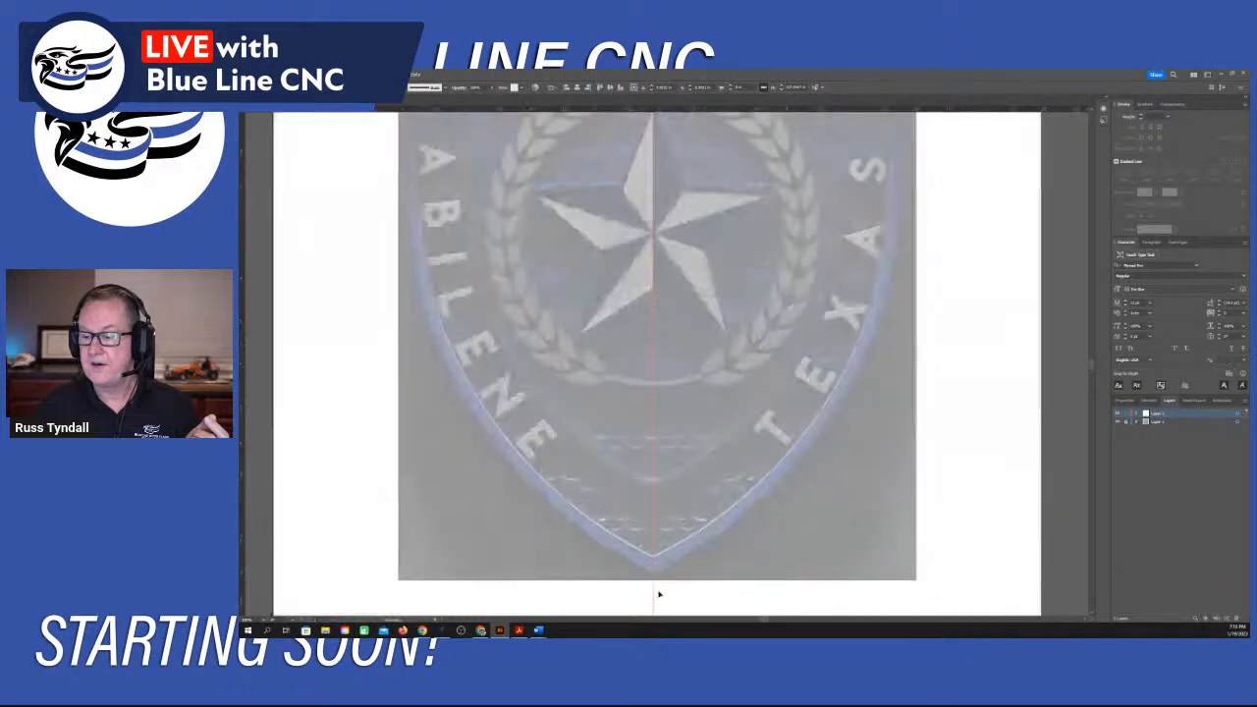
{"action": "scroll", "coordinate": [614, 457], "scroll_direction": "up", "scroll_amount": 2}
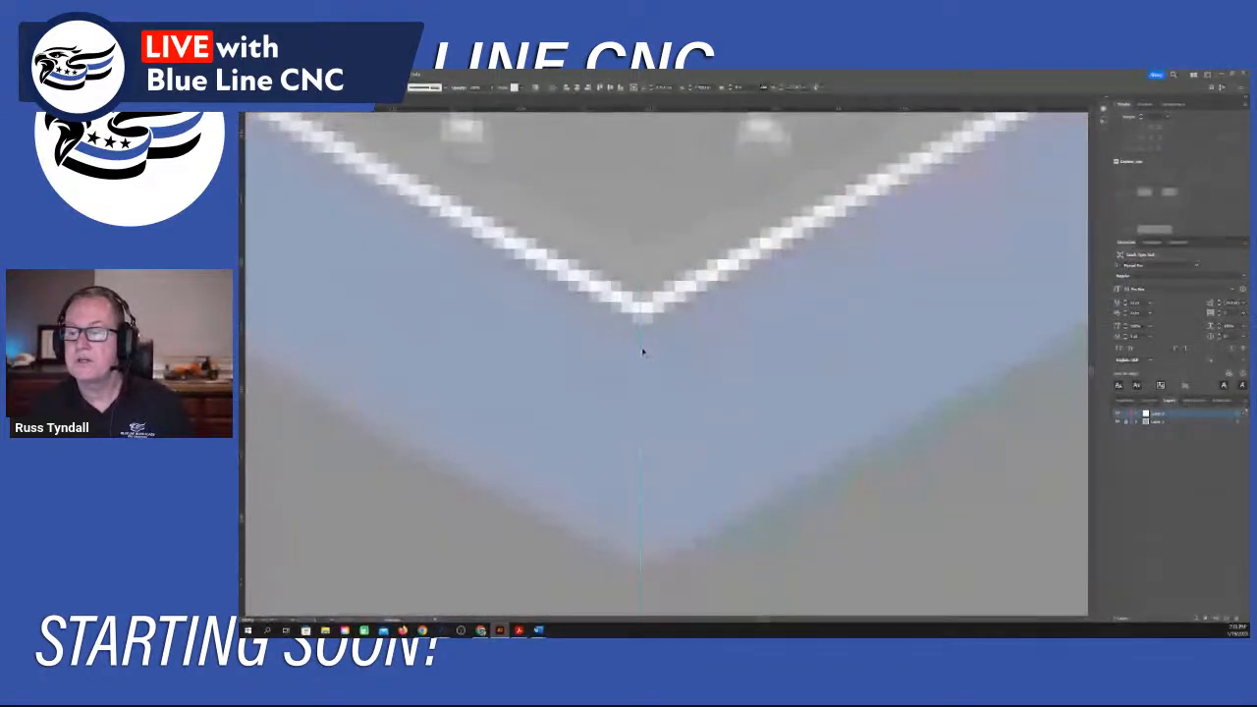
{"action": "key", "text": "p"}
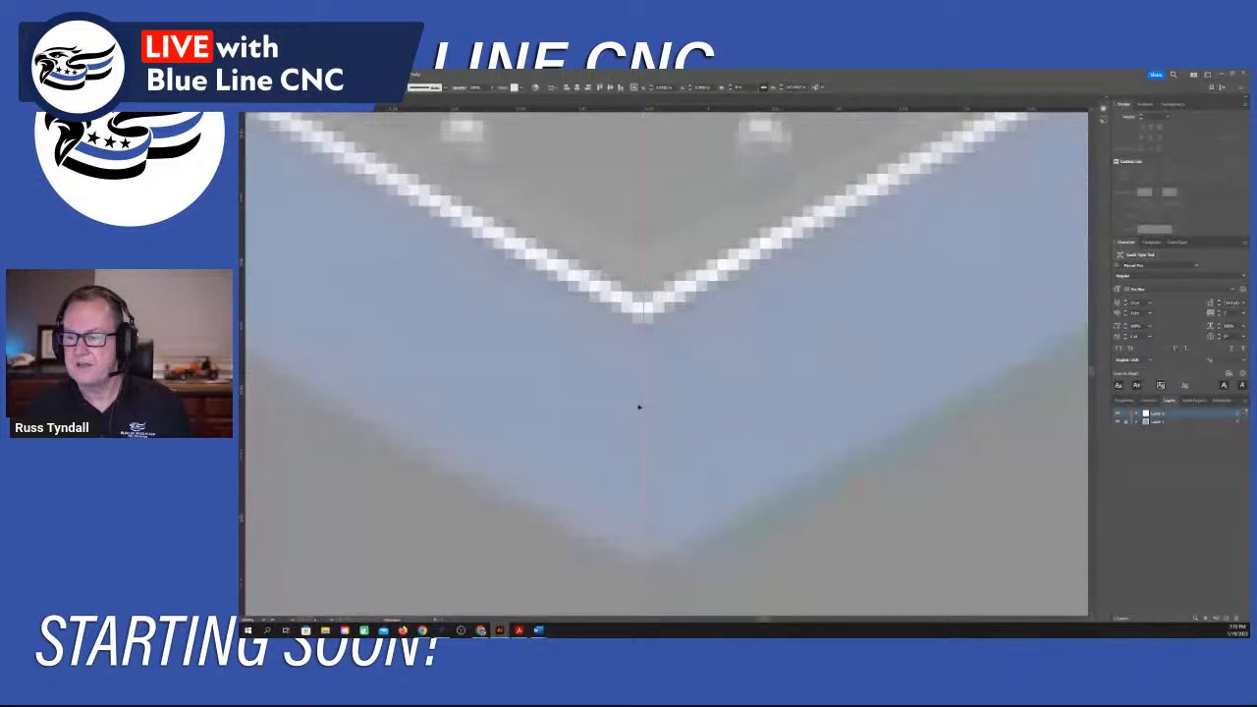
{"action": "scroll", "coordinate": [627, 369], "scroll_direction": "down", "scroll_amount": 10}
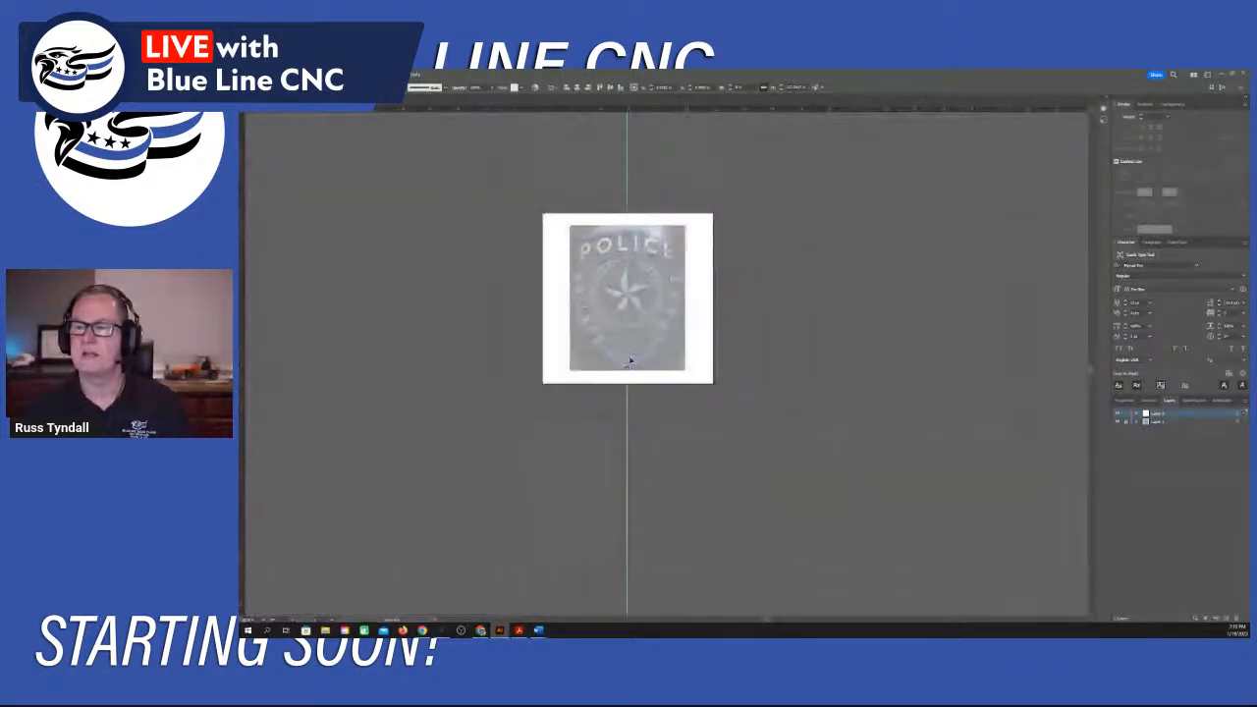
{"action": "scroll", "coordinate": [633, 269], "scroll_direction": "up", "scroll_amount": 4}
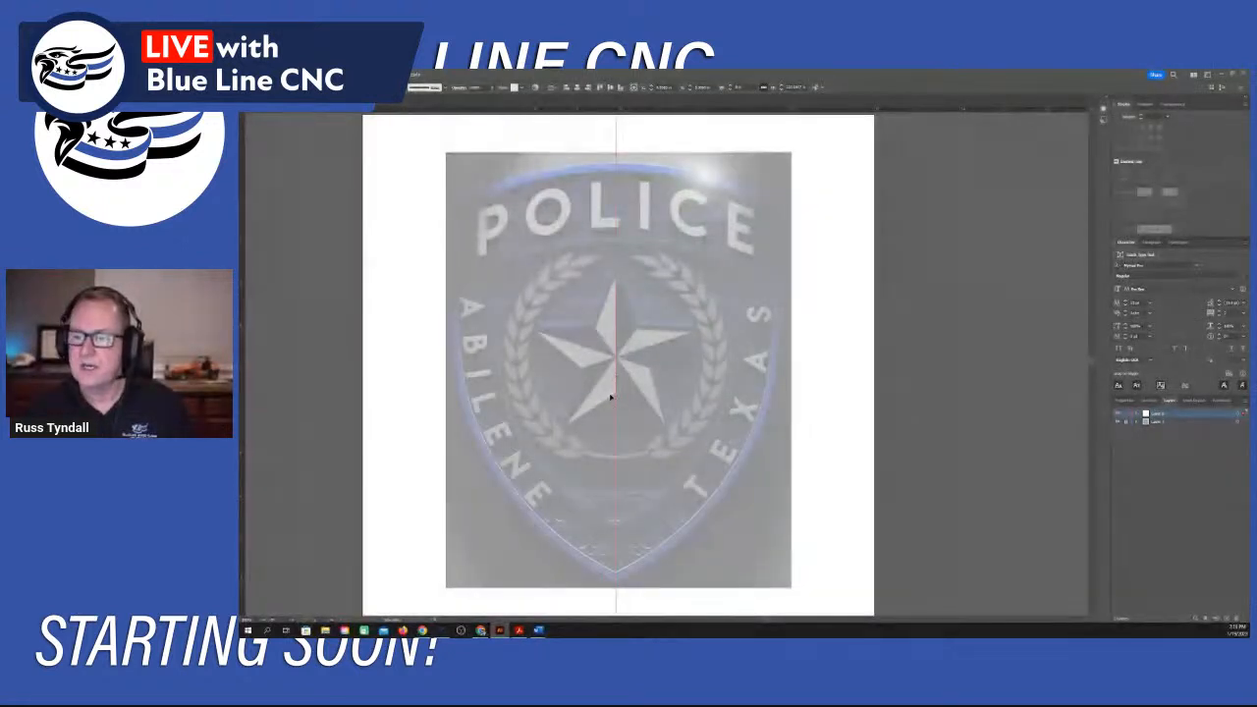
{"action": "scroll", "coordinate": [610, 397], "scroll_direction": "up", "scroll_amount": 2}
{"action": "scroll", "coordinate": [611, 399], "scroll_direction": "down", "scroll_amount": 2}
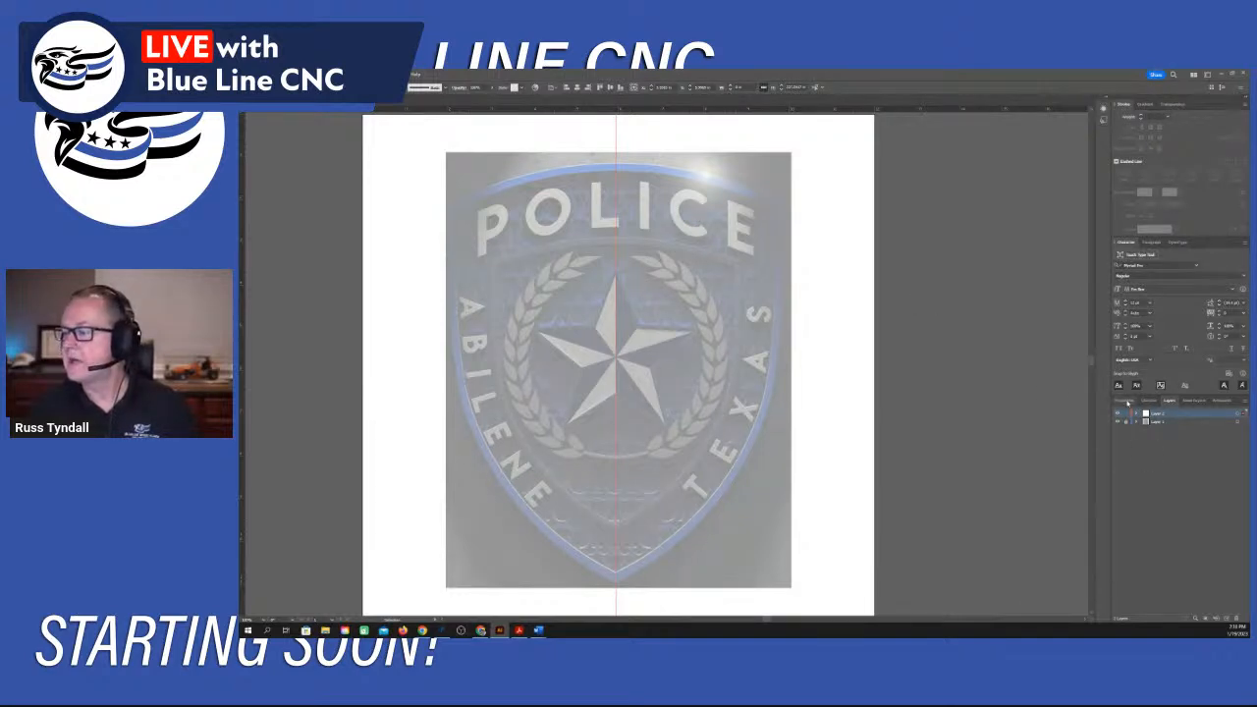
Lock Layer 2, add a third layer named 'sh', and open the Window menu.
{"action": "left_click", "coordinate": [1124, 414]}
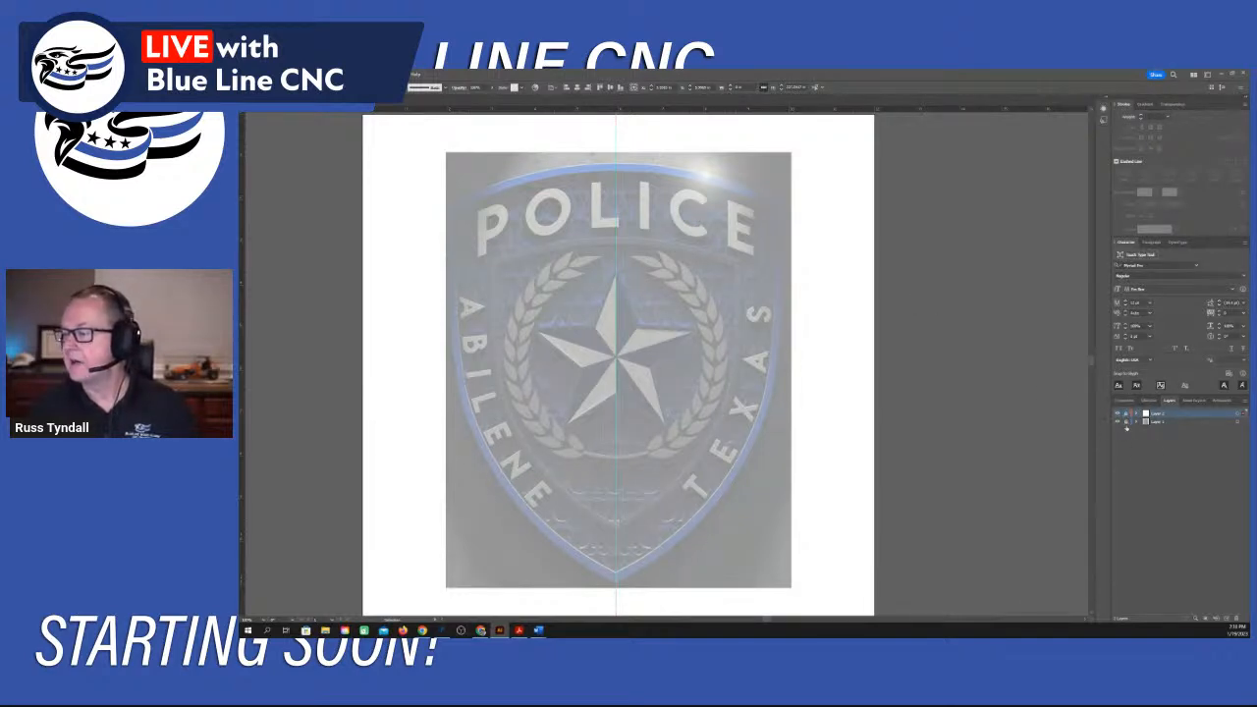
{"action": "left_click", "coordinate": [1229, 623]}
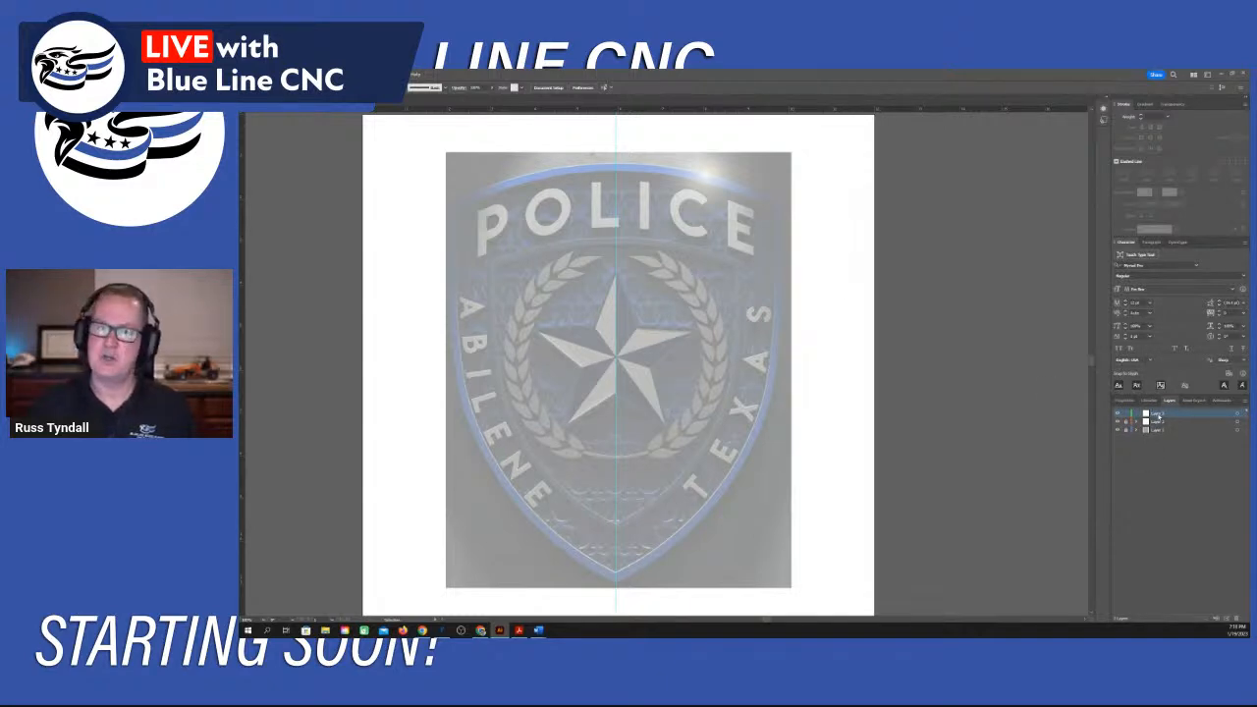
{"action": "double_click", "coordinate": [1158, 413]}
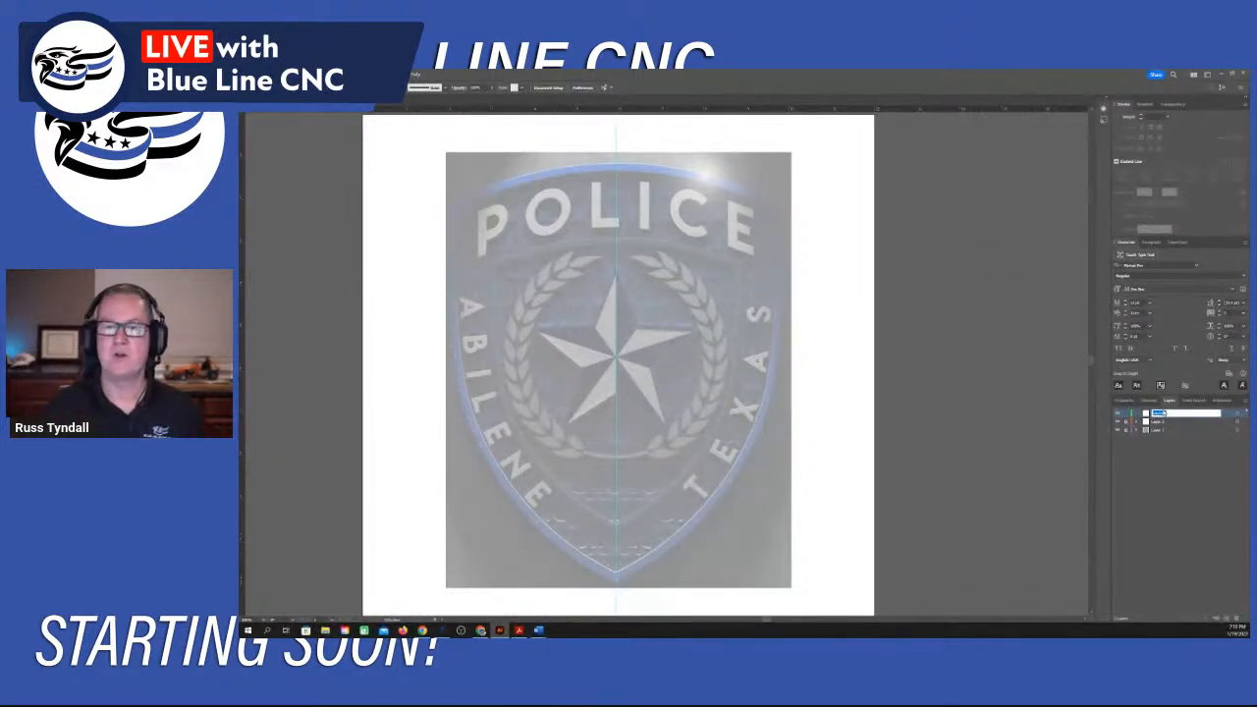
{"action": "type", "text": "sh"}
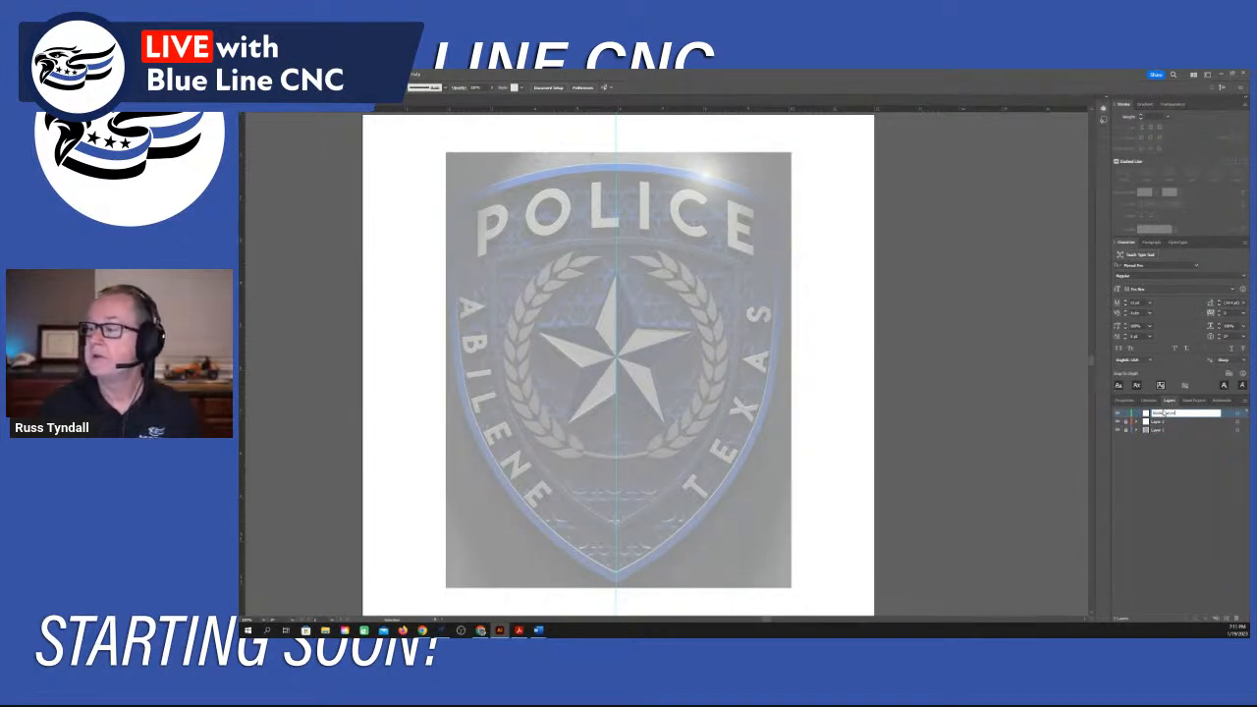
{"action": "key", "text": "Return"}
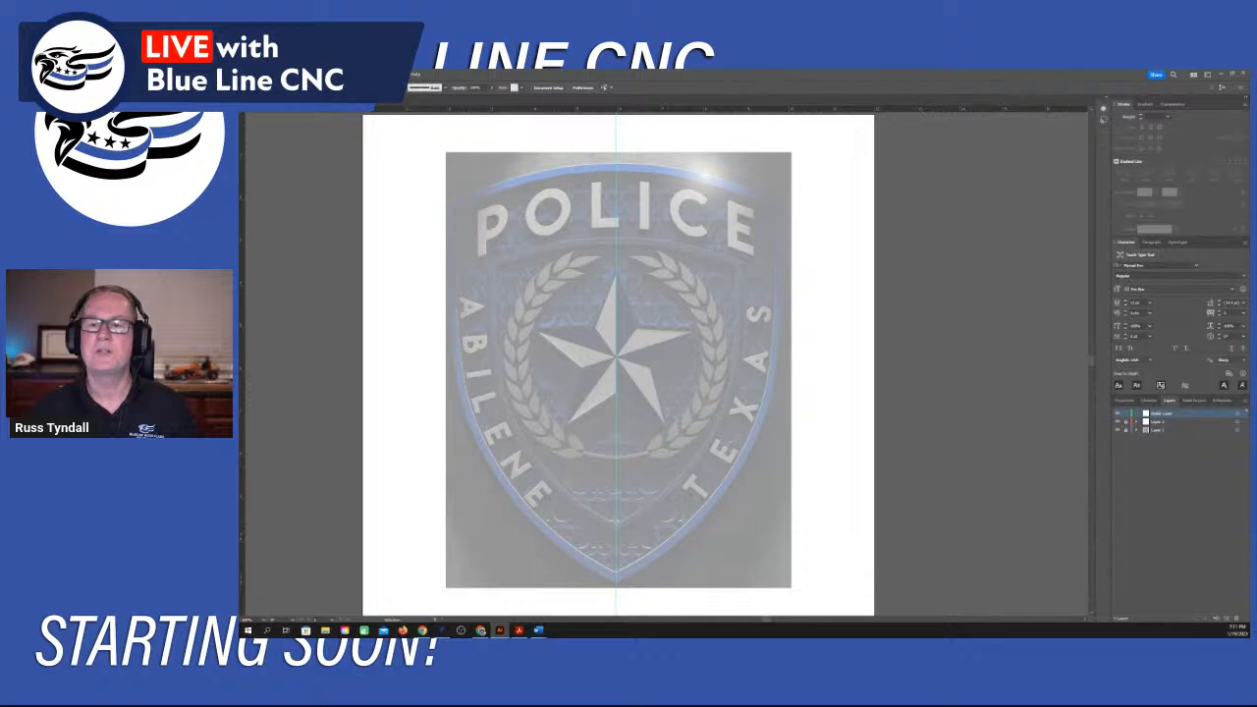
{"action": "left_click", "coordinate": [405, 74]}
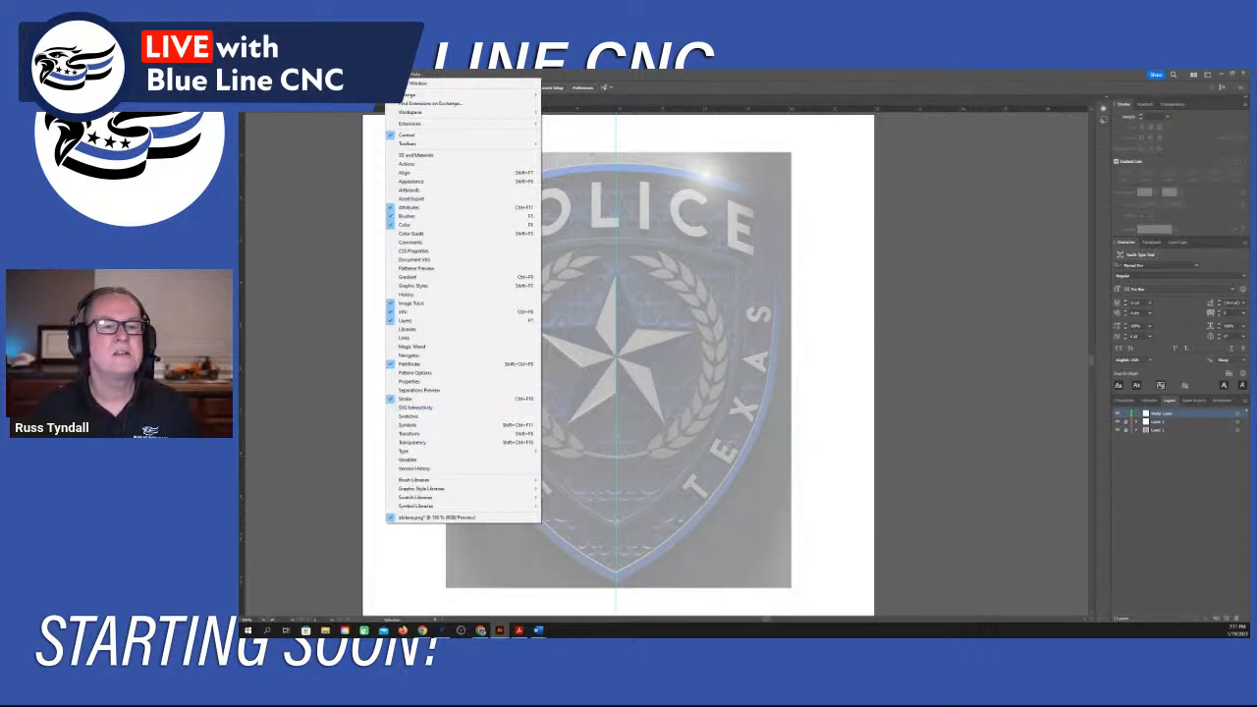
Float the Brushes, Image Trace and Pathfinder panels together beside the badge.
{"action": "key", "text": "Escape"}
{"action": "mouse_move", "coordinate": [429, 159]}
{"action": "left_mouse_down"}
{"action": "mouse_move", "coordinate": [987, 185]}
{"action": "mouse_move", "coordinate": [1005, 137]}
{"action": "left_mouse_up"}
{"action": "mouse_move", "coordinate": [308, 265]}
{"action": "left_mouse_down"}
{"action": "mouse_move", "coordinate": [410, 286]}
{"action": "mouse_move", "coordinate": [848, 288]}
{"action": "mouse_move", "coordinate": [1008, 266]}
{"action": "left_mouse_up"}
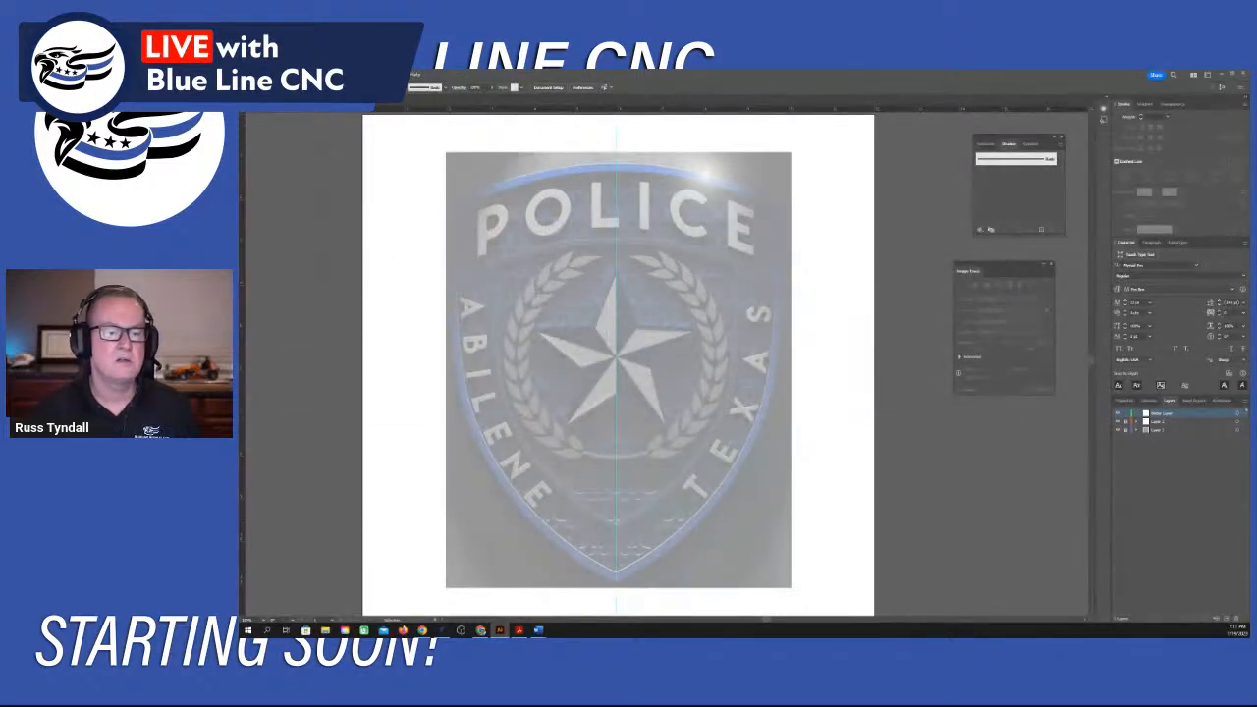
{"action": "mouse_move", "coordinate": [246, 385]}
{"action": "left_mouse_down"}
{"action": "mouse_move", "coordinate": [696, 386]}
{"action": "mouse_move", "coordinate": [1012, 405]}
{"action": "mouse_move", "coordinate": [1002, 431]}
{"action": "left_mouse_up"}
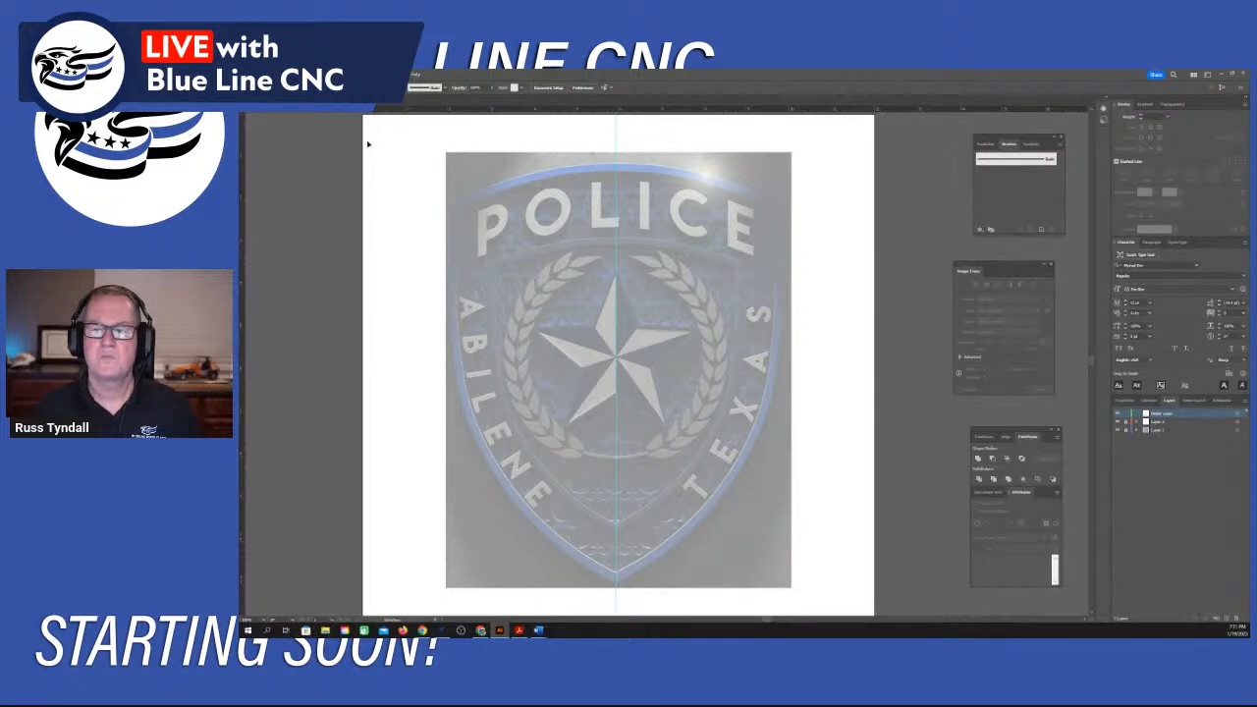
Switch to the Layout workspace via Window > Workspace.
{"action": "left_click", "coordinate": [414, 74]}
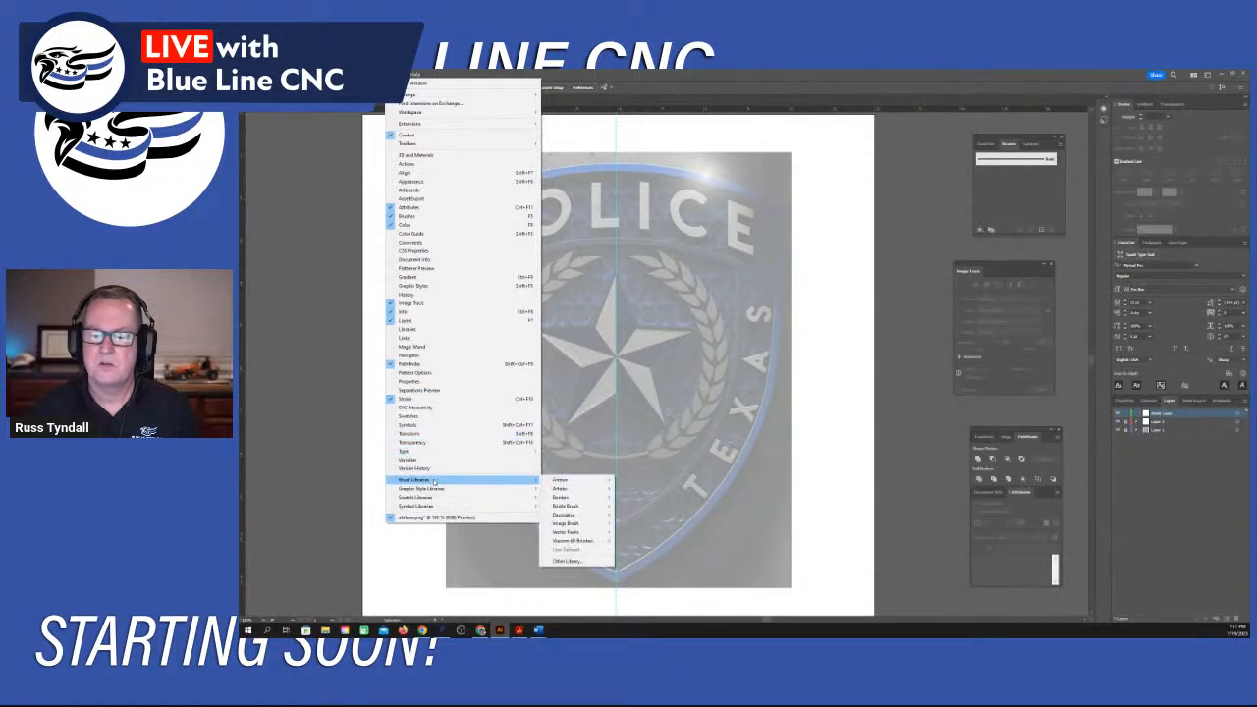
{"action": "left_click", "coordinate": [414, 74]}
{"action": "mouse_move", "coordinate": [393, 75]}
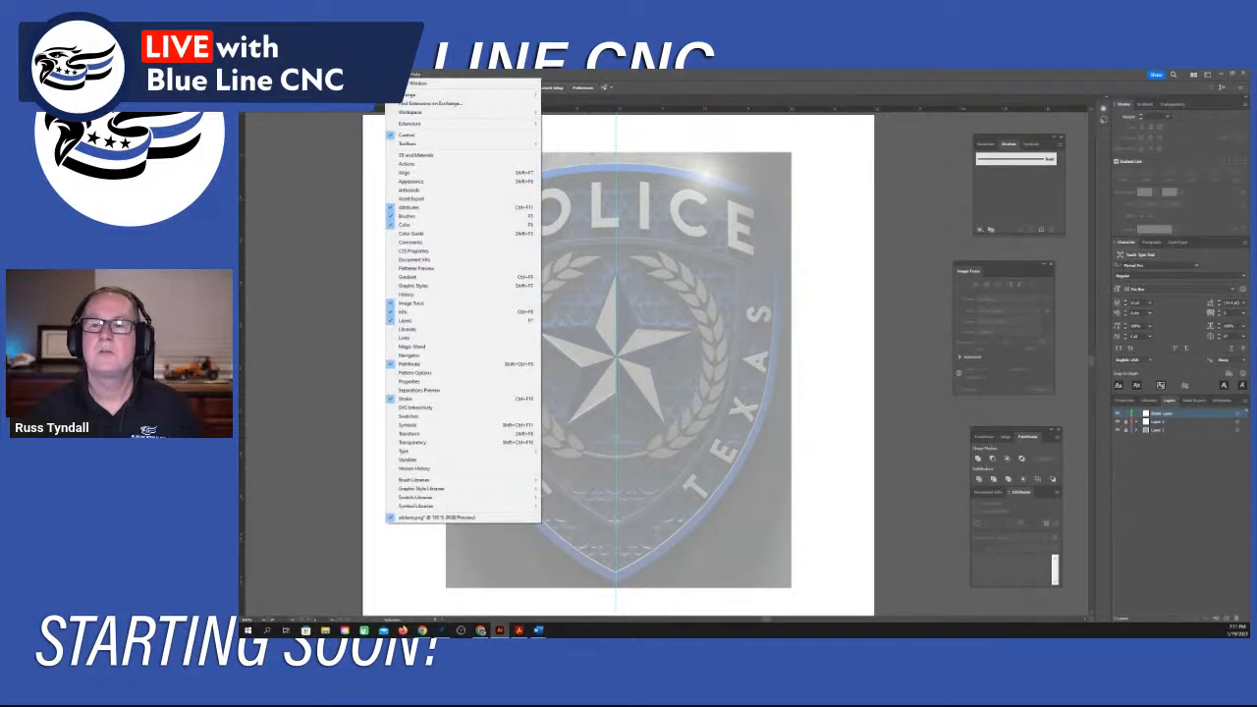
{"action": "mouse_move", "coordinate": [447, 114]}
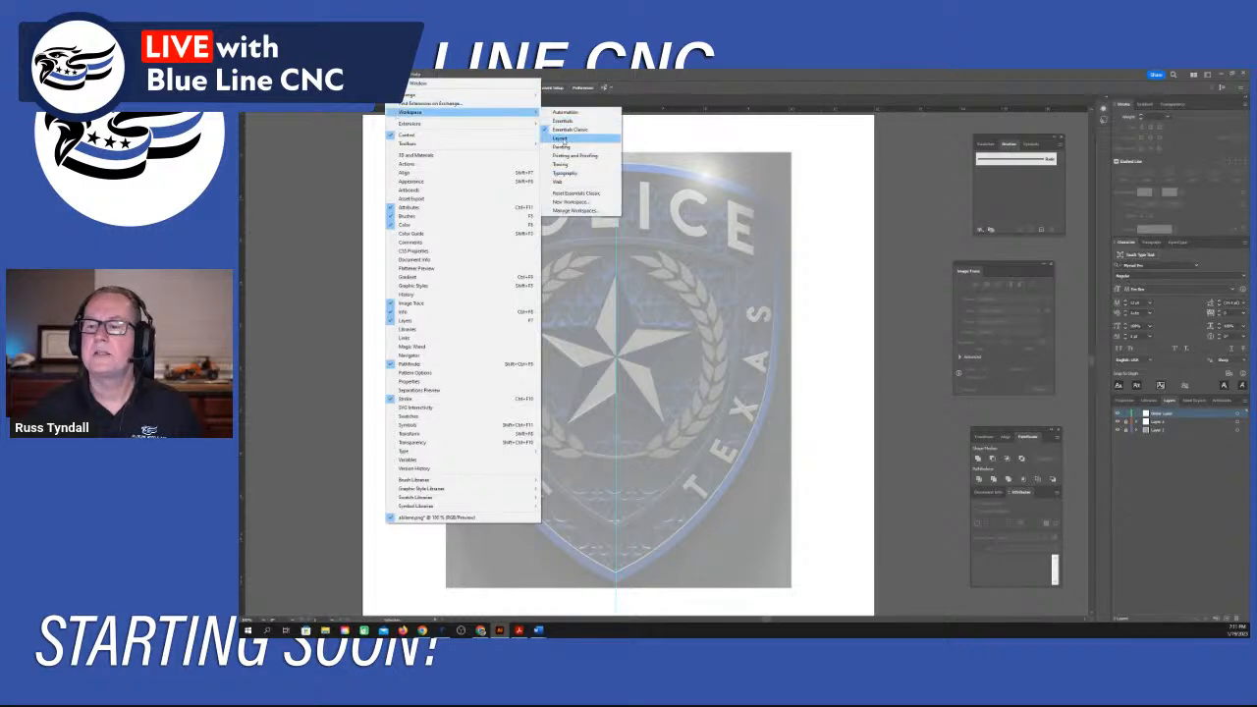
{"action": "left_click", "coordinate": [561, 139]}
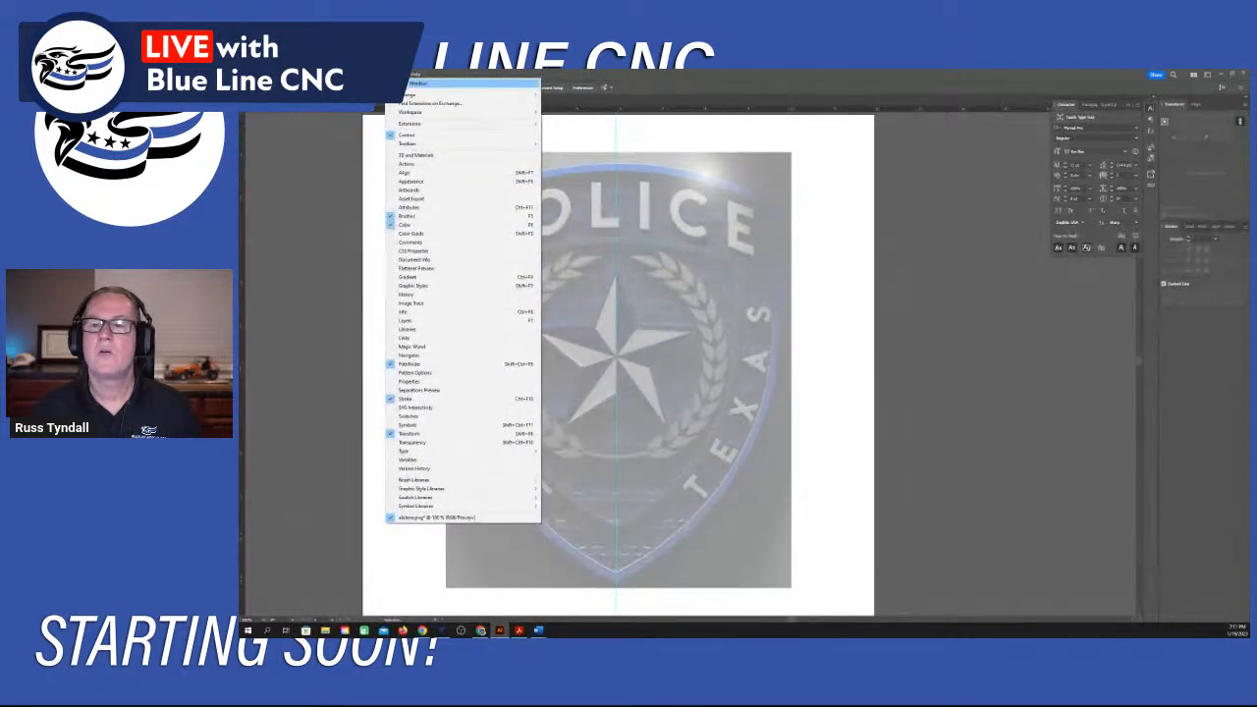
Switch to the Essentials workspace and float the Pathfinder/Stroke panel group beside the canvas.
{"action": "mouse_move", "coordinate": [412, 98]}
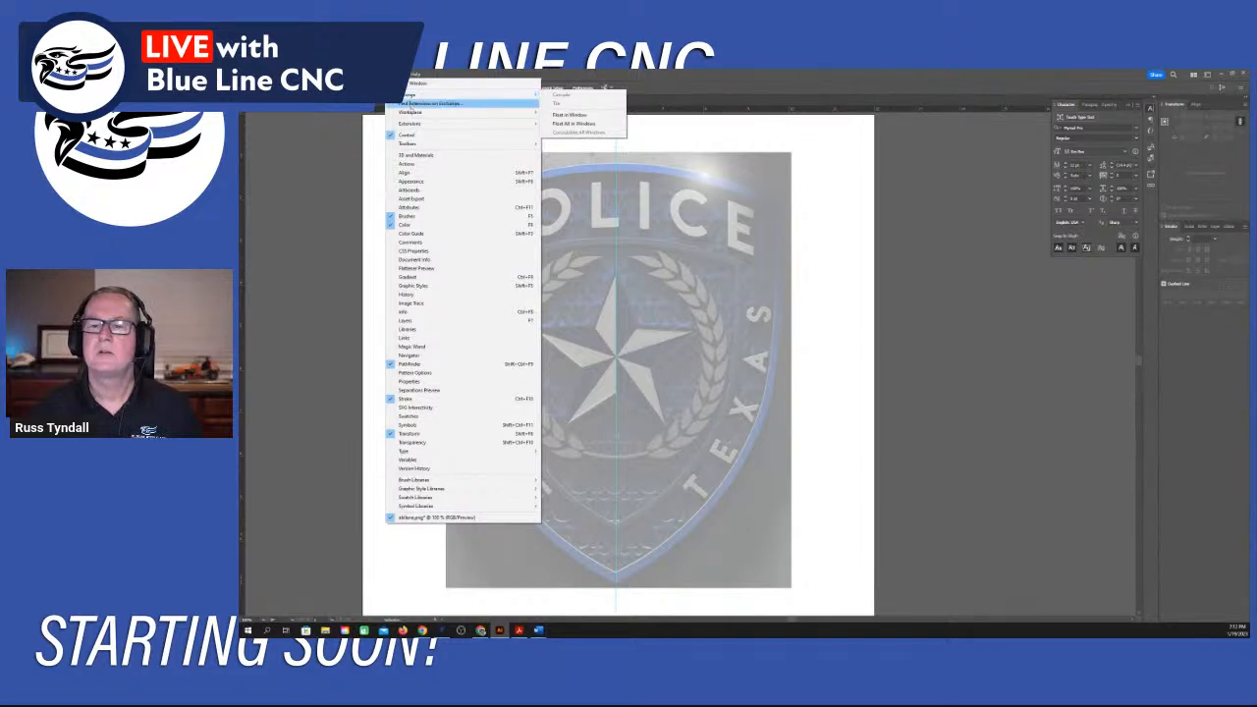
{"action": "left_click", "coordinate": [575, 122]}
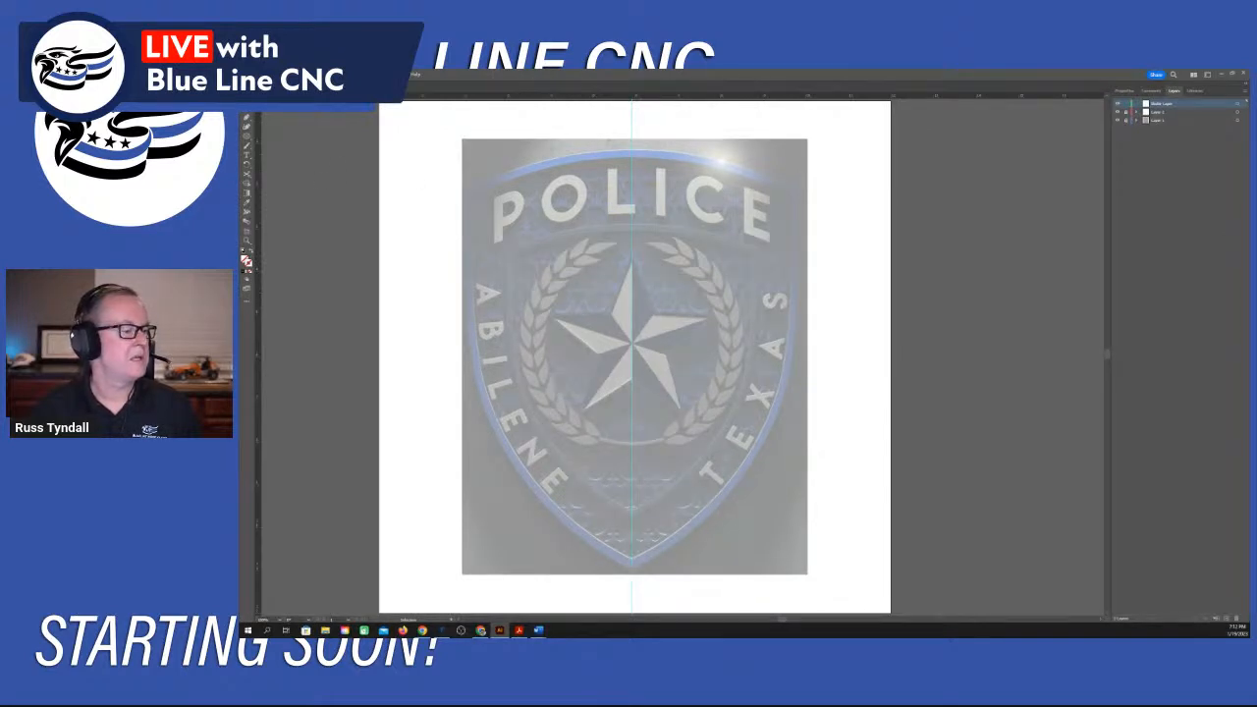
{"action": "mouse_move", "coordinate": [242, 314]}
{"action": "left_mouse_down"}
{"action": "mouse_move", "coordinate": [846, 309]}
{"action": "mouse_move", "coordinate": [1019, 84]}
{"action": "mouse_move", "coordinate": [1022, 124]}
{"action": "left_mouse_up"}
{"action": "left_click", "coordinate": [394, 75]}
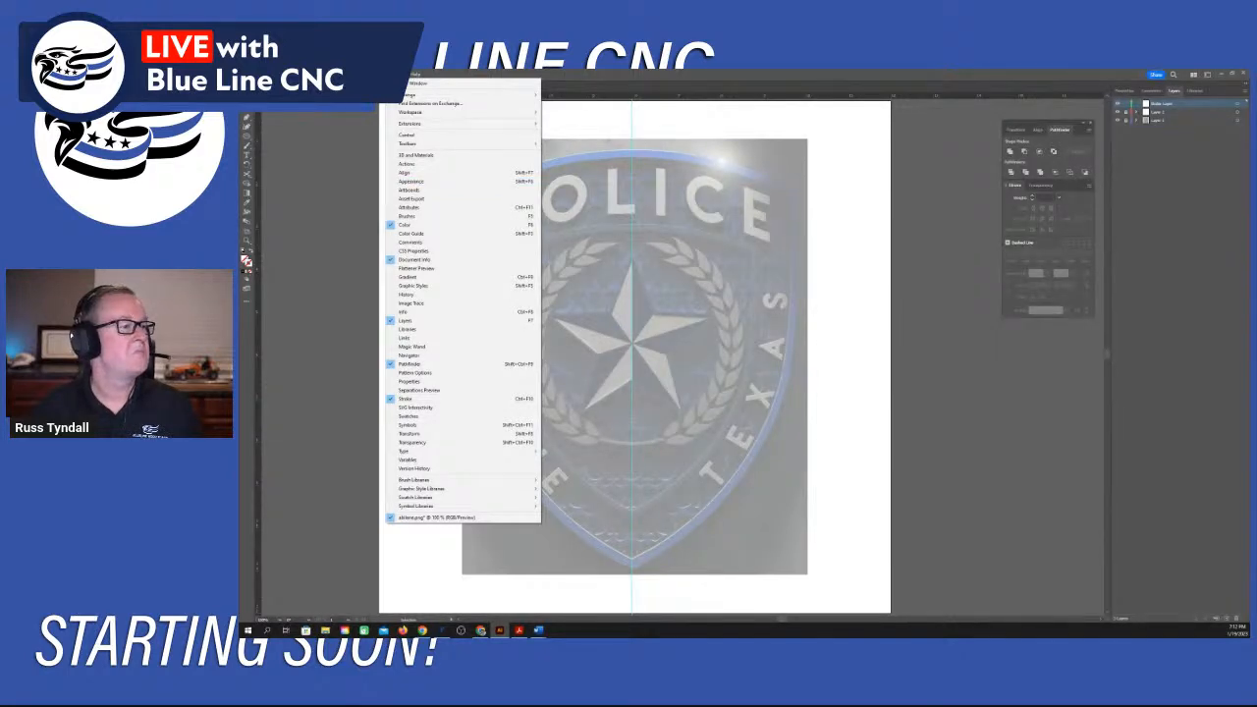
Stack the Color, Document Info and Character panels in a column beside the canvas.
{"action": "key", "text": "Escape"}
{"action": "left_click_drag", "start_coordinate": [1252, 397], "coordinate": [1040, 365]}
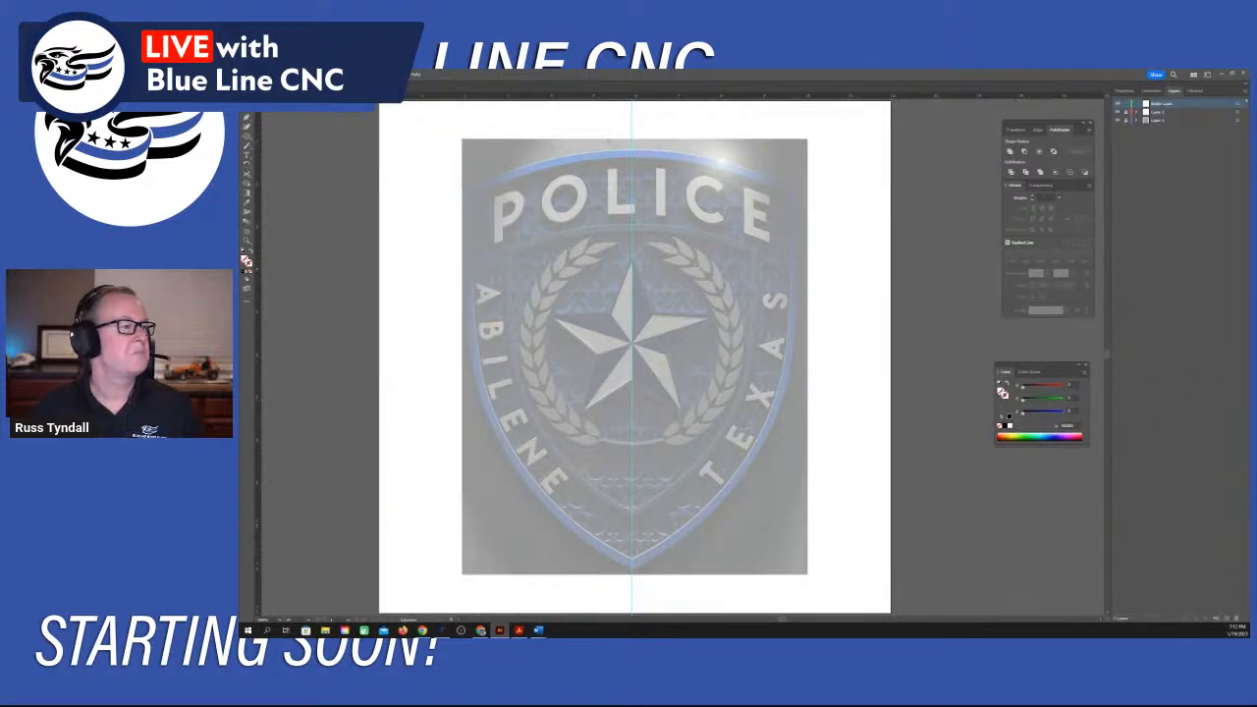
{"action": "left_click_drag", "start_coordinate": [1252, 392], "coordinate": [1027, 464]}
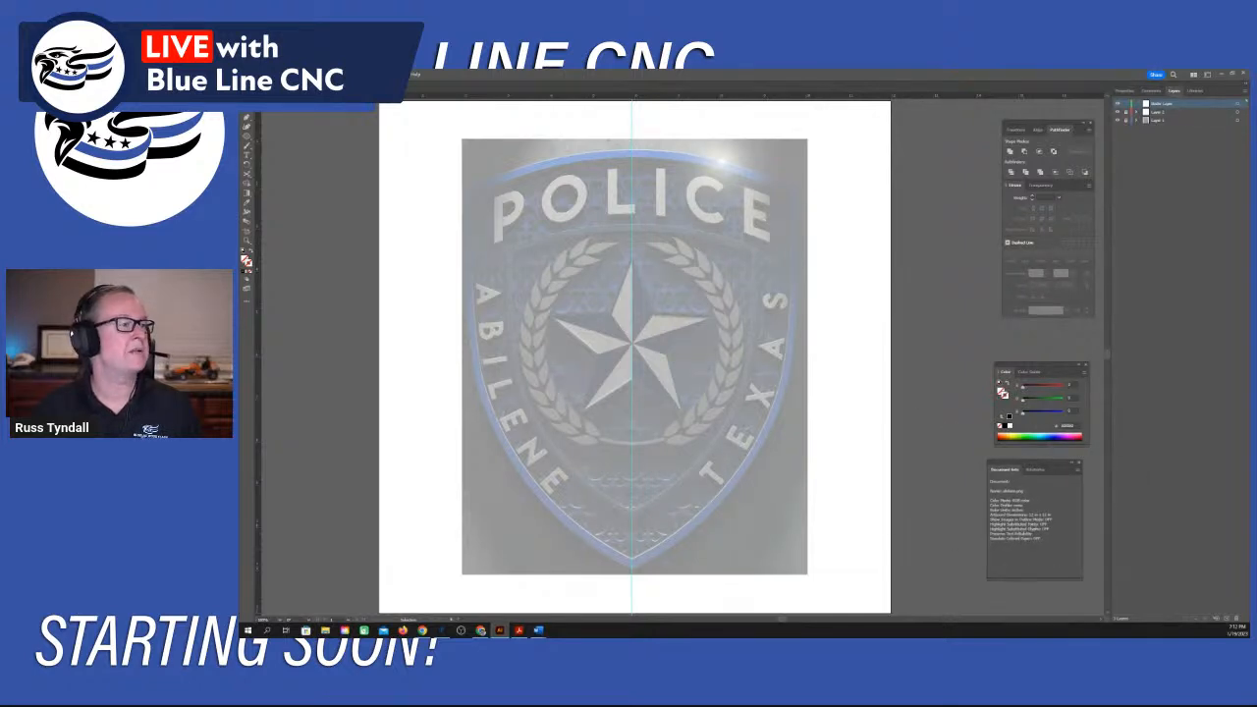
{"action": "mouse_move", "coordinate": [1252, 462]}
{"action": "left_mouse_down"}
{"action": "mouse_move", "coordinate": [949, 362]}
{"action": "mouse_move", "coordinate": [950, 281]}
{"action": "left_mouse_up"}
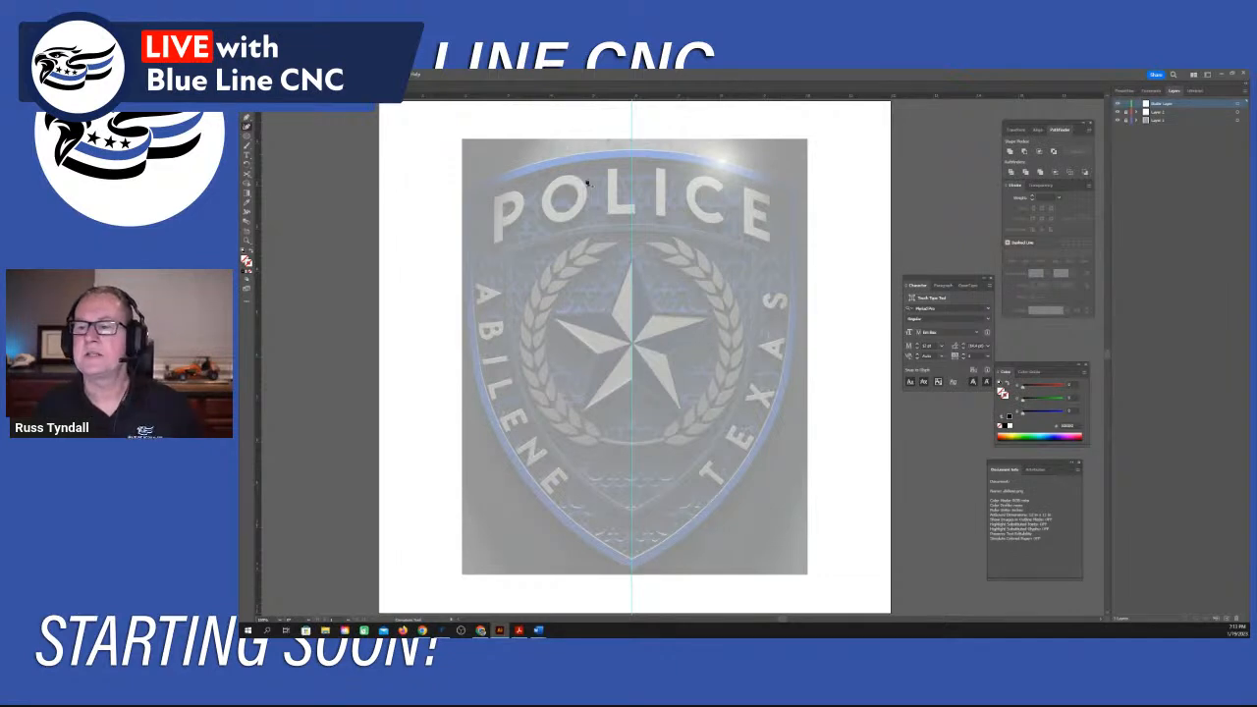
Place the first Pen anchor at the badge's top centre, then fit the artboard in view.
{"action": "left_click", "coordinate": [634, 156]}
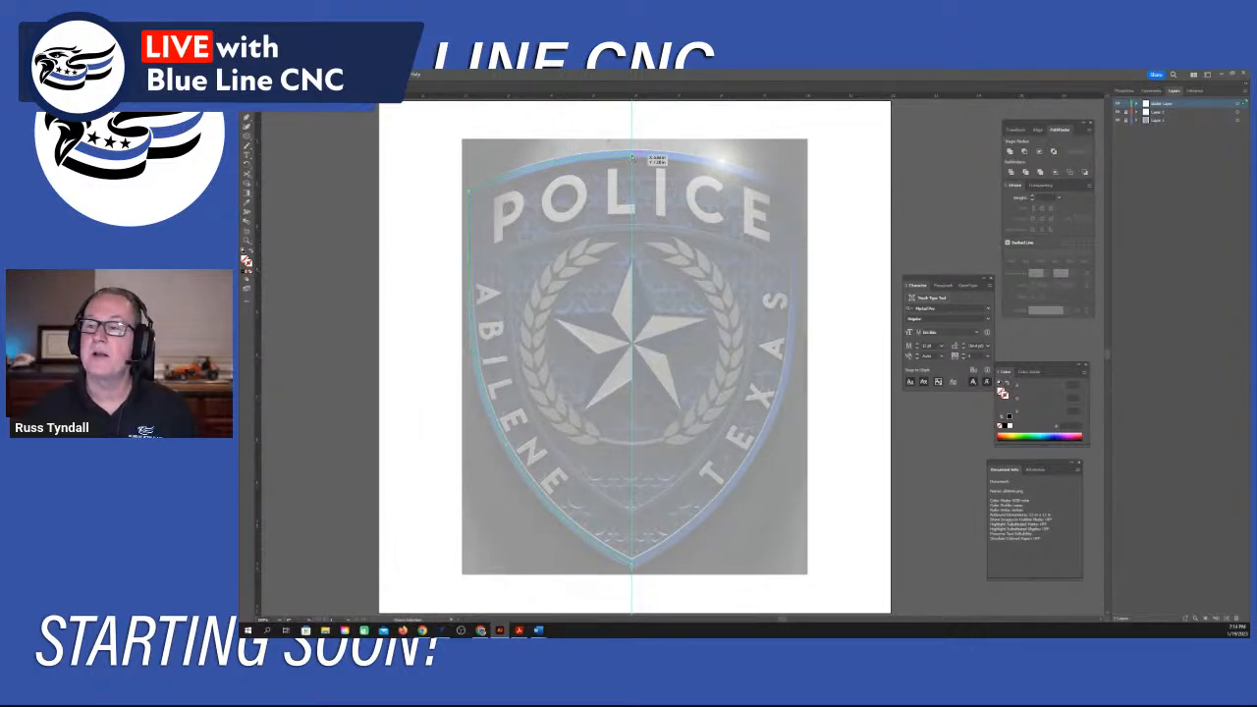
{"action": "scroll", "coordinate": [631, 157], "scroll_direction": "up", "scroll_amount": 3}
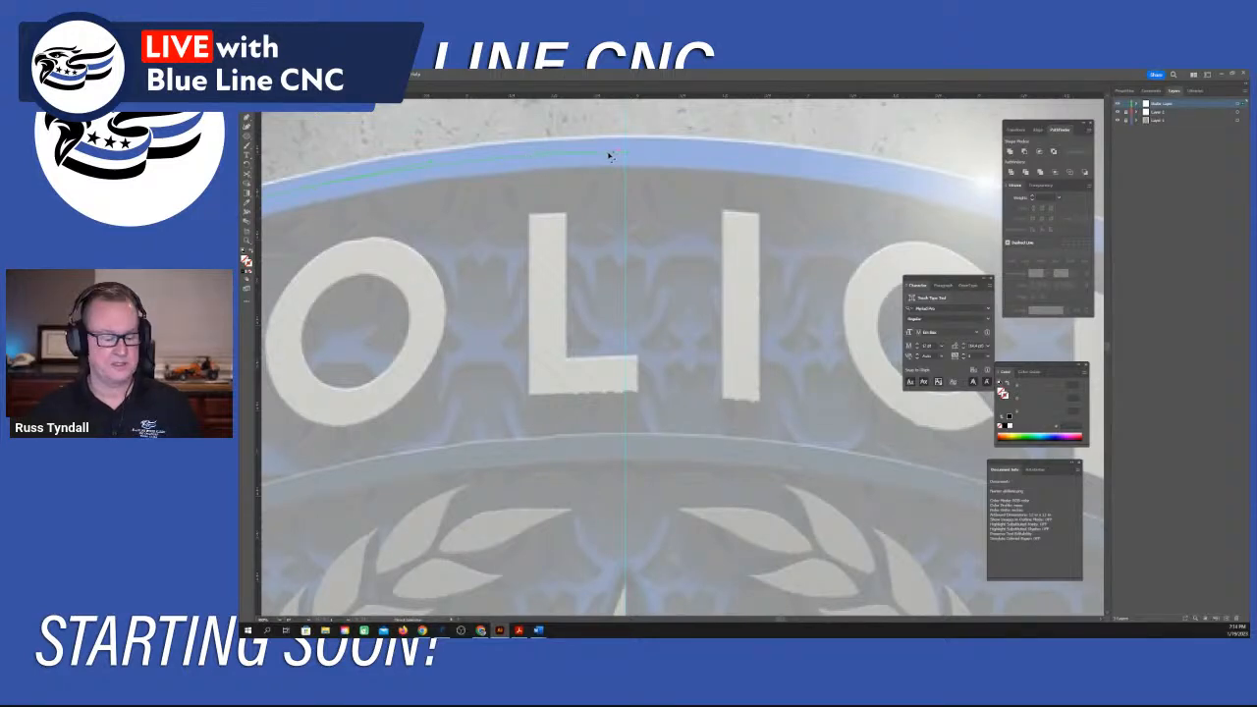
{"action": "key", "text": "ctrl+0"}
{"action": "scroll", "coordinate": [616, 319], "scroll_direction": "up", "scroll_amount": 4}
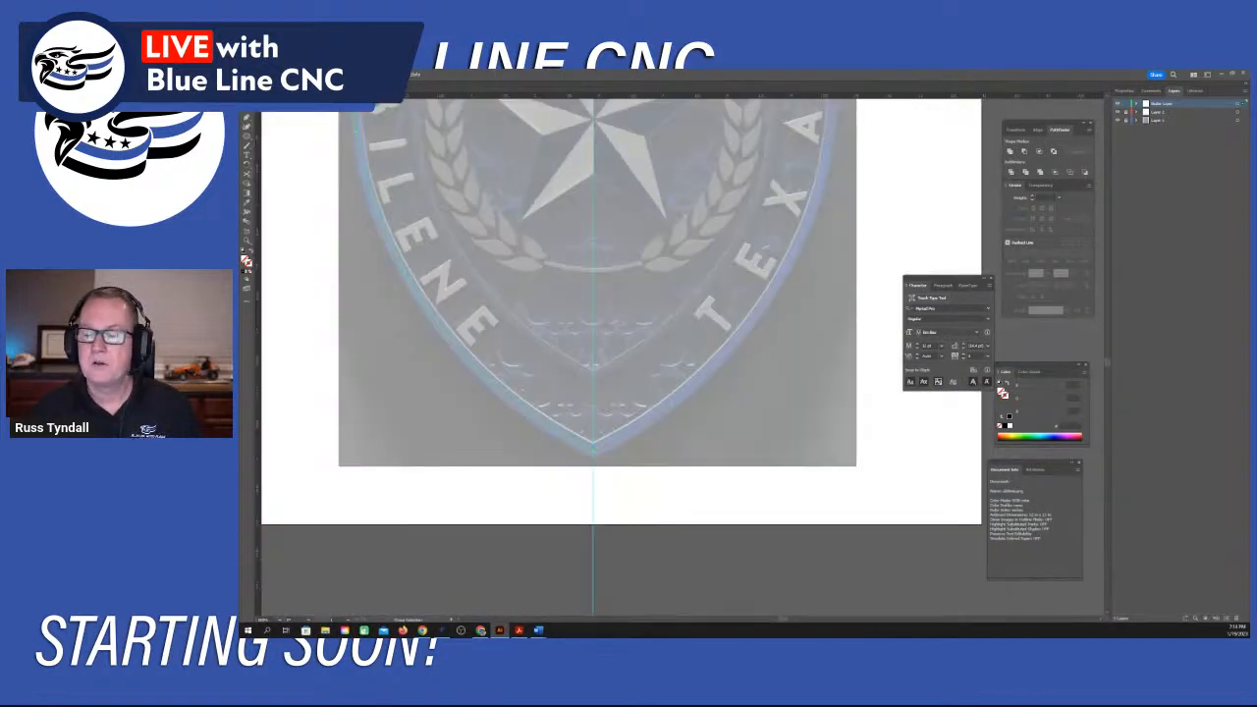
{"action": "scroll", "coordinate": [626, 349], "scroll_direction": "up", "scroll_amount": 5}
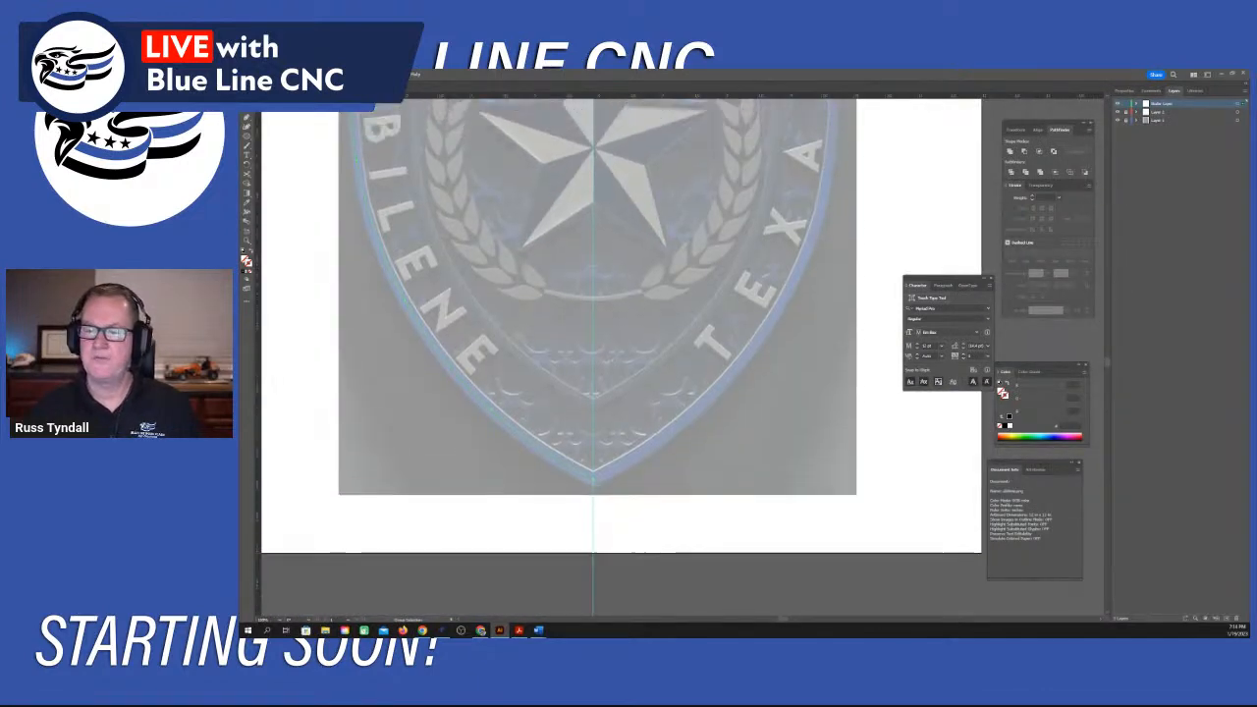
{"action": "scroll", "coordinate": [626, 348], "scroll_direction": "up", "scroll_amount": 3}
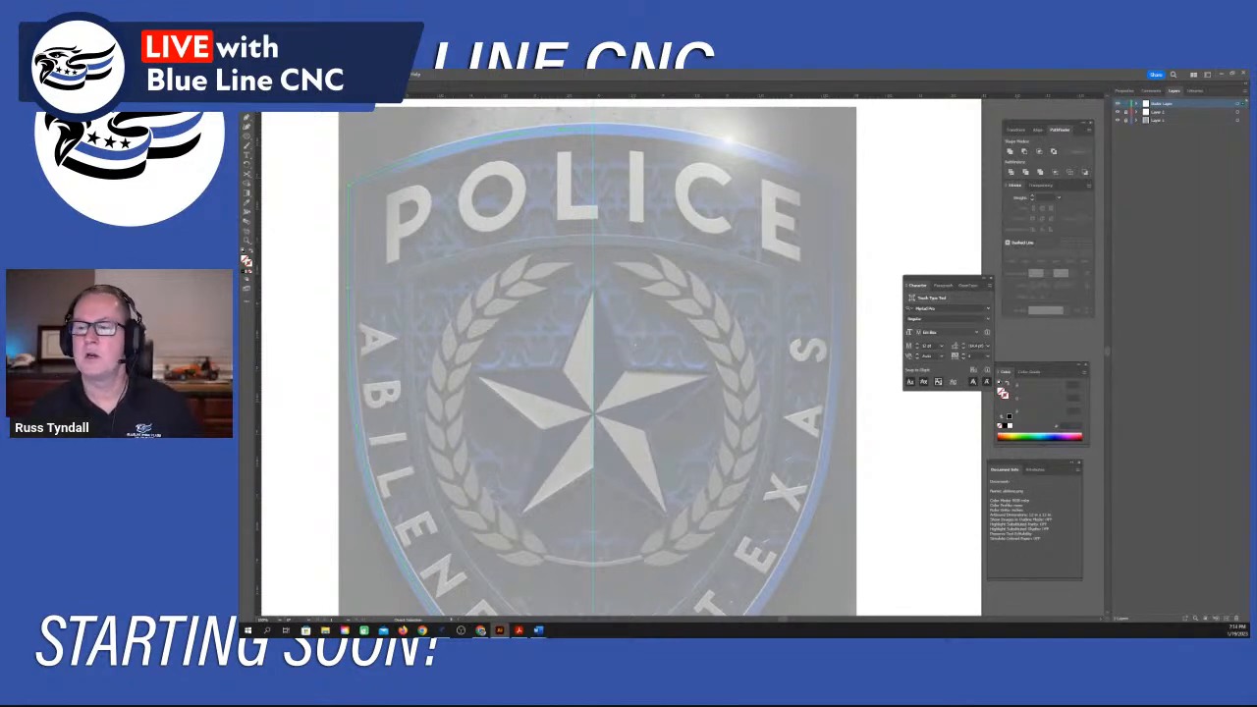
{"action": "scroll", "coordinate": [496, 295], "scroll_direction": "down", "scroll_amount": 1}
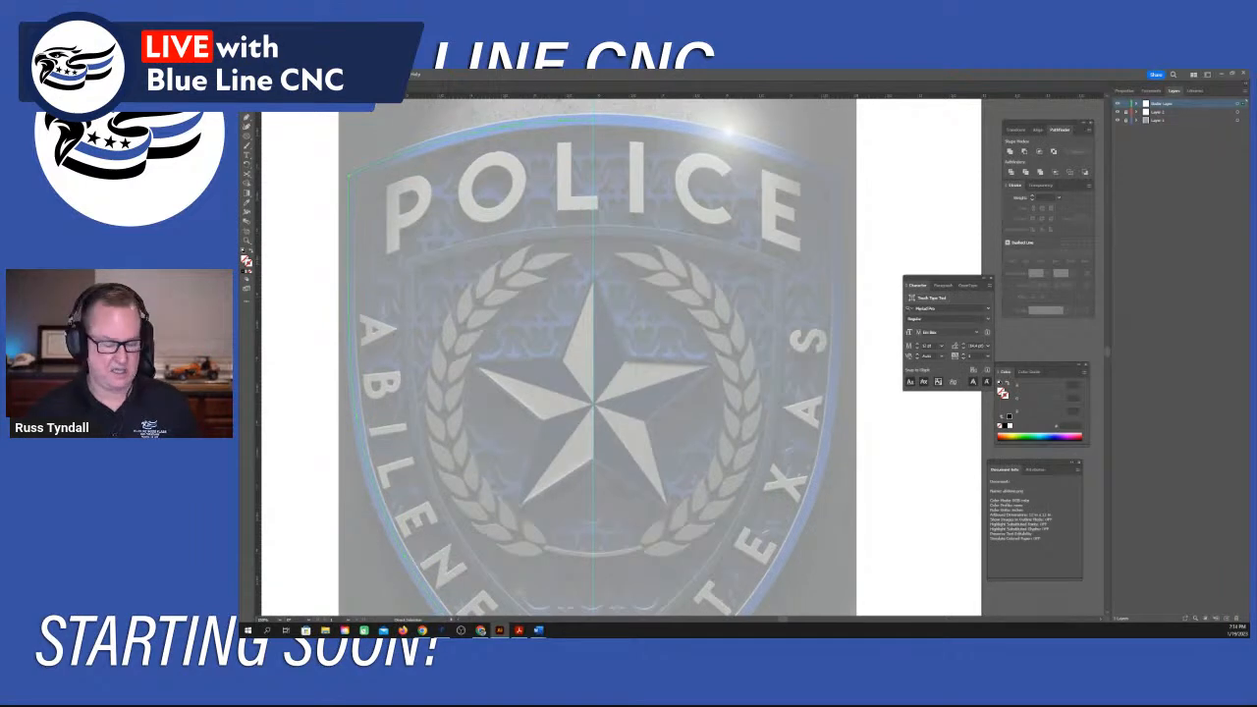
{"action": "scroll", "coordinate": [507, 258], "scroll_direction": "down", "scroll_amount": 2}
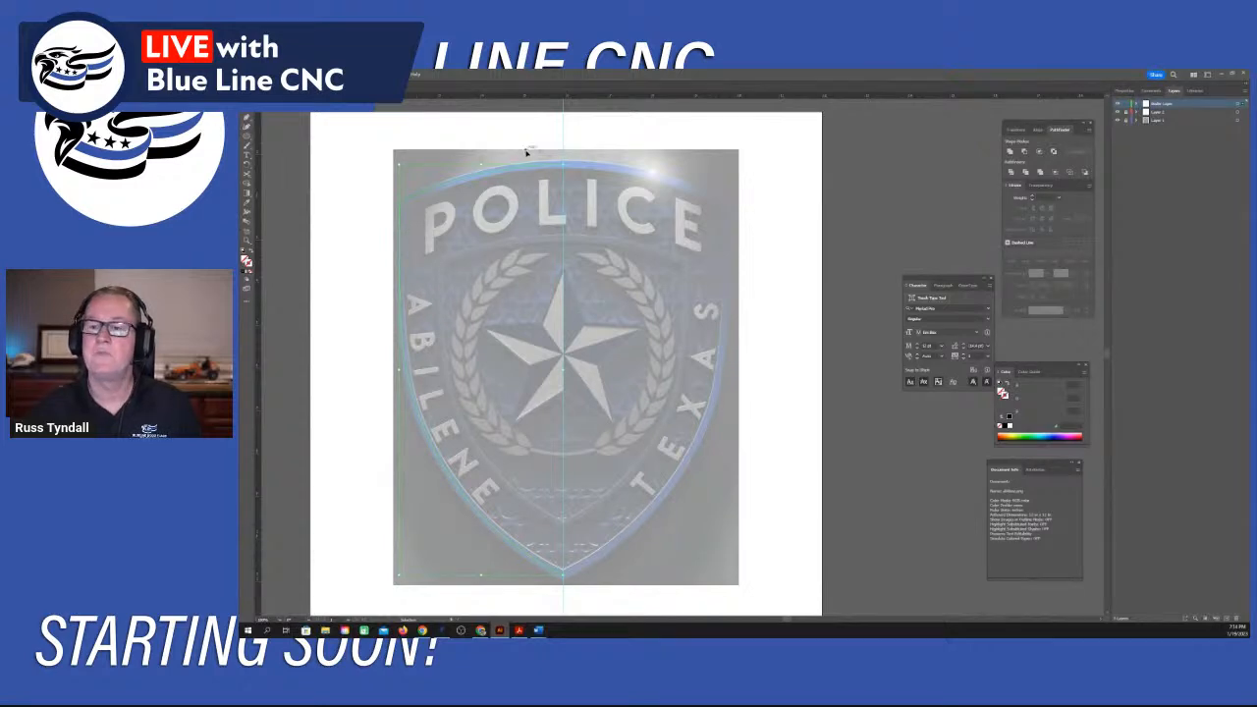
Select the traced shield path and give it a dark stroke colour.
{"action": "left_click_drag", "start_coordinate": [533, 146], "coordinate": [367, 292]}
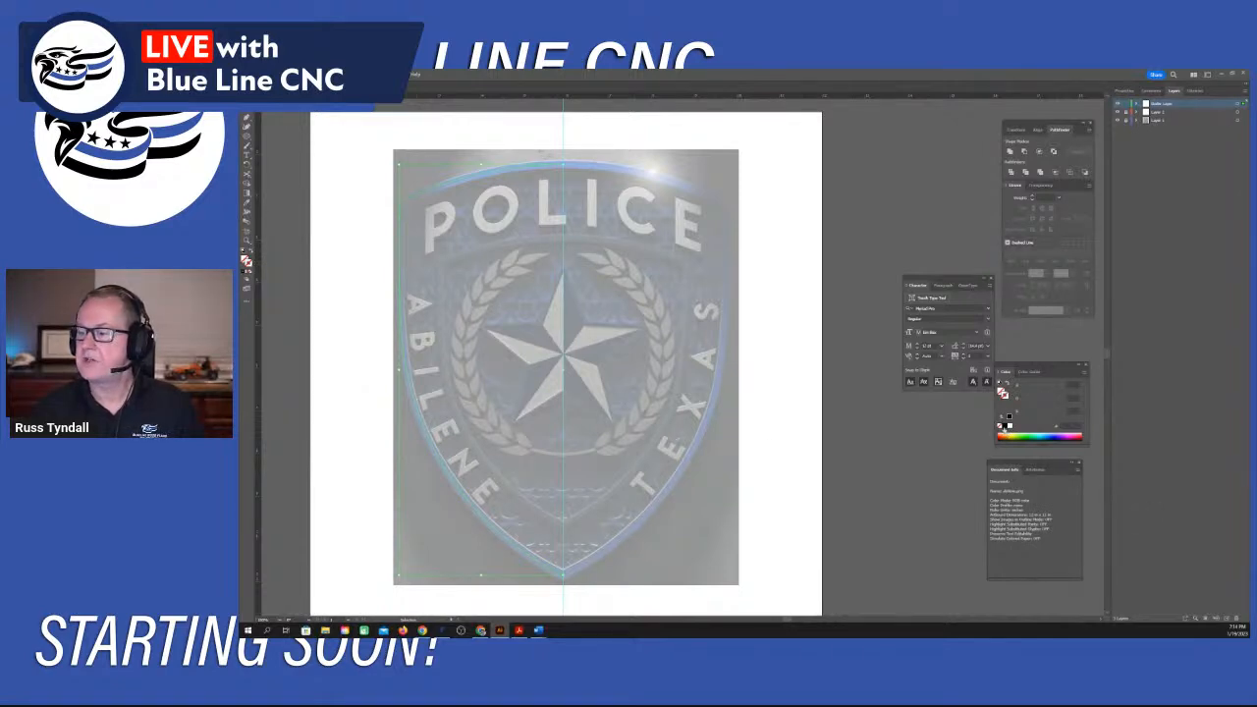
{"action": "left_click", "coordinate": [1008, 425]}
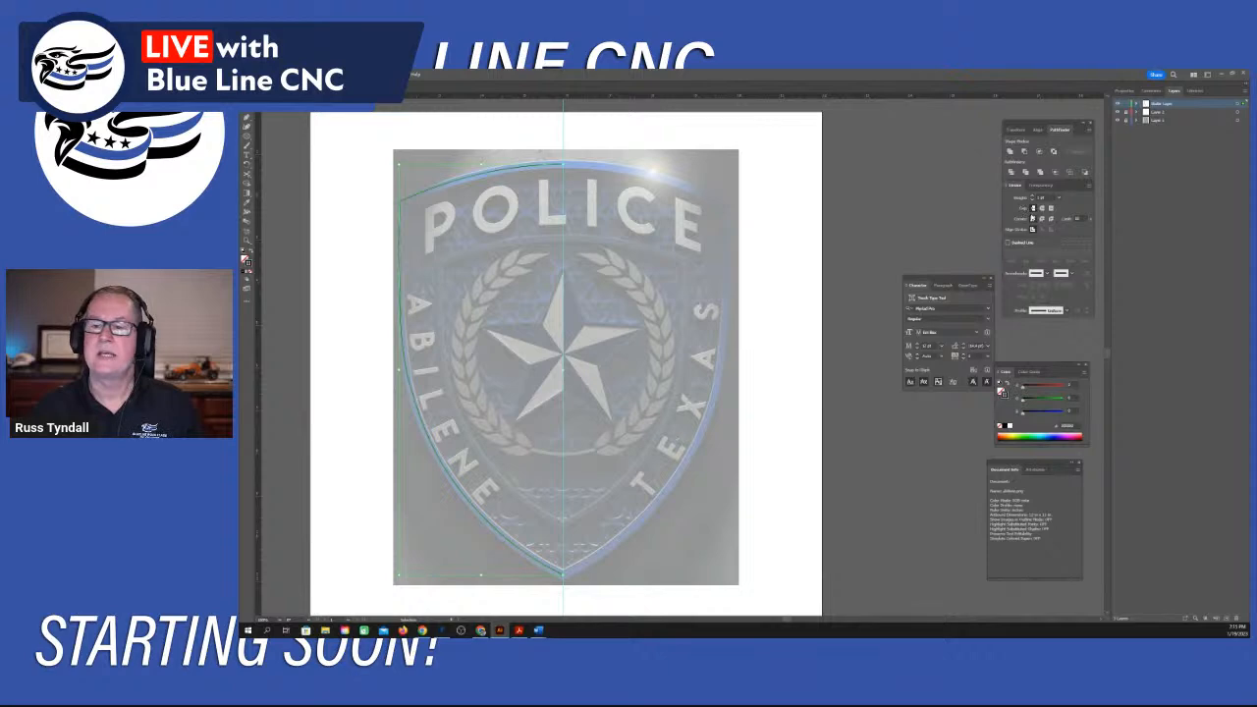
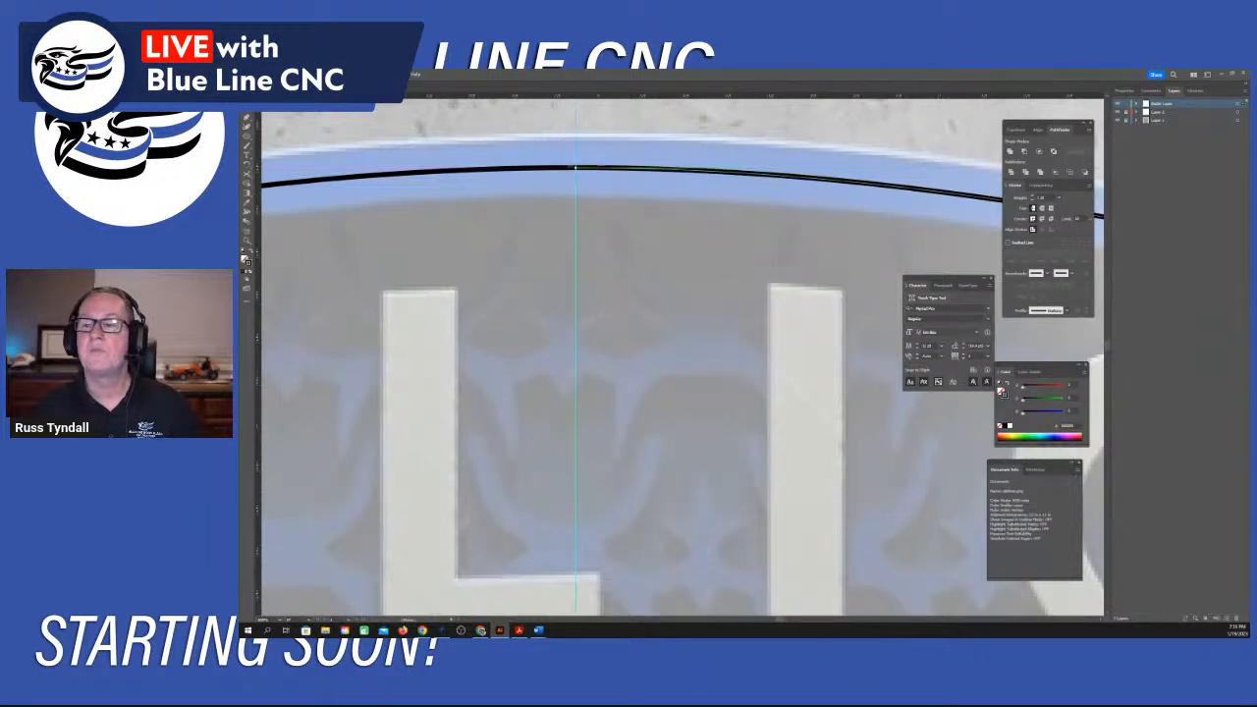
{"action": "scroll", "coordinate": [589, 162], "scroll_direction": "up", "scroll_amount": 4}
{"action": "scroll", "coordinate": [590, 162], "scroll_direction": "up", "scroll_amount": 2}
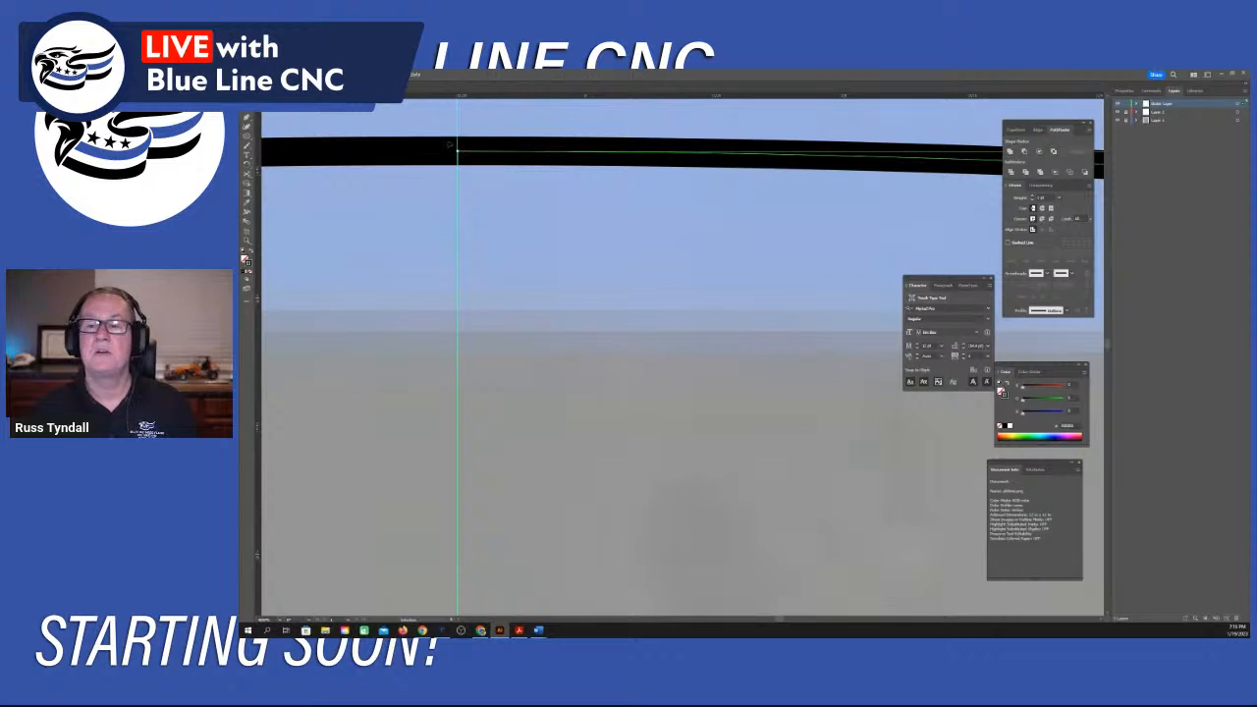
{"action": "scroll", "coordinate": [450, 143], "scroll_direction": "up", "scroll_amount": 2}
{"action": "scroll", "coordinate": [450, 142], "scroll_direction": "down", "scroll_amount": 3}
{"action": "scroll", "coordinate": [450, 143], "scroll_direction": "down", "scroll_amount": 1}
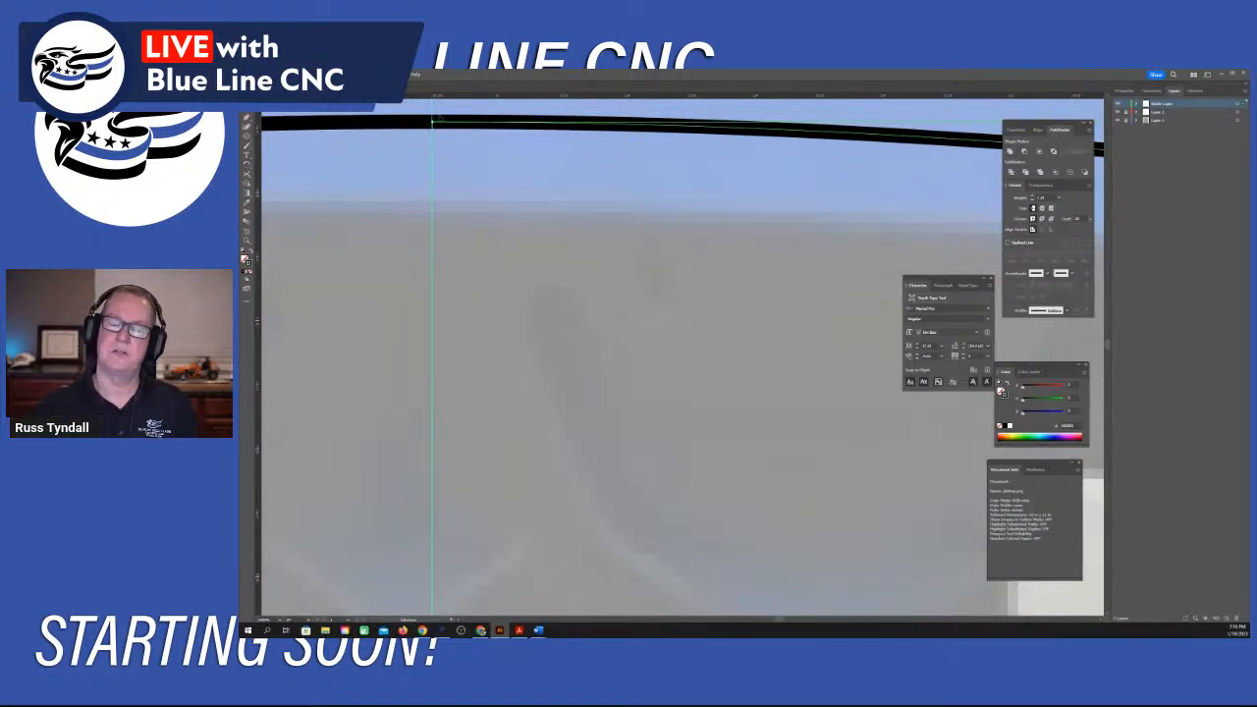
{"action": "scroll", "coordinate": [433, 122], "scroll_direction": "down", "scroll_amount": 5}
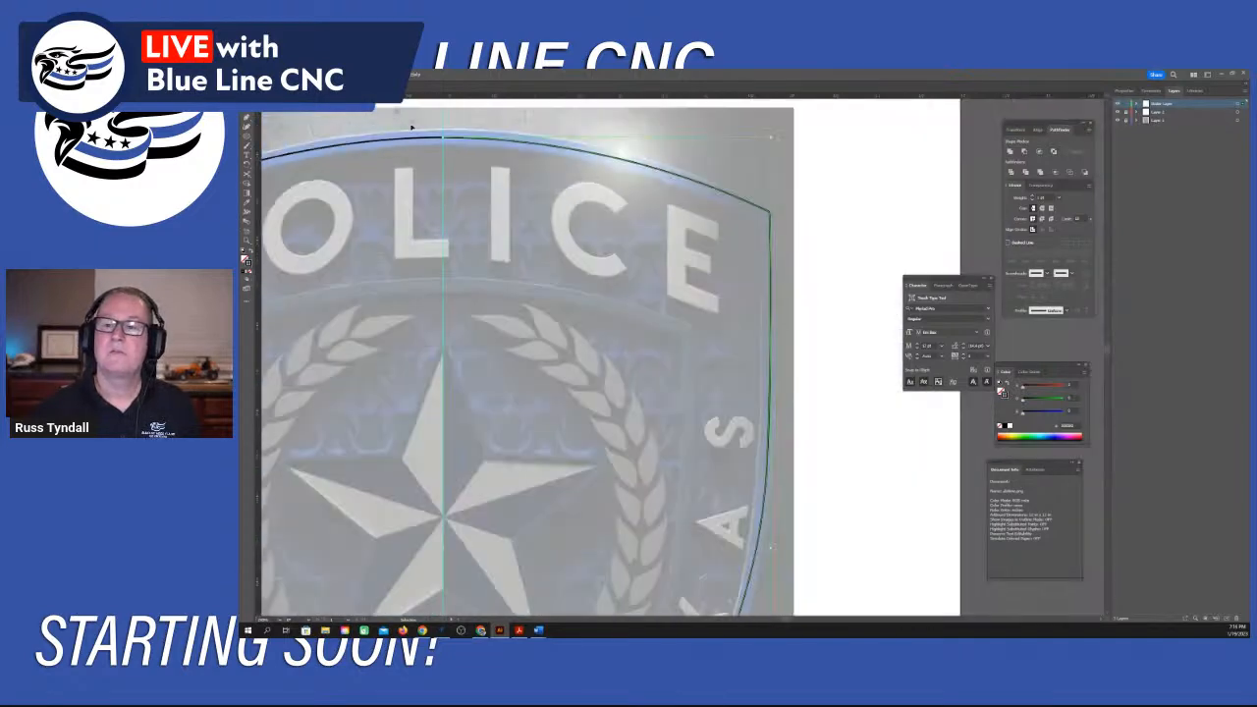
{"action": "scroll", "coordinate": [433, 117], "scroll_direction": "up", "scroll_amount": 4}
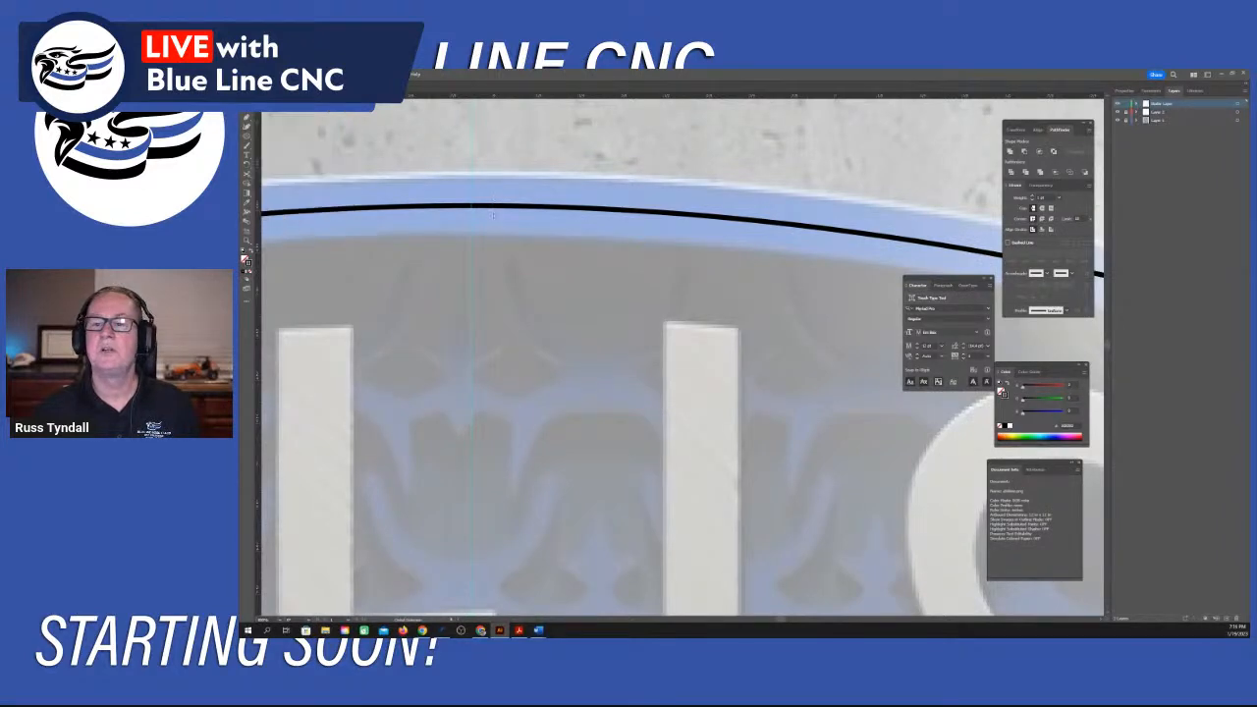
{"action": "left_click", "coordinate": [471, 205]}
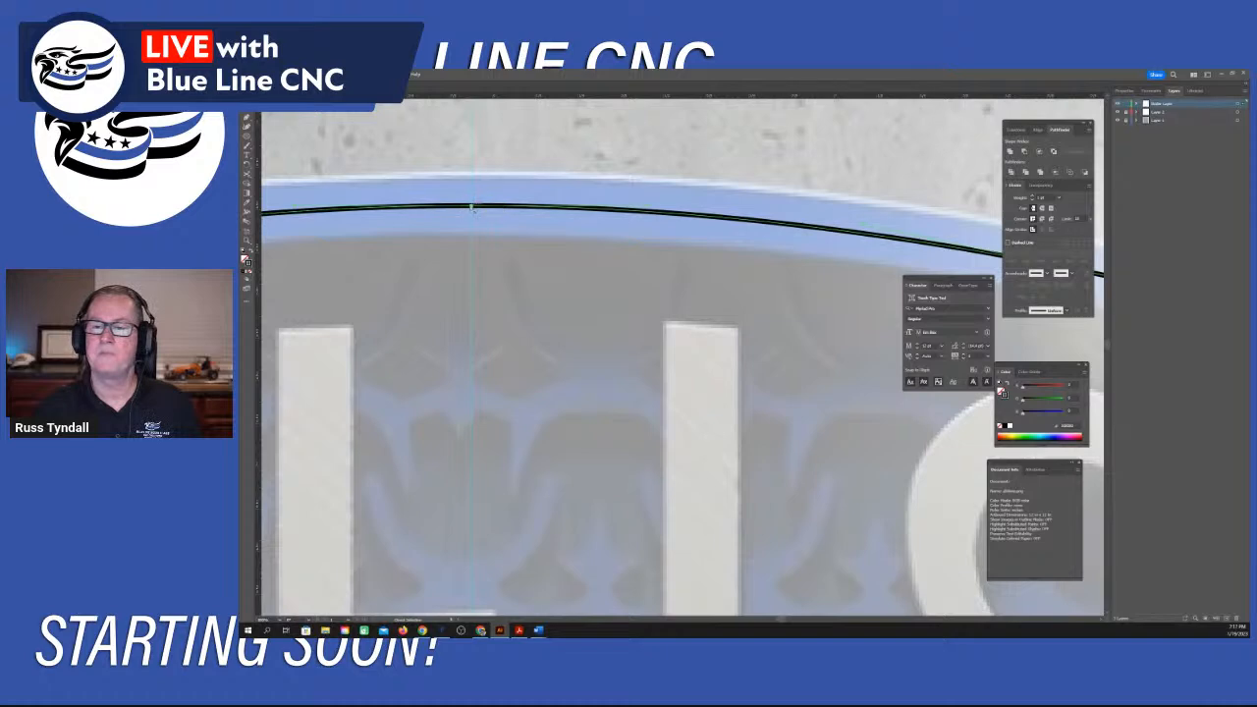
{"action": "right_click", "coordinate": [472, 208]}
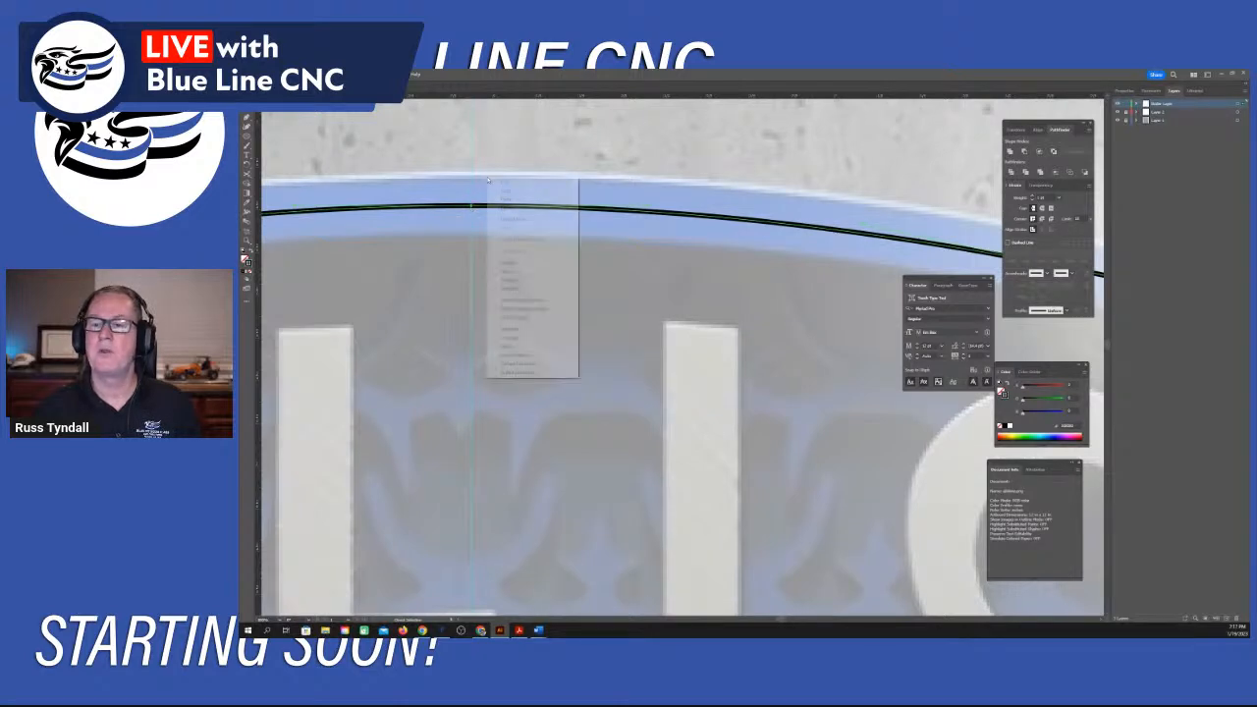
{"action": "left_click", "coordinate": [530, 272]}
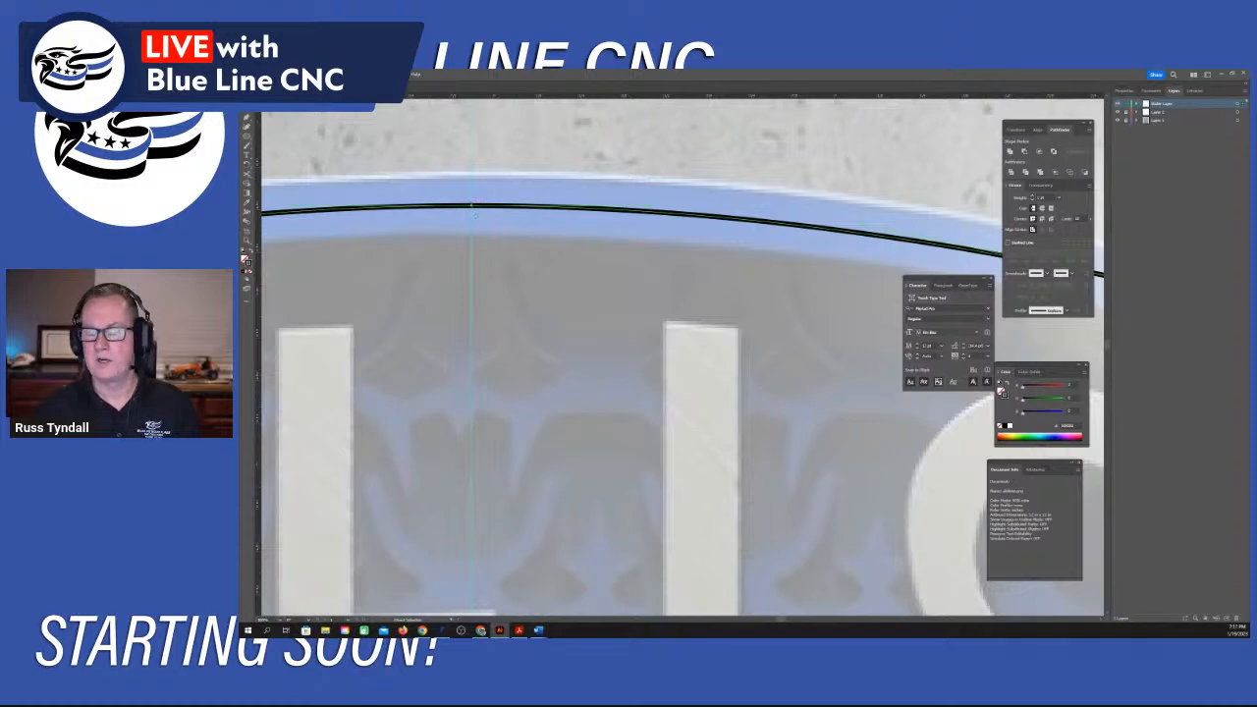
{"action": "scroll", "coordinate": [471, 208], "scroll_direction": "down", "scroll_amount": 2}
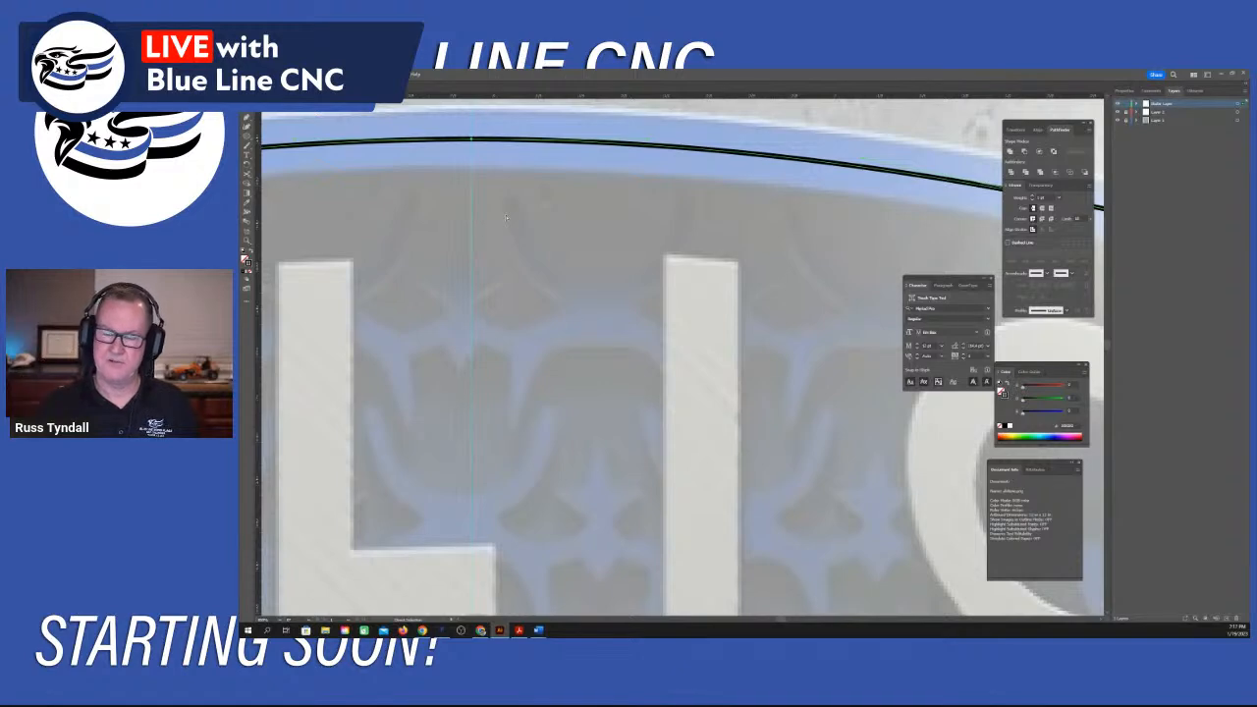
{"action": "scroll", "coordinate": [512, 226], "scroll_direction": "down", "scroll_amount": 2}
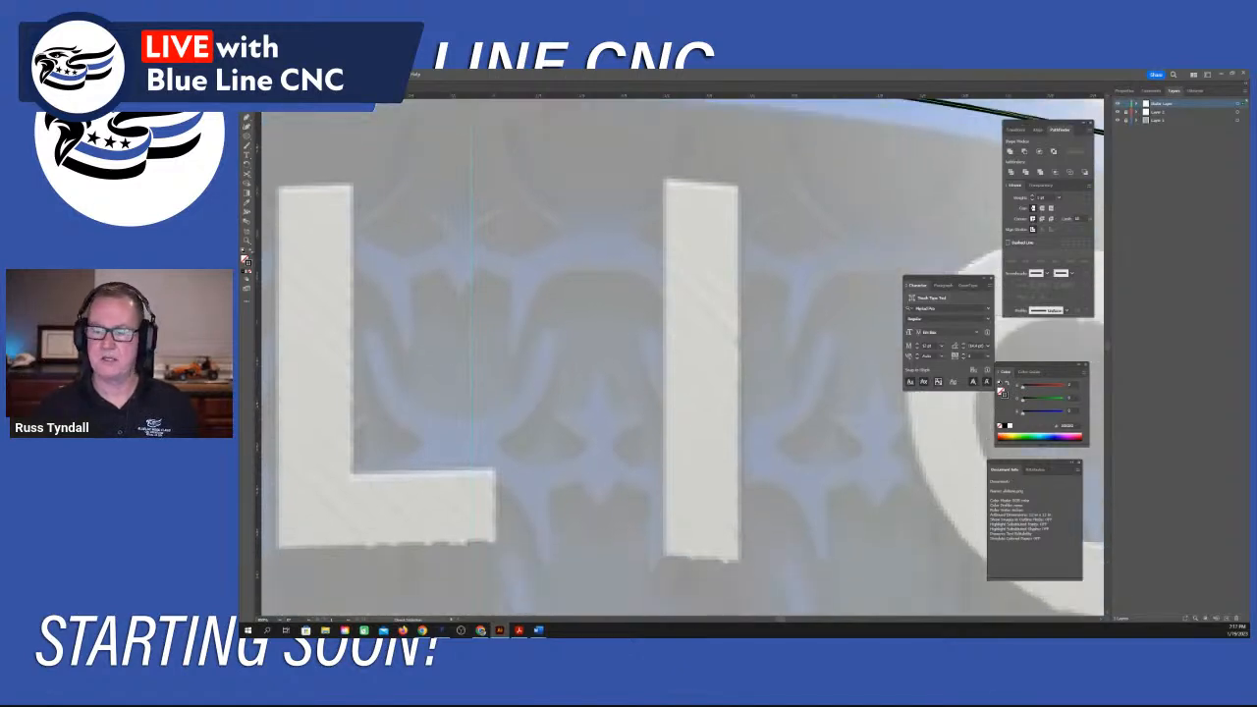
{"action": "scroll", "coordinate": [517, 234], "scroll_direction": "down", "scroll_amount": 5}
{"action": "scroll", "coordinate": [518, 235], "scroll_direction": "down", "scroll_amount": 5}
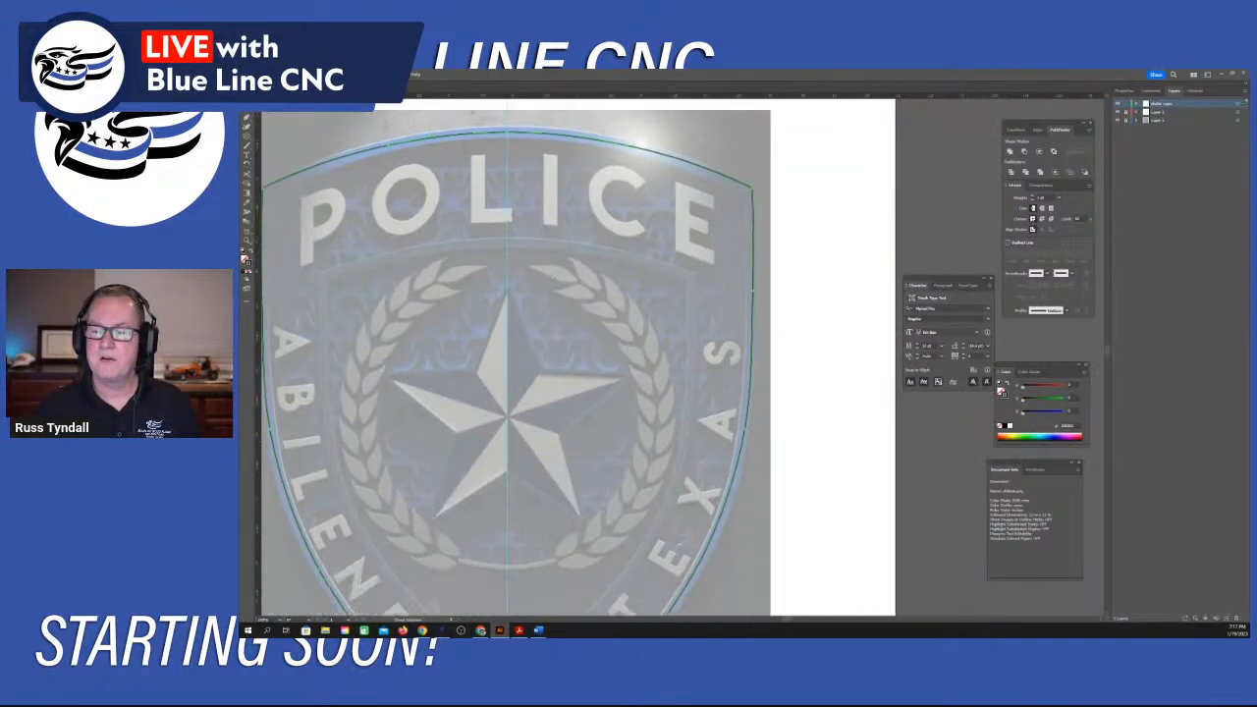
Join the shield path's two stroke ends into one sharp point at the badge's bottom tip.
{"action": "scroll", "coordinate": [518, 235], "scroll_direction": "down", "scroll_amount": 4}
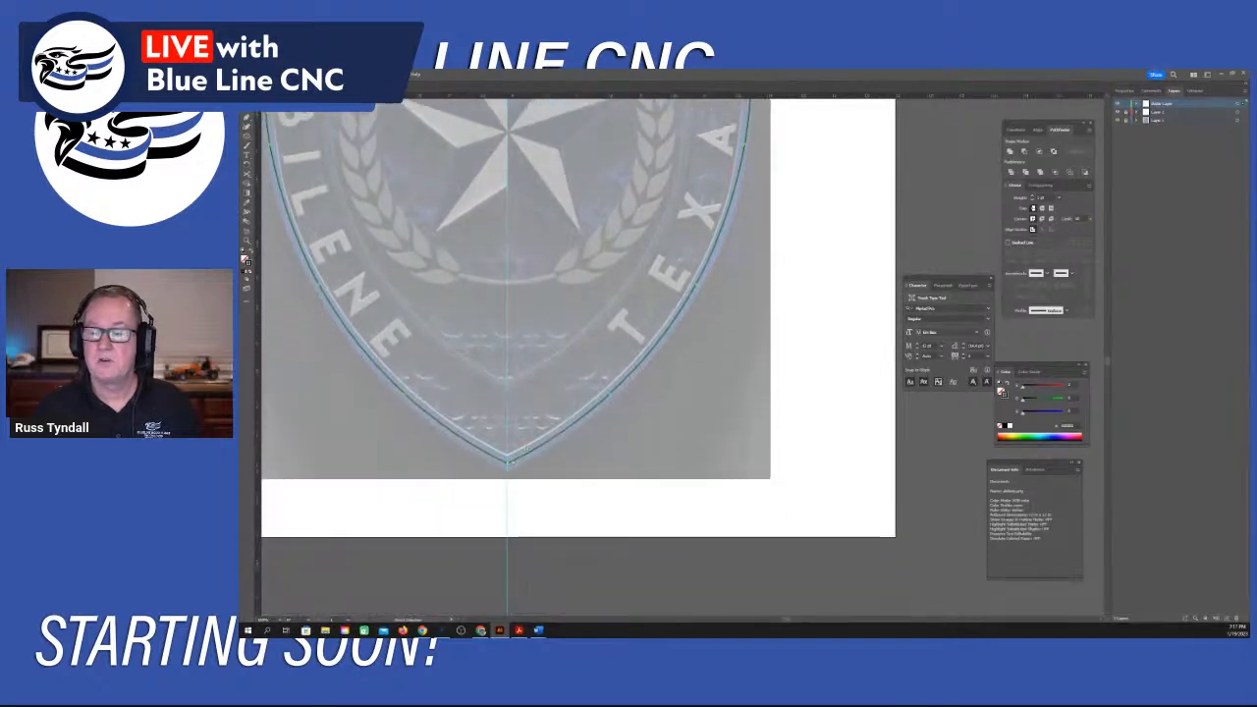
{"action": "scroll", "coordinate": [509, 473], "scroll_direction": "up", "scroll_amount": 5}
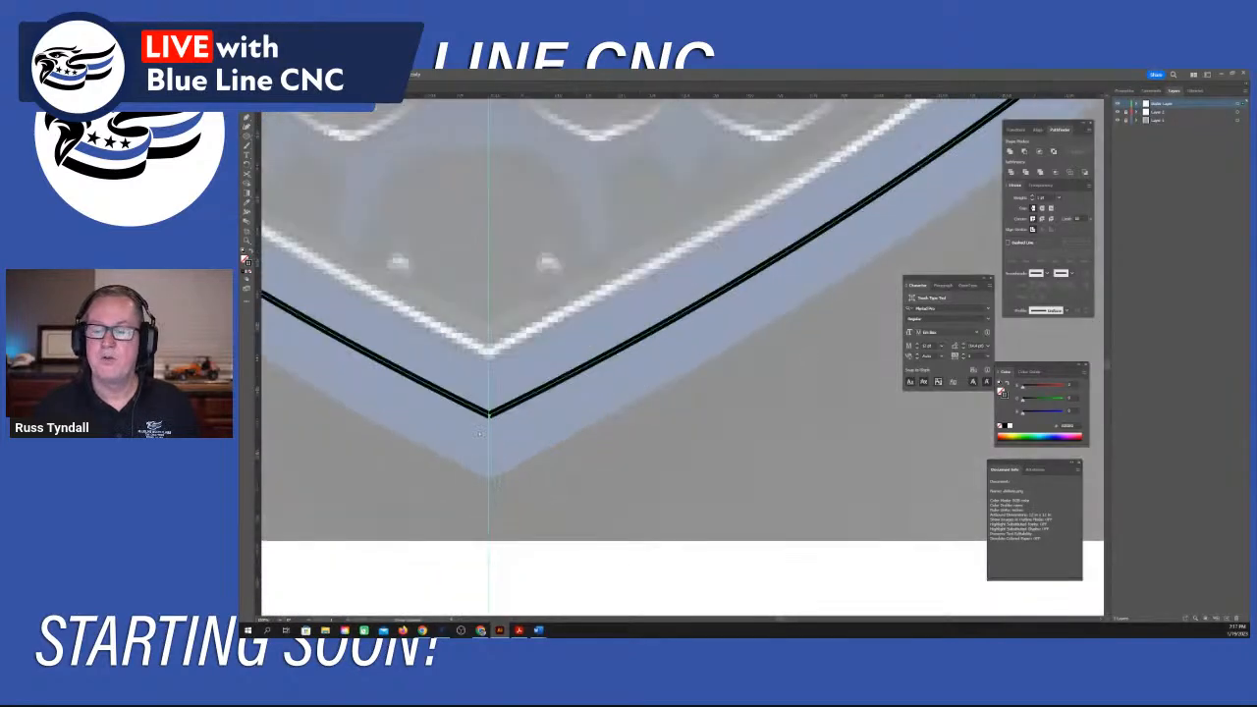
{"action": "scroll", "coordinate": [574, 484], "scroll_direction": "up", "scroll_amount": 1}
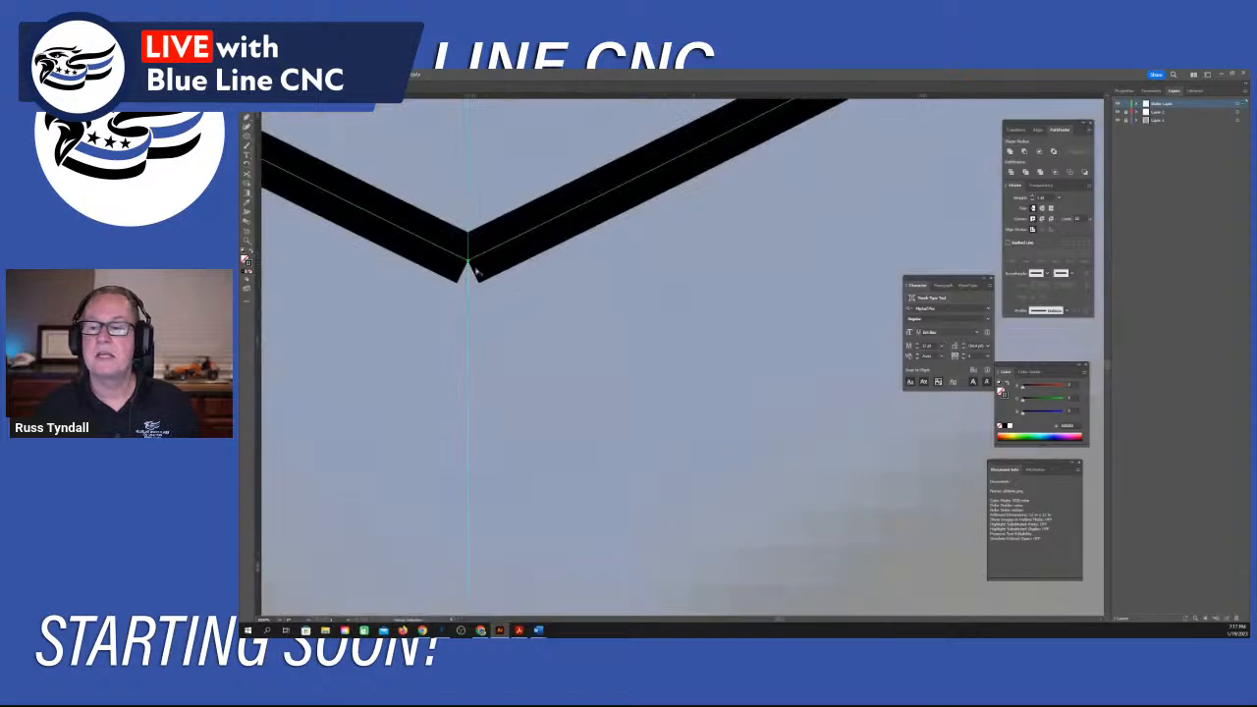
{"action": "scroll", "coordinate": [473, 256], "scroll_direction": "up", "scroll_amount": 2}
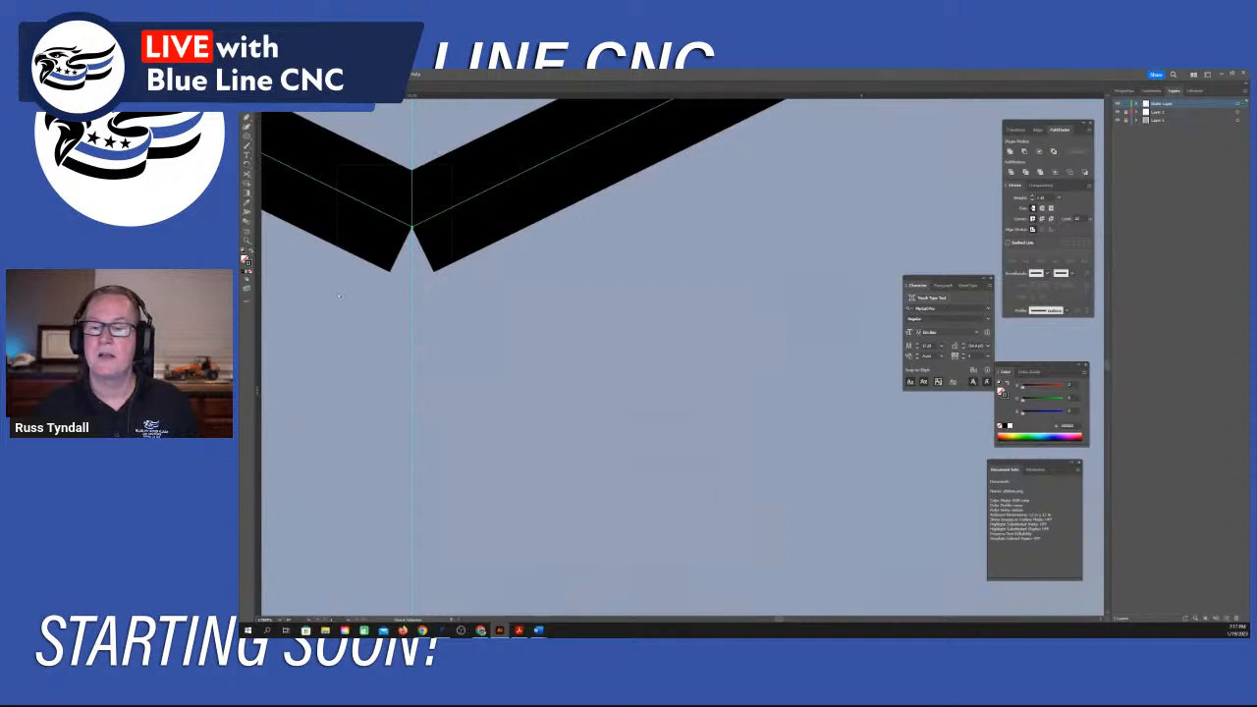
{"action": "right_click", "coordinate": [373, 283]}
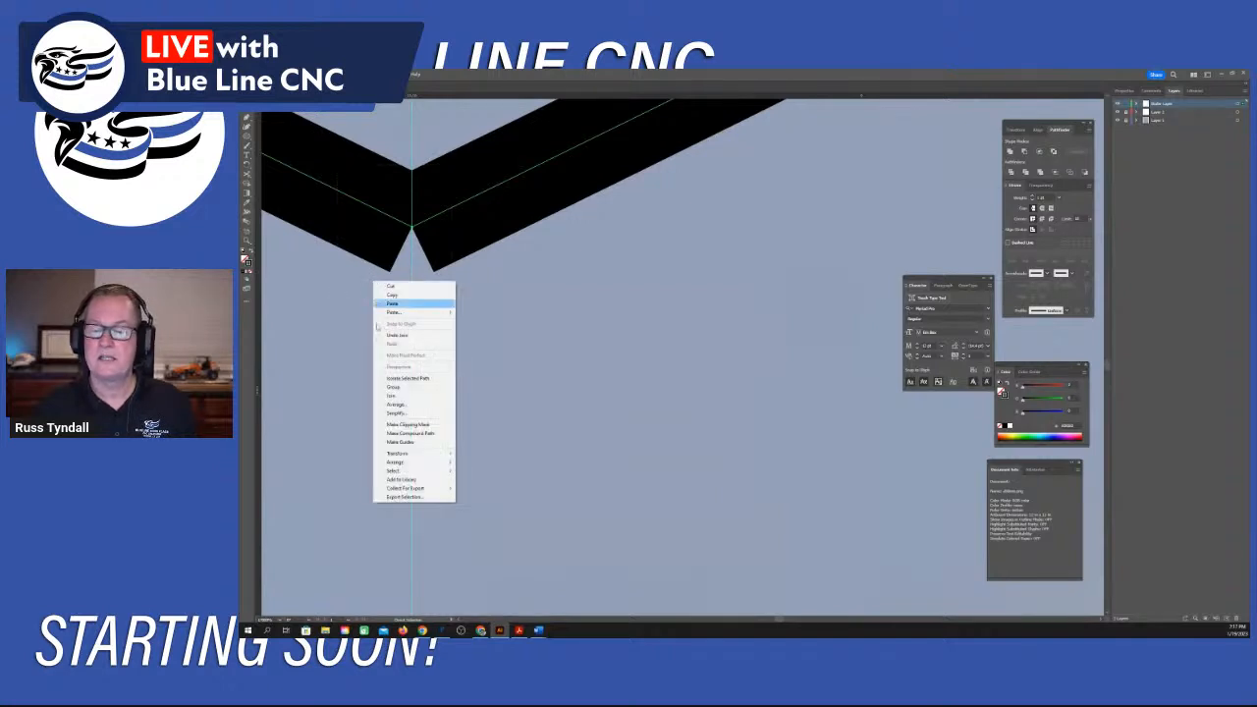
{"action": "left_click", "coordinate": [392, 396]}
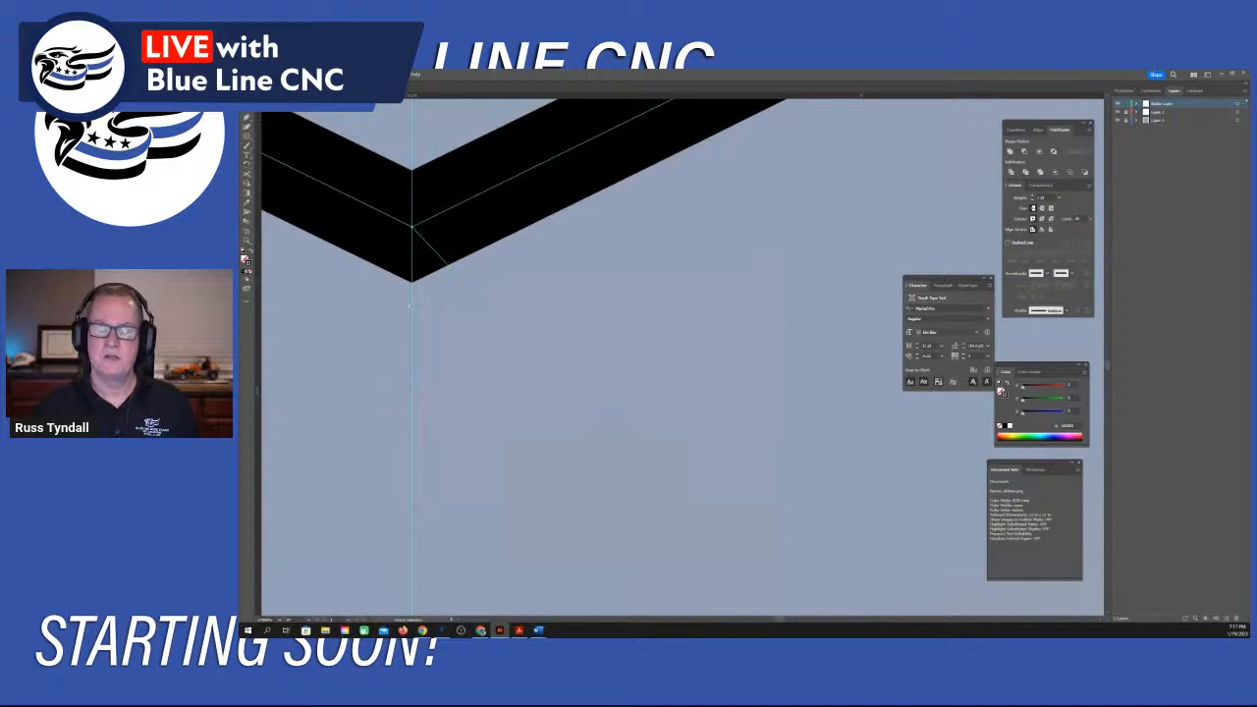
{"action": "scroll", "coordinate": [426, 305], "scroll_direction": "down", "scroll_amount": 6}
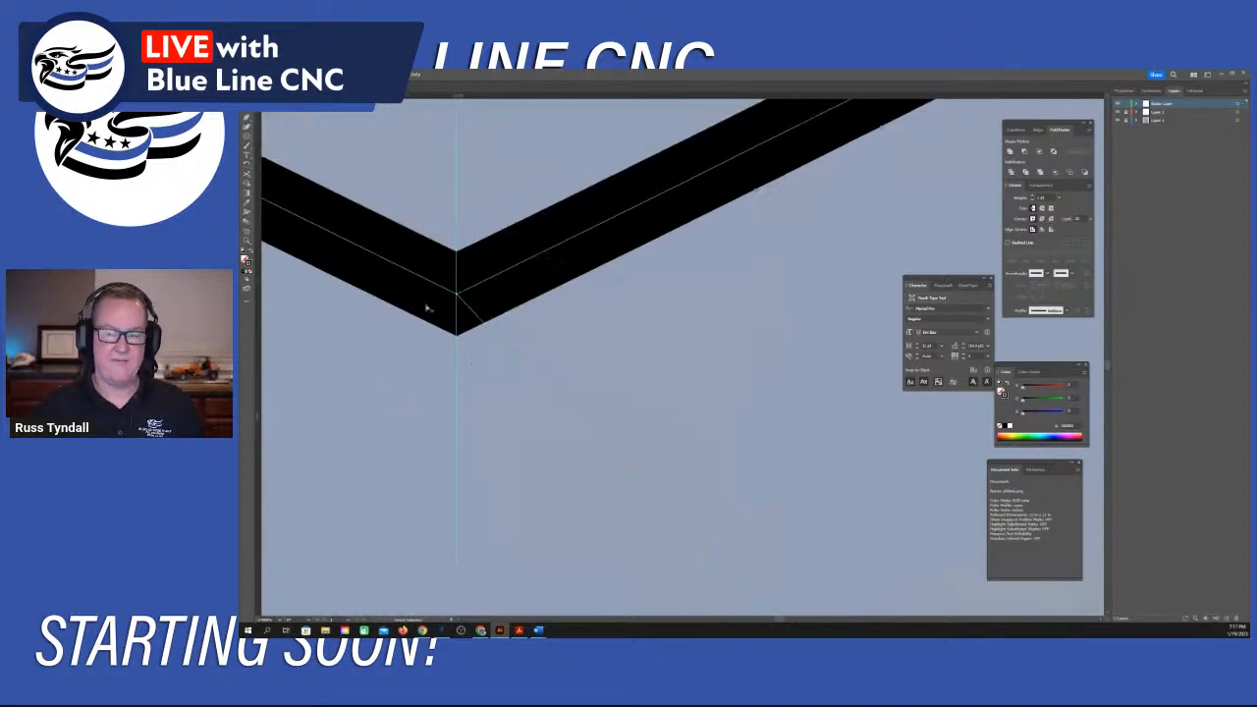
{"action": "scroll", "coordinate": [427, 306], "scroll_direction": "down", "scroll_amount": 6}
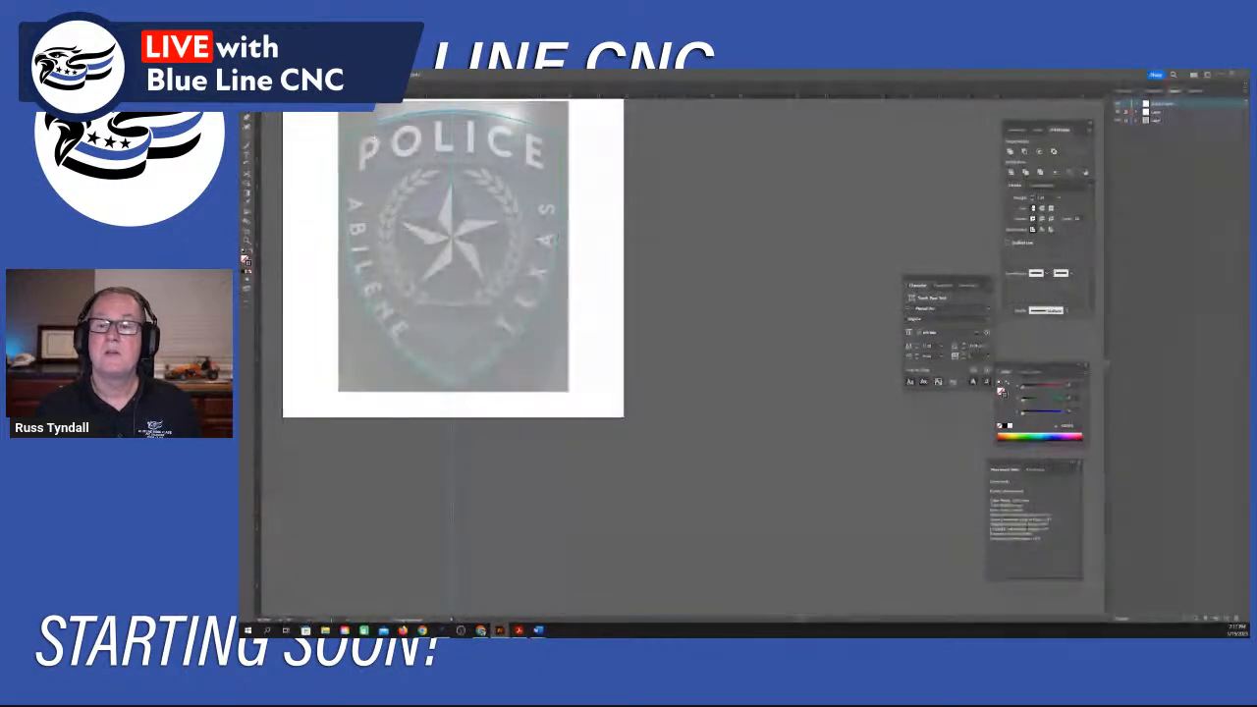
Drag the shield outline's top-left and top-right anchors onto the badge corners, then reselect the outline.
{"action": "scroll", "coordinate": [358, 229], "scroll_direction": "up", "scroll_amount": 2}
{"action": "scroll", "coordinate": [359, 226], "scroll_direction": "down", "scroll_amount": 1}
{"action": "scroll", "coordinate": [360, 226], "scroll_direction": "up", "scroll_amount": 1}
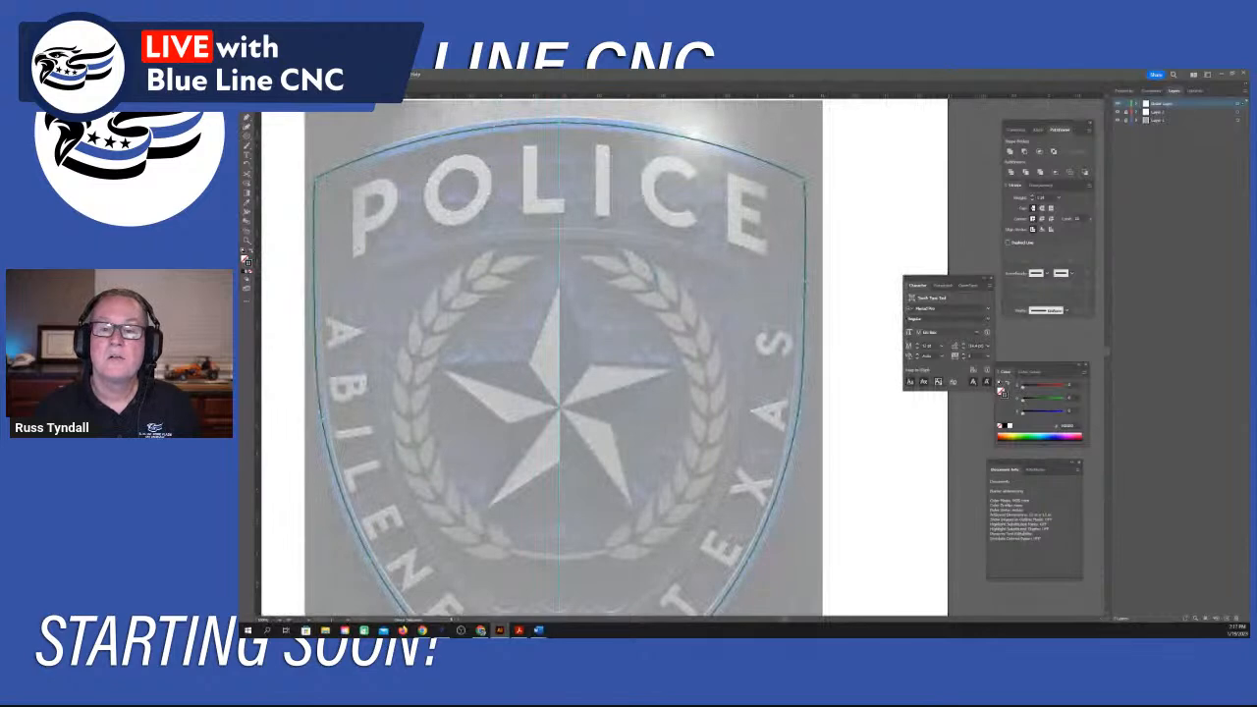
{"action": "left_click", "coordinate": [317, 182]}
{"action": "left_click_drag", "start_coordinate": [318, 182], "coordinate": [319, 182]}
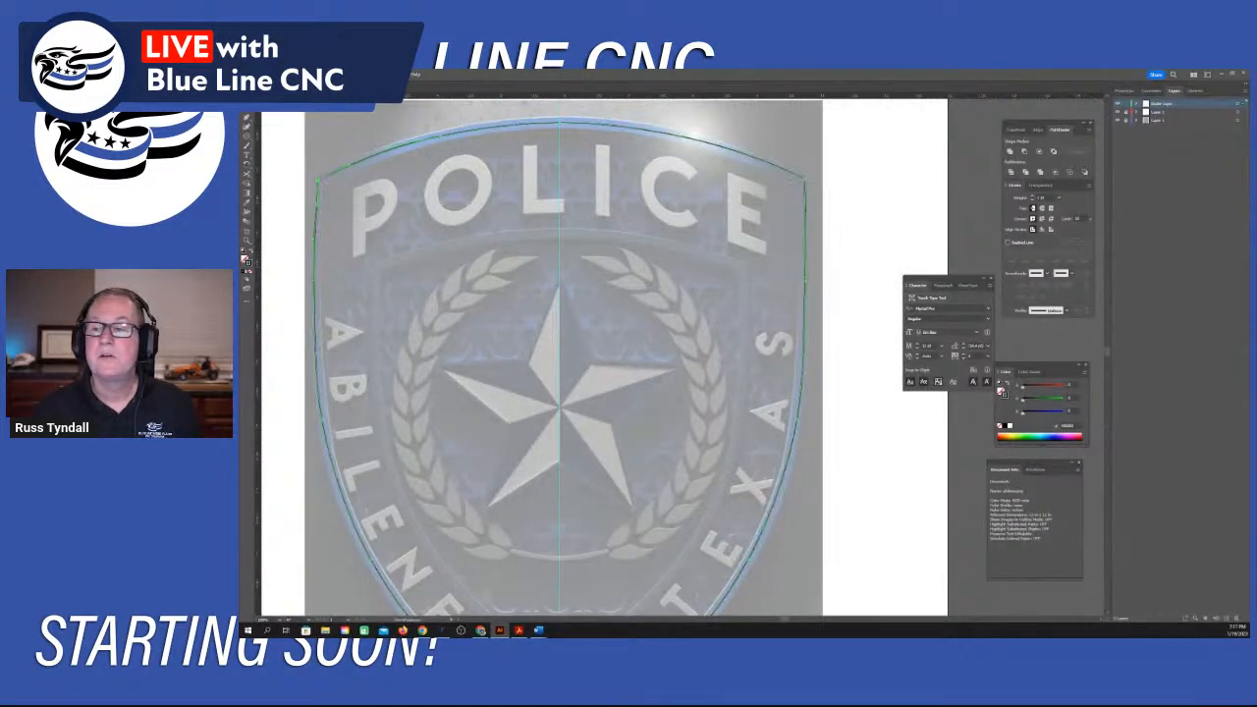
{"action": "left_click", "coordinate": [805, 183]}
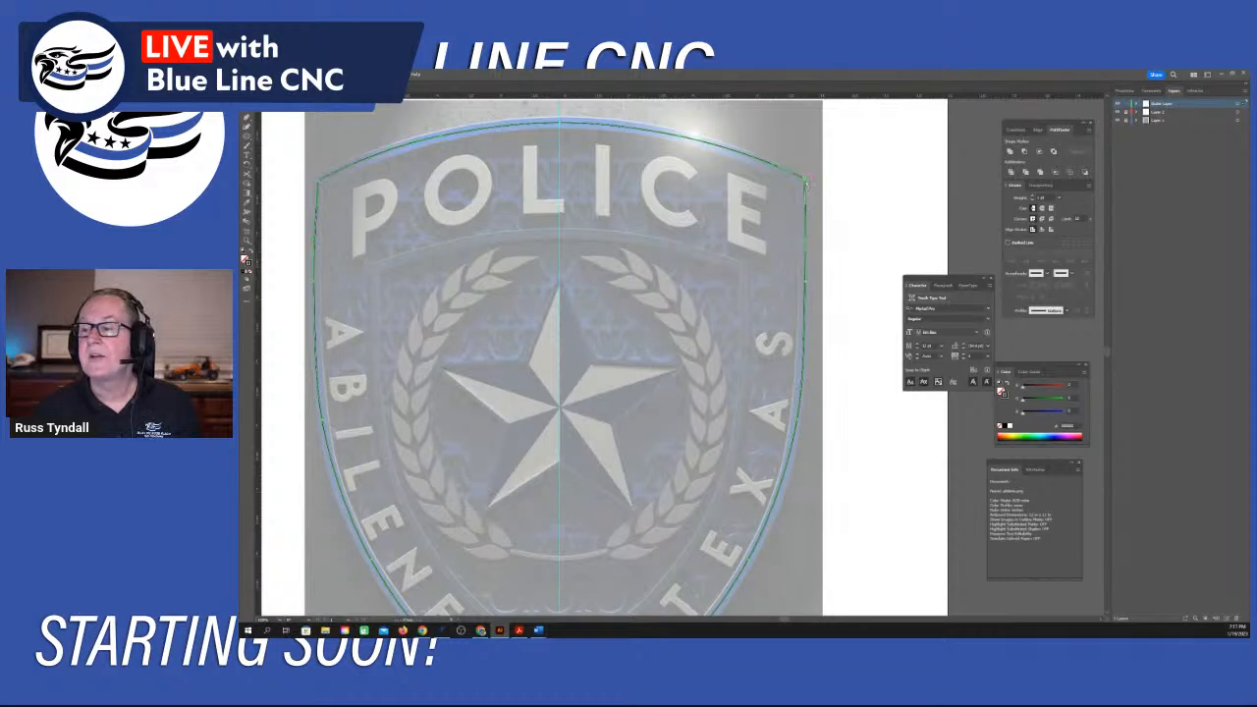
{"action": "left_click_drag", "start_coordinate": [805, 182], "coordinate": [804, 186]}
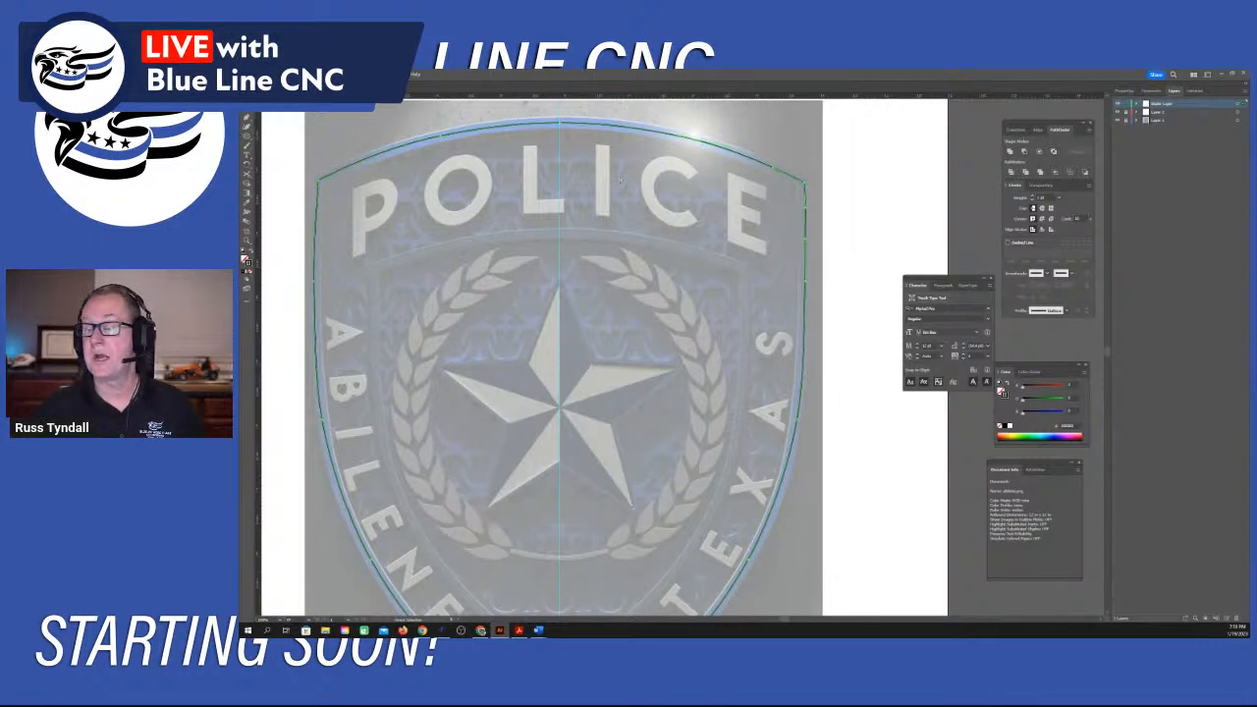
{"action": "key", "text": "ctrl+shift+a"}
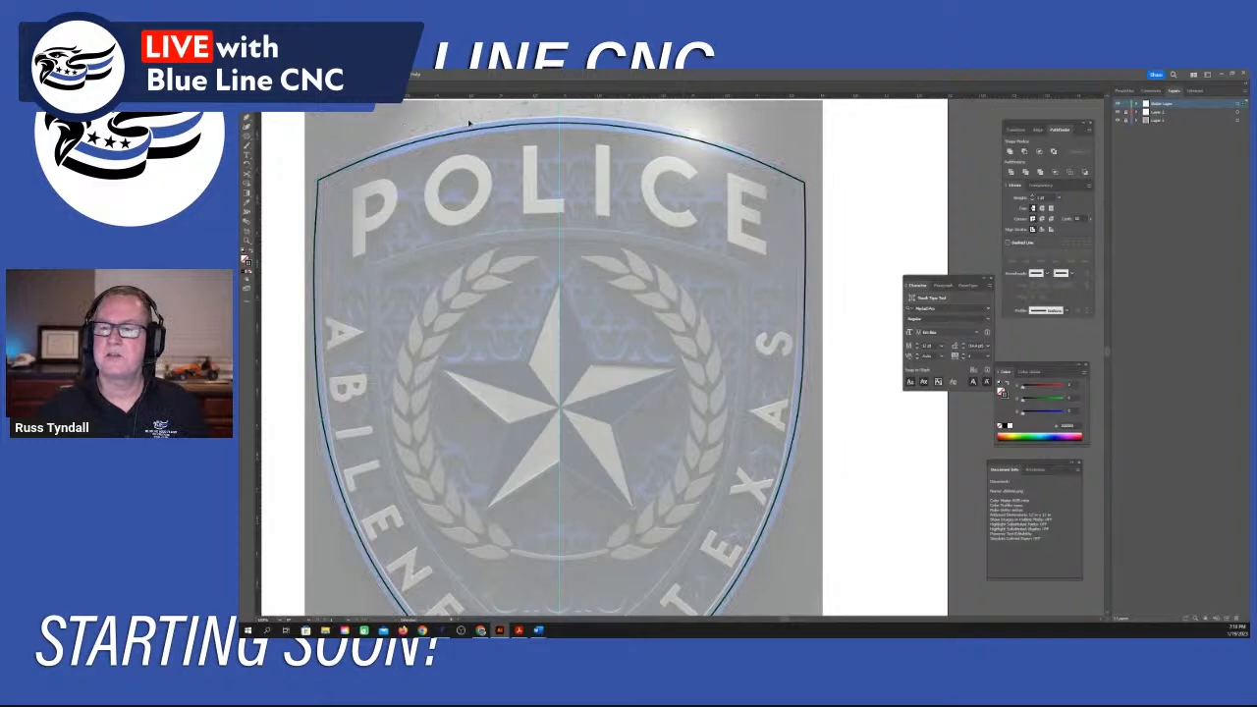
{"action": "left_click", "coordinate": [470, 124]}
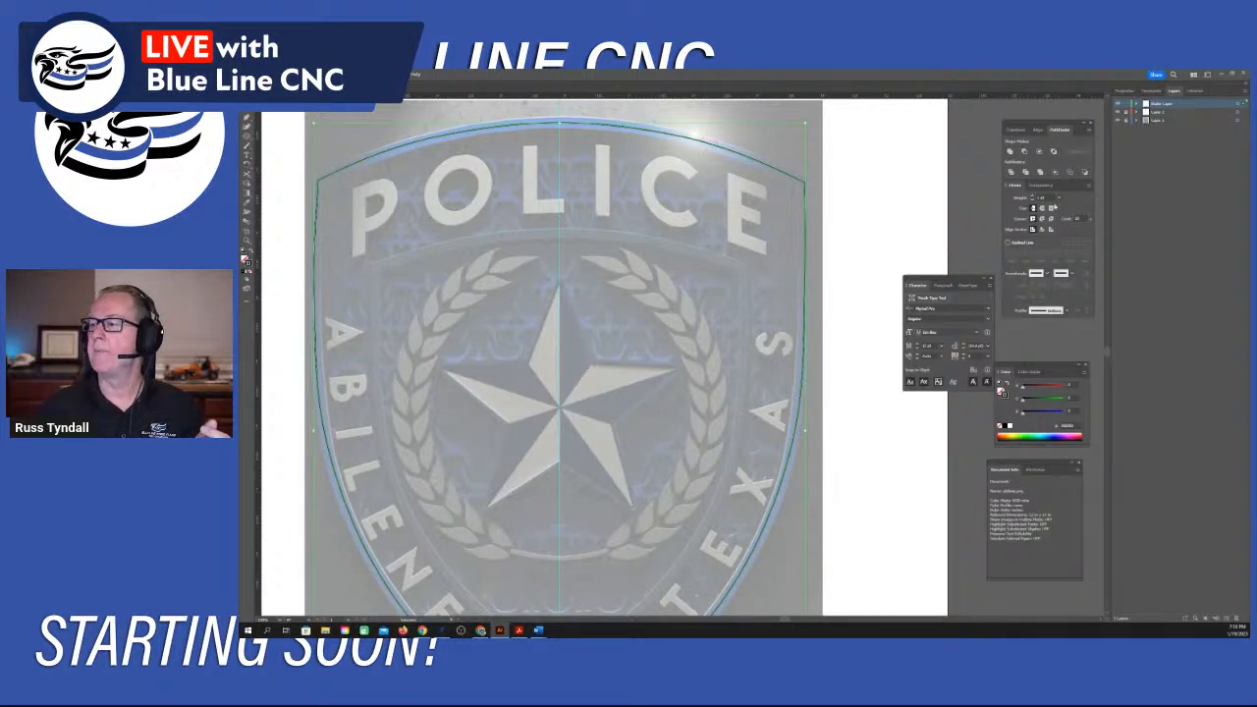
{"action": "left_click", "coordinate": [1032, 195]}
{"action": "left_click", "coordinate": [1032, 196]}
{"action": "left_click", "coordinate": [1032, 195]}
{"action": "left_click", "coordinate": [1032, 195]}
{"action": "left_click", "coordinate": [1031, 195]}
{"action": "left_click", "coordinate": [1032, 195]}
{"action": "left_click", "coordinate": [1032, 195]}
{"action": "left_click", "coordinate": [1032, 196]}
{"action": "left_click", "coordinate": [1032, 196]}
{"action": "left_click", "coordinate": [1032, 195]}
{"action": "left_click", "coordinate": [1032, 195]}
{"action": "left_click", "coordinate": [1032, 195]}
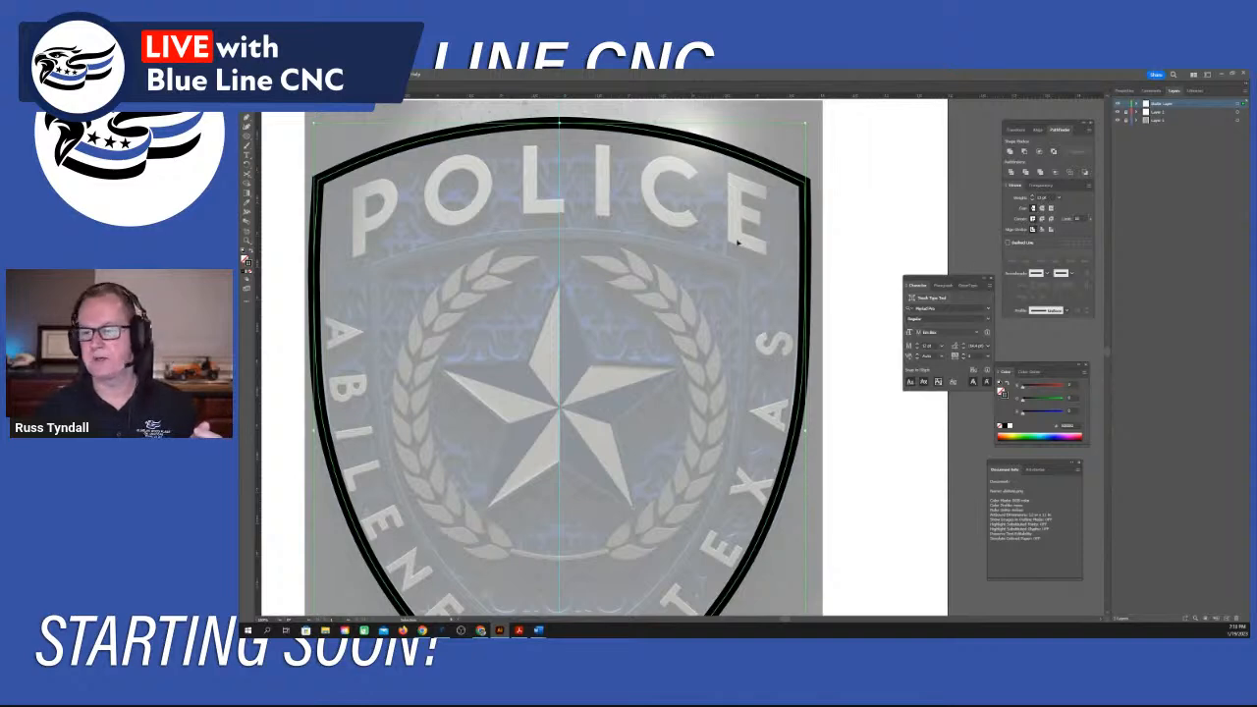
{"action": "scroll", "coordinate": [733, 261], "scroll_direction": "down", "scroll_amount": 1}
{"action": "scroll", "coordinate": [734, 263], "scroll_direction": "down", "scroll_amount": 2}
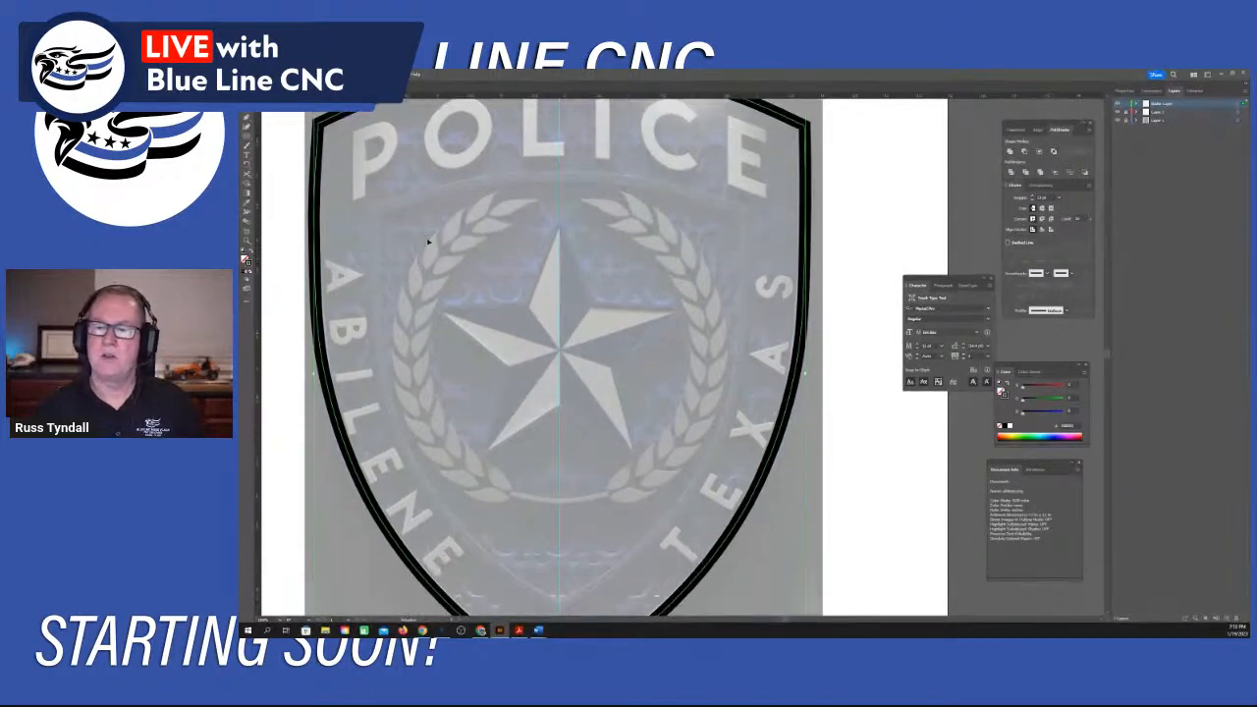
{"action": "scroll", "coordinate": [428, 240], "scroll_direction": "up", "scroll_amount": 2}
{"action": "left_click", "coordinate": [843, 211]}
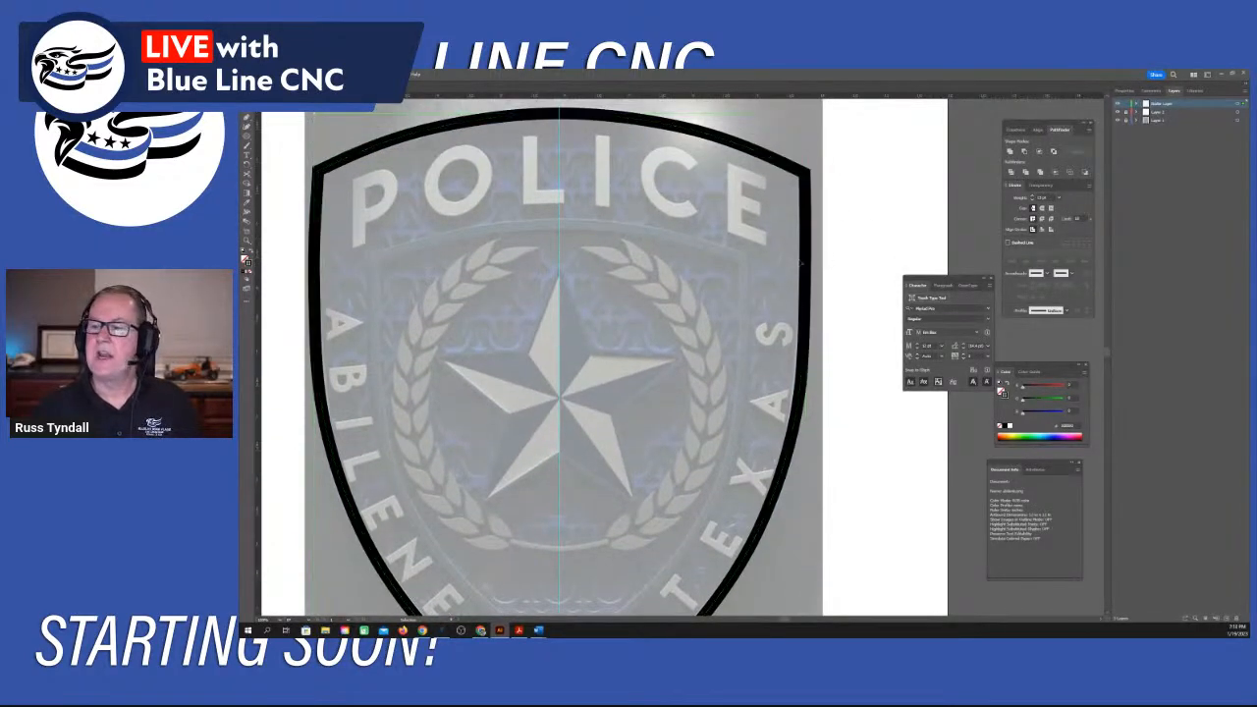
{"action": "scroll", "coordinate": [362, 325], "scroll_direction": "down", "scroll_amount": 2}
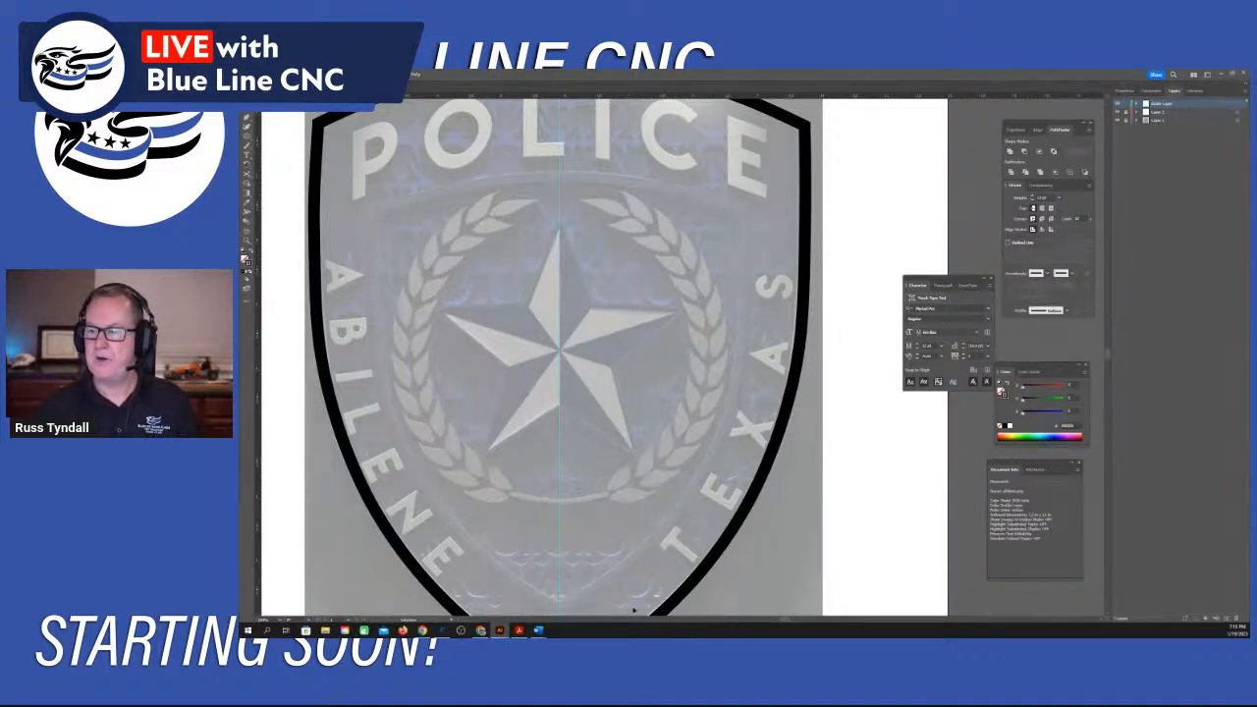
{"action": "scroll", "coordinate": [834, 256], "scroll_direction": "up", "scroll_amount": 2}
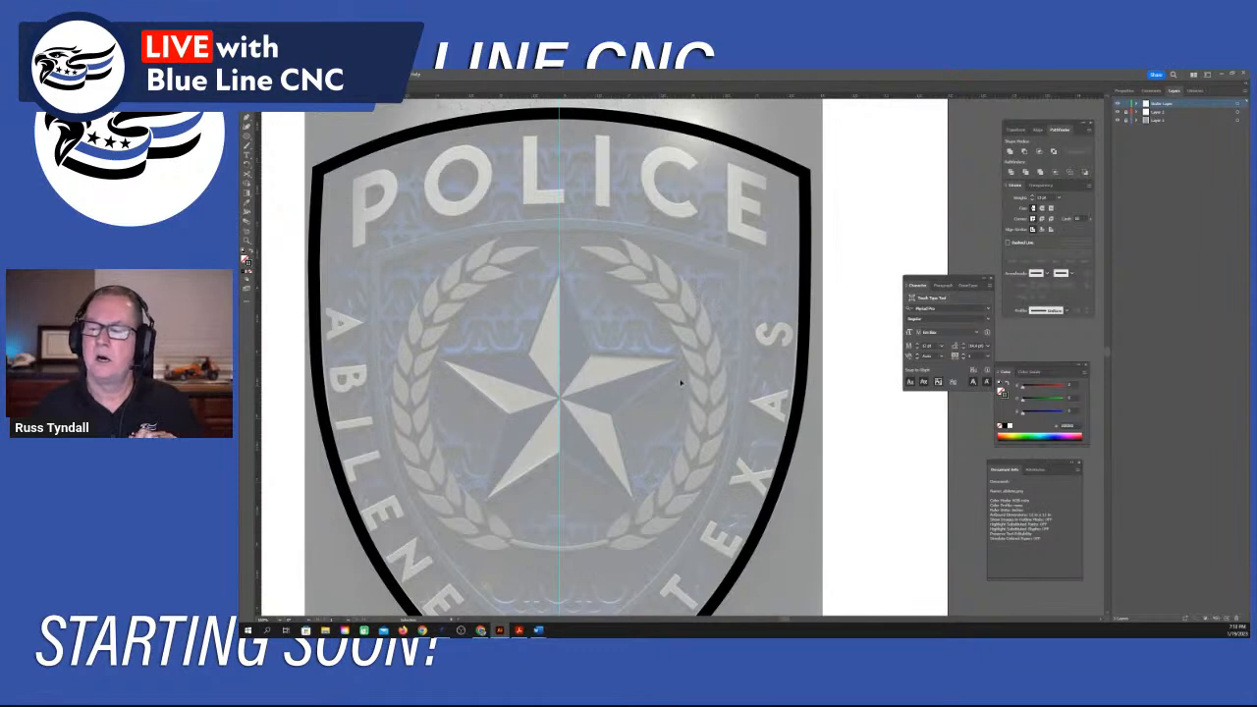
{"action": "scroll", "coordinate": [683, 310], "scroll_direction": "down", "scroll_amount": 2}
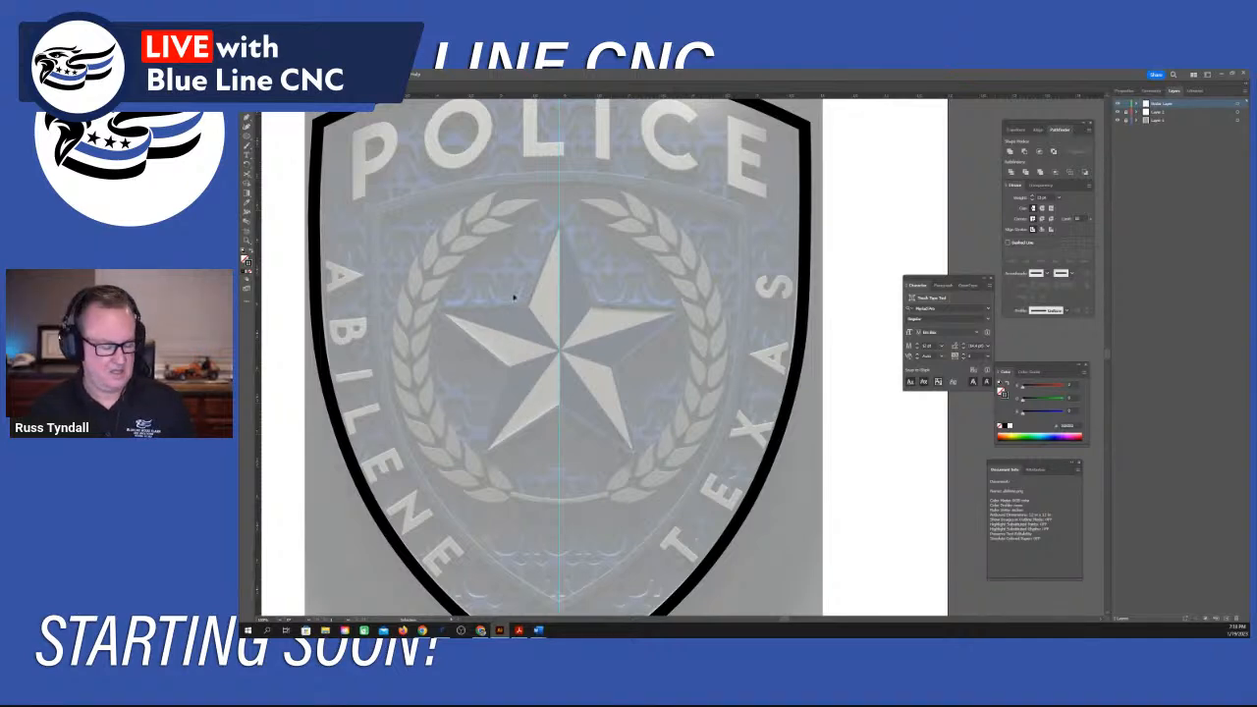
Draw a five-point star over the badge's central star and thin its stroke weight.
{"action": "left_click", "coordinate": [247, 140]}
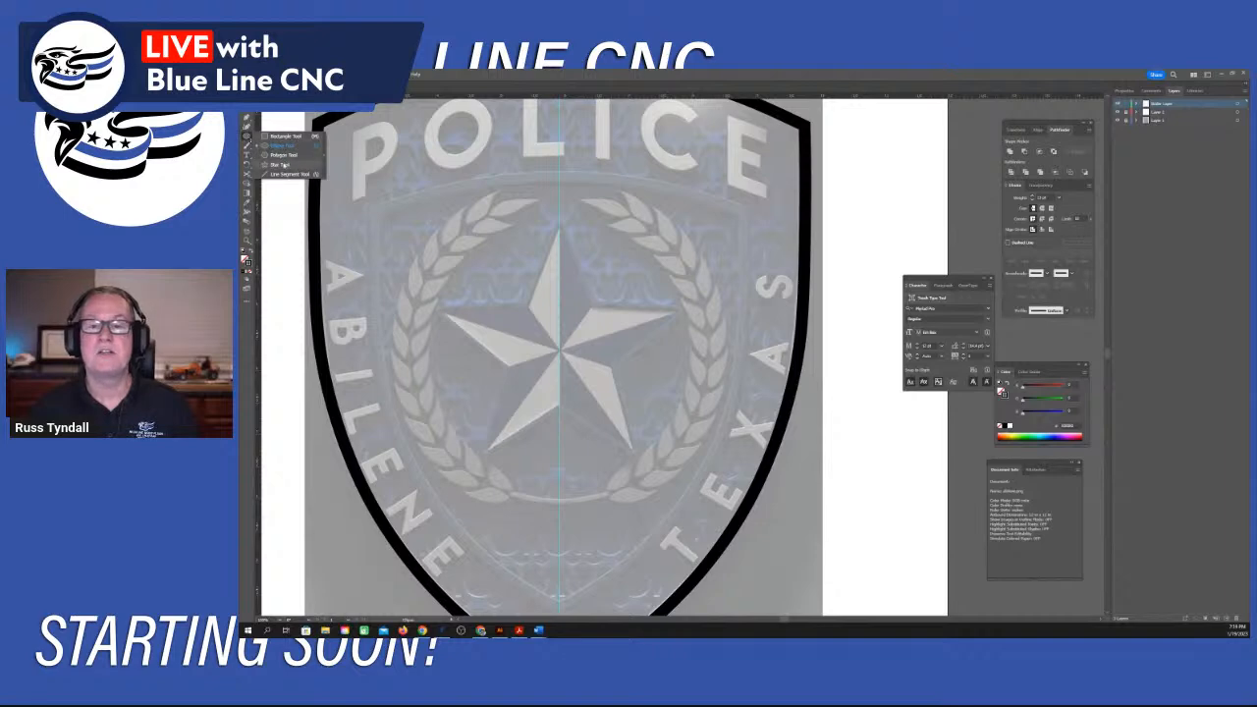
{"action": "left_click", "coordinate": [284, 166]}
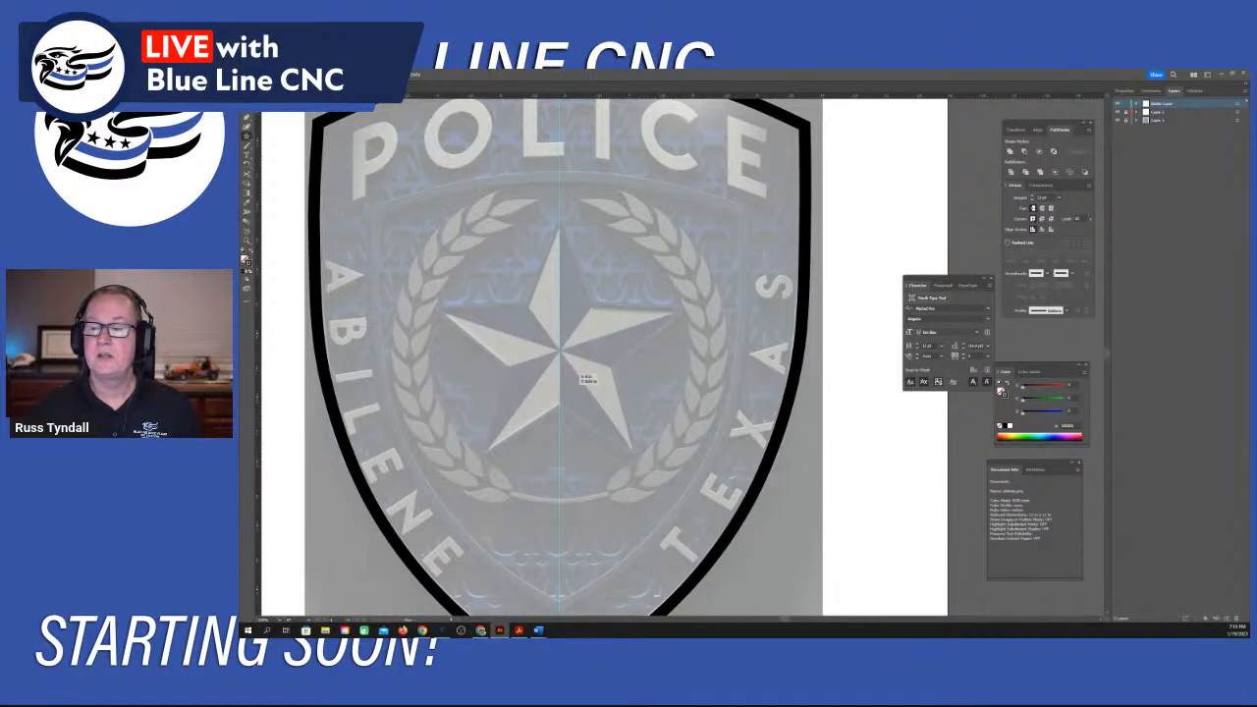
{"action": "left_click_drag", "start_coordinate": [512, 319], "coordinate": [576, 402]}
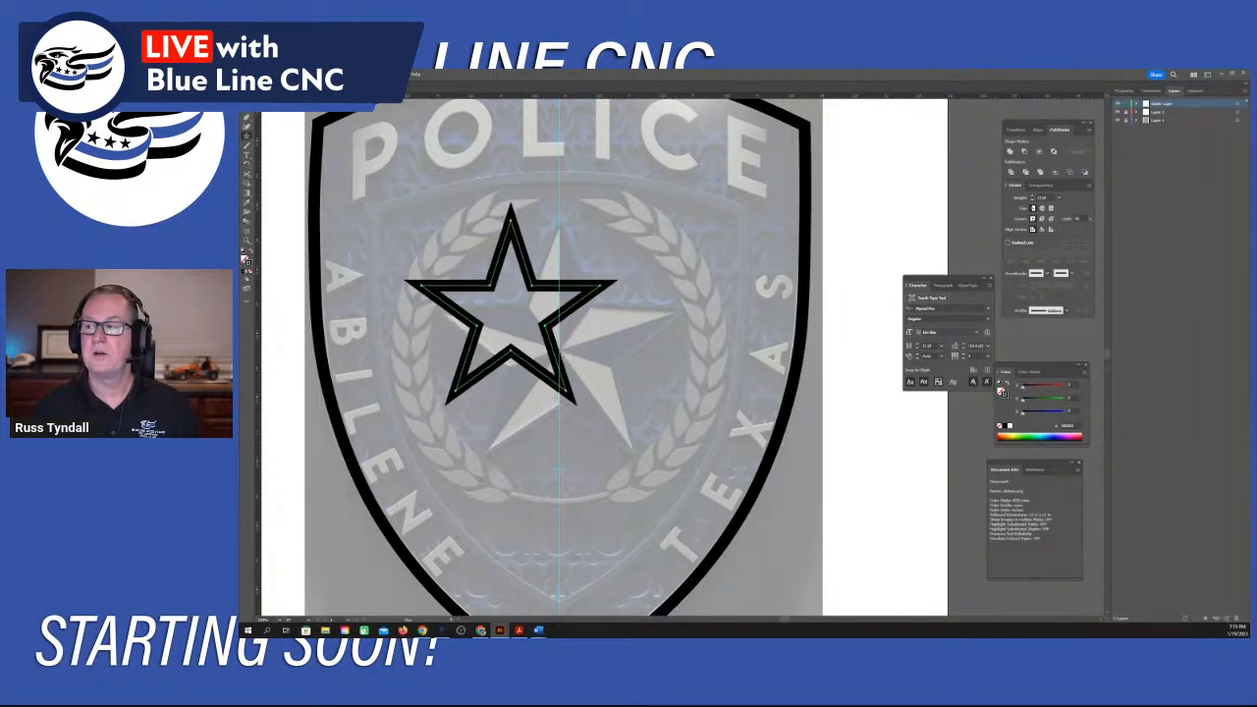
{"action": "left_click", "coordinate": [1032, 201]}
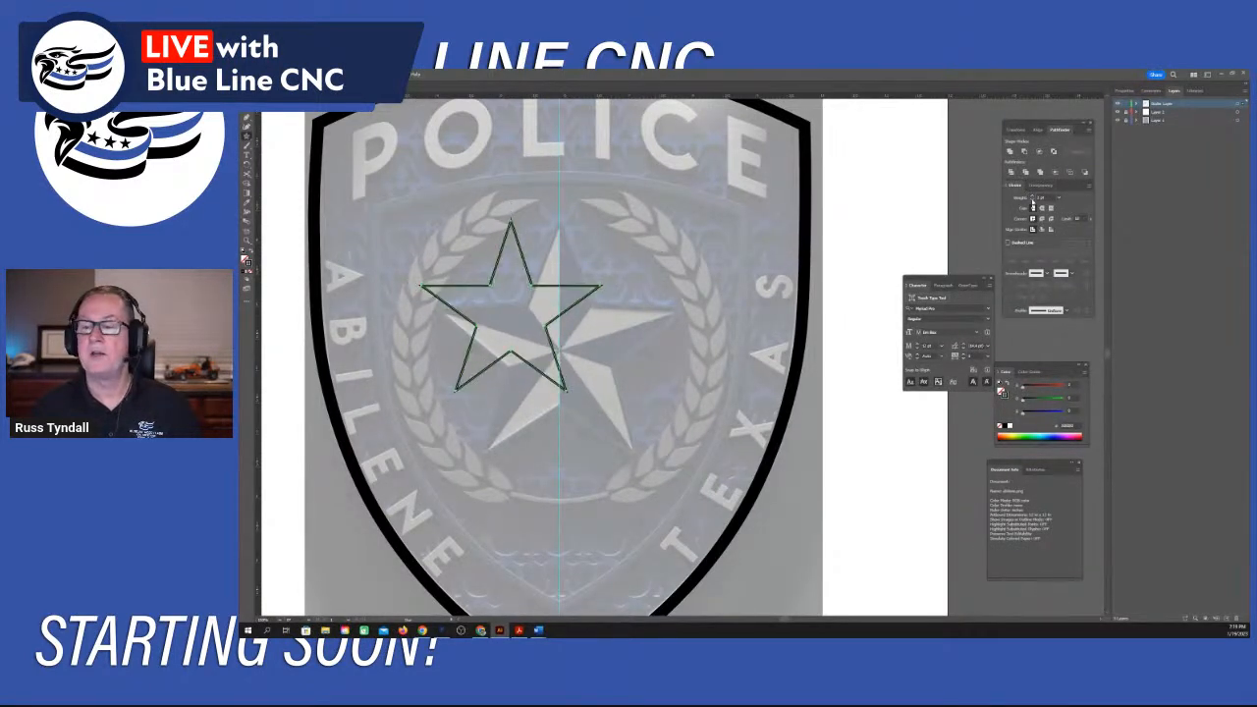
{"action": "left_click", "coordinate": [1032, 202]}
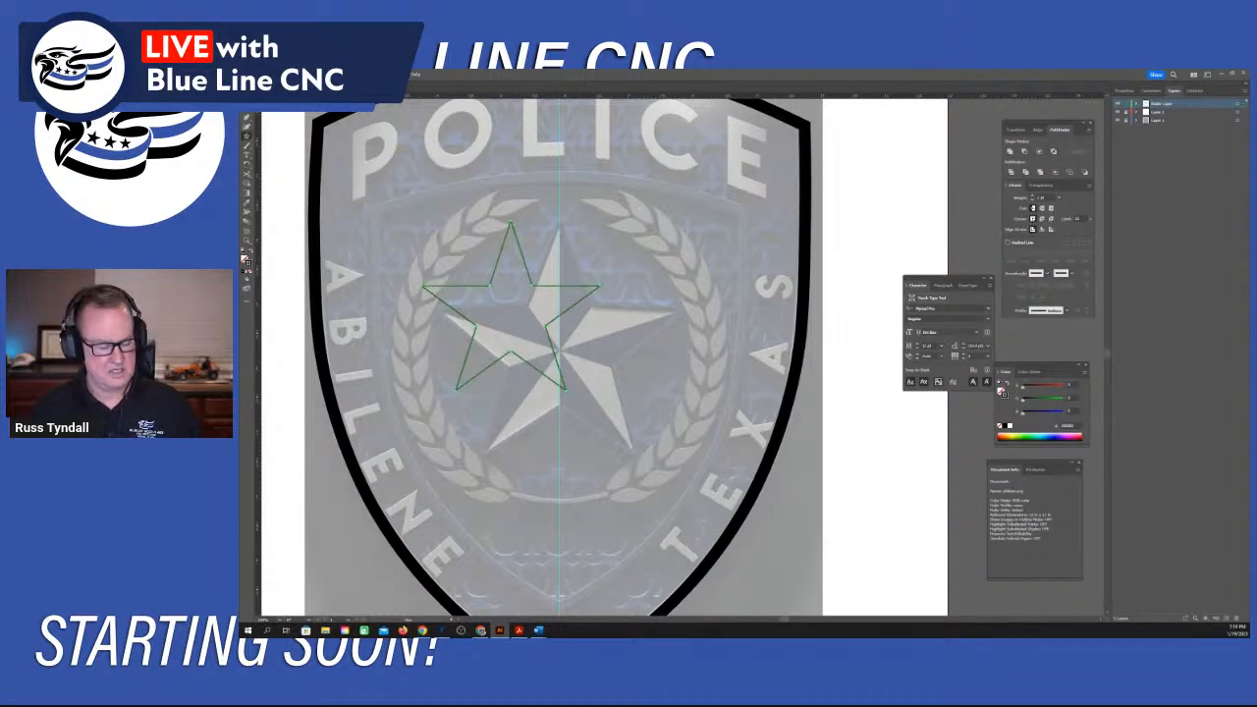
Move, enlarge and reshape the star so it sits over the badge's star.
{"action": "key", "text": "v"}
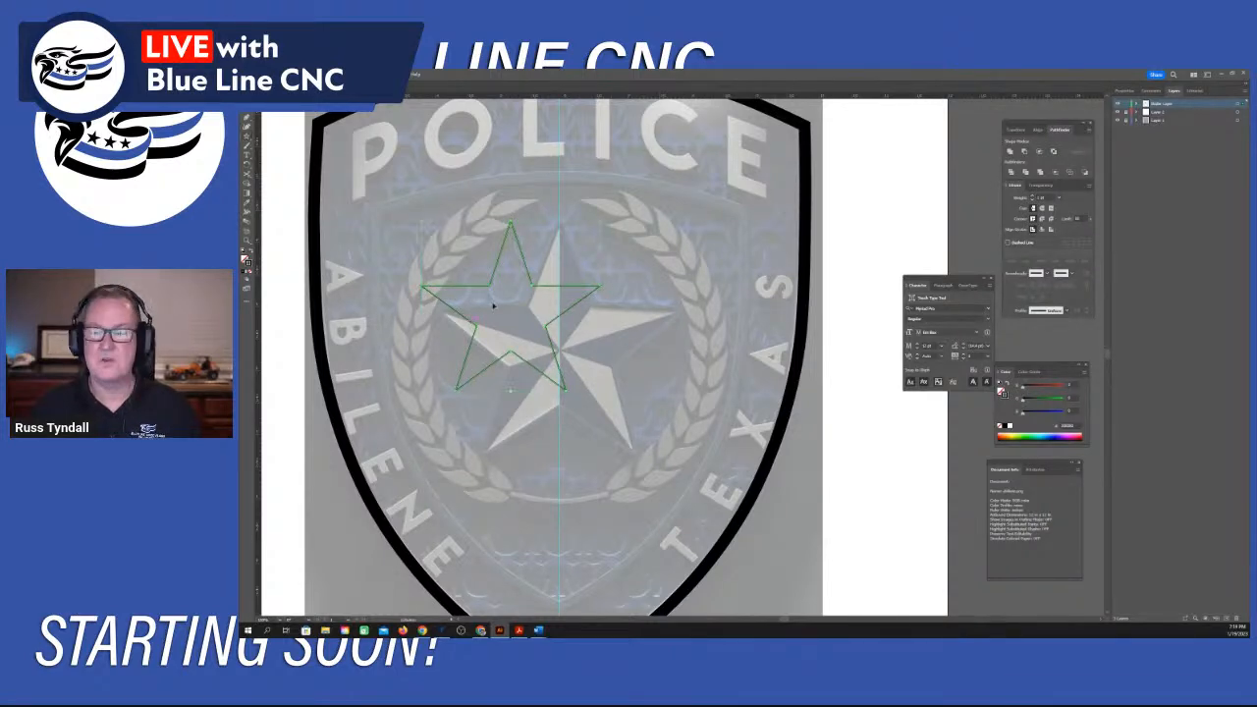
{"action": "left_click_drag", "start_coordinate": [542, 291], "coordinate": [587, 316]}
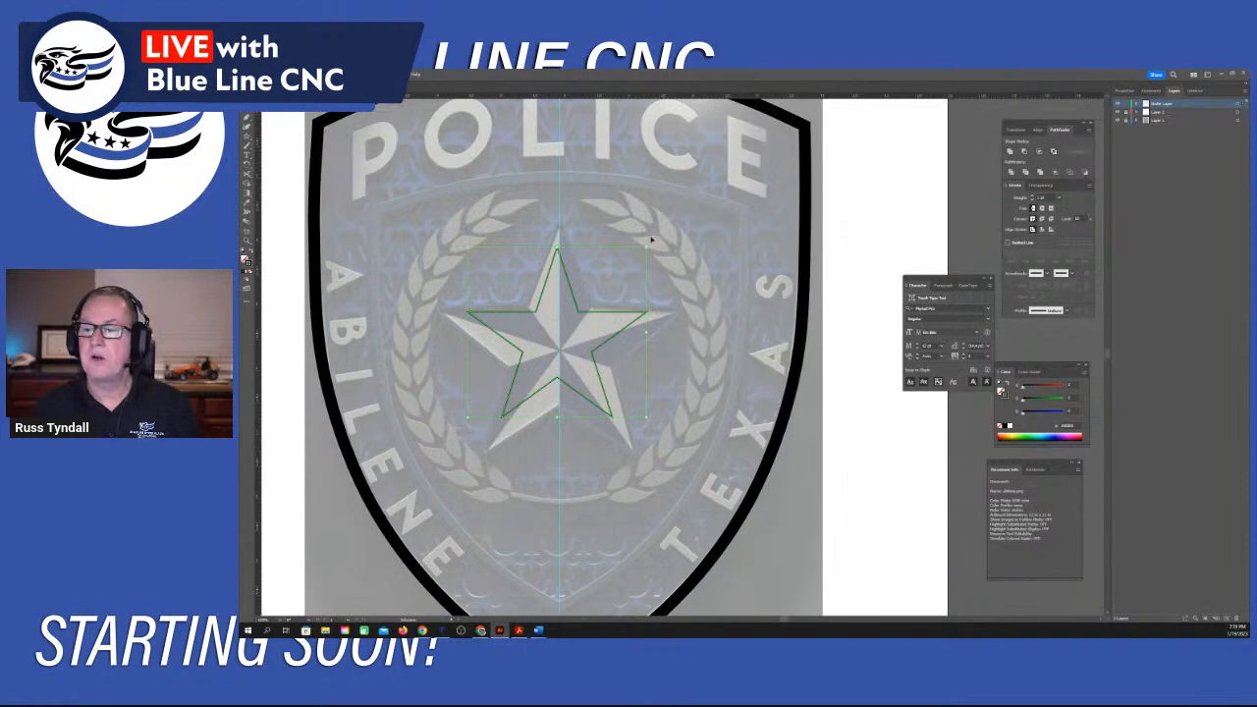
{"action": "mouse_move", "coordinate": [654, 244]}
{"action": "left_mouse_down"}
{"action": "mouse_move", "coordinate": [745, 231]}
{"action": "mouse_move", "coordinate": [755, 215]}
{"action": "left_mouse_up"}
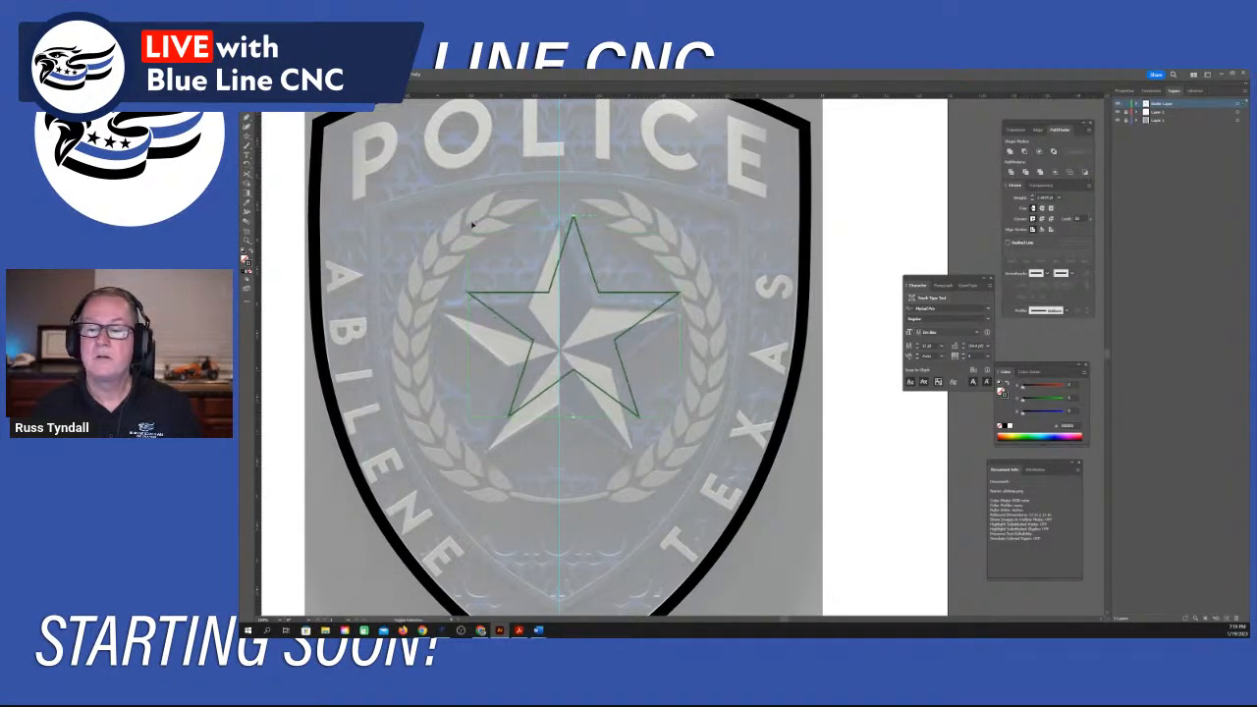
{"action": "left_click_drag", "start_coordinate": [473, 210], "coordinate": [362, 192]}
{"action": "left_click_drag", "start_coordinate": [497, 278], "coordinate": [497, 317]}
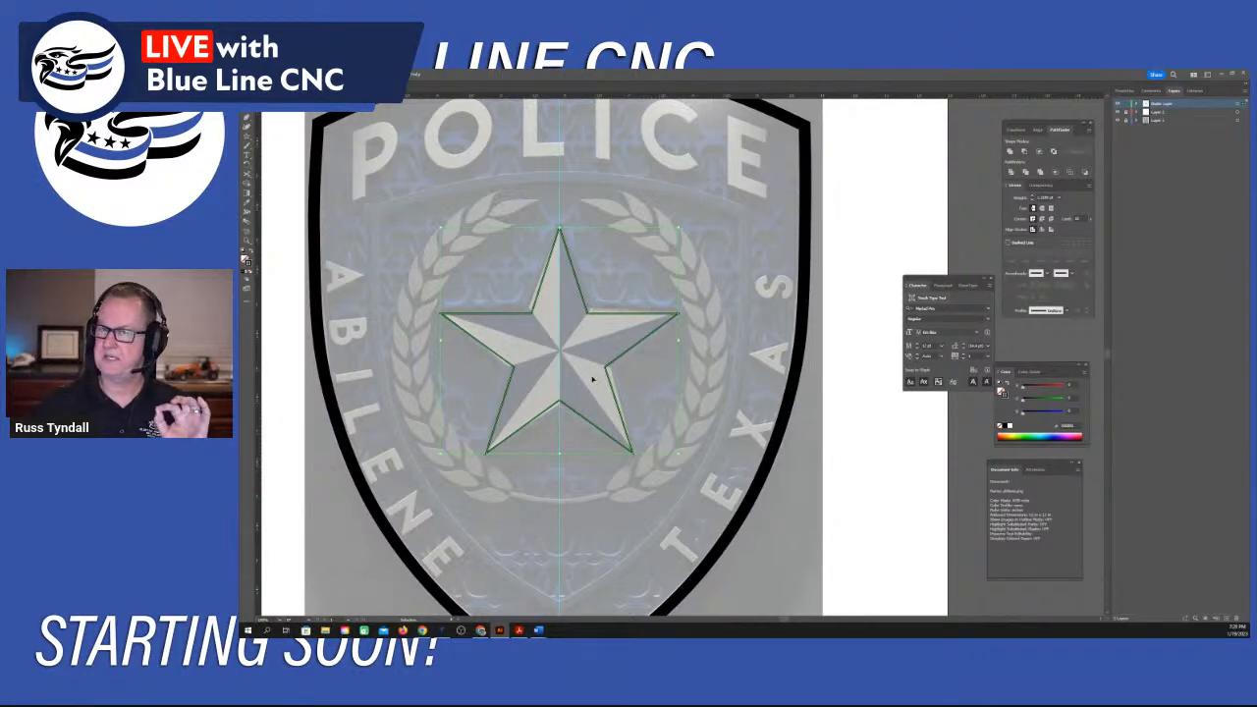
{"action": "left_click", "coordinate": [686, 356]}
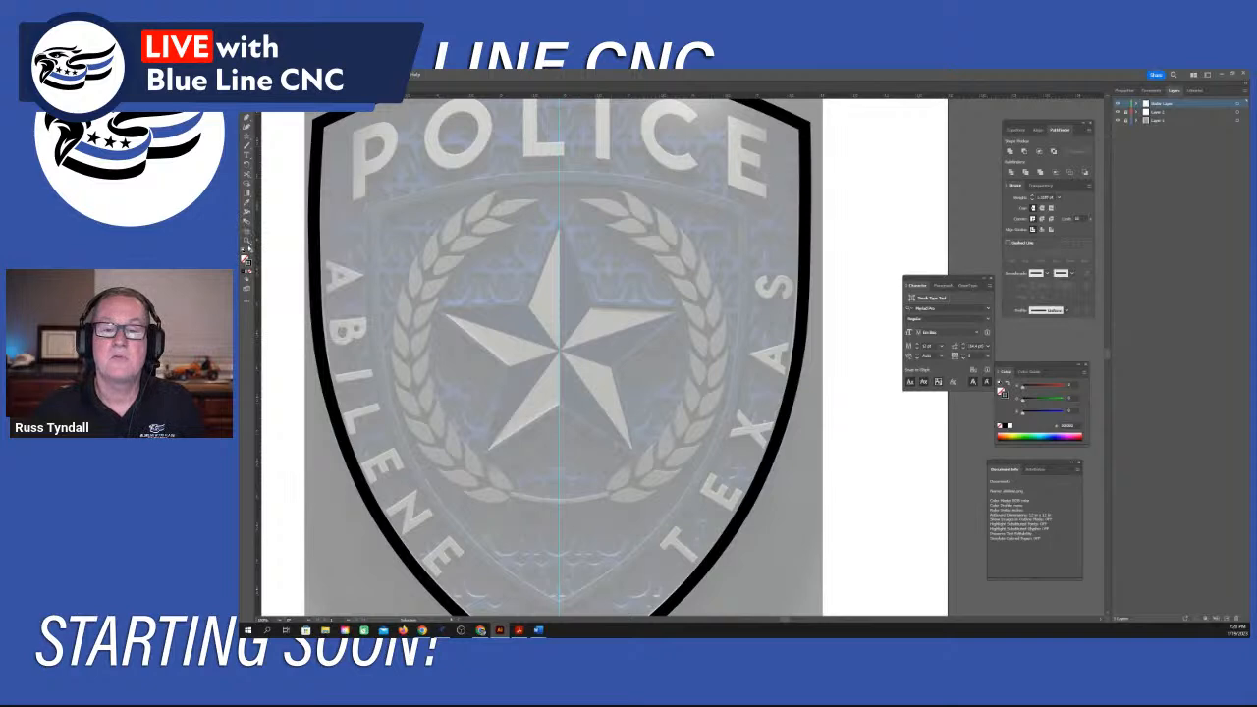
{"action": "right_click", "coordinate": [246, 240]}
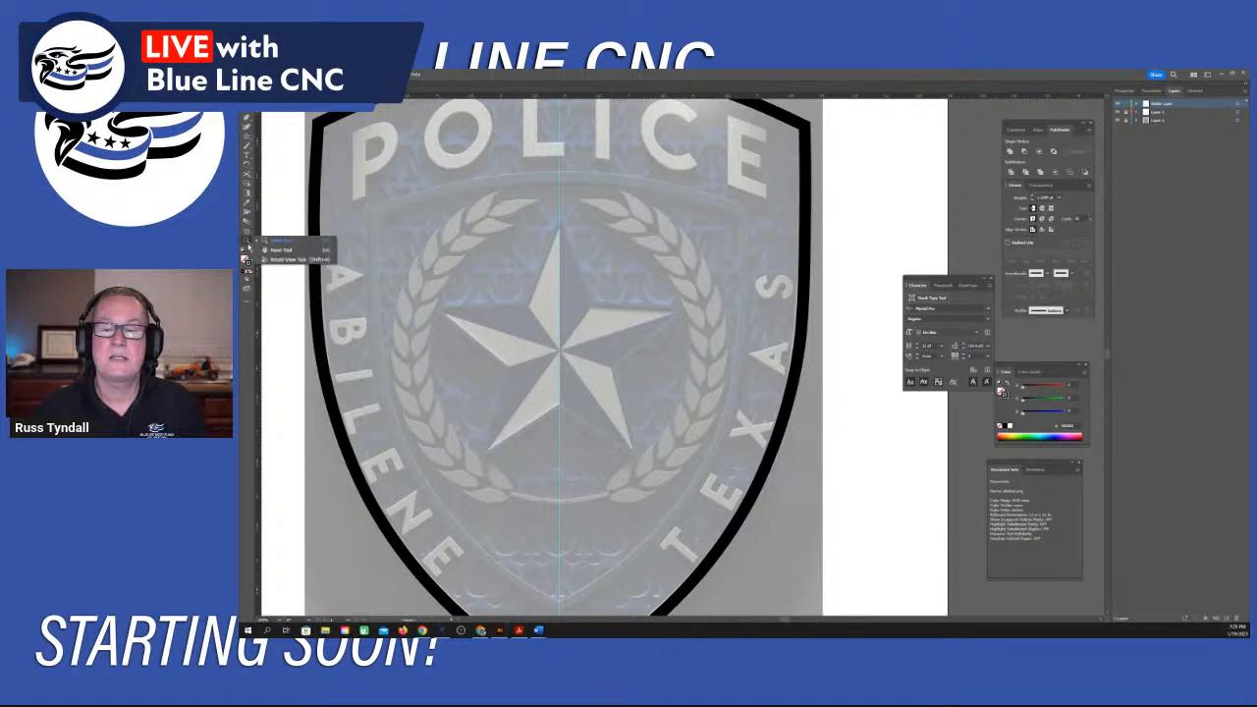
{"action": "left_click", "coordinate": [275, 283]}
{"action": "left_click", "coordinate": [415, 75]}
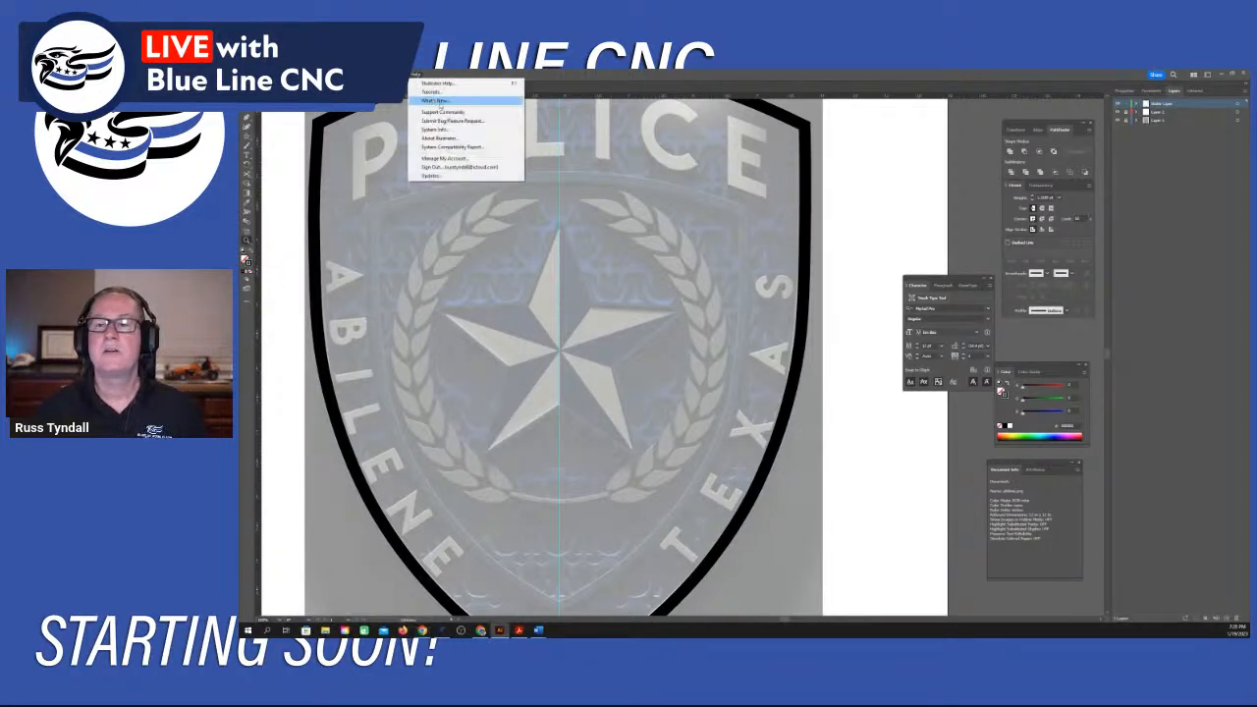
{"action": "left_click", "coordinate": [452, 87]}
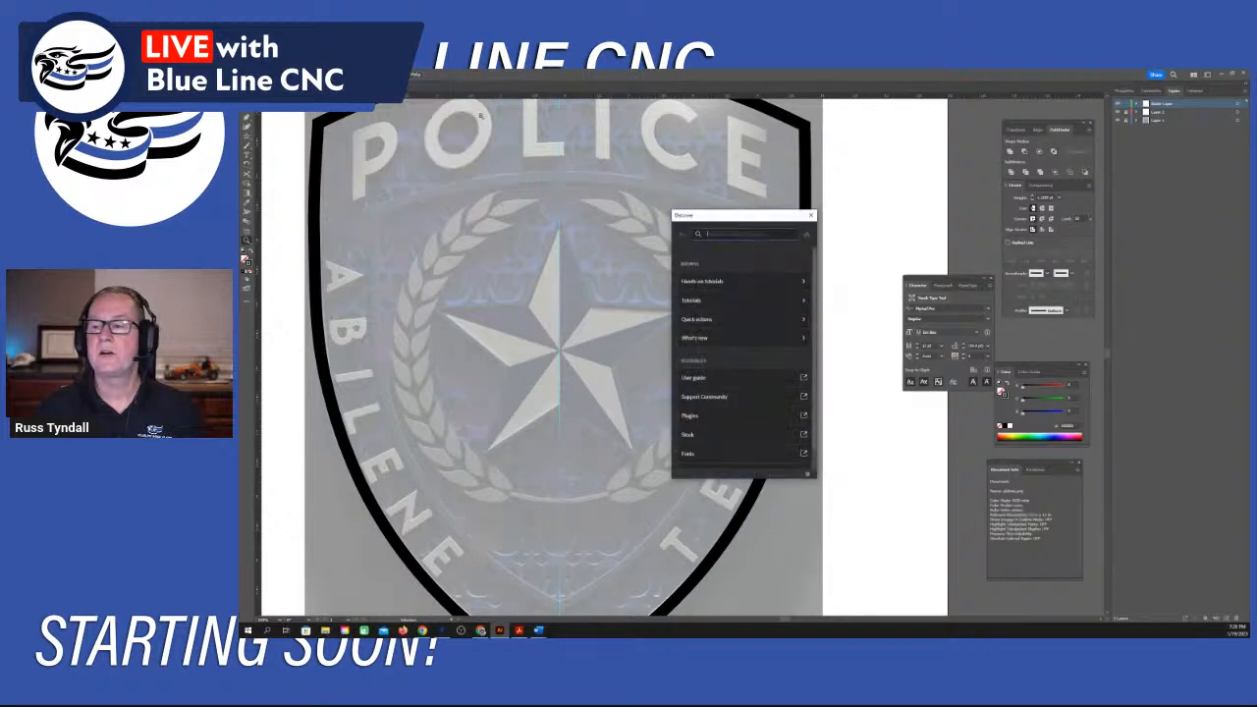
{"action": "type", "text": "re"}
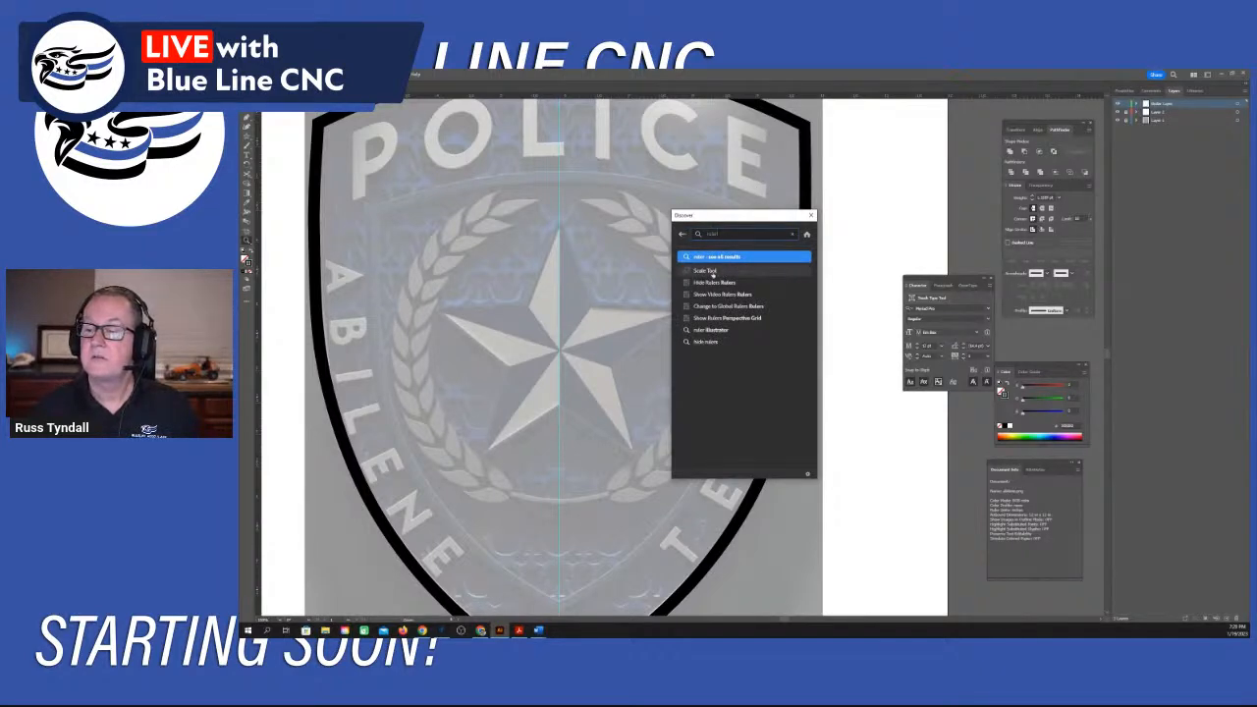
{"action": "left_click", "coordinate": [709, 271]}
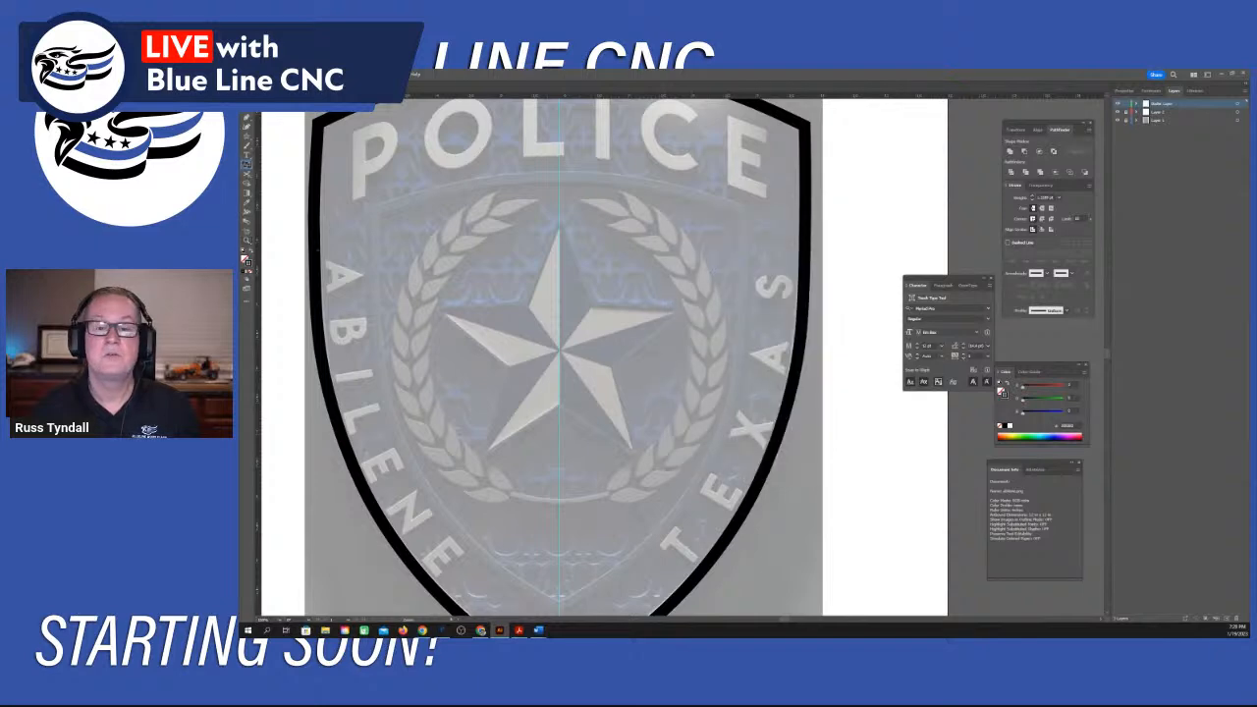
{"action": "left_click", "coordinate": [247, 173]}
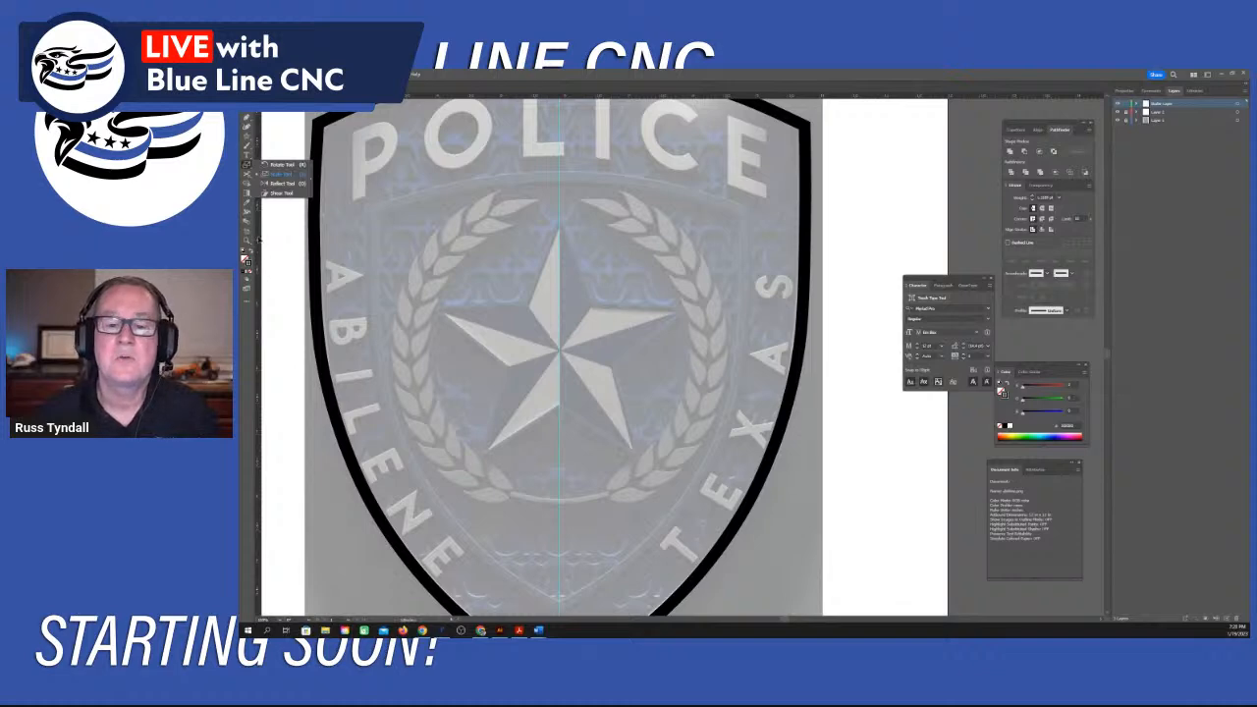
{"action": "left_click", "coordinate": [248, 243]}
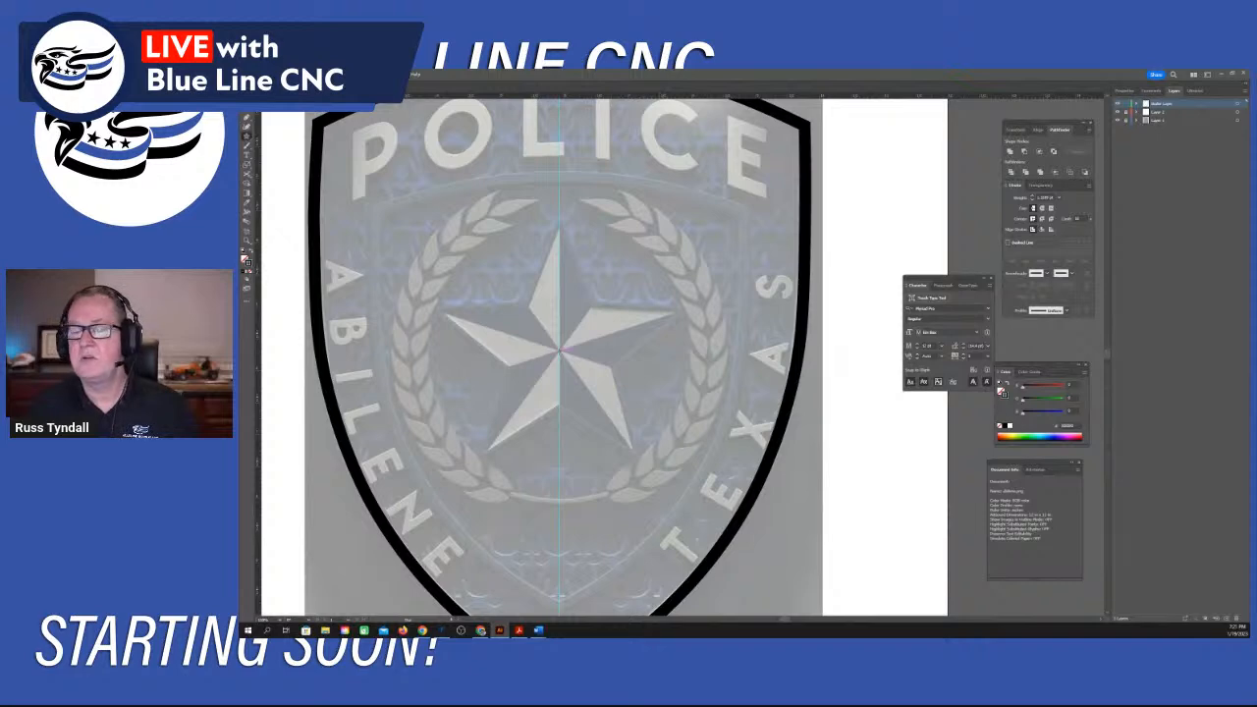
Create a five-point star with Radius 1 of 1.2408 on the badge's centre star.
{"action": "left_click", "coordinate": [563, 349]}
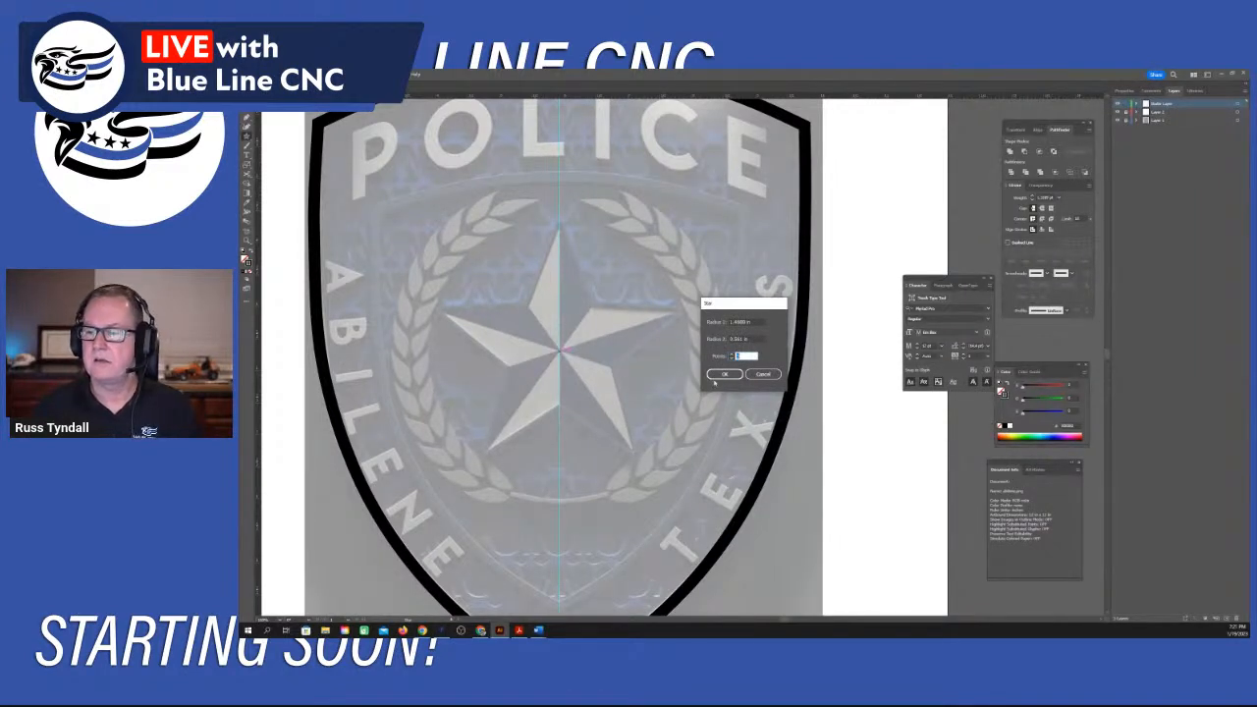
{"action": "key", "text": "Tab"}
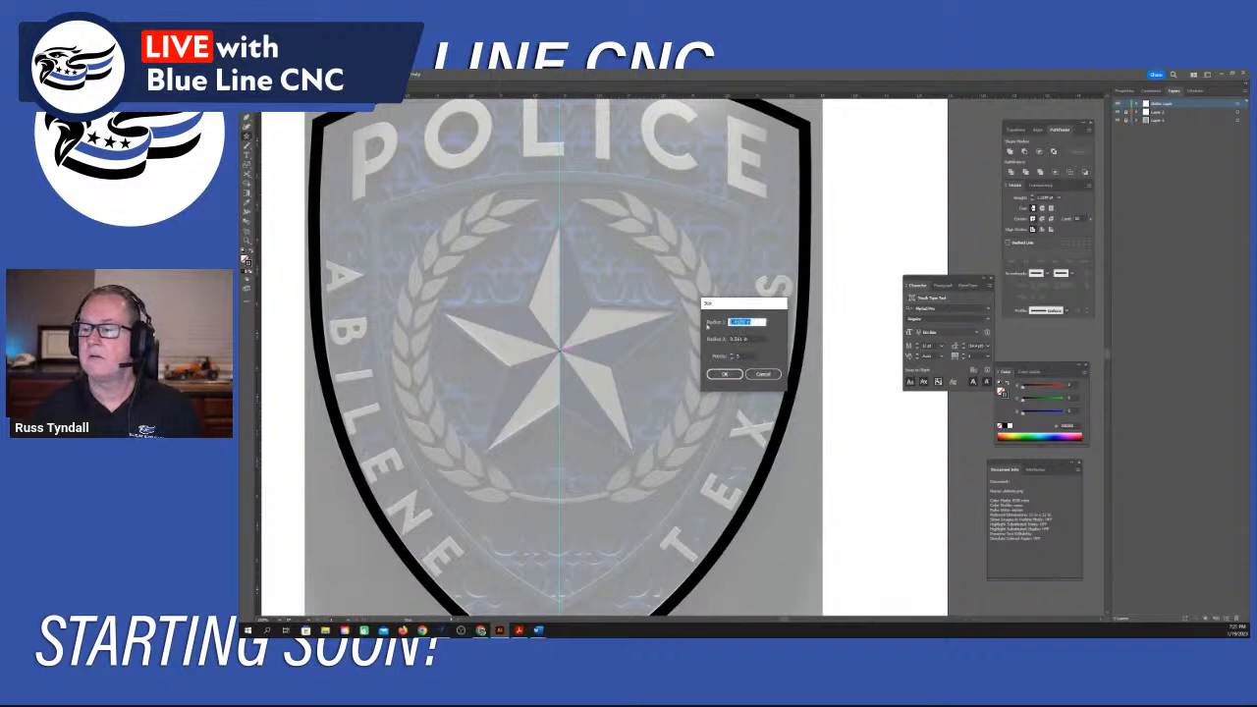
{"action": "type", "text": "1.2408"}
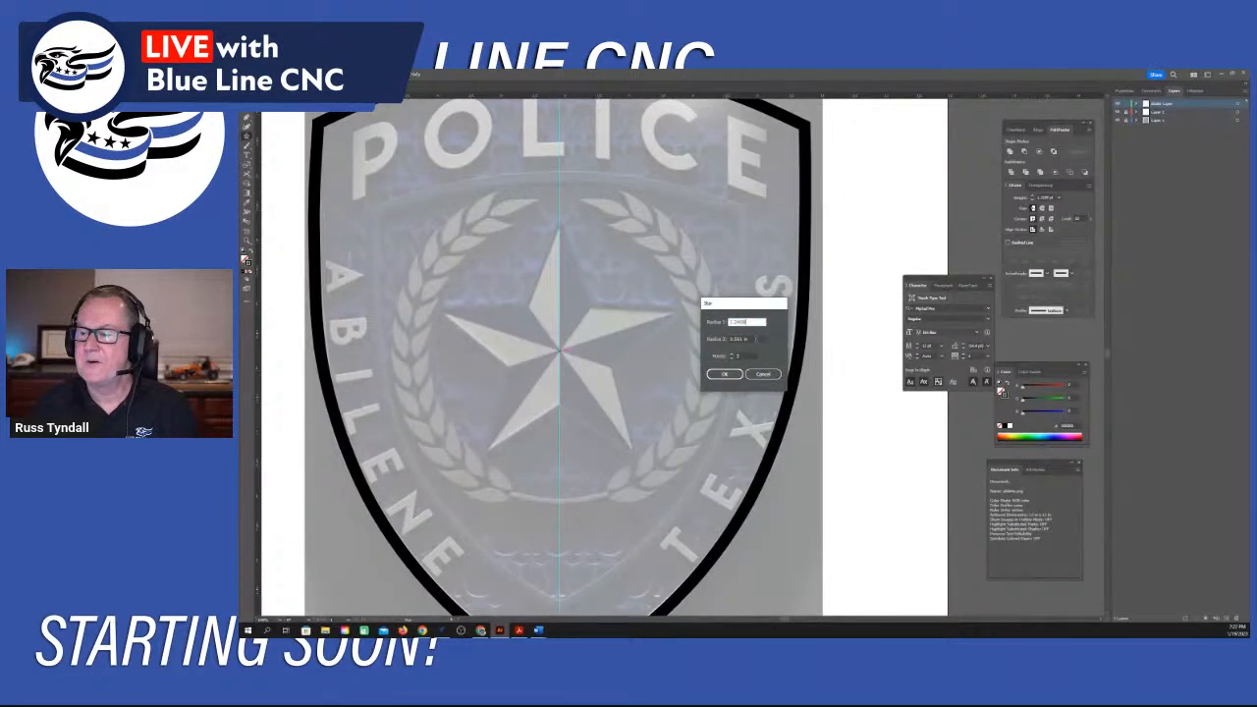
{"action": "key", "text": "Tab"}
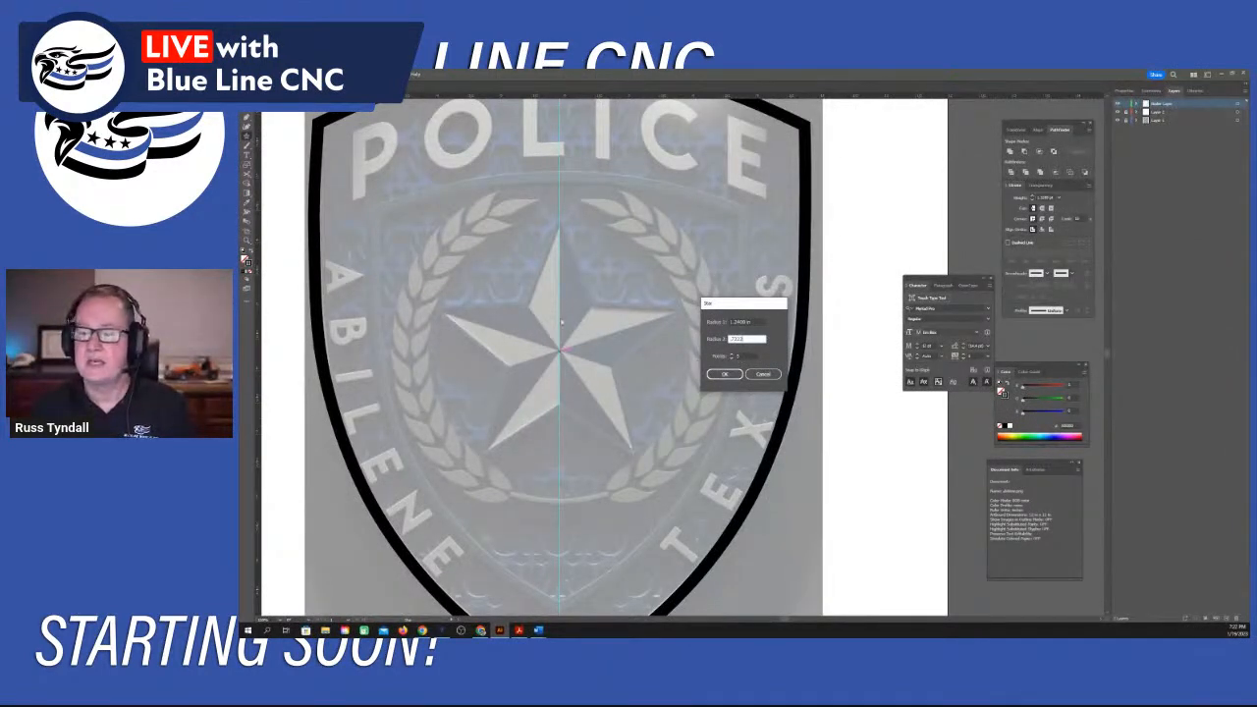
{"action": "left_click", "coordinate": [727, 374]}
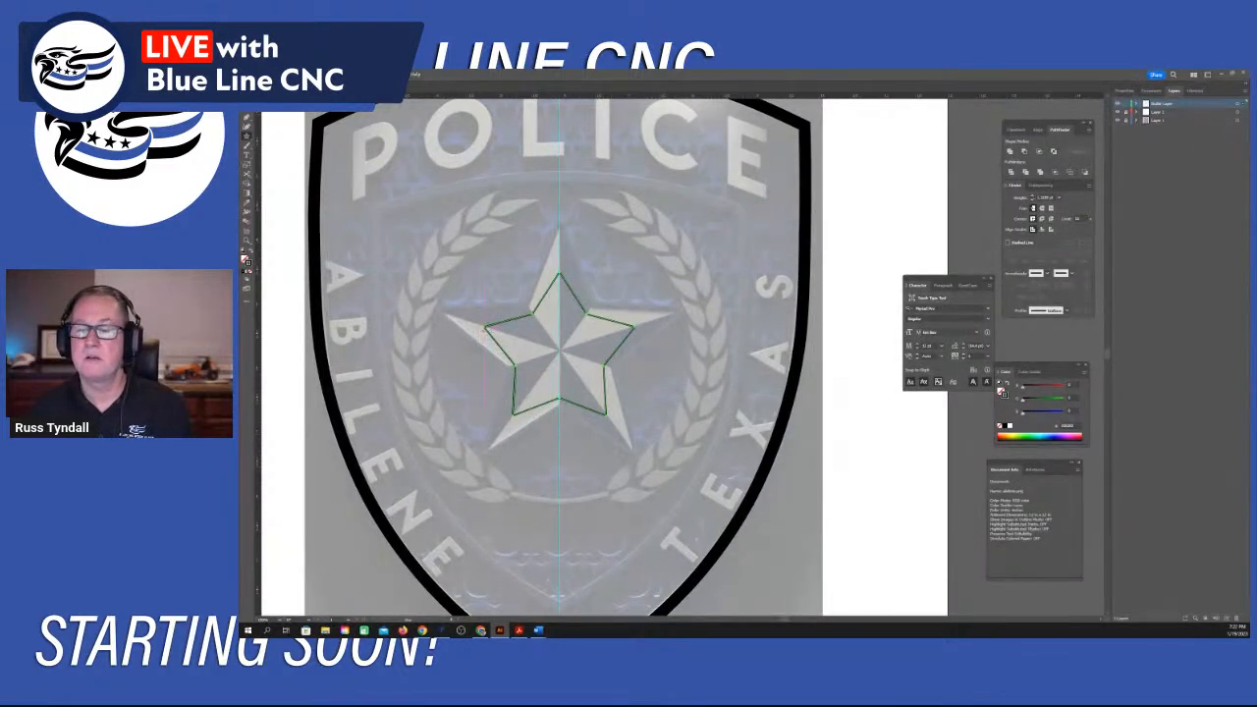
Draw a larger star, then delete both star outlines, leaving only the shield outline.
{"action": "left_click_drag", "start_coordinate": [482, 328], "coordinate": [375, 293]}
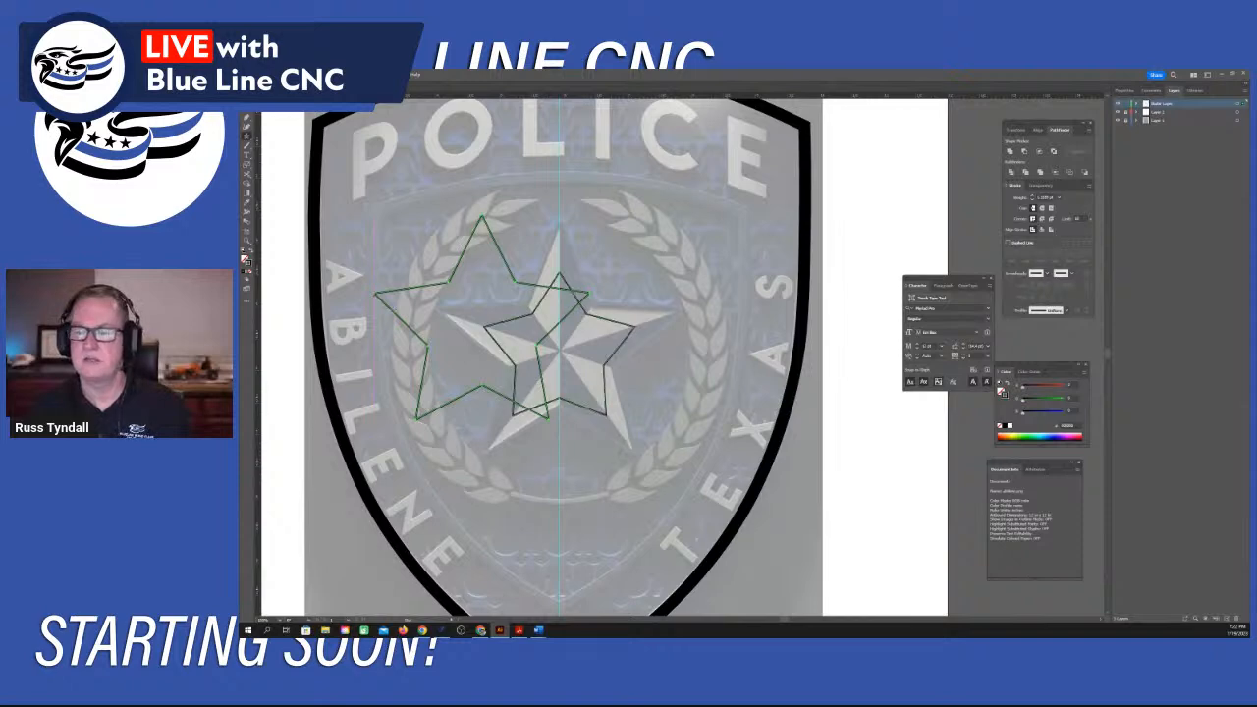
{"action": "key", "text": "v"}
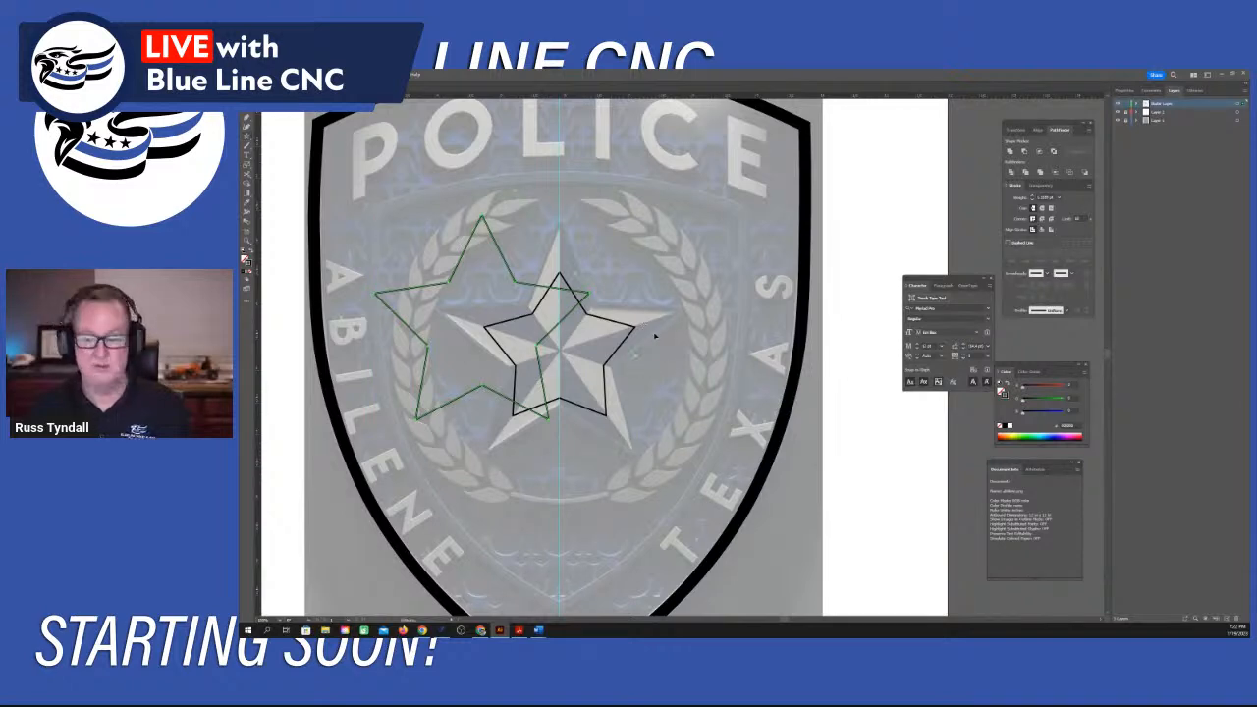
{"action": "left_click", "coordinate": [612, 352]}
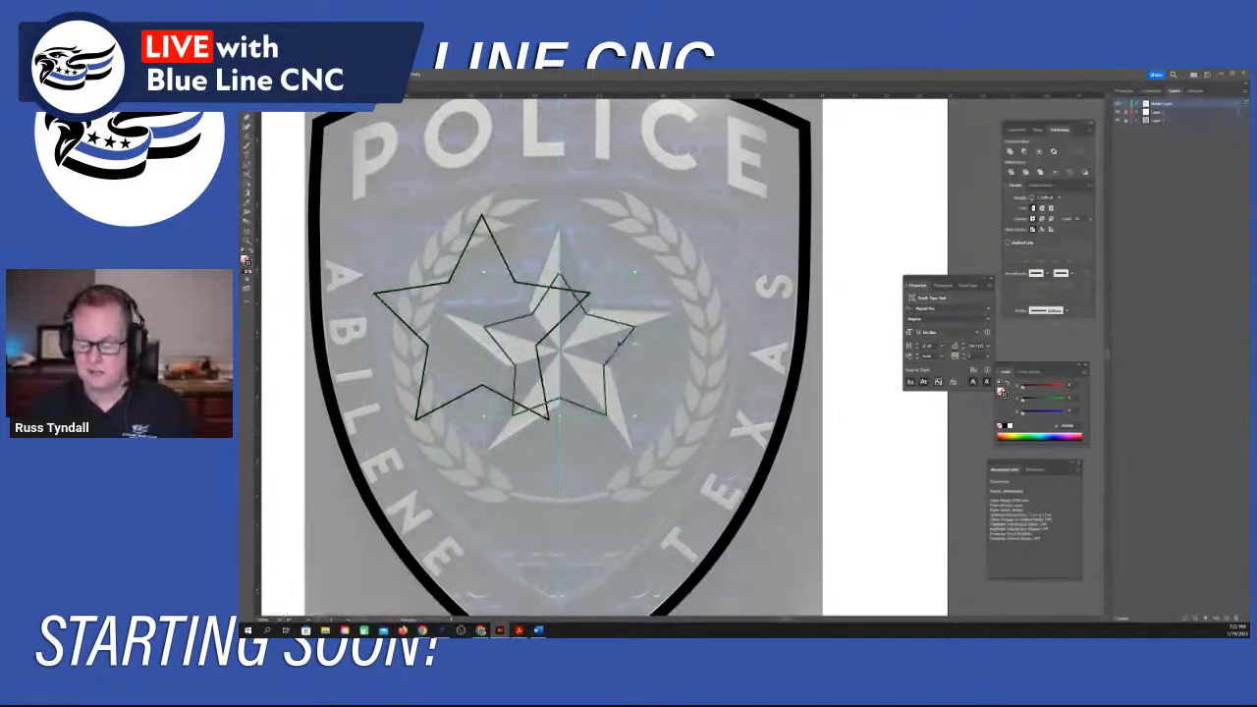
{"action": "key", "text": "Delete"}
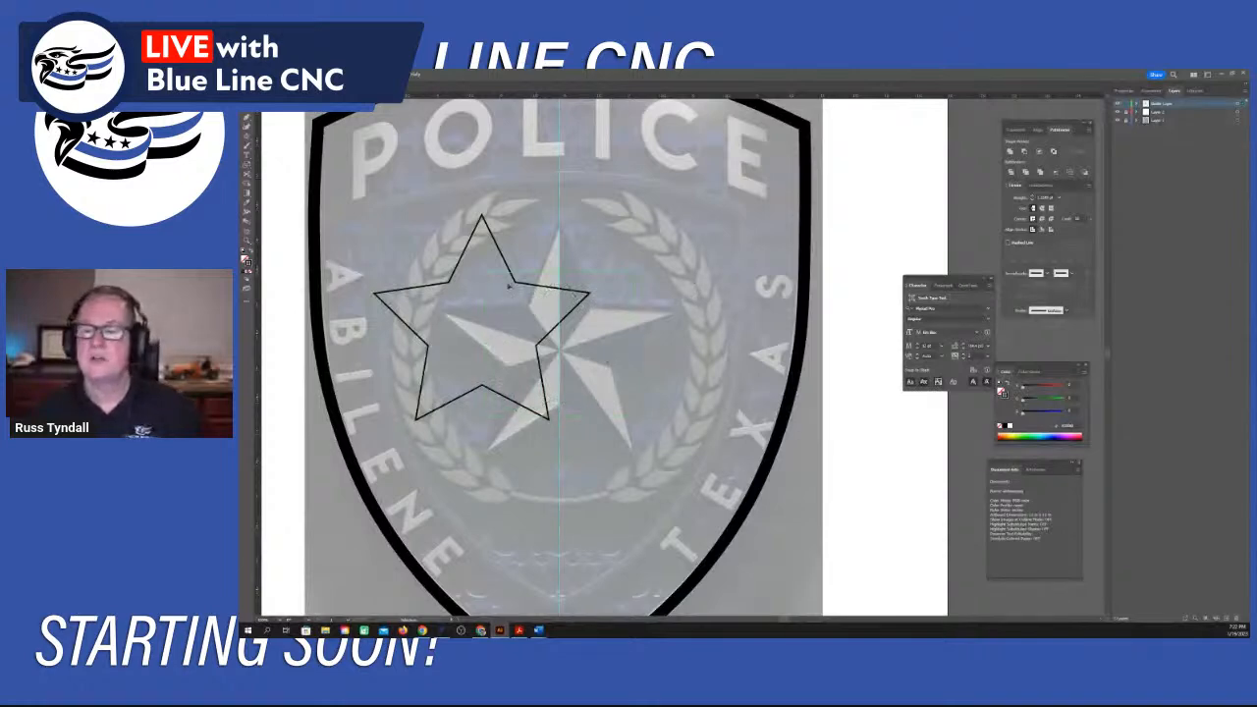
{"action": "left_click", "coordinate": [562, 319]}
{"action": "key", "text": "Delete"}
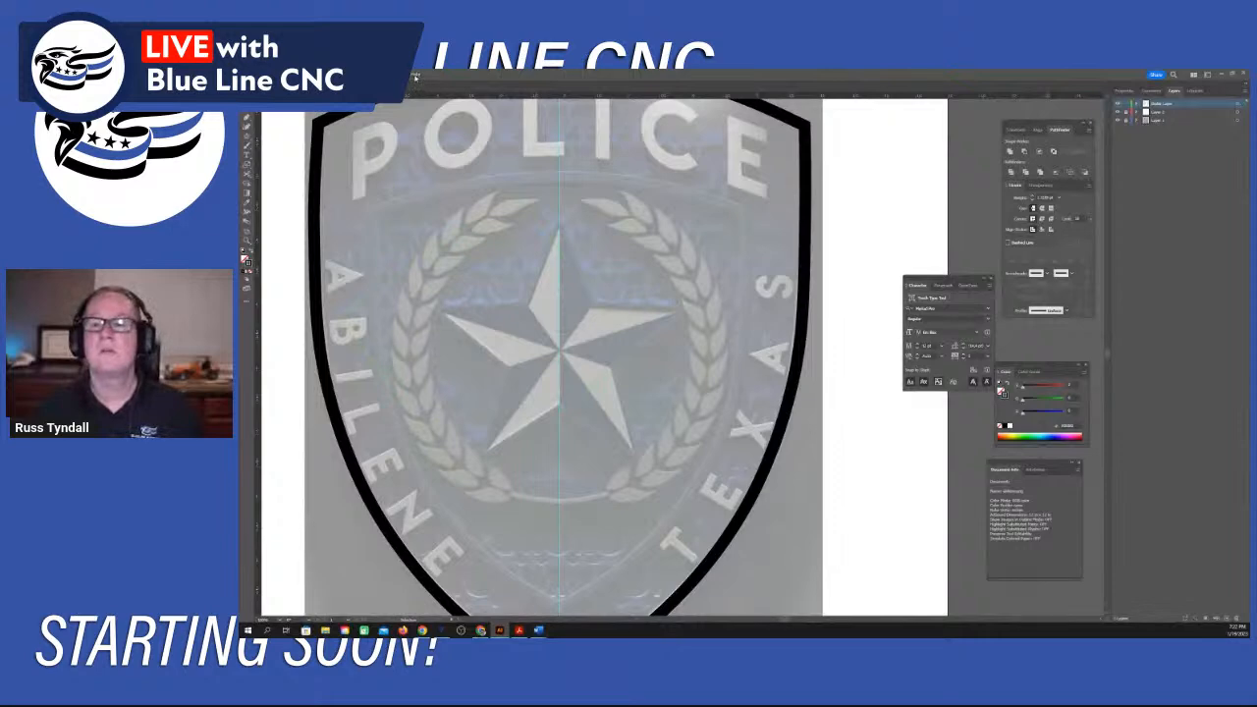
{"action": "left_click", "coordinate": [415, 76]}
Search Help for 'measure' and use the Measure Tool to check the badge star's size in Info.
{"action": "left_click", "coordinate": [440, 86]}
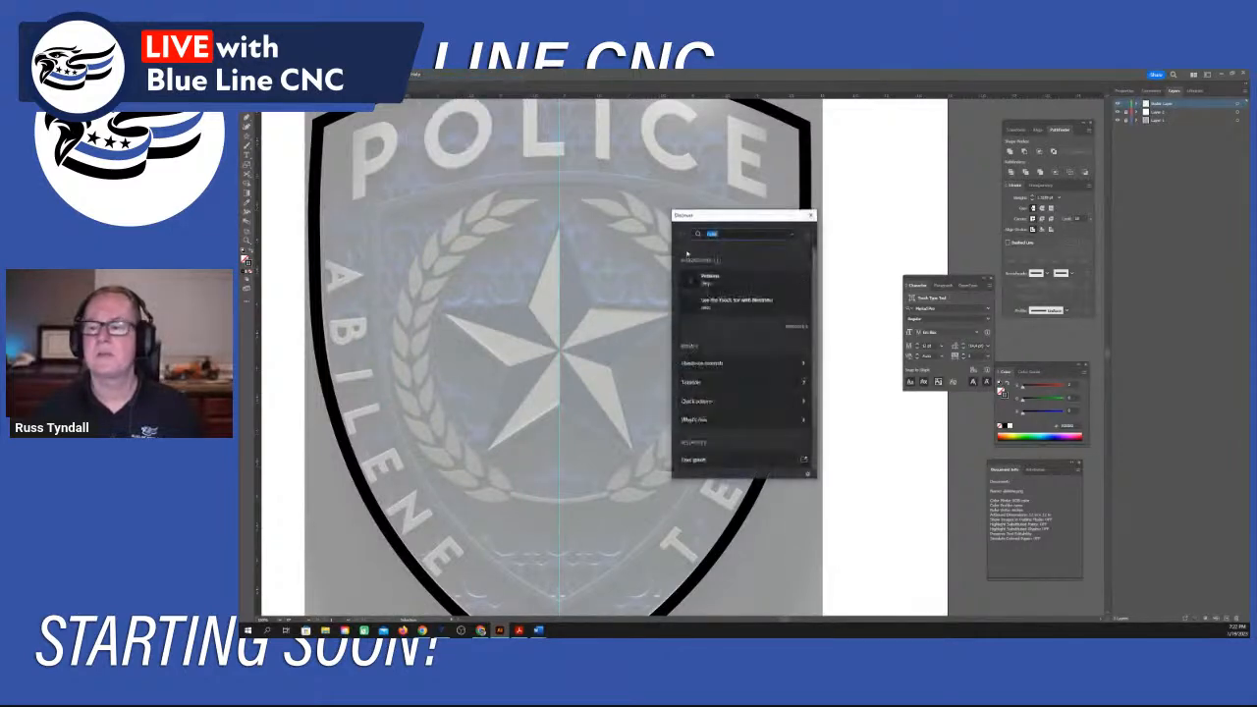
{"action": "type", "text": "measure"}
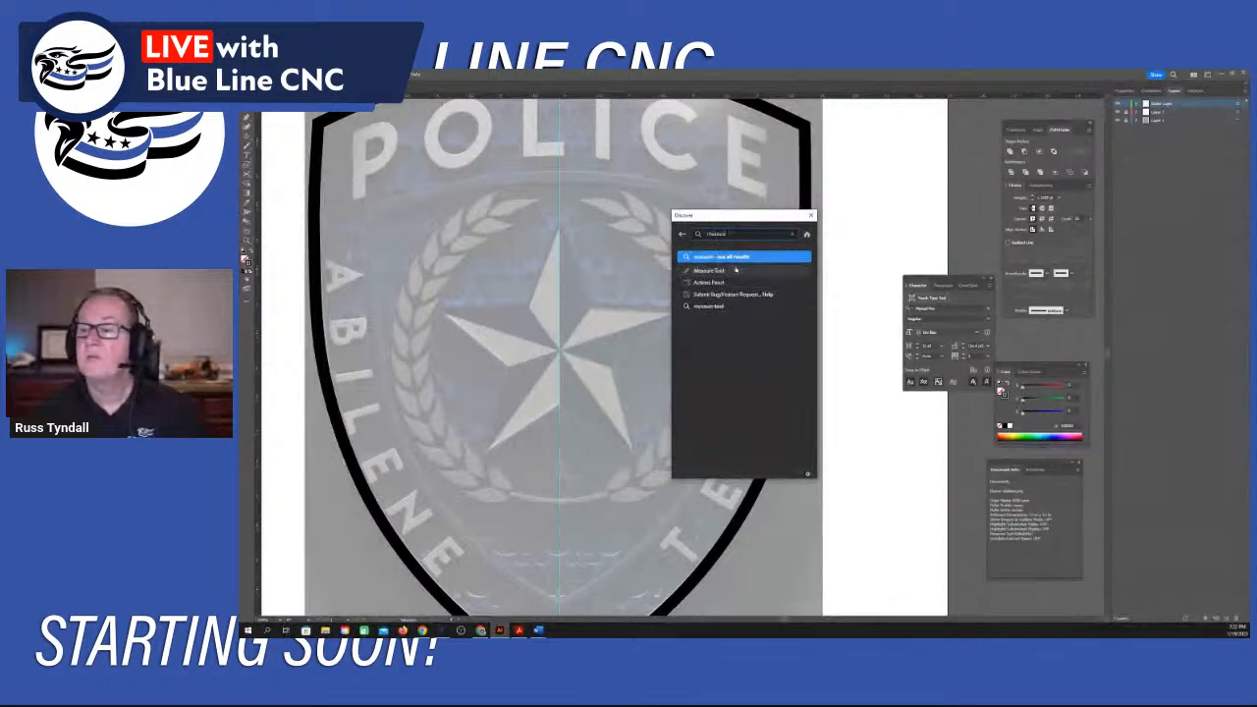
{"action": "left_click", "coordinate": [697, 270]}
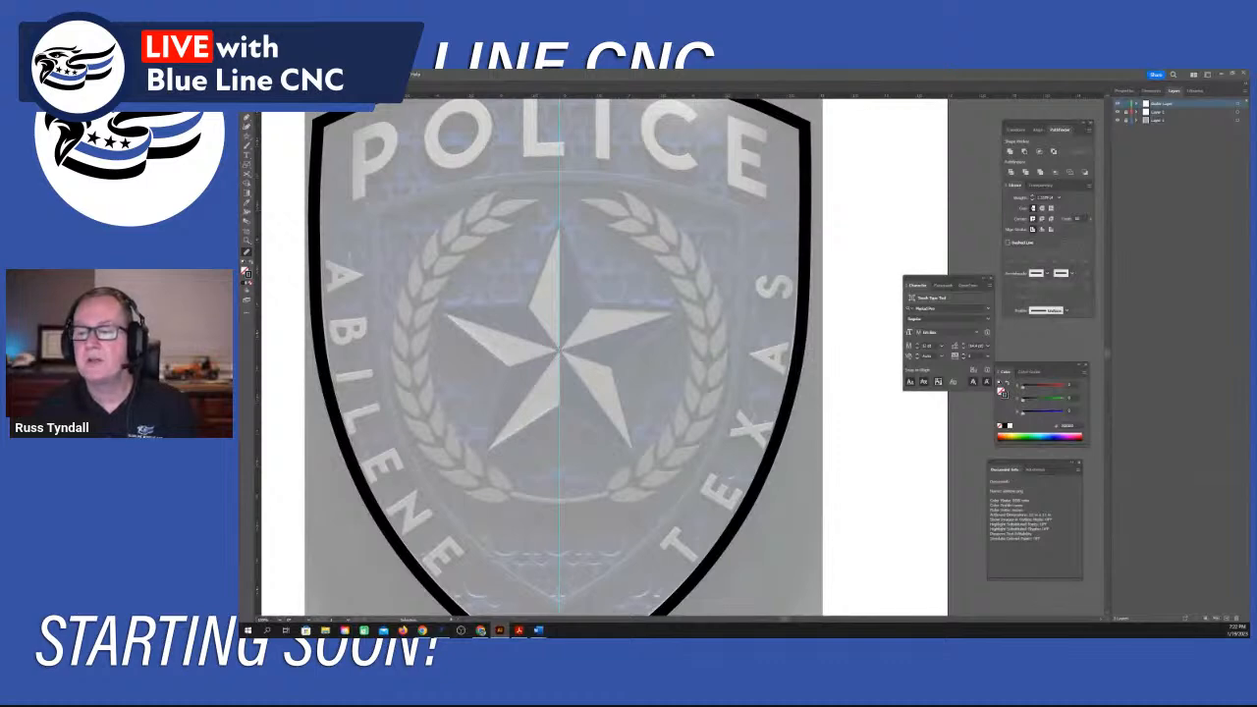
{"action": "key", "text": "ctrl+F8"}
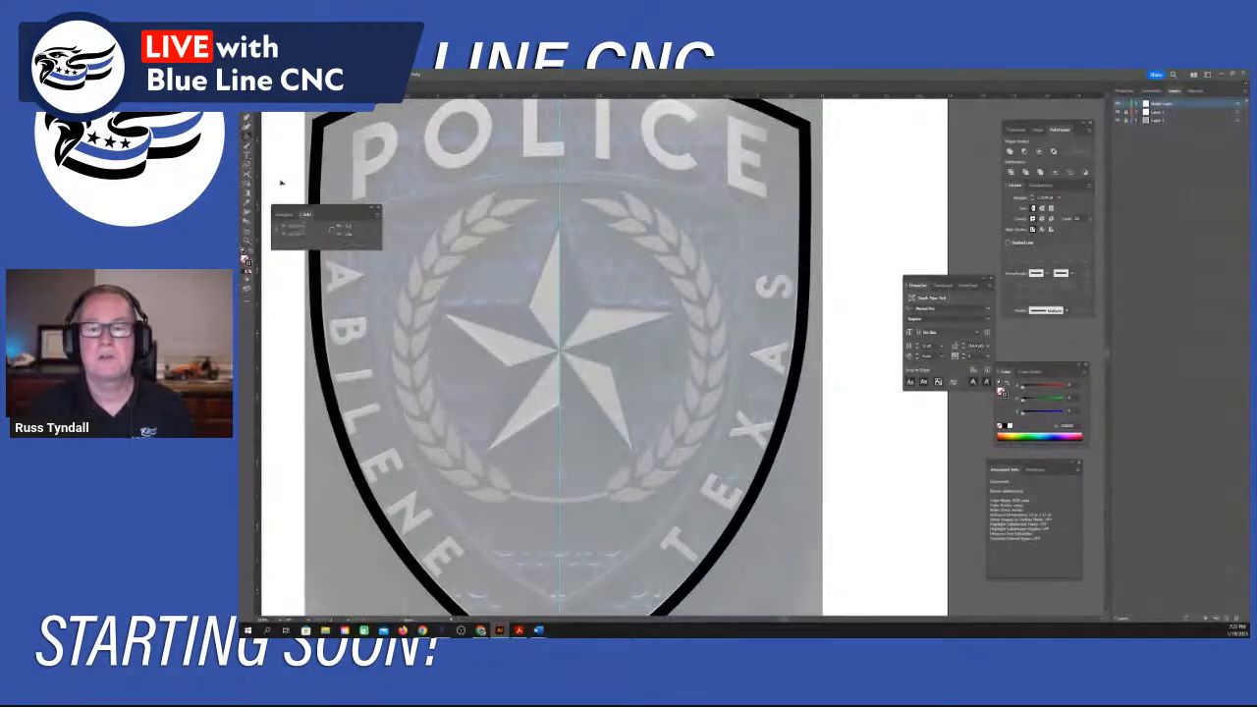
{"action": "left_click", "coordinate": [378, 208]}
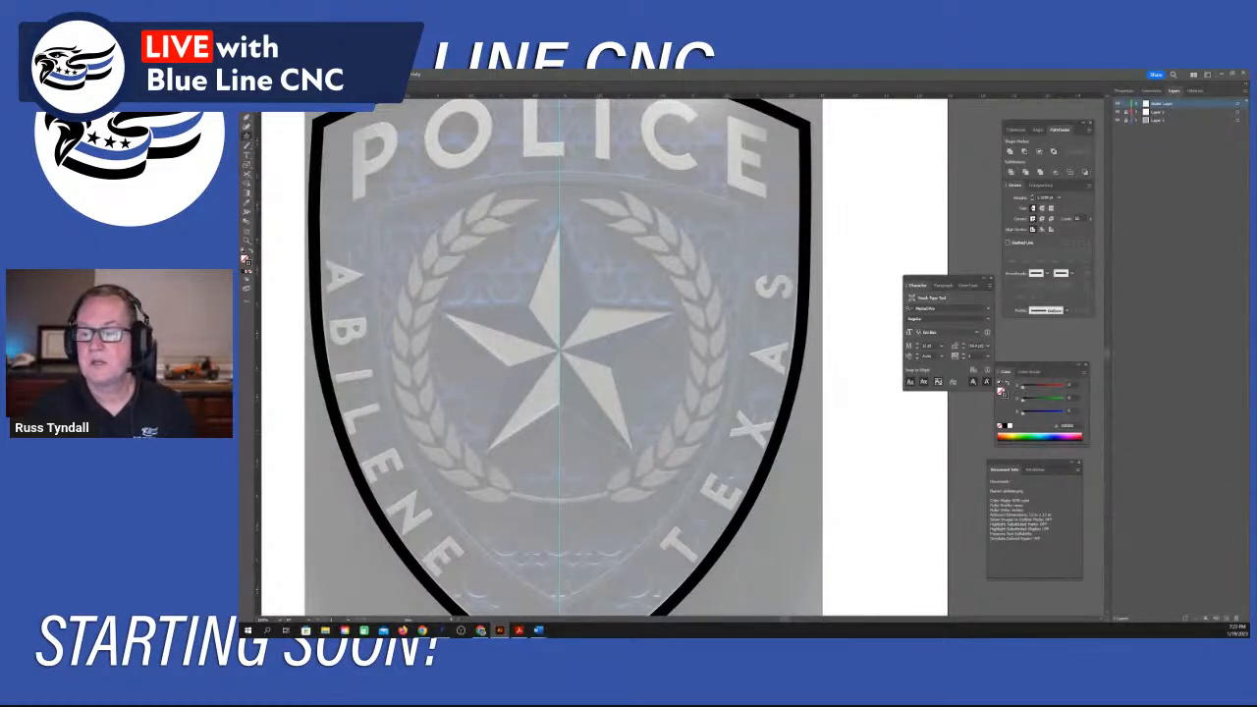
{"action": "left_click", "coordinate": [715, 339]}
Create a star from the Star dialog with Radius 1 set to 1 and Radius 2 set to 1.
{"action": "left_click", "coordinate": [755, 322]}
{"action": "left_click_drag", "start_coordinate": [755, 322], "coordinate": [696, 334]}
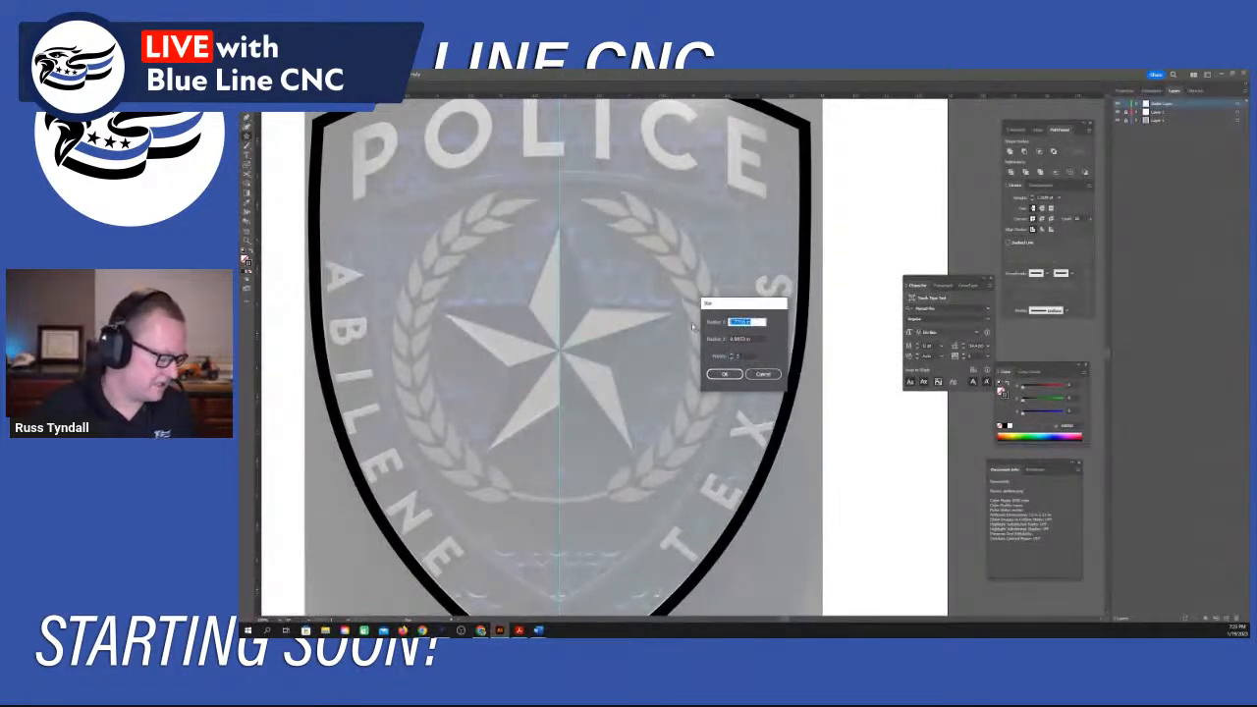
{"action": "type", "text": "1"}
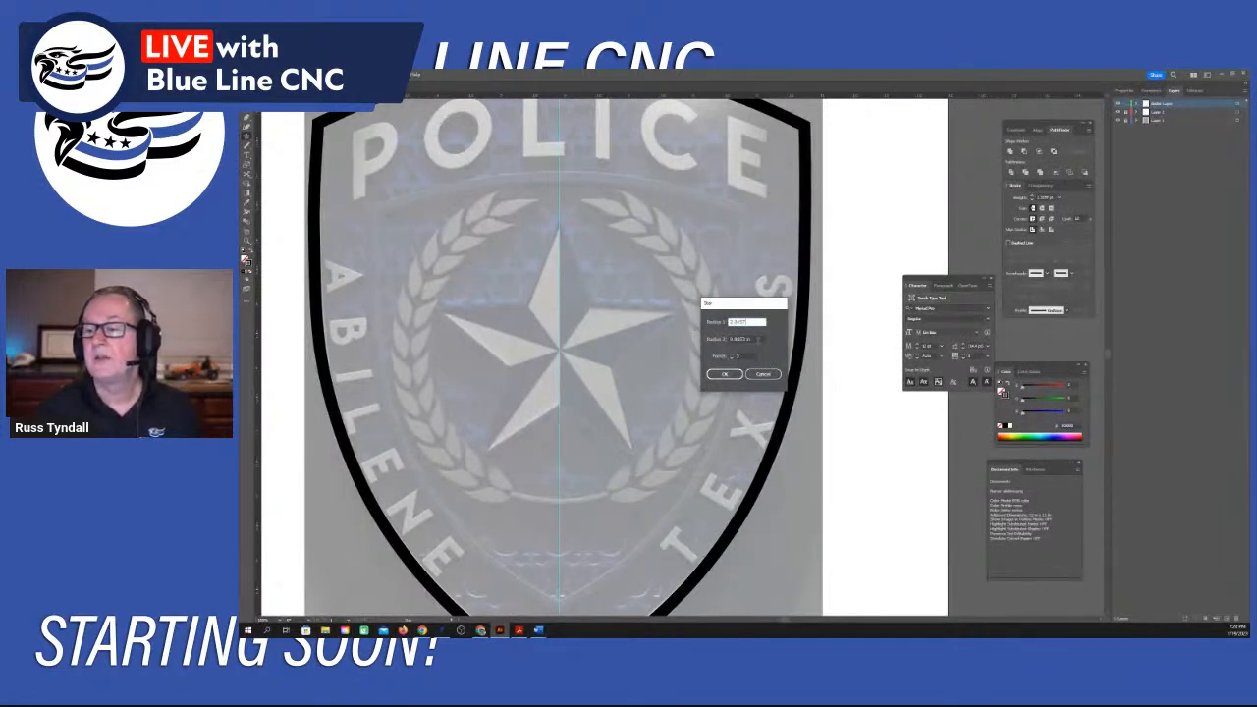
{"action": "key", "text": "Tab"}
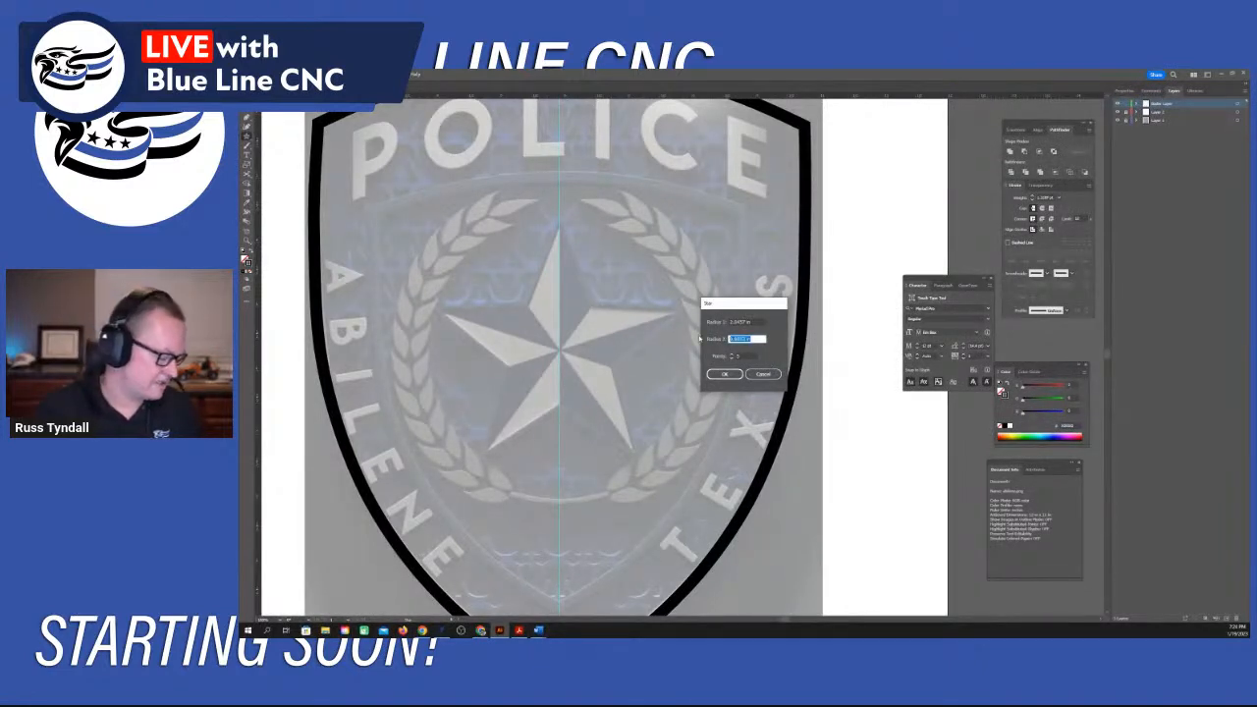
{"action": "type", "text": "1"}
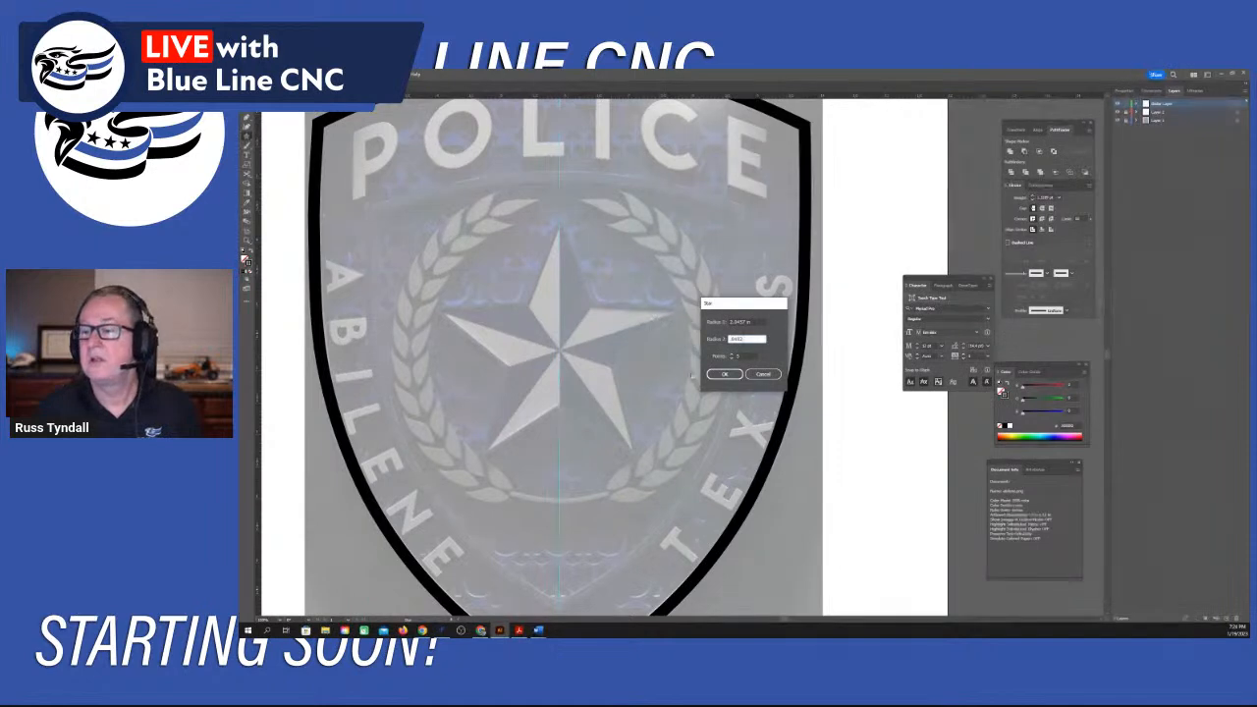
{"action": "left_click", "coordinate": [723, 375]}
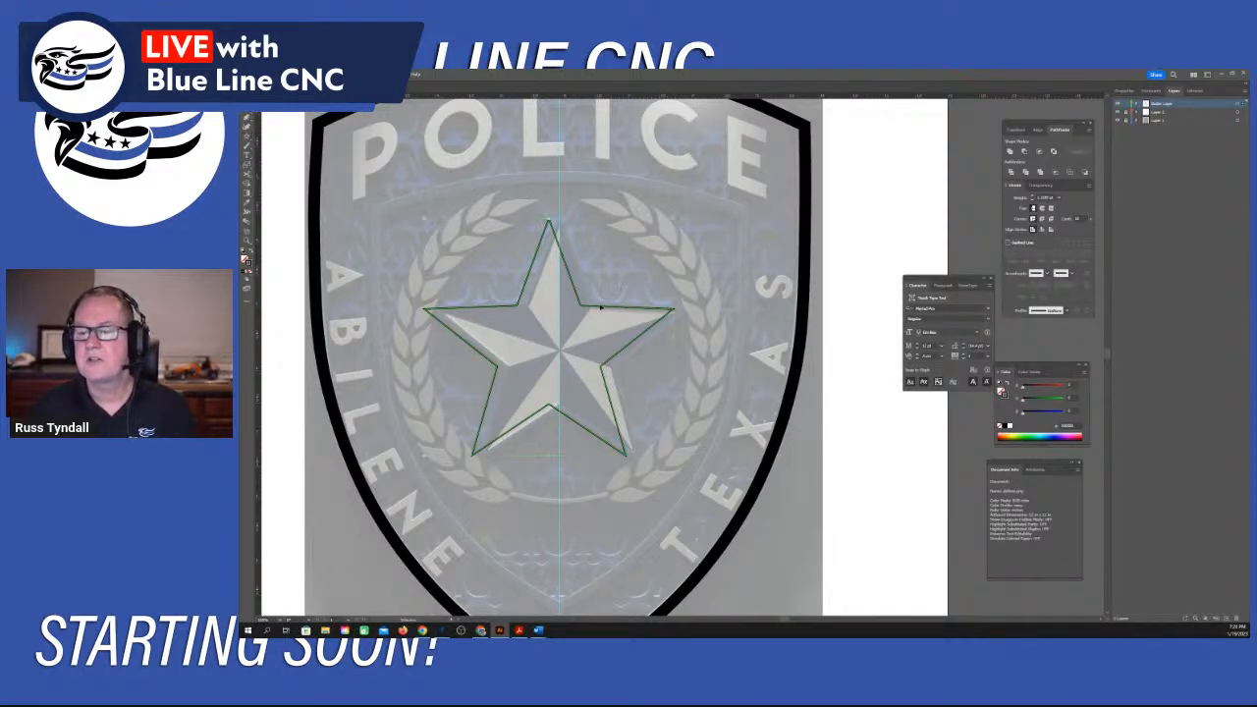
Move the new star onto the badge's star and deselect it.
{"action": "left_click_drag", "start_coordinate": [600, 308], "coordinate": [611, 311]}
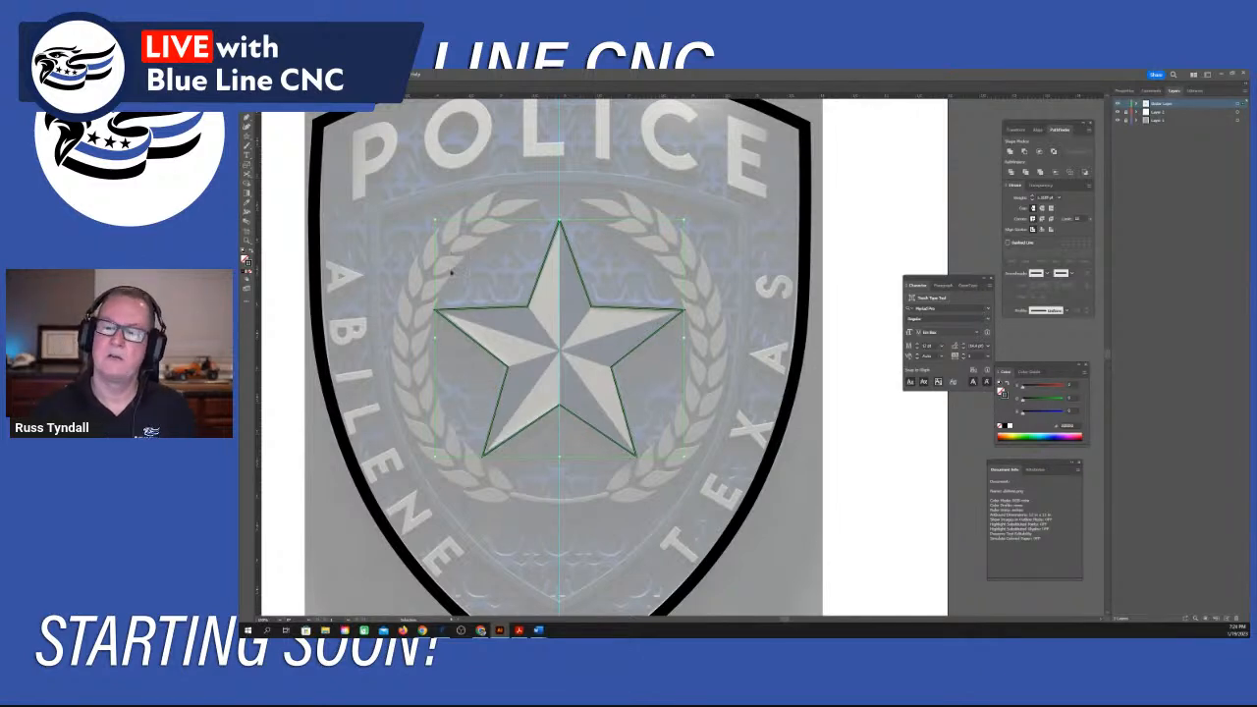
{"action": "left_click", "coordinate": [470, 282]}
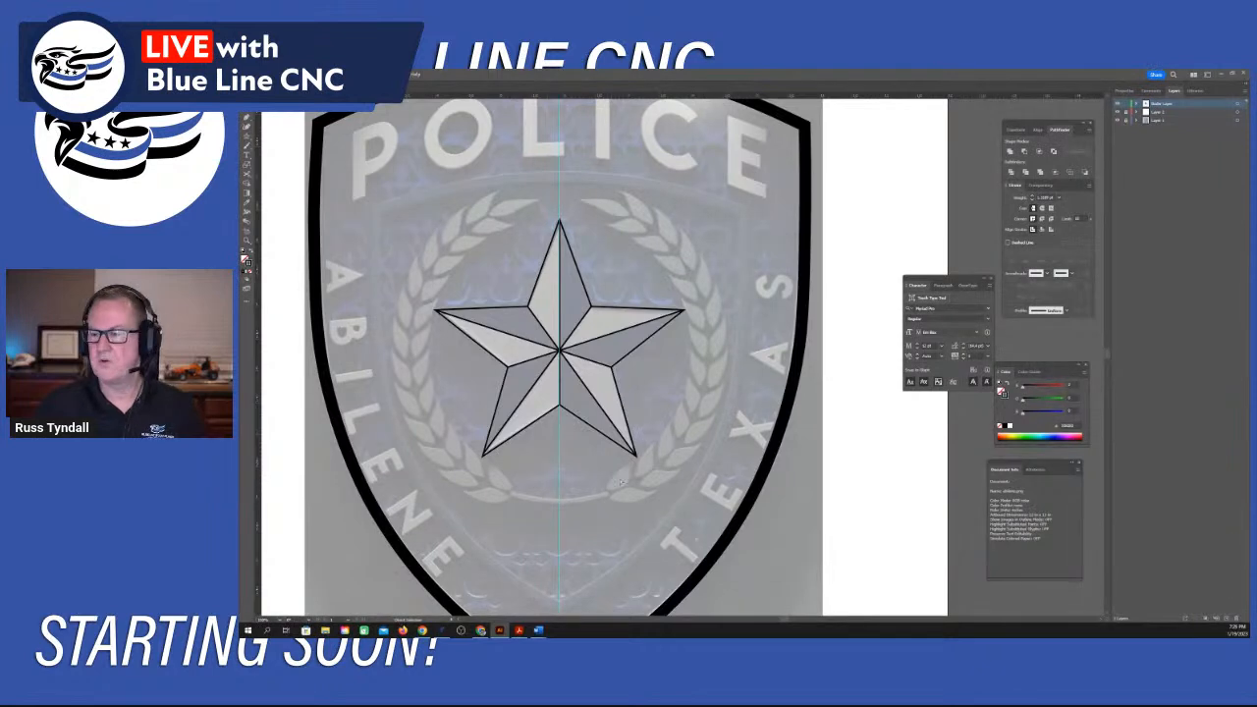
Zoom in on the laurel leaves beneath the star's lower-right point.
{"action": "scroll", "coordinate": [628, 493], "scroll_direction": "up", "scroll_amount": 3}
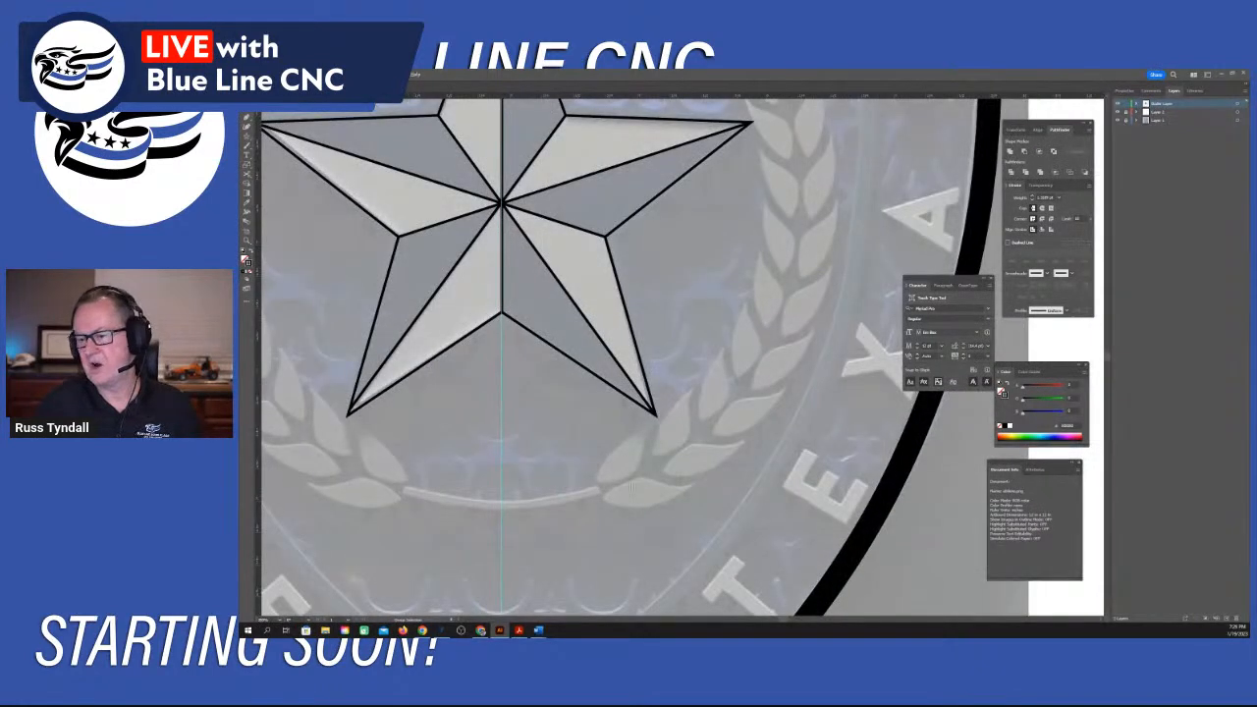
{"action": "scroll", "coordinate": [647, 455], "scroll_direction": "up", "scroll_amount": 4}
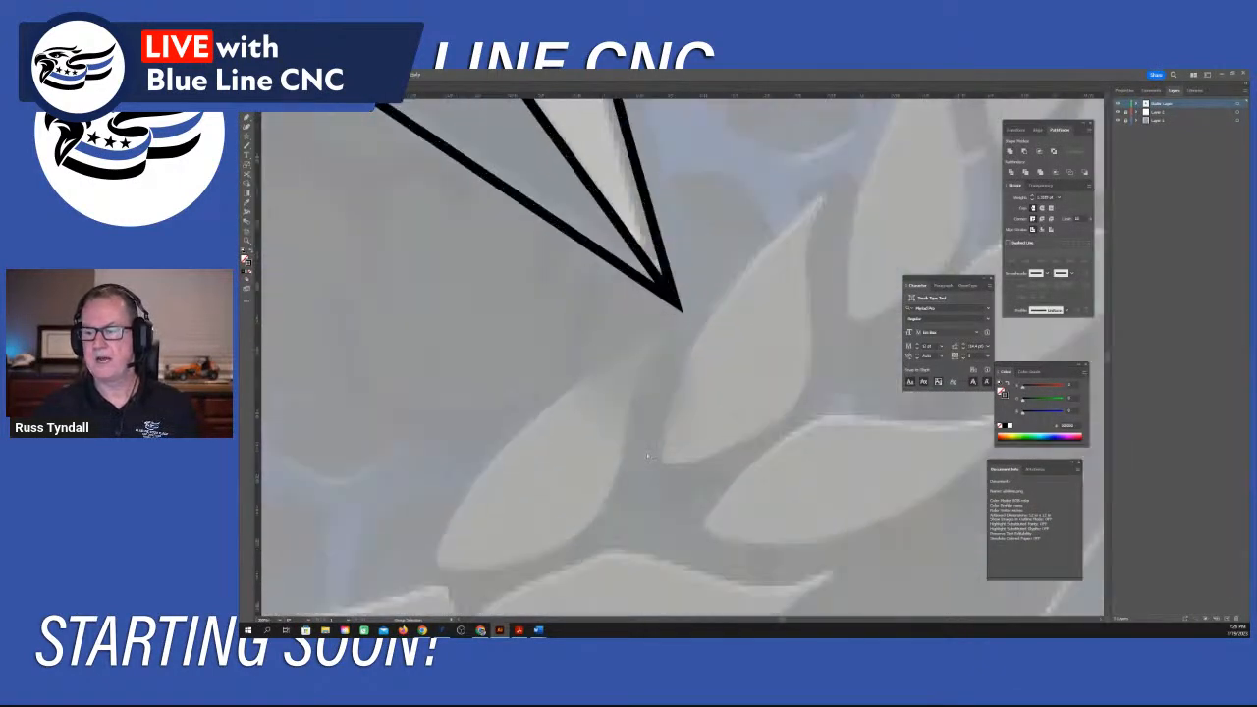
{"action": "scroll", "coordinate": [647, 458], "scroll_direction": "down", "scroll_amount": 4}
{"action": "scroll", "coordinate": [559, 535], "scroll_direction": "up", "scroll_amount": 4}
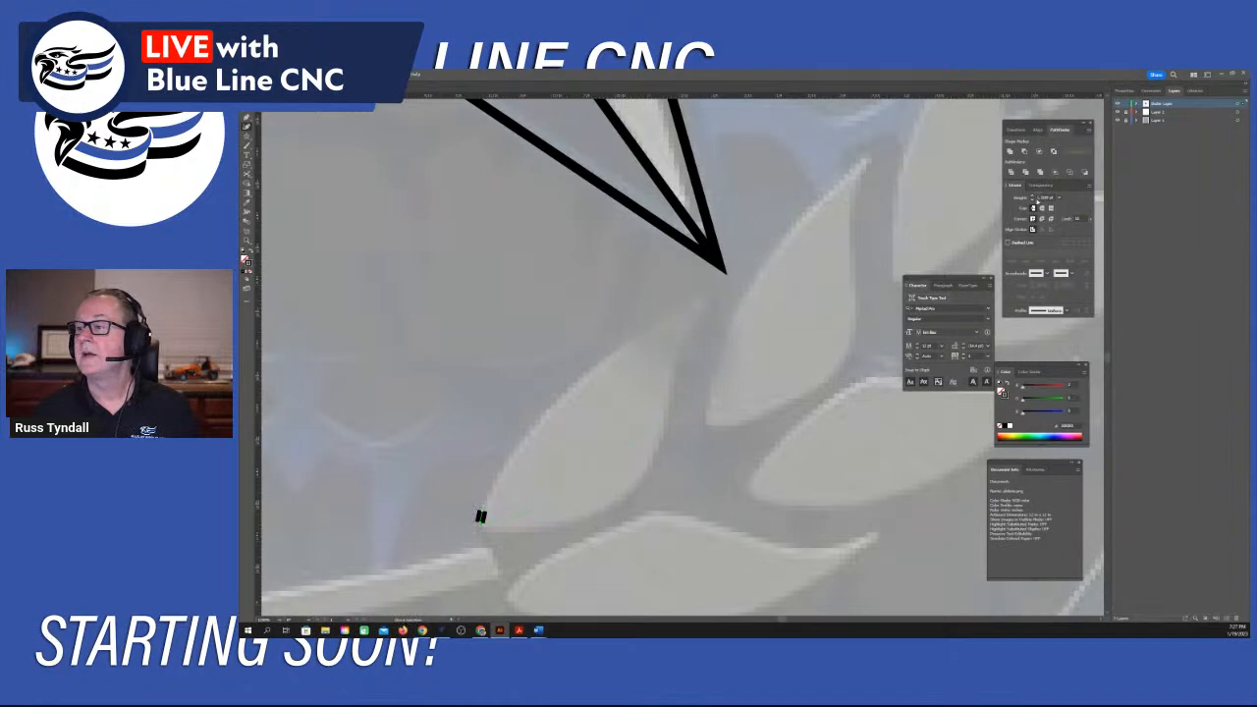
Set a new stroke weight and trace the first leaf's outline with the Pen, from base to tip and back.
{"action": "left_click", "coordinate": [1057, 197]}
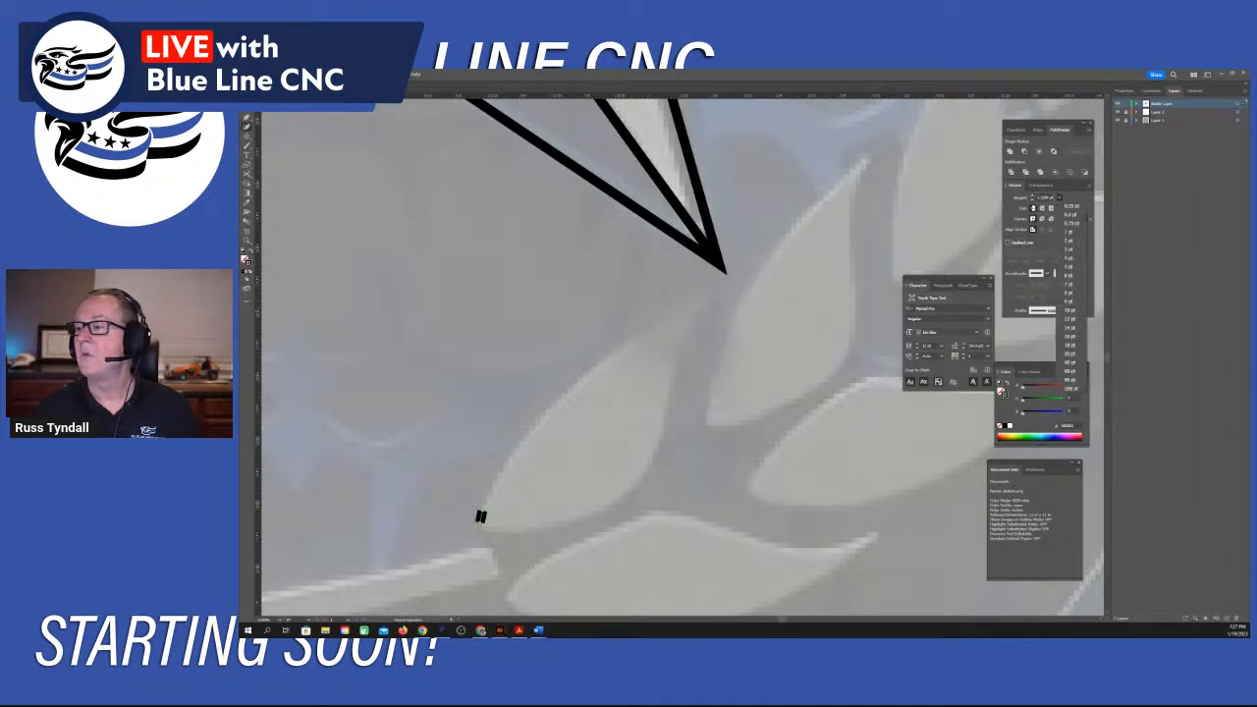
{"action": "left_click", "coordinate": [1069, 238]}
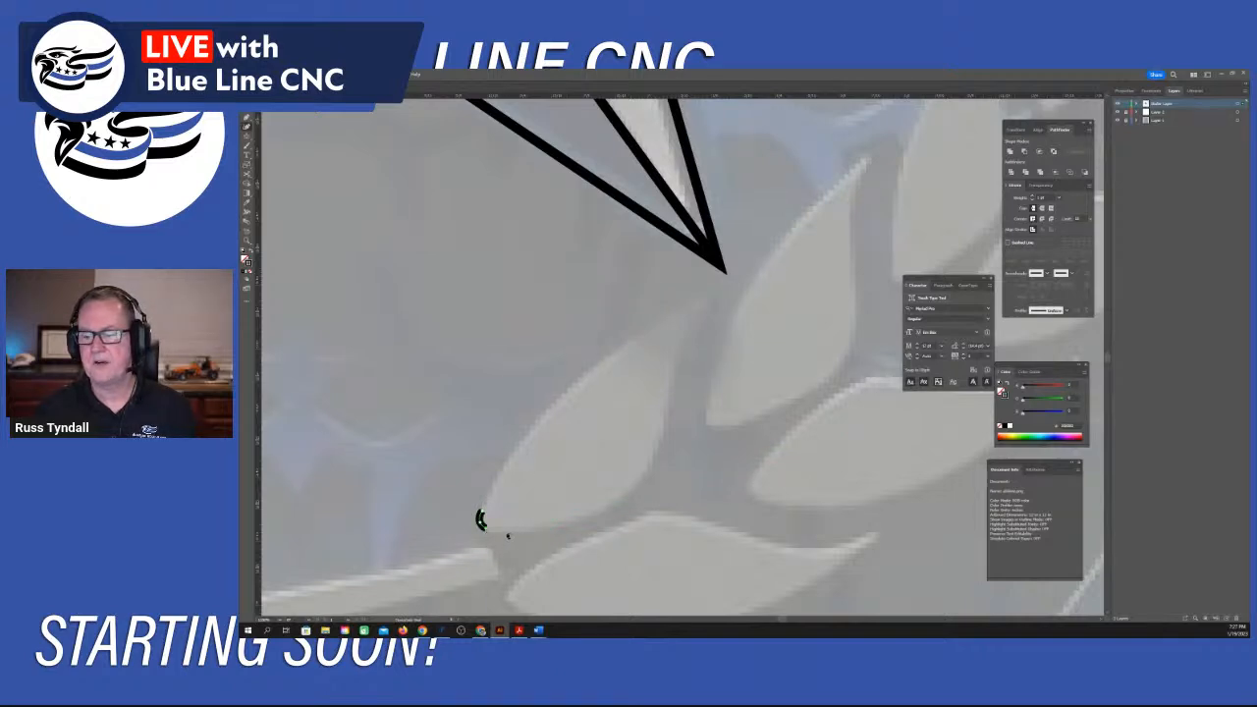
{"action": "left_click_drag", "start_coordinate": [502, 535], "coordinate": [573, 525]}
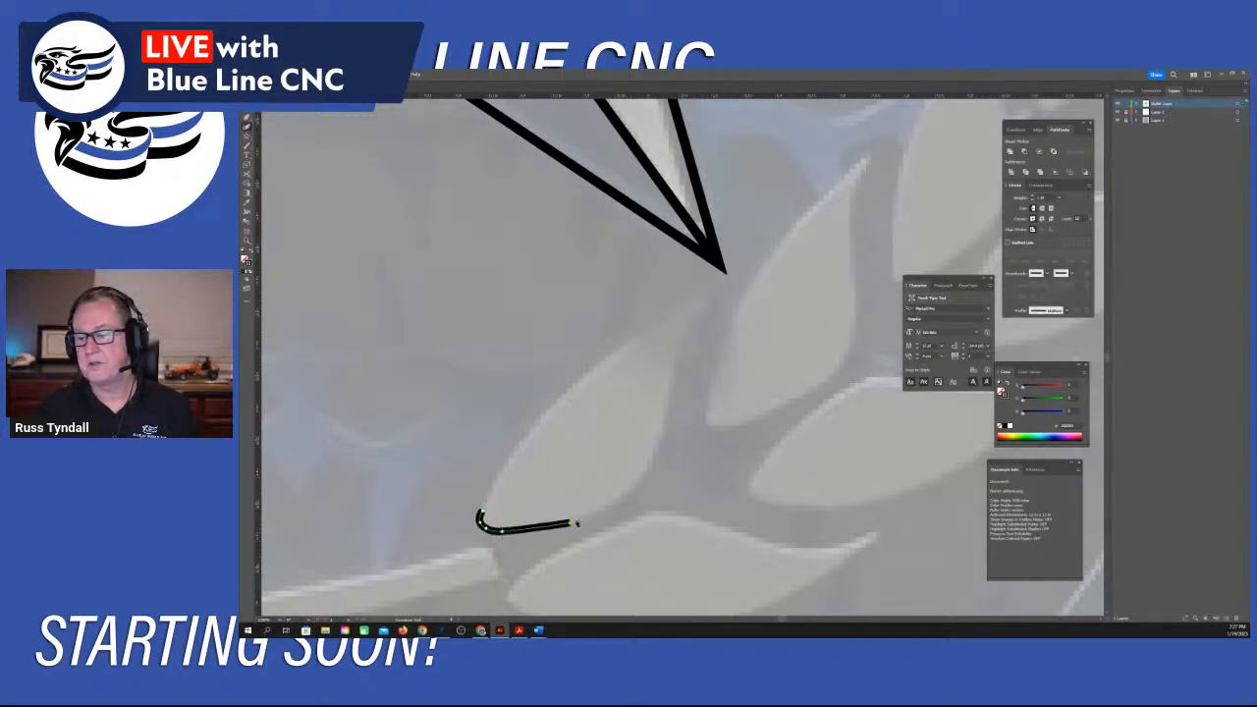
{"action": "left_click", "coordinate": [632, 496]}
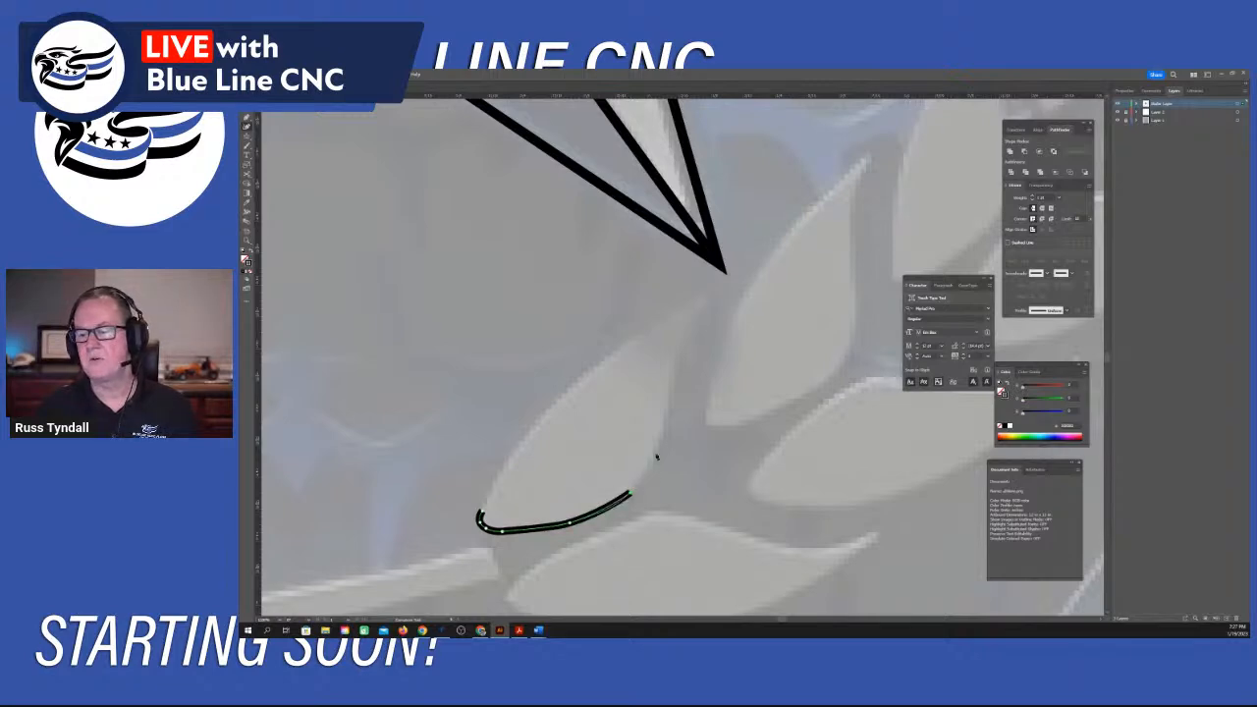
{"action": "left_click", "coordinate": [656, 455]}
{"action": "left_click_drag", "start_coordinate": [656, 456], "coordinate": [657, 451]}
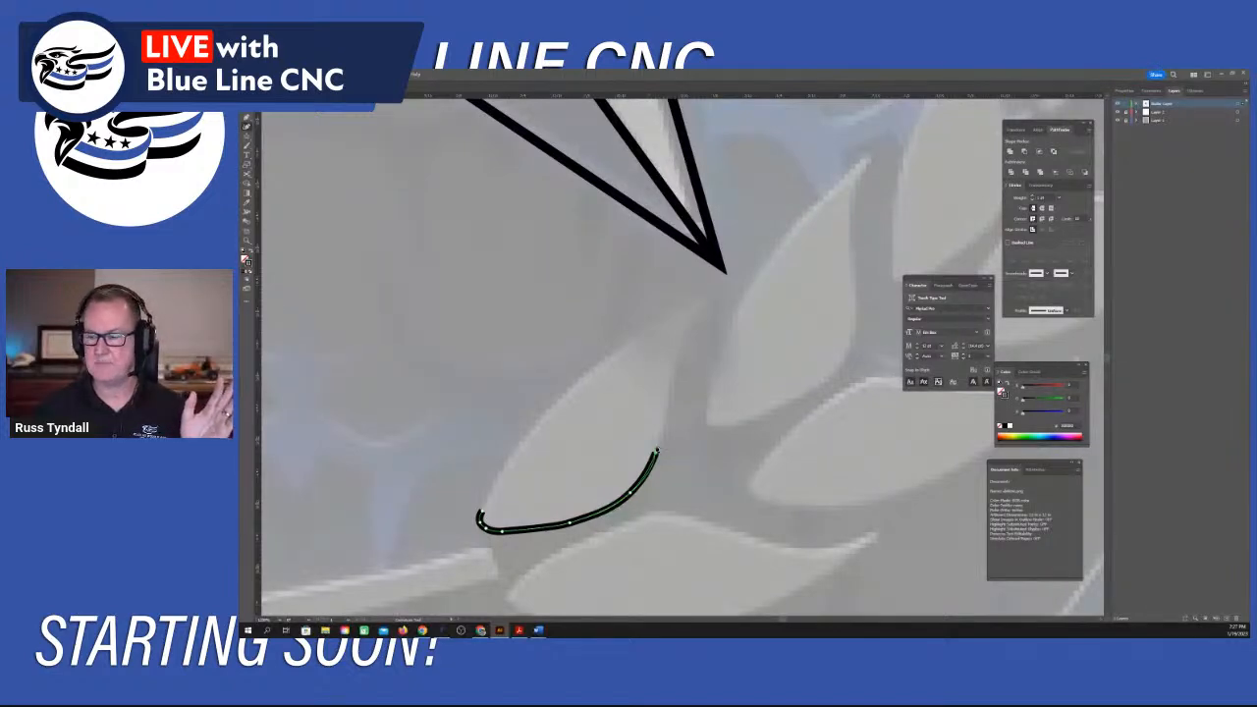
{"action": "left_click", "coordinate": [669, 400]}
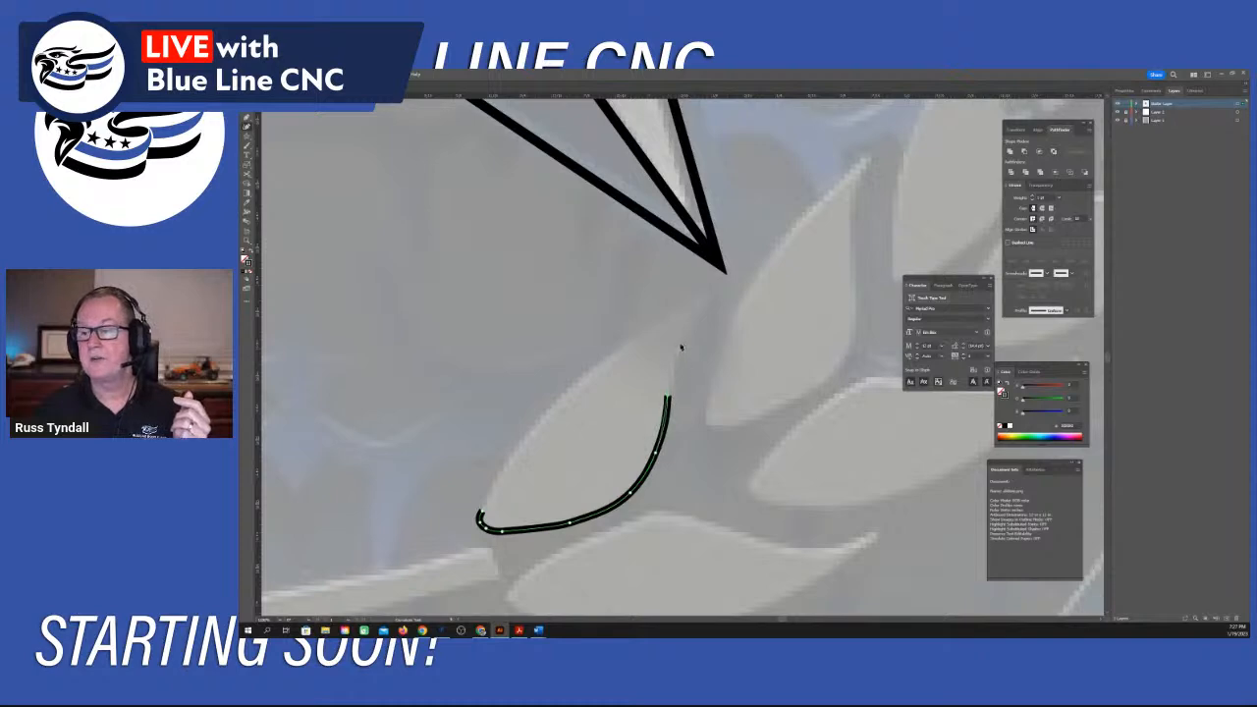
{"action": "left_click", "coordinate": [678, 344]}
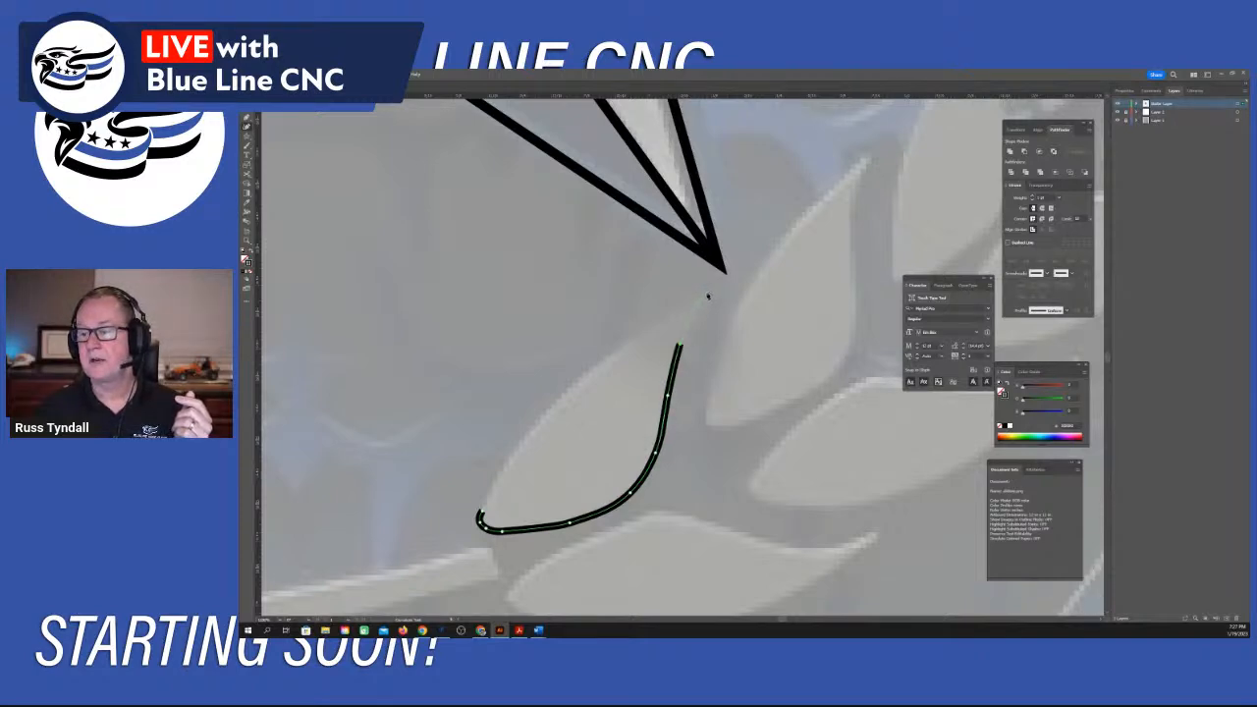
{"action": "left_click", "coordinate": [707, 295]}
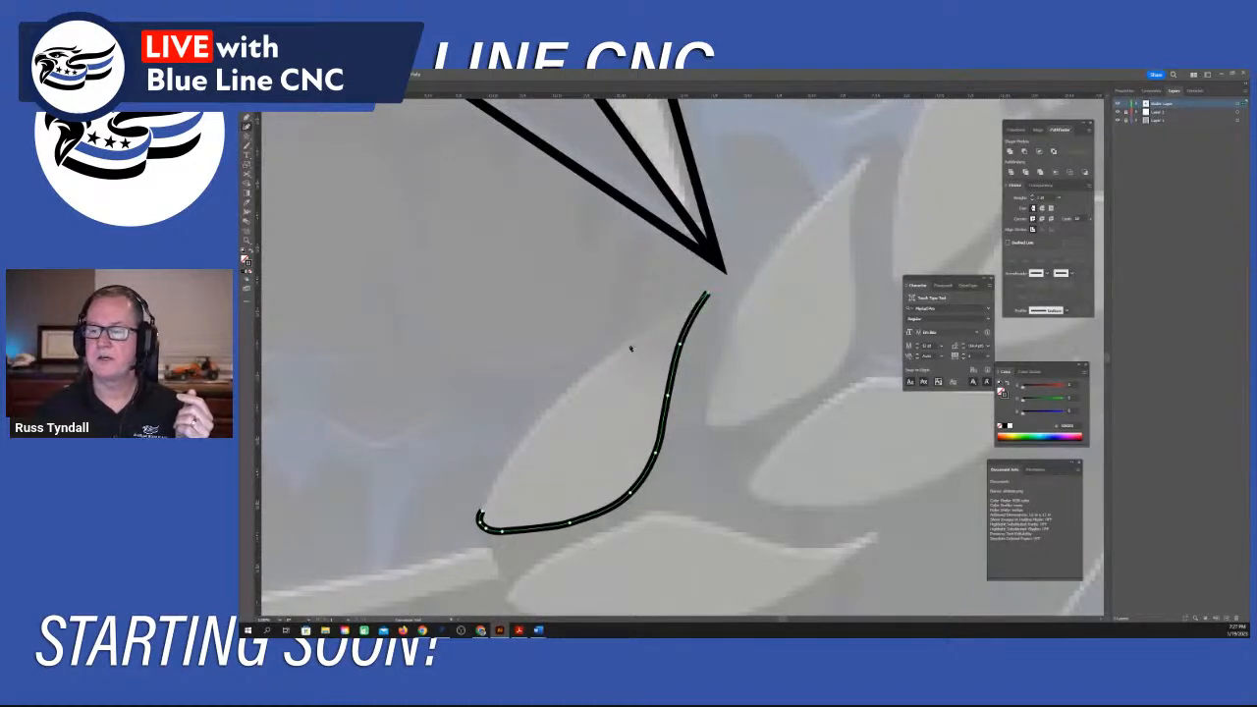
{"action": "left_click", "coordinate": [579, 385]}
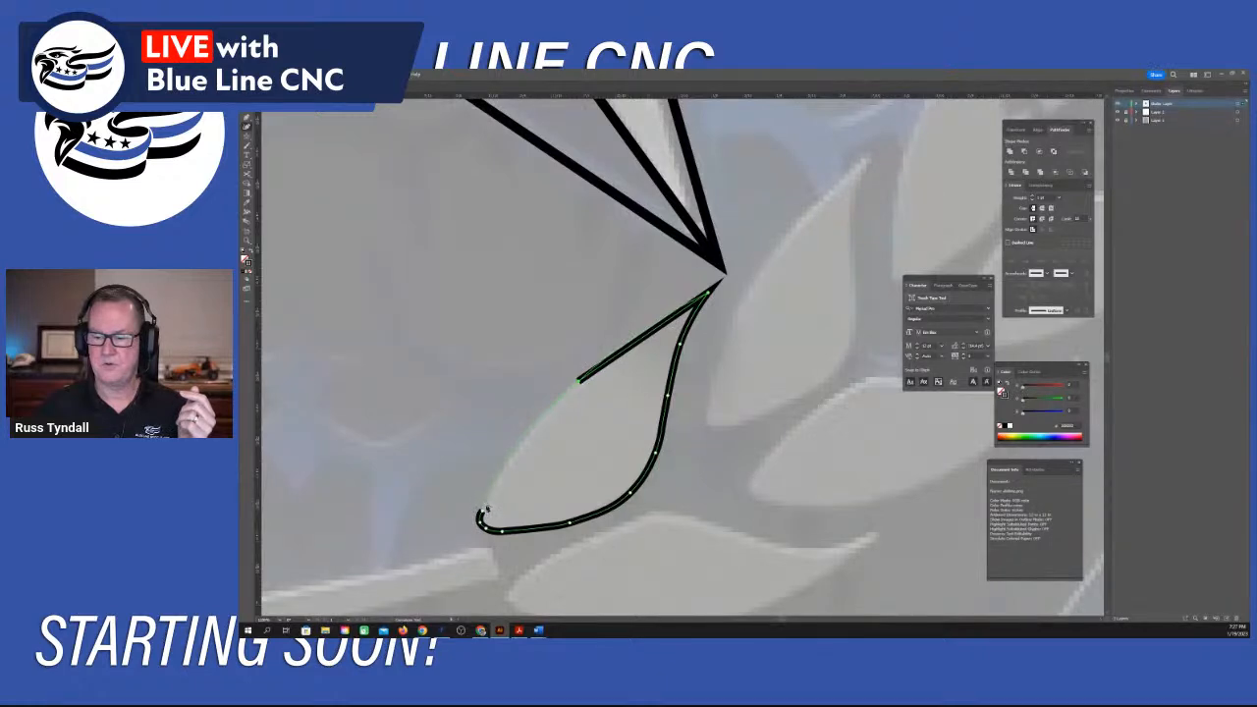
{"action": "left_click", "coordinate": [483, 513]}
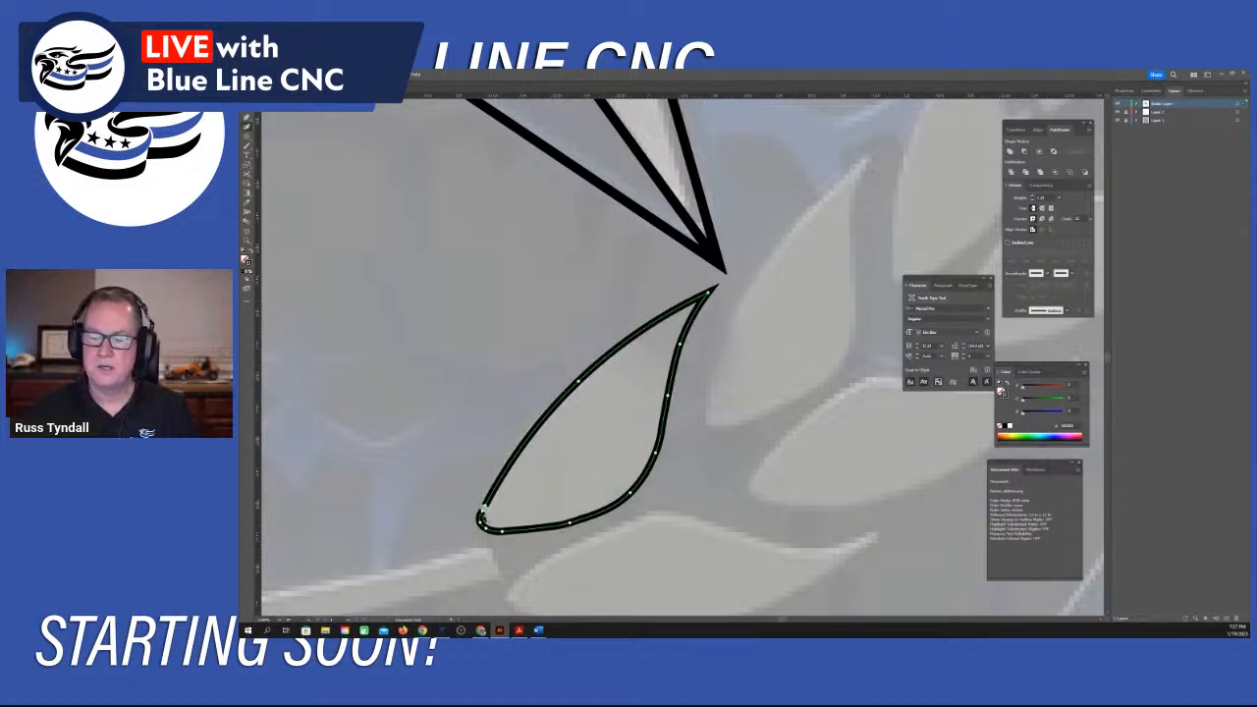
Drag the leaf path's loose end onto its start to close it, then Simplify the path.
{"action": "key", "text": "a"}
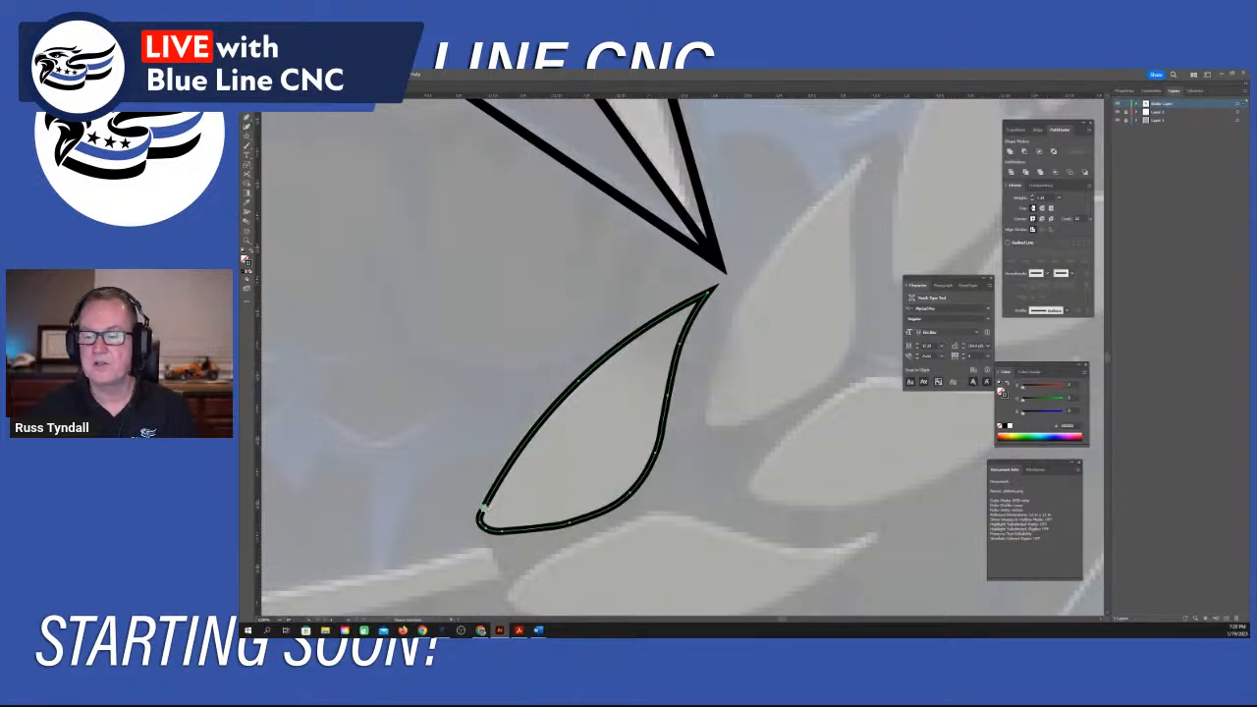
{"action": "left_click", "coordinate": [484, 508]}
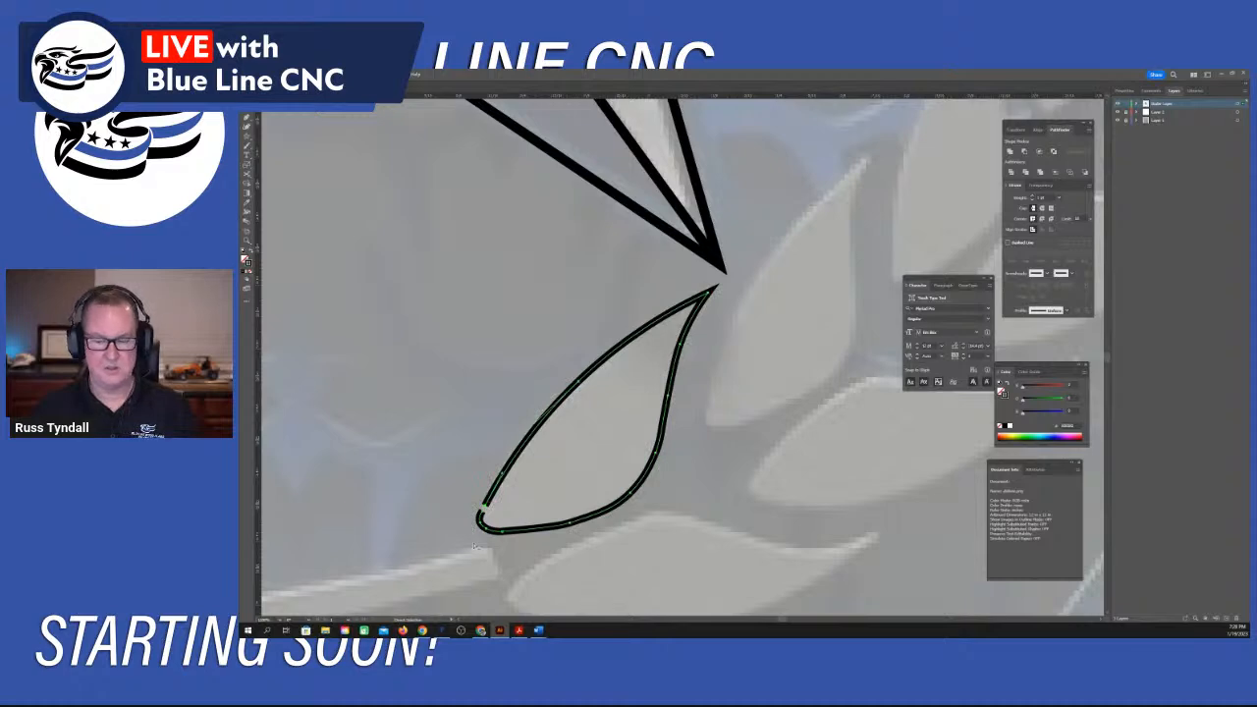
{"action": "scroll", "coordinate": [477, 546], "scroll_direction": "up", "scroll_amount": 4}
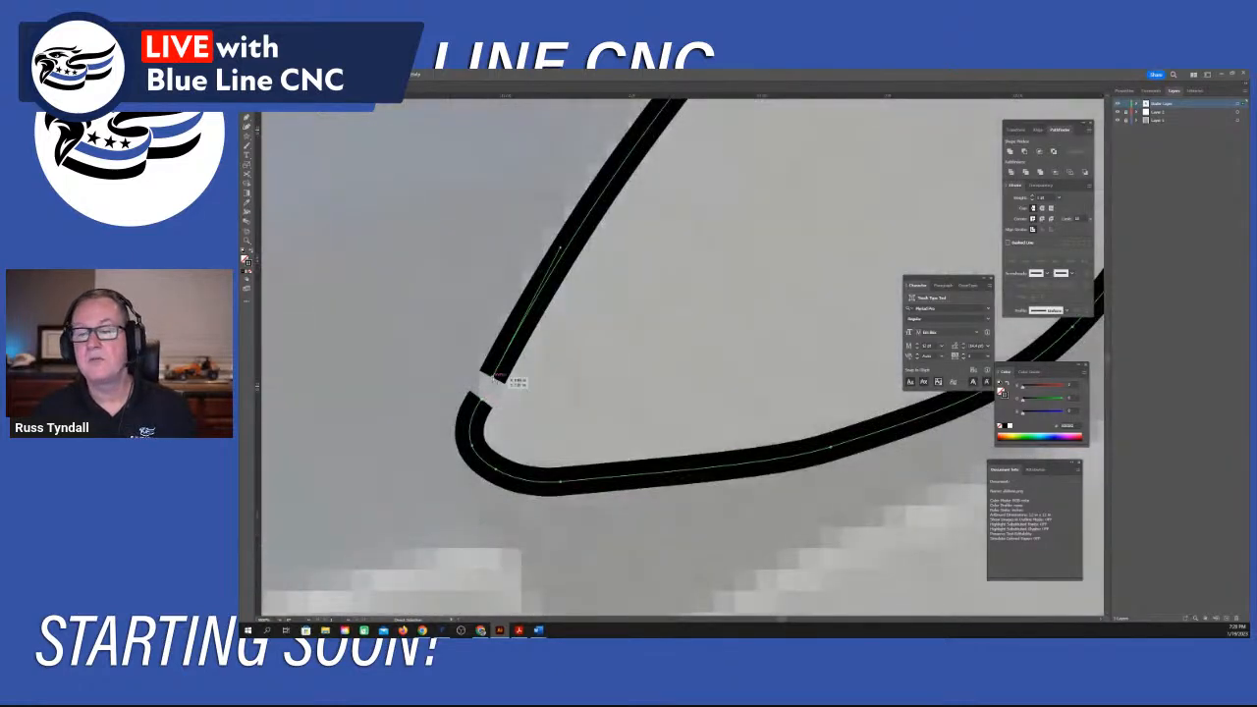
{"action": "left_click_drag", "start_coordinate": [493, 374], "coordinate": [484, 401]}
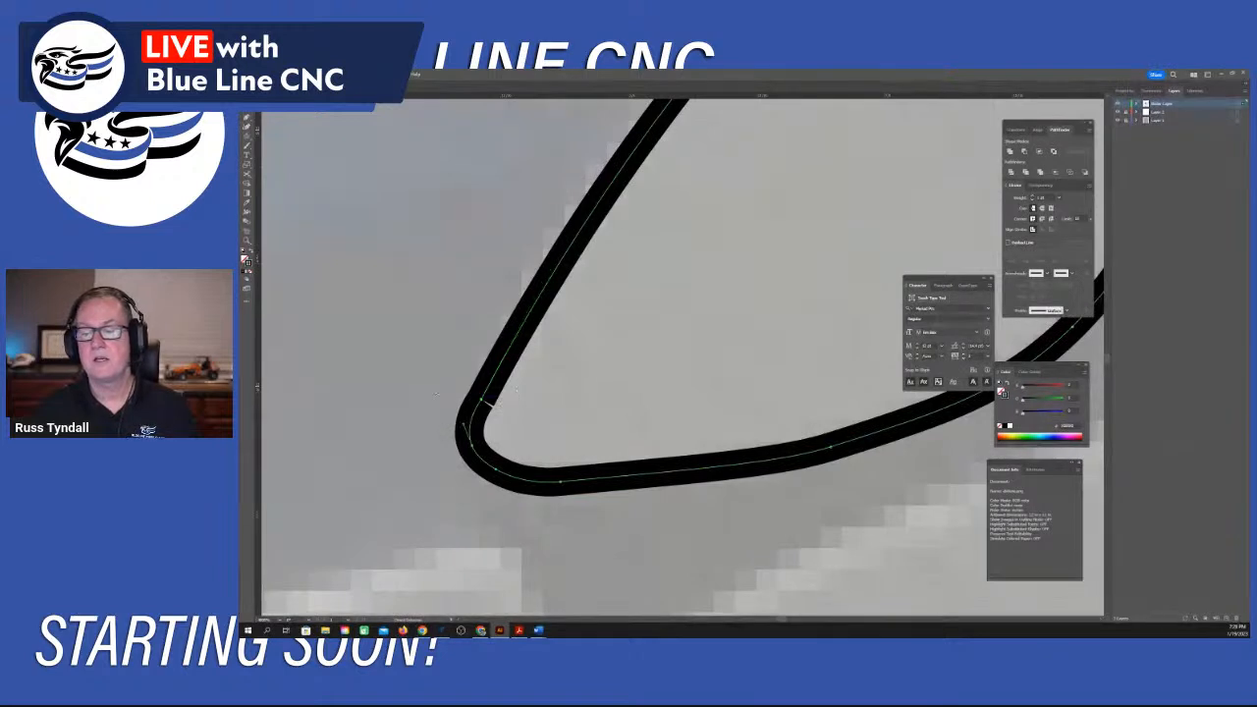
{"action": "right_click", "coordinate": [436, 391]}
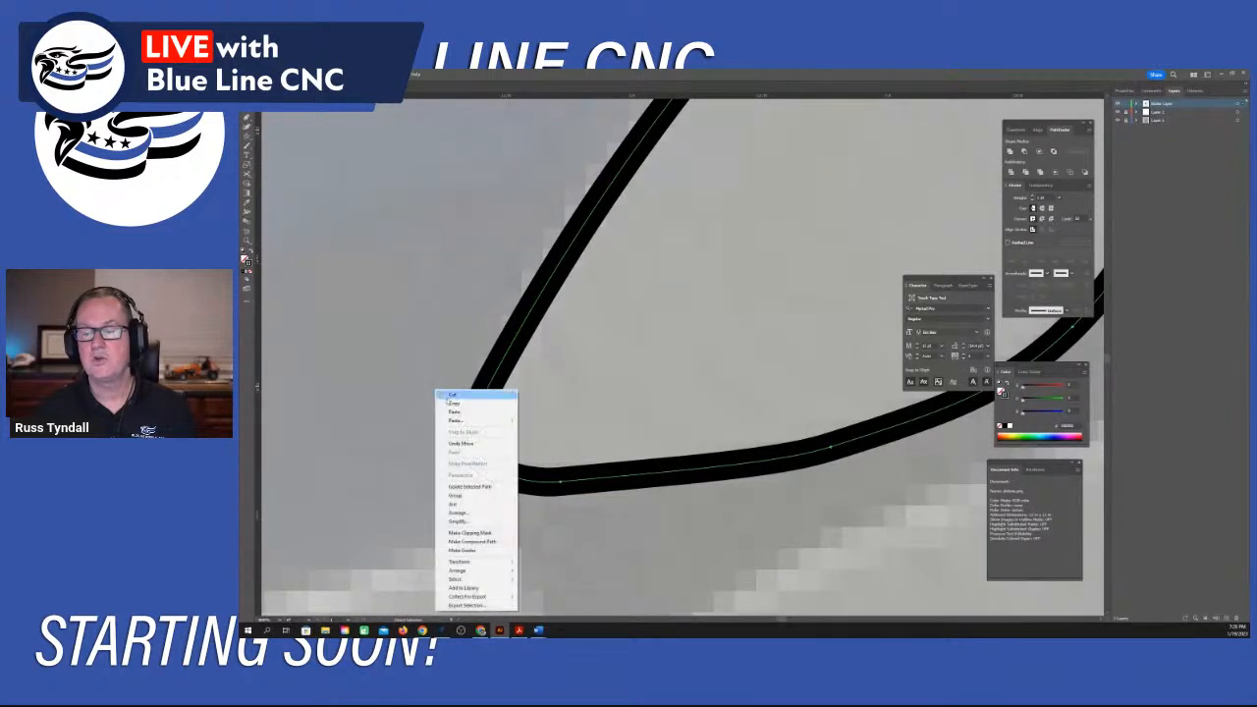
{"action": "left_click", "coordinate": [455, 521]}
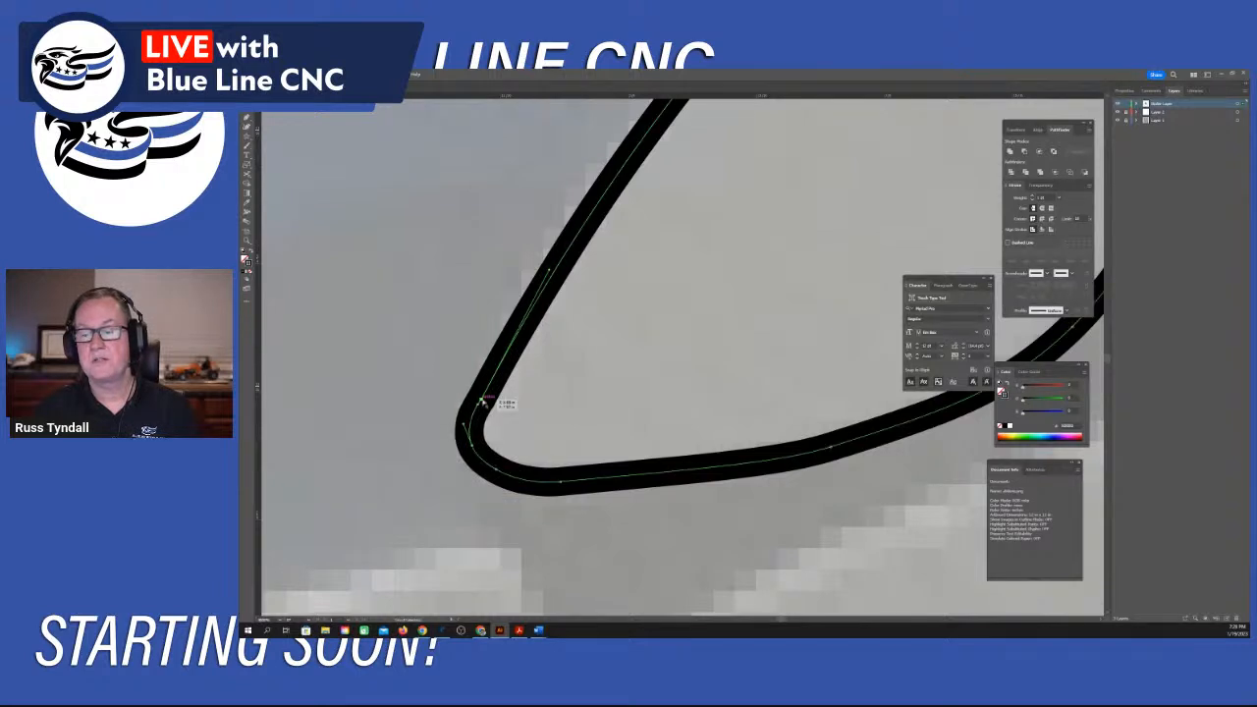
Adjust the leaf's corner points and left-side curve to follow the leaf edge.
{"action": "left_click_drag", "start_coordinate": [481, 398], "coordinate": [492, 351]}
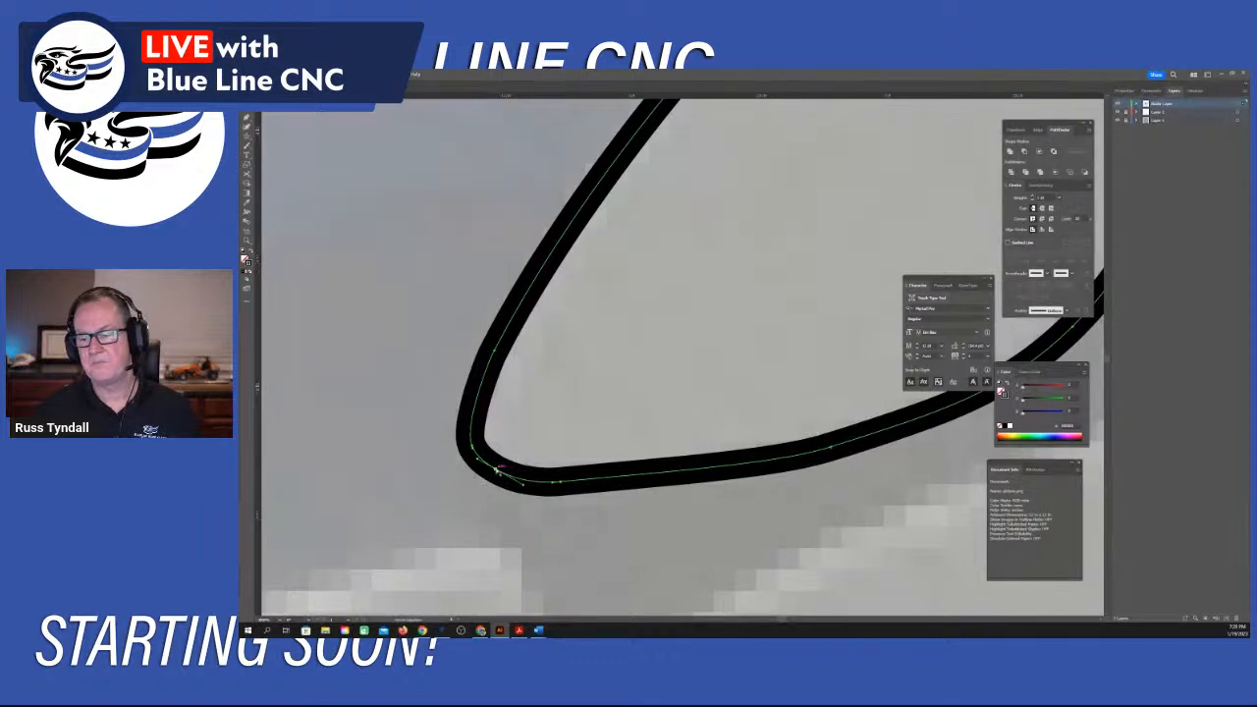
{"action": "left_click_drag", "start_coordinate": [495, 469], "coordinate": [501, 476]}
{"action": "left_click", "coordinate": [495, 350]}
{"action": "key", "text": "ctrl+h"}
{"action": "key", "text": "ctrl+h"}
{"action": "mouse_move", "coordinate": [562, 224]}
{"action": "left_mouse_down"}
{"action": "mouse_move", "coordinate": [548, 207]}
{"action": "mouse_move", "coordinate": [568, 204]}
{"action": "left_mouse_up"}
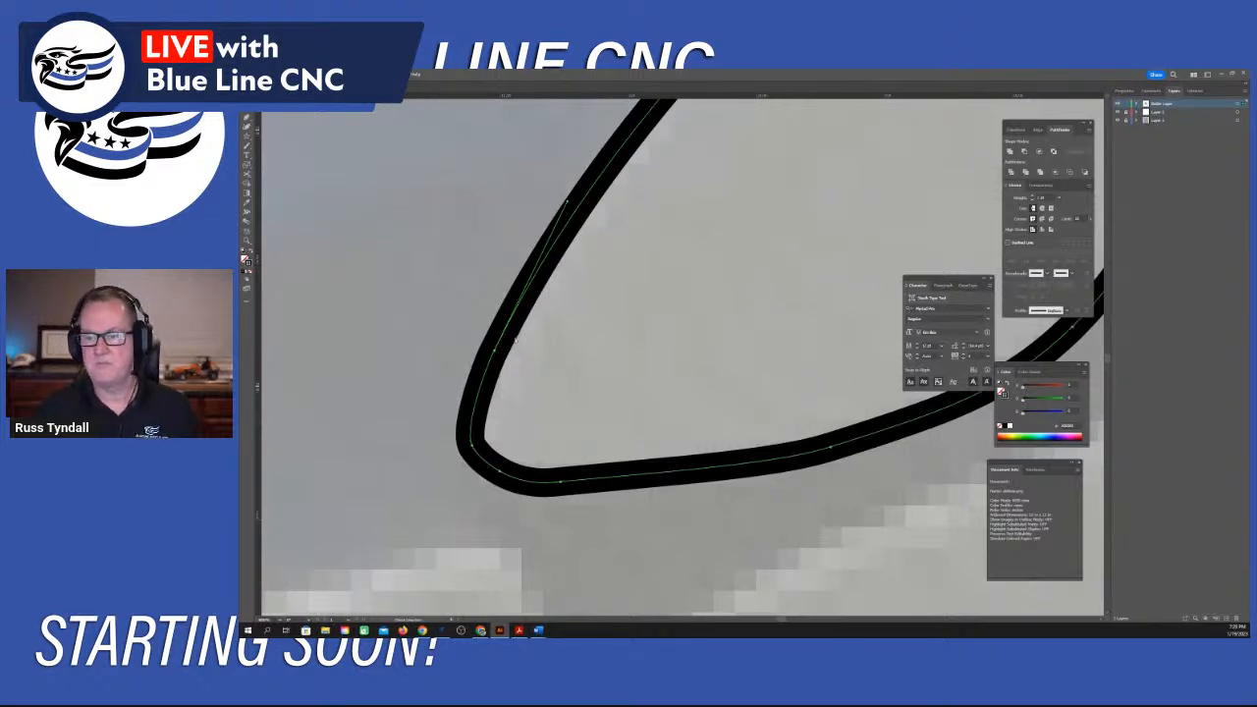
Reshape the leaf's rounded bottom corner and lower edge to match the leaf underneath.
{"action": "left_click", "coordinate": [472, 447]}
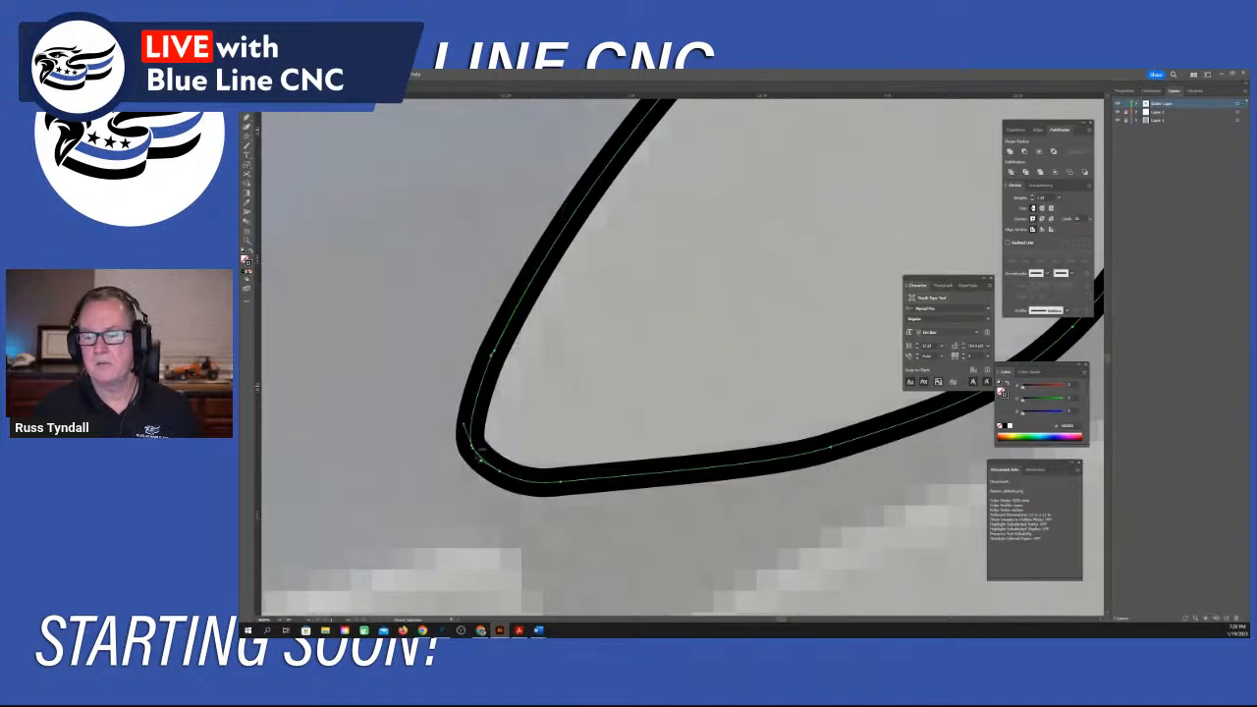
{"action": "scroll", "coordinate": [479, 448], "scroll_direction": "up", "scroll_amount": 5}
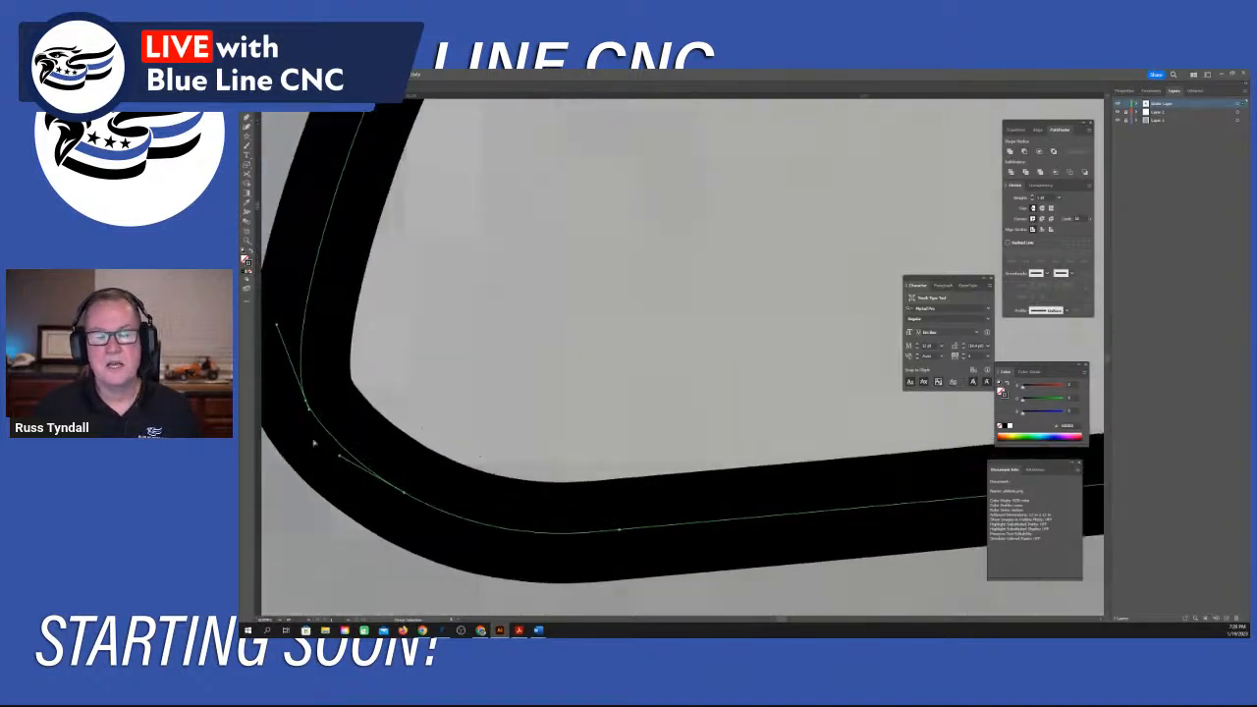
{"action": "mouse_move", "coordinate": [310, 413]}
{"action": "left_mouse_down"}
{"action": "mouse_move", "coordinate": [338, 458]}
{"action": "mouse_move", "coordinate": [316, 429]}
{"action": "left_mouse_up"}
{"action": "scroll", "coordinate": [305, 383], "scroll_direction": "down", "scroll_amount": 5}
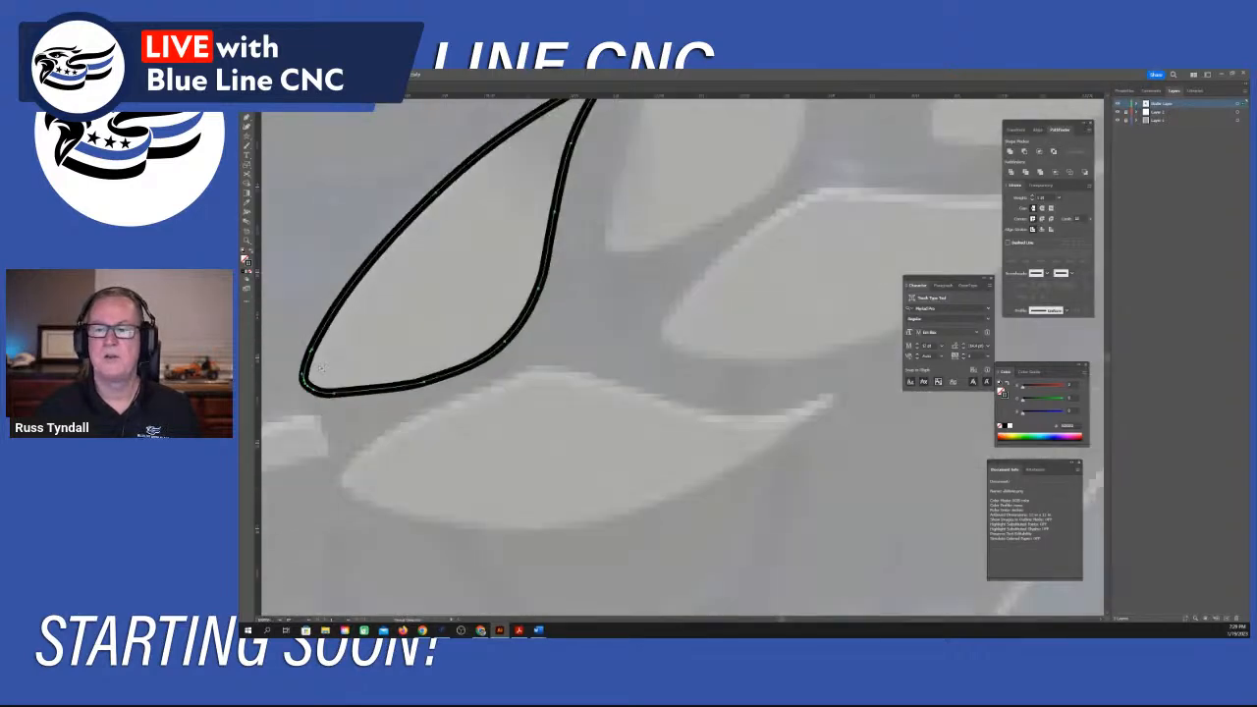
{"action": "scroll", "coordinate": [320, 367], "scroll_direction": "down", "scroll_amount": 2}
{"action": "left_click_drag", "start_coordinate": [330, 386], "coordinate": [346, 389]}
{"action": "scroll", "coordinate": [343, 391], "scroll_direction": "up", "scroll_amount": 4}
{"action": "scroll", "coordinate": [347, 382], "scroll_direction": "down", "scroll_amount": 3}
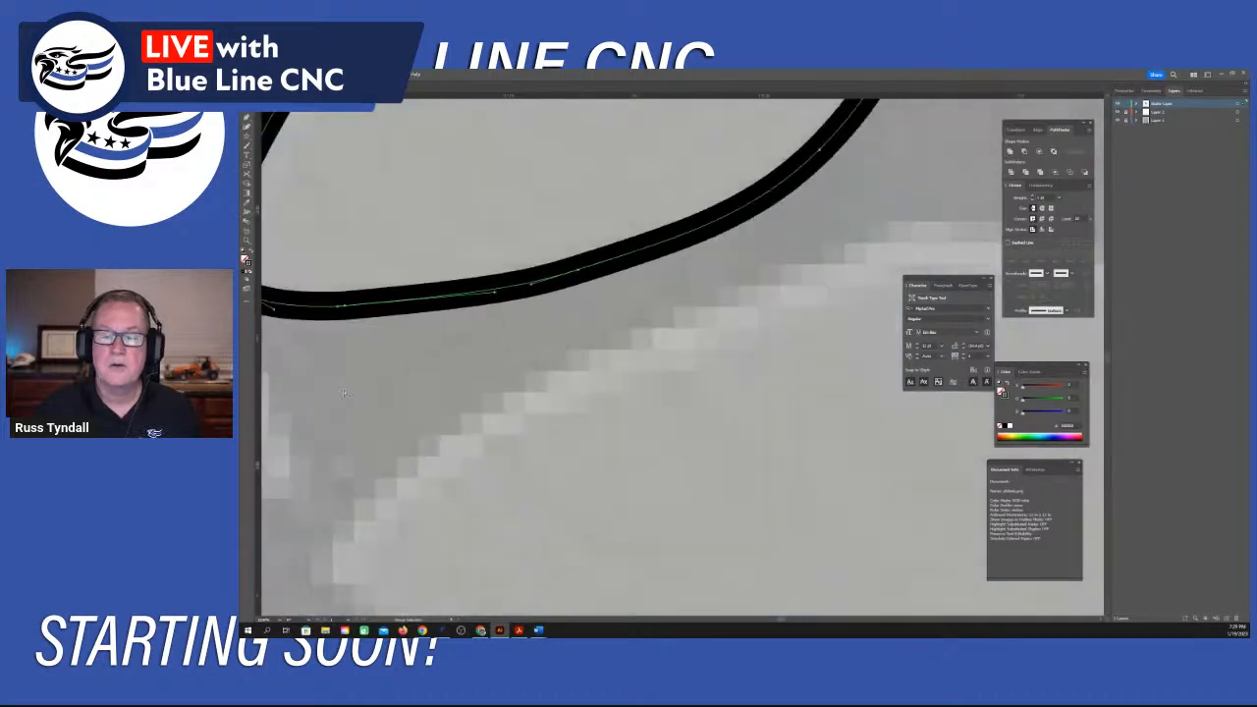
{"action": "scroll", "coordinate": [295, 356], "scroll_direction": "up", "scroll_amount": 2}
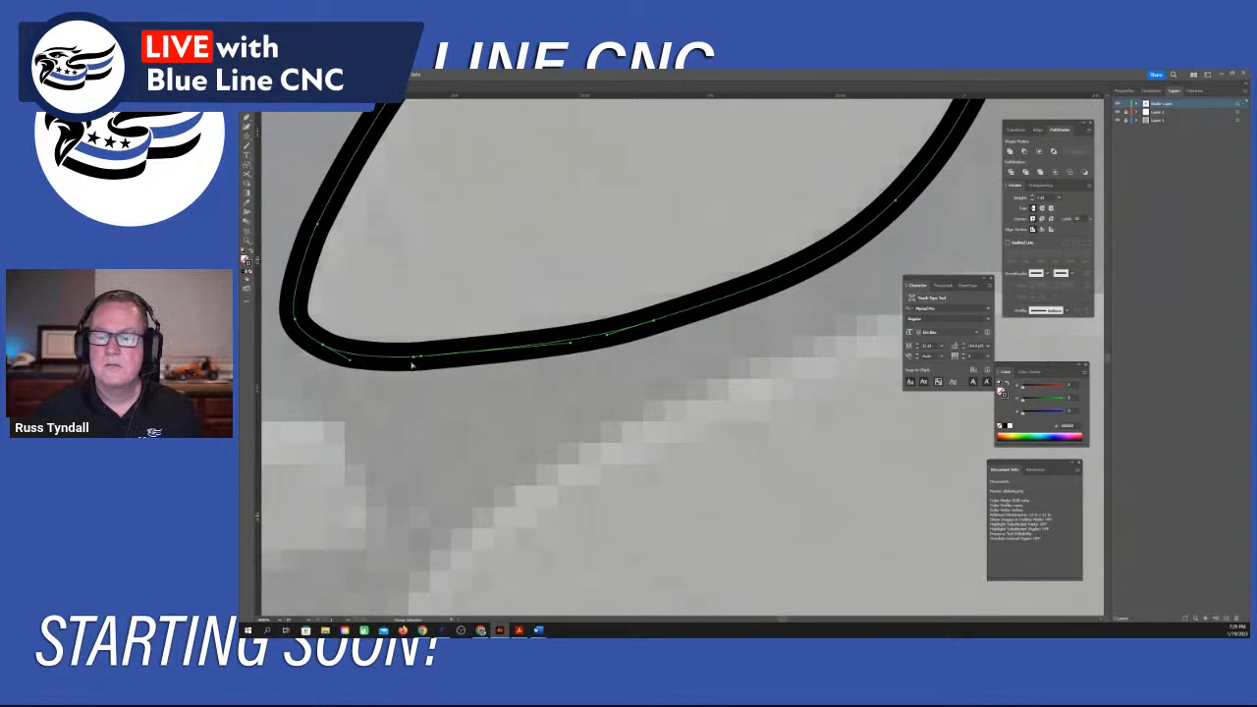
{"action": "left_click_drag", "start_coordinate": [415, 358], "coordinate": [407, 361]}
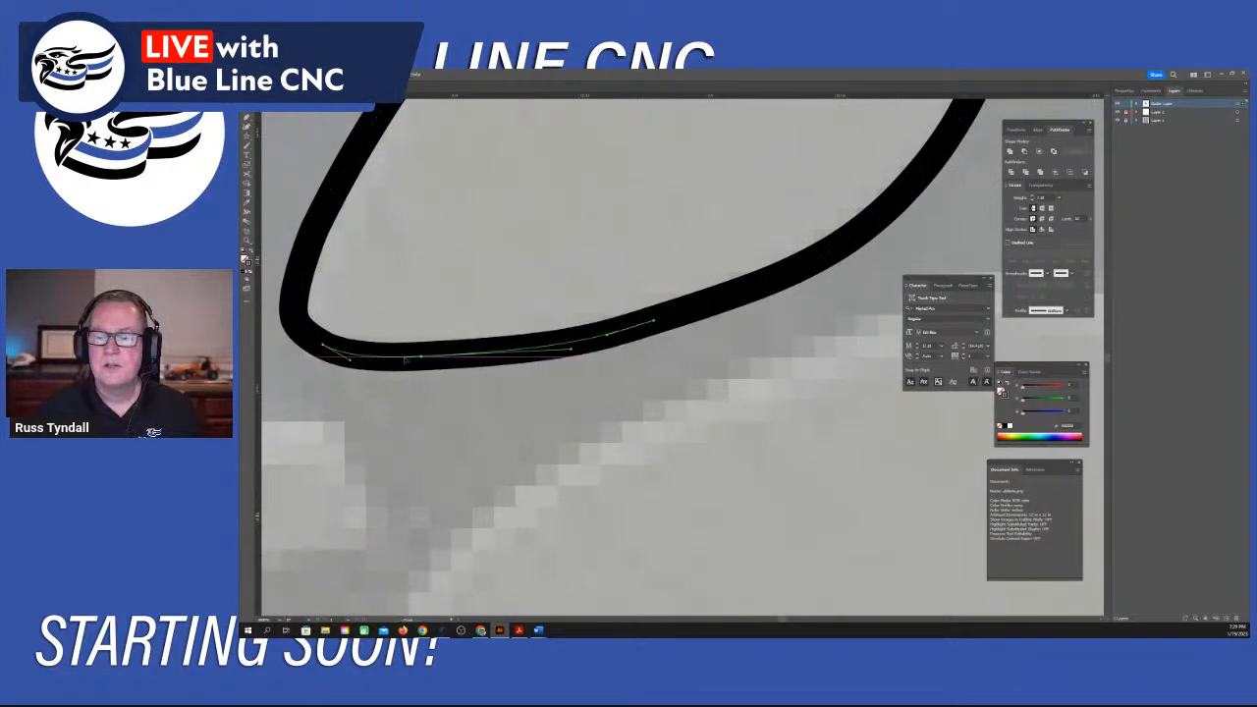
{"action": "scroll", "coordinate": [512, 368], "scroll_direction": "down", "scroll_amount": 3}
{"action": "scroll", "coordinate": [513, 367], "scroll_direction": "down", "scroll_amount": 2}
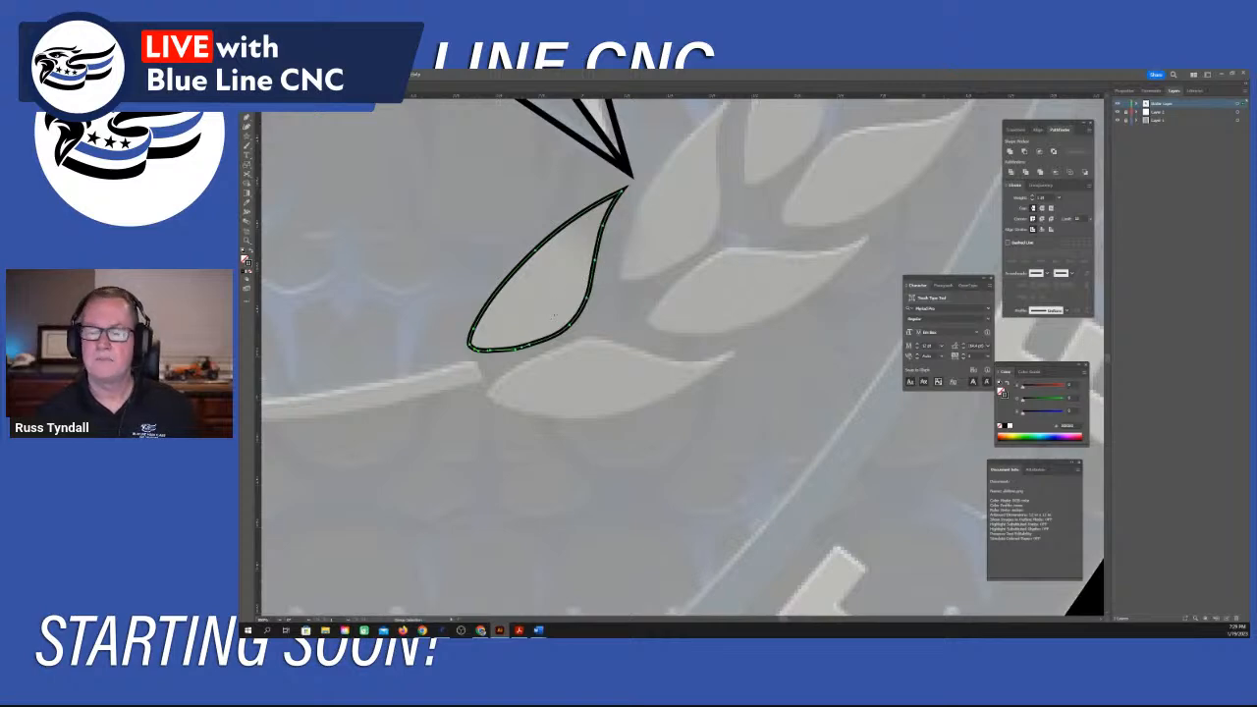
{"action": "left_click", "coordinate": [596, 308]}
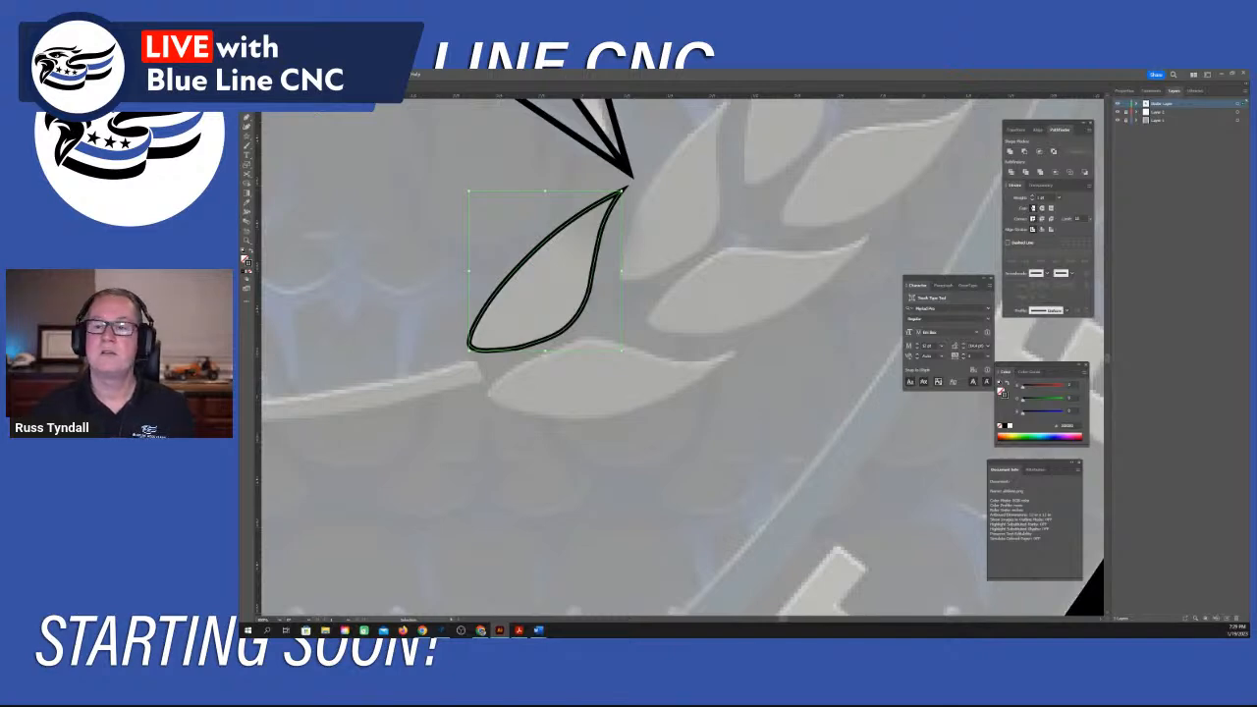
{"action": "left_click", "coordinate": [395, 74]}
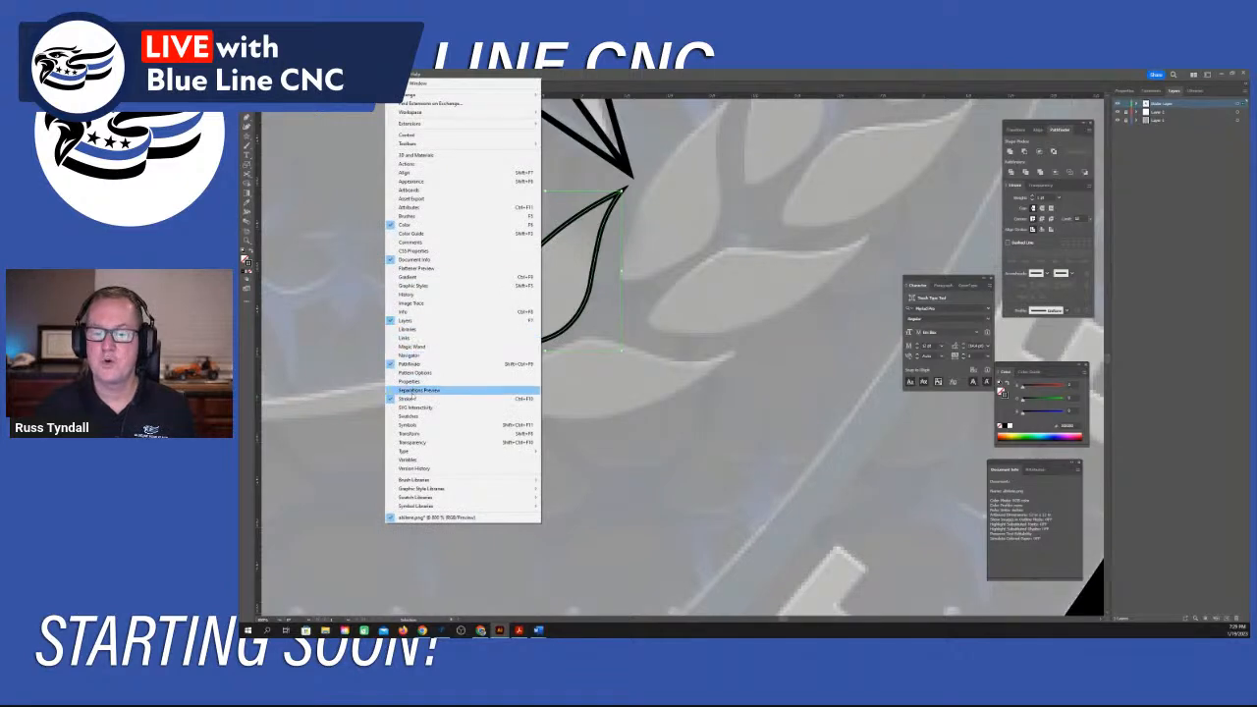
{"action": "left_click", "coordinate": [410, 399]}
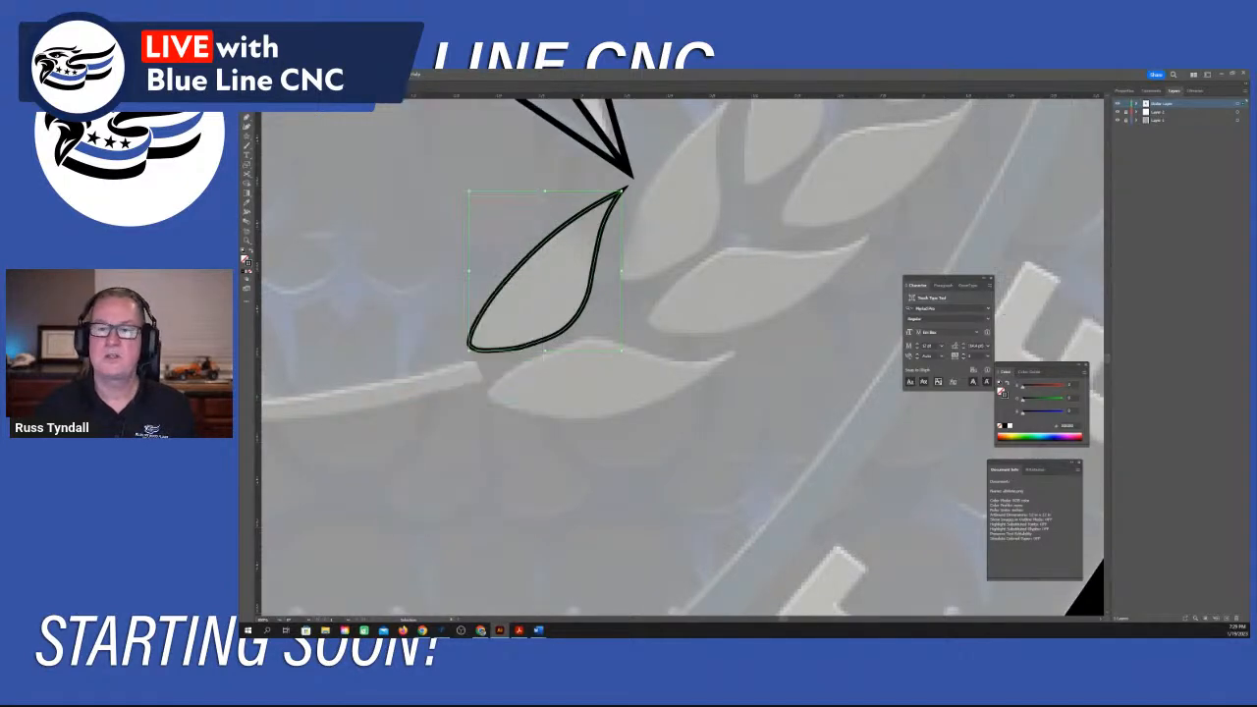
{"action": "left_click", "coordinate": [396, 74]}
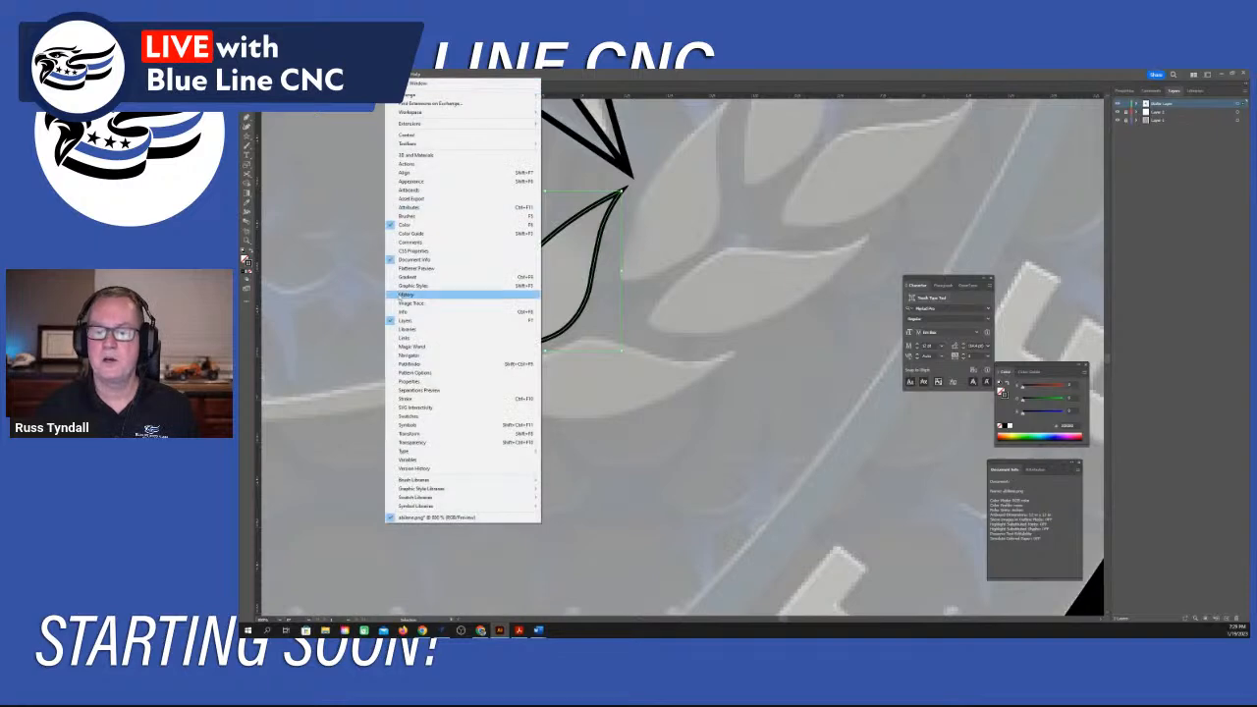
{"action": "left_click", "coordinate": [406, 398]}
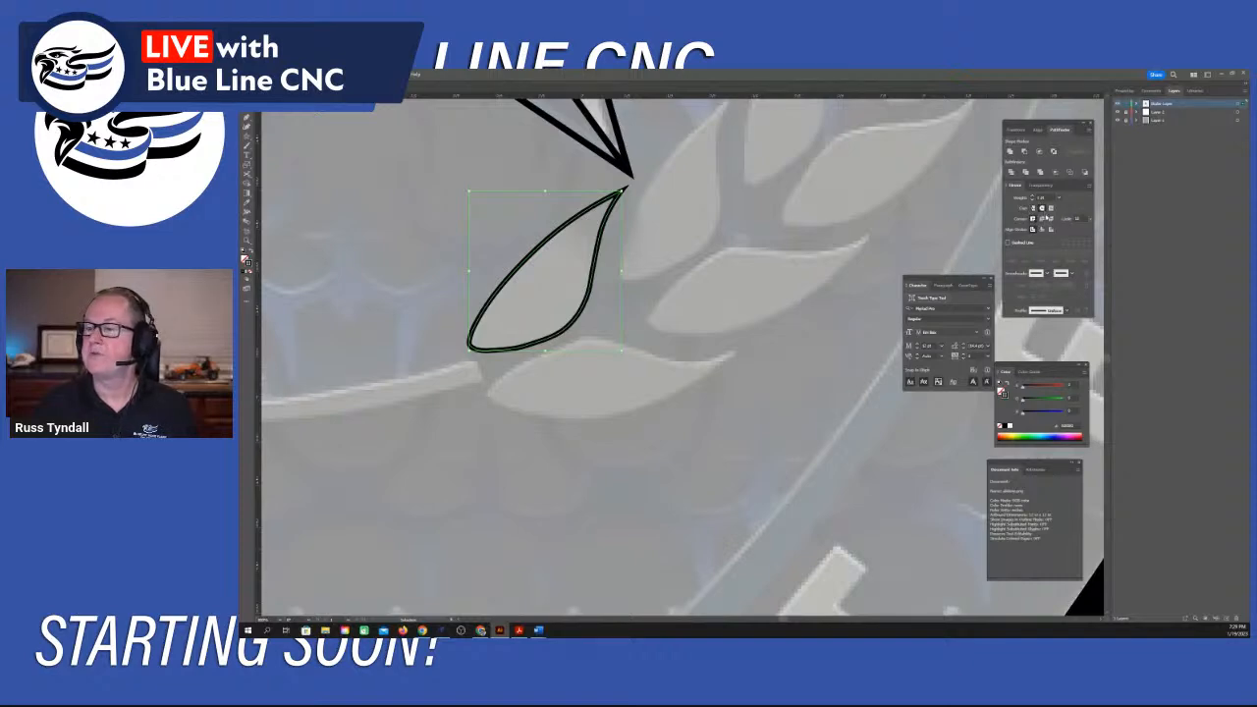
{"action": "left_click", "coordinate": [640, 198]}
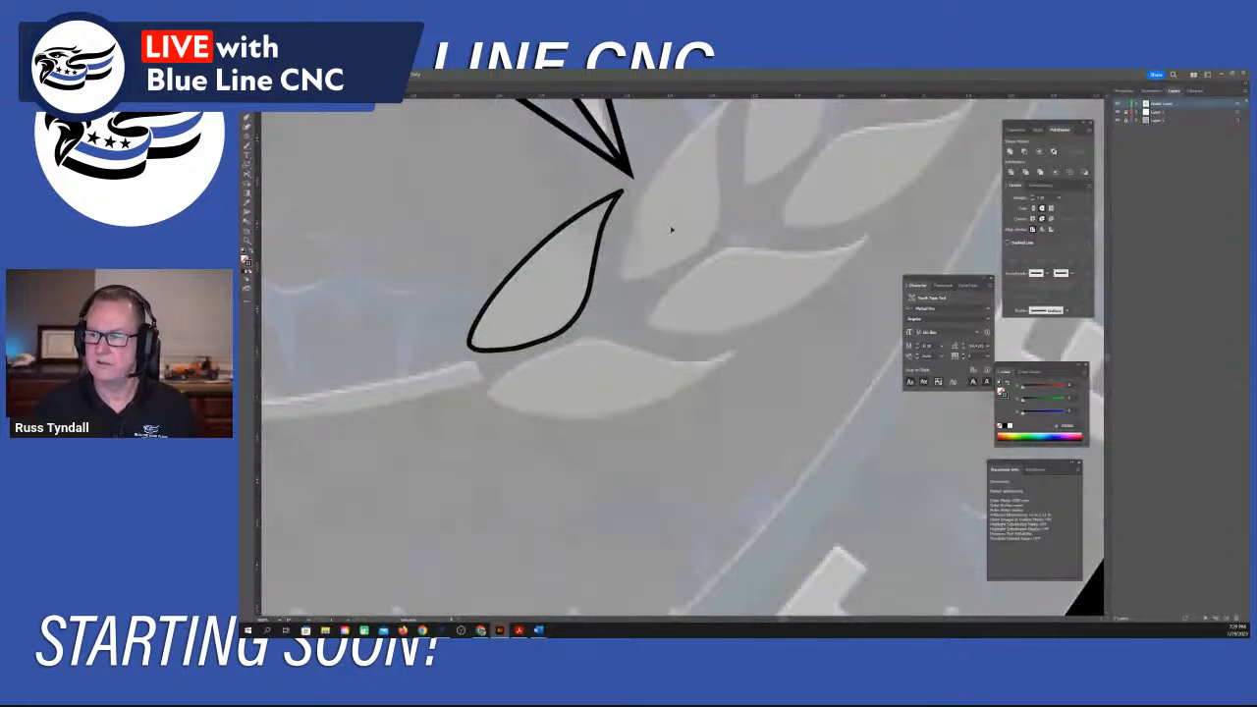
{"action": "scroll", "coordinate": [699, 253], "scroll_direction": "up", "scroll_amount": 2}
{"action": "scroll", "coordinate": [700, 258], "scroll_direction": "up", "scroll_amount": 2}
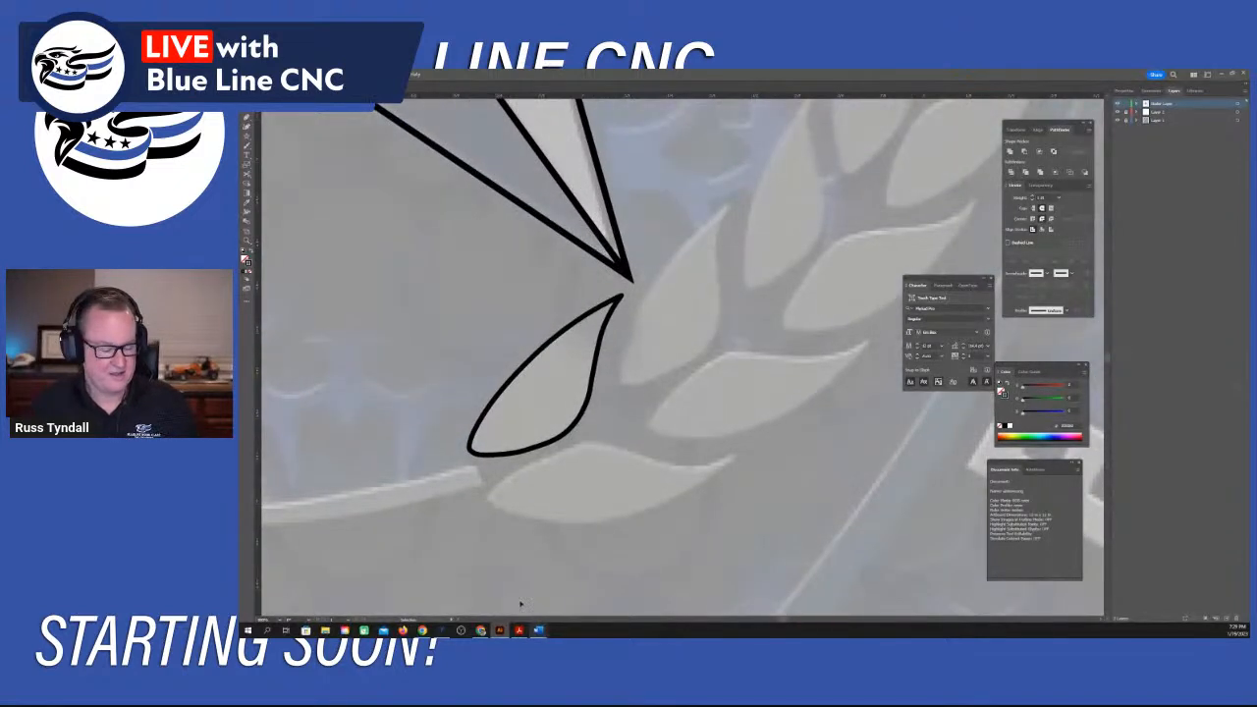
{"action": "left_click", "coordinate": [543, 438]}
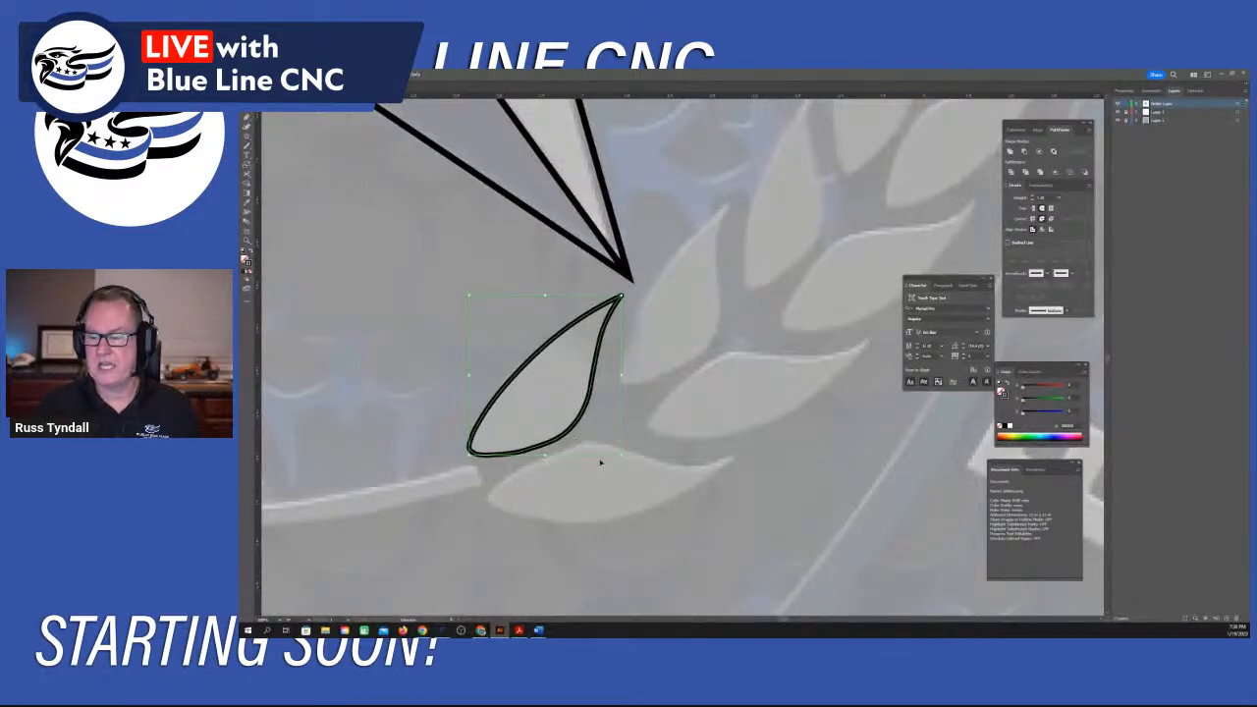
Copy the leaf up and to the right, then rotate and move it over the next traced leaf.
{"action": "left_click_drag", "start_coordinate": [581, 430], "coordinate": [730, 357]}
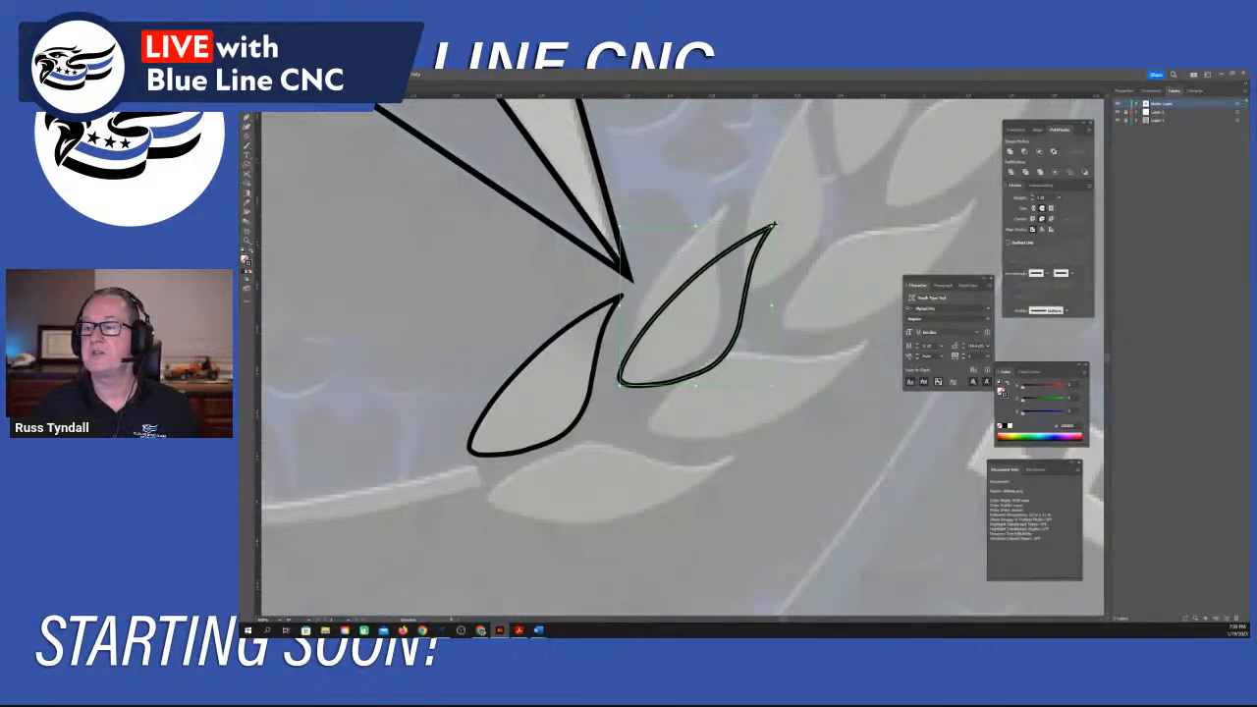
{"action": "left_click_drag", "start_coordinate": [770, 227], "coordinate": [749, 211]}
{"action": "left_click_drag", "start_coordinate": [728, 362], "coordinate": [705, 352]}
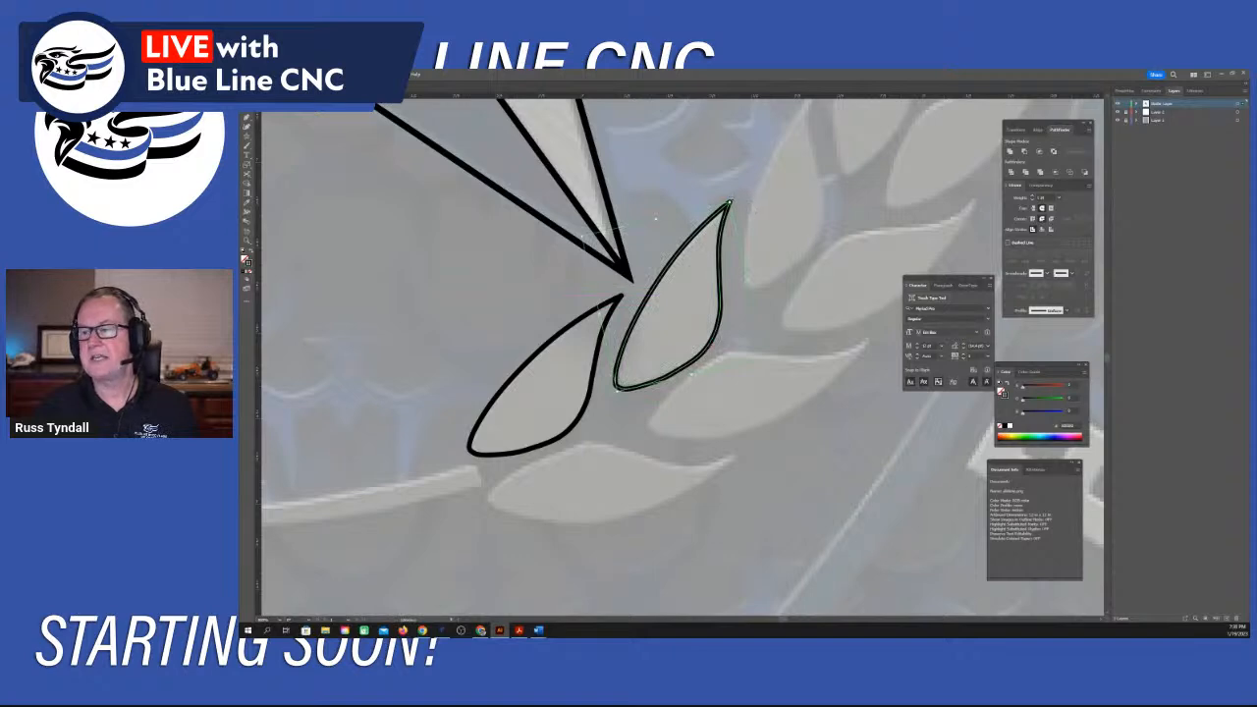
{"action": "scroll", "coordinate": [771, 254], "scroll_direction": "up", "scroll_amount": 2}
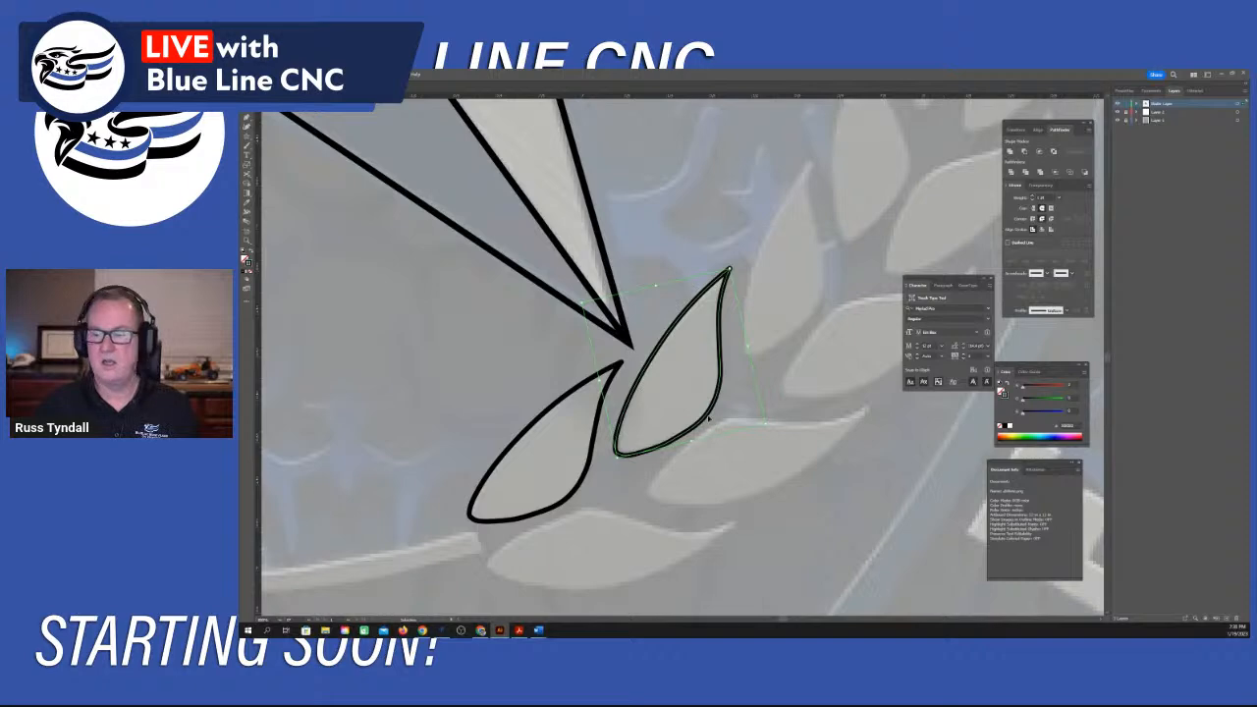
Add a third leaf further up the branch, rotating it and pulling its tip down to fit.
{"action": "left_click_drag", "start_coordinate": [707, 417], "coordinate": [833, 318]}
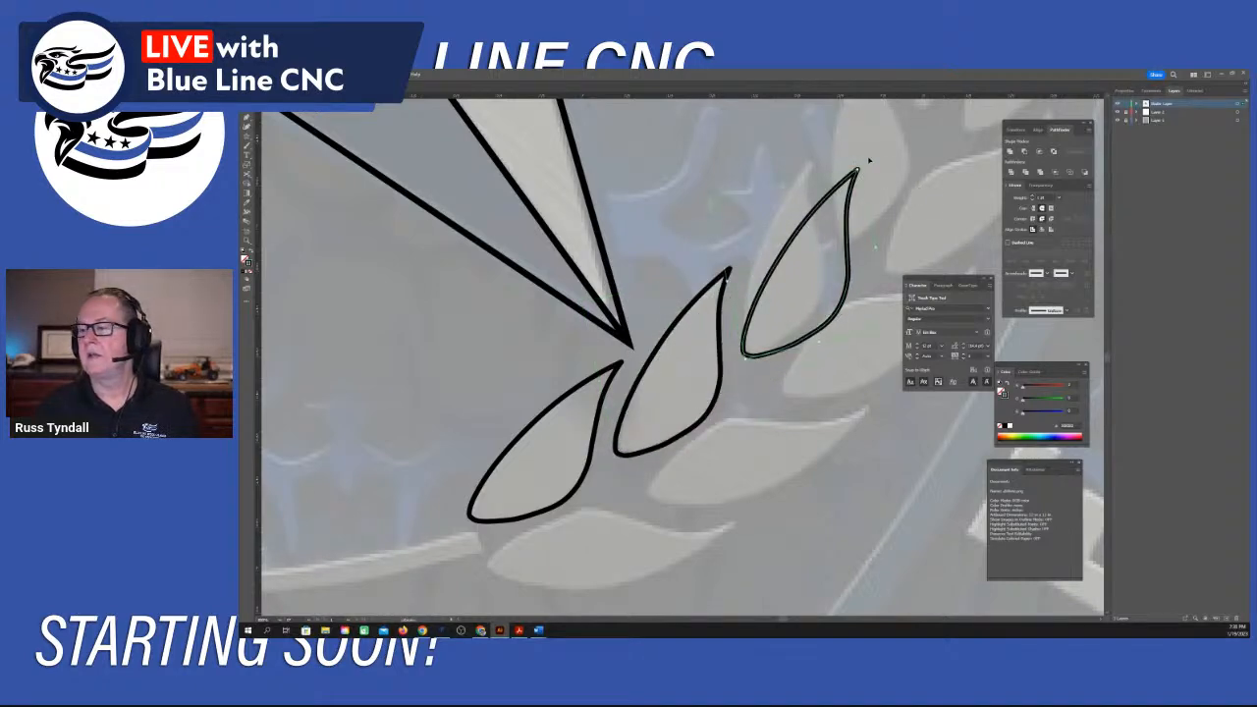
{"action": "left_click_drag", "start_coordinate": [861, 168], "coordinate": [839, 157]}
{"action": "left_click_drag", "start_coordinate": [835, 325], "coordinate": [820, 314]}
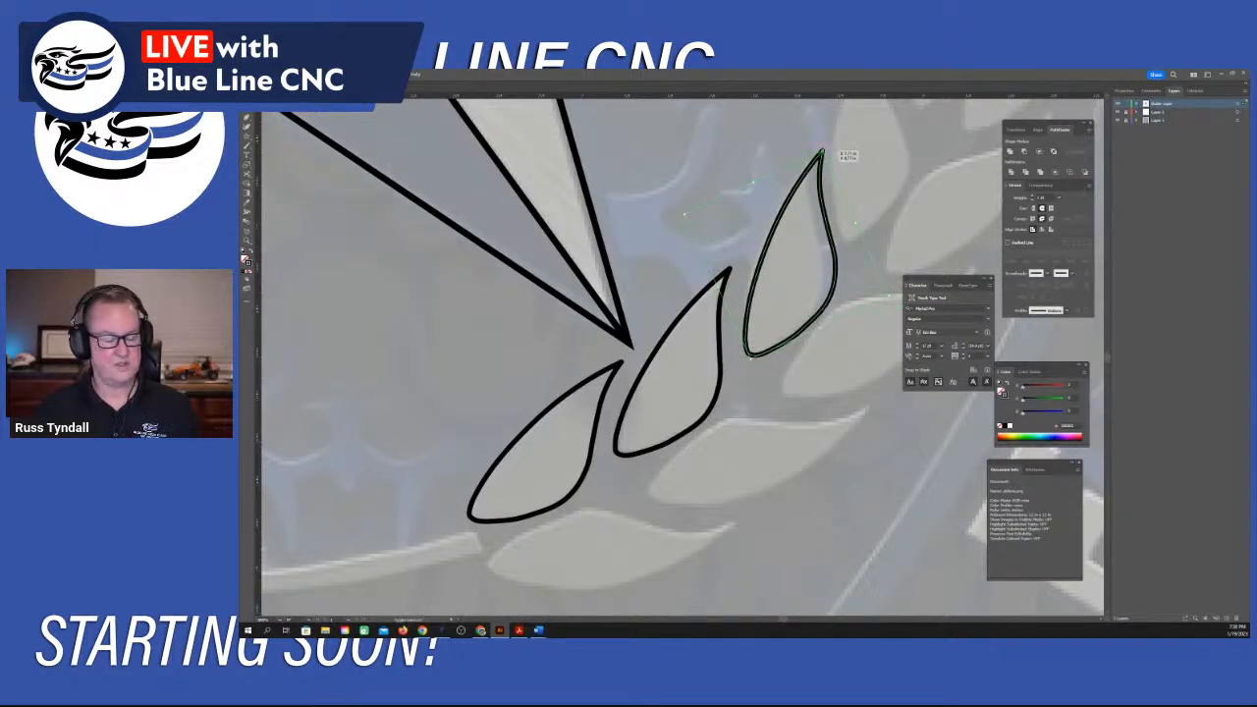
{"action": "left_click_drag", "start_coordinate": [821, 151], "coordinate": [815, 161]}
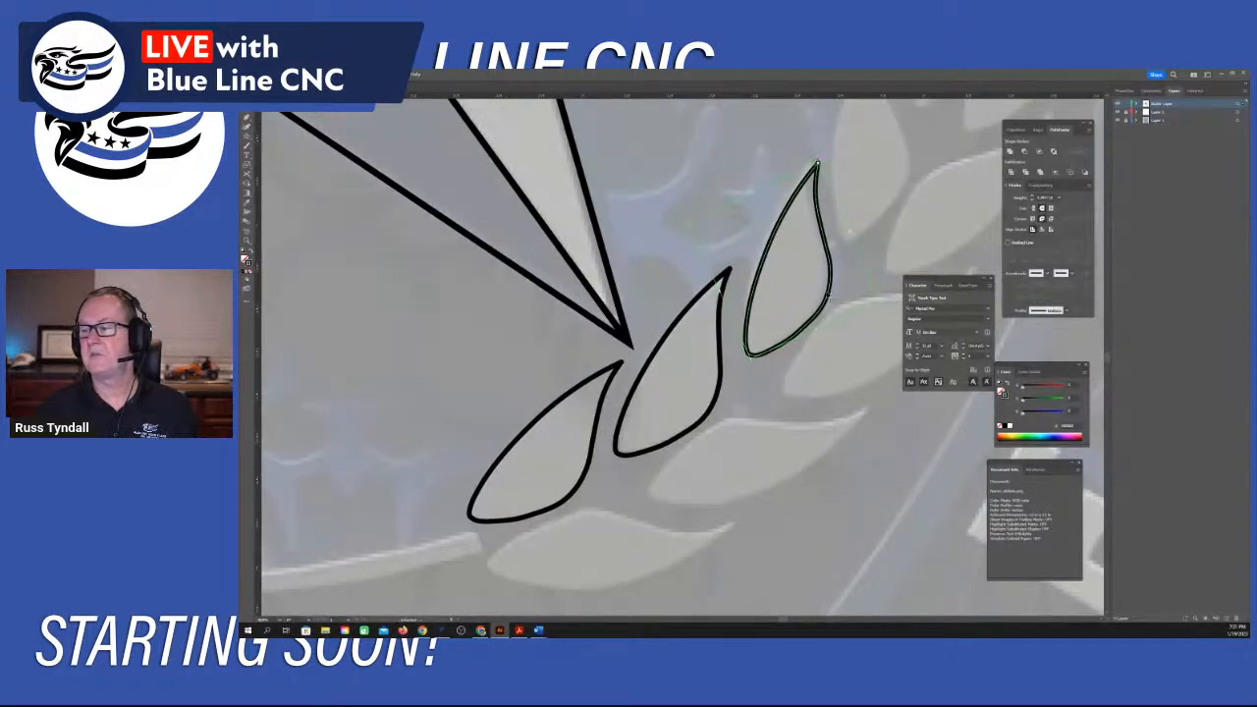
{"action": "left_click", "coordinate": [826, 292]}
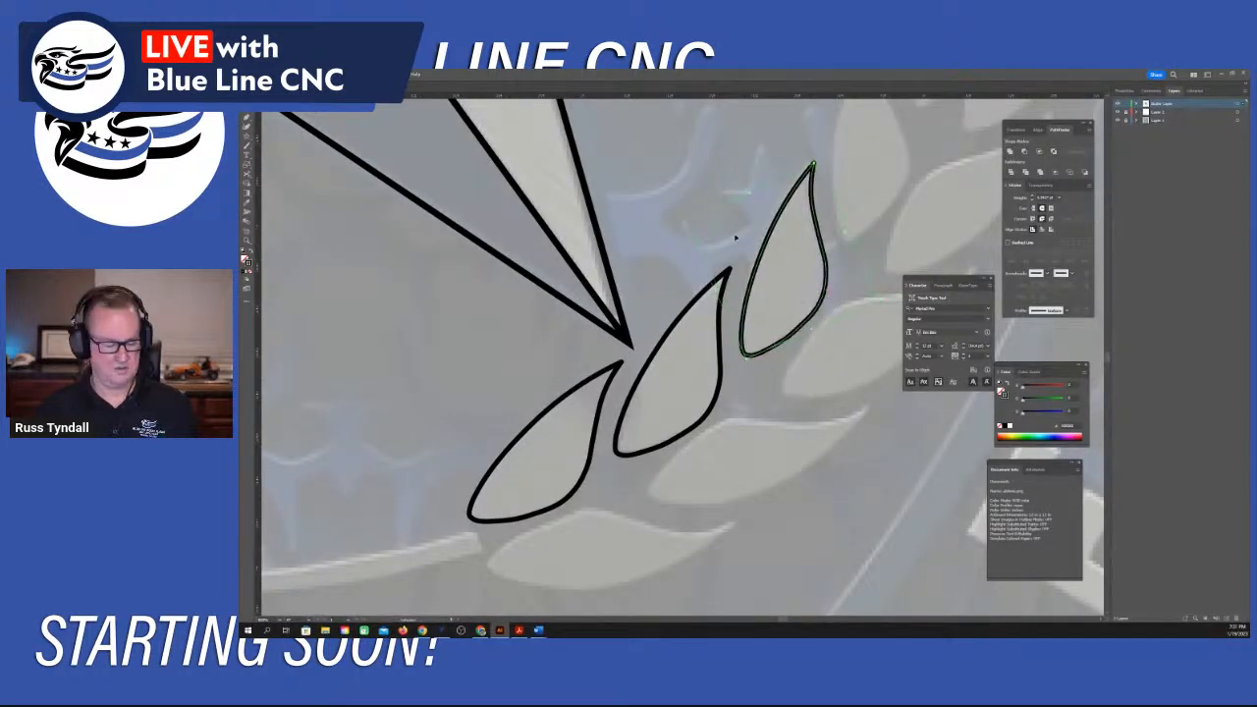
{"action": "scroll", "coordinate": [755, 234], "scroll_direction": "down", "scroll_amount": 6}
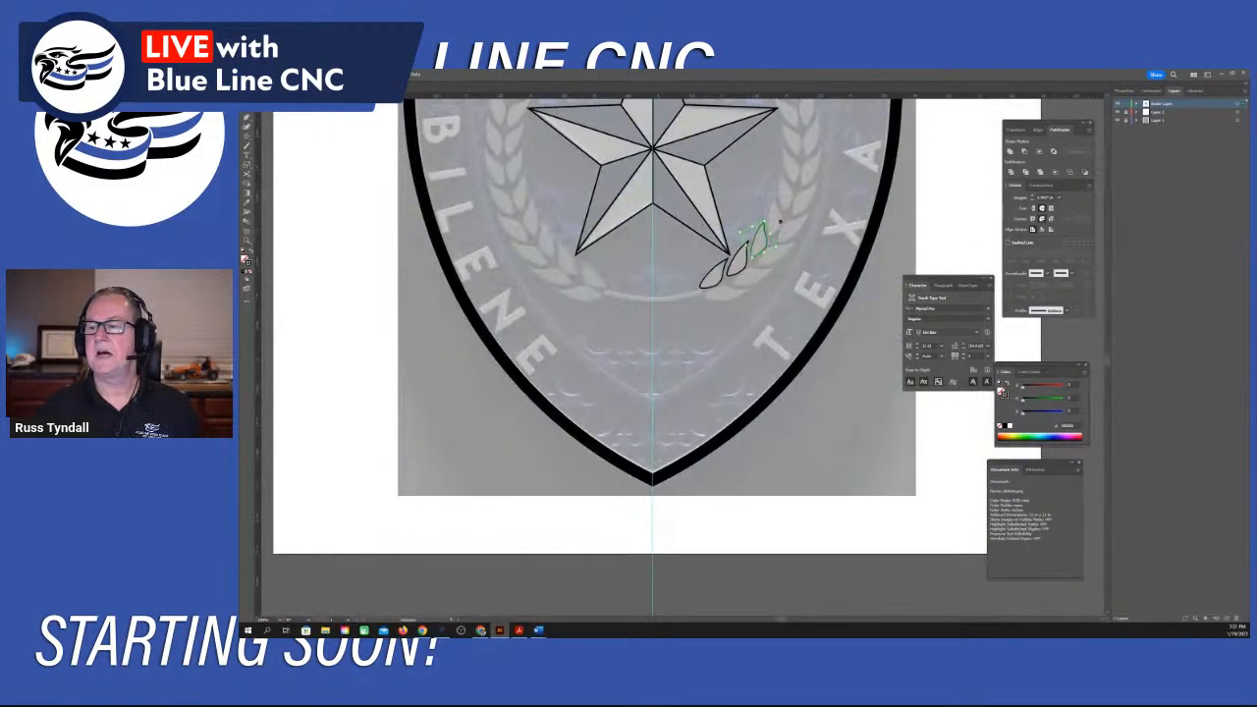
Marquee-select the upper and middle leaves, then add the lower leaf to the selection.
{"action": "scroll", "coordinate": [790, 214], "scroll_direction": "up", "scroll_amount": 2}
{"action": "scroll", "coordinate": [790, 214], "scroll_direction": "up", "scroll_amount": 2}
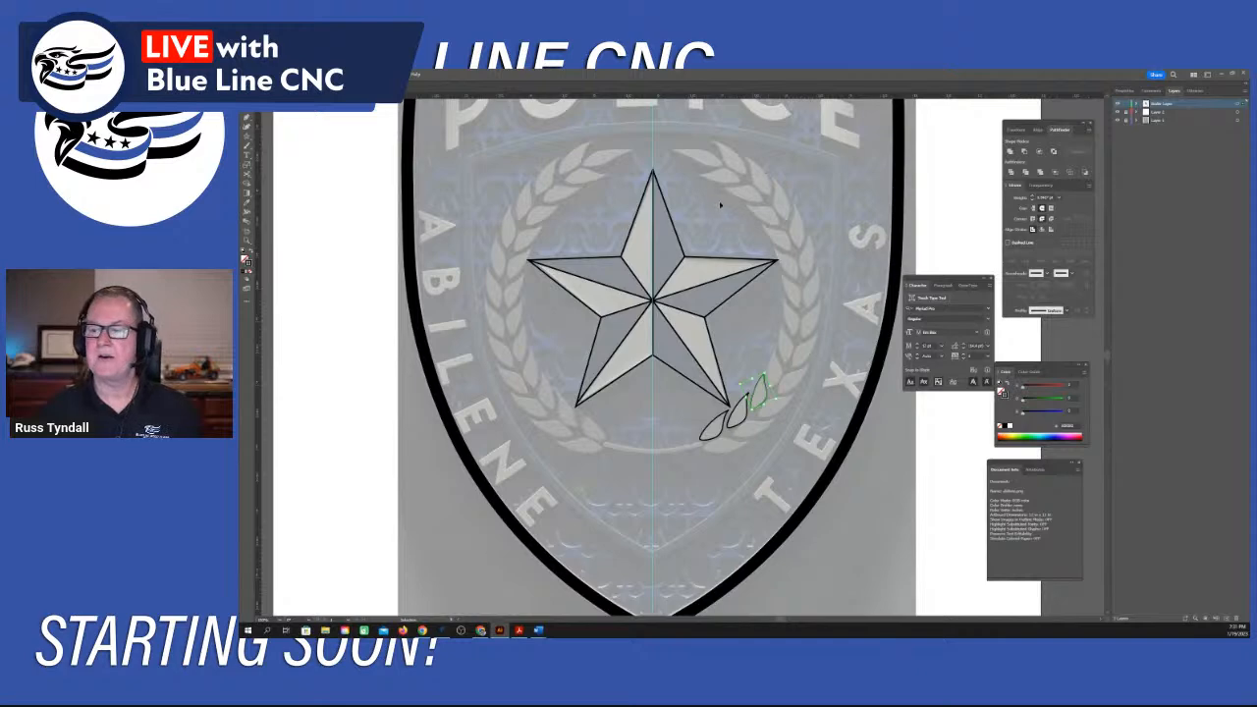
{"action": "left_click", "coordinate": [791, 395]}
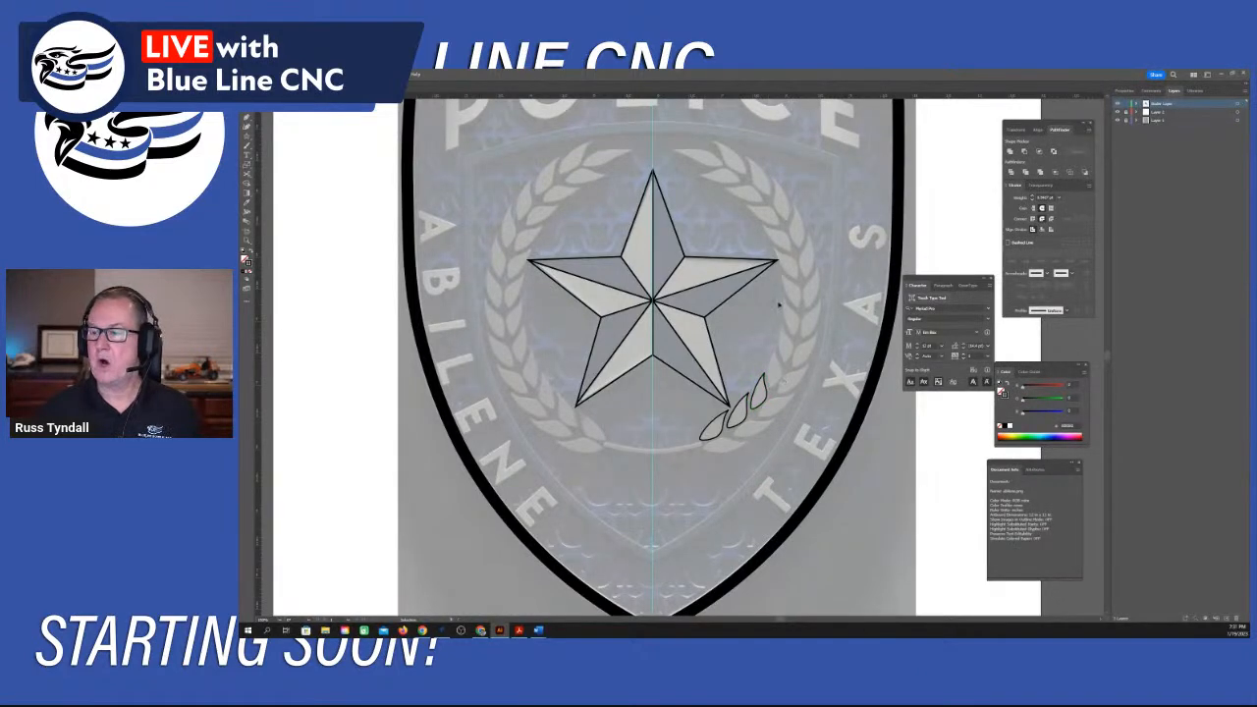
{"action": "left_click_drag", "start_coordinate": [772, 404], "coordinate": [741, 445]}
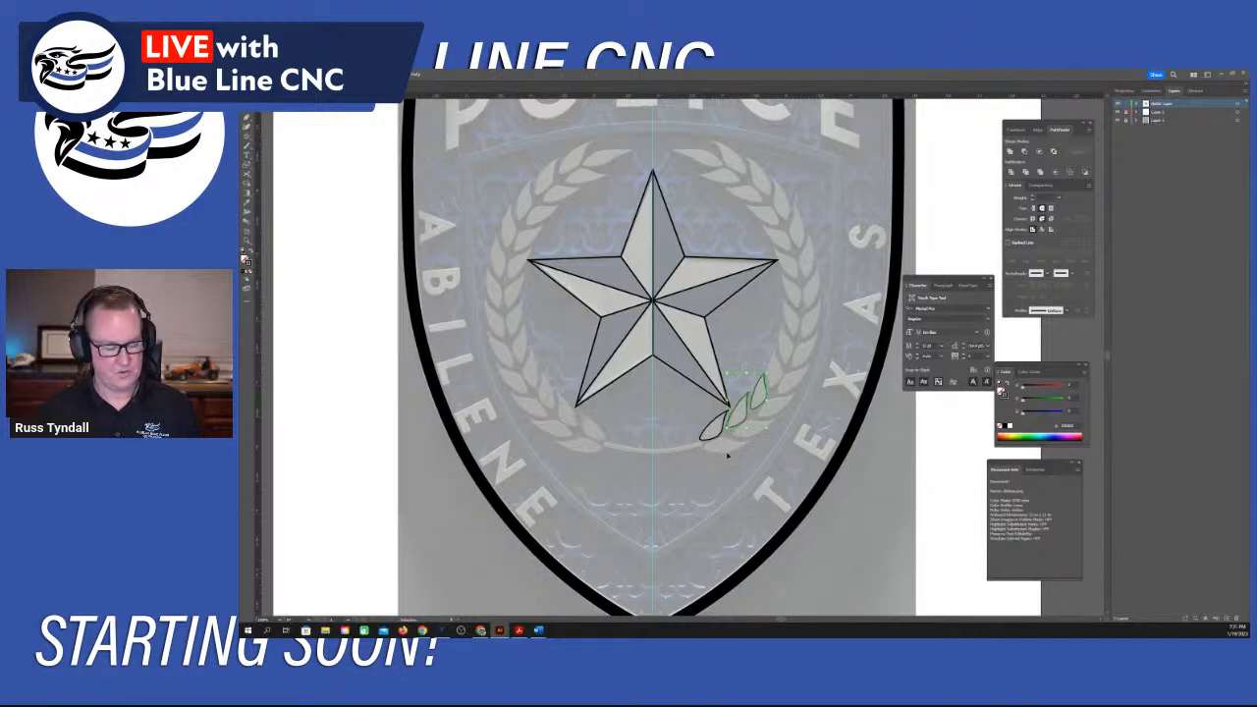
{"action": "left_click", "coordinate": [707, 439], "text": "shift"}
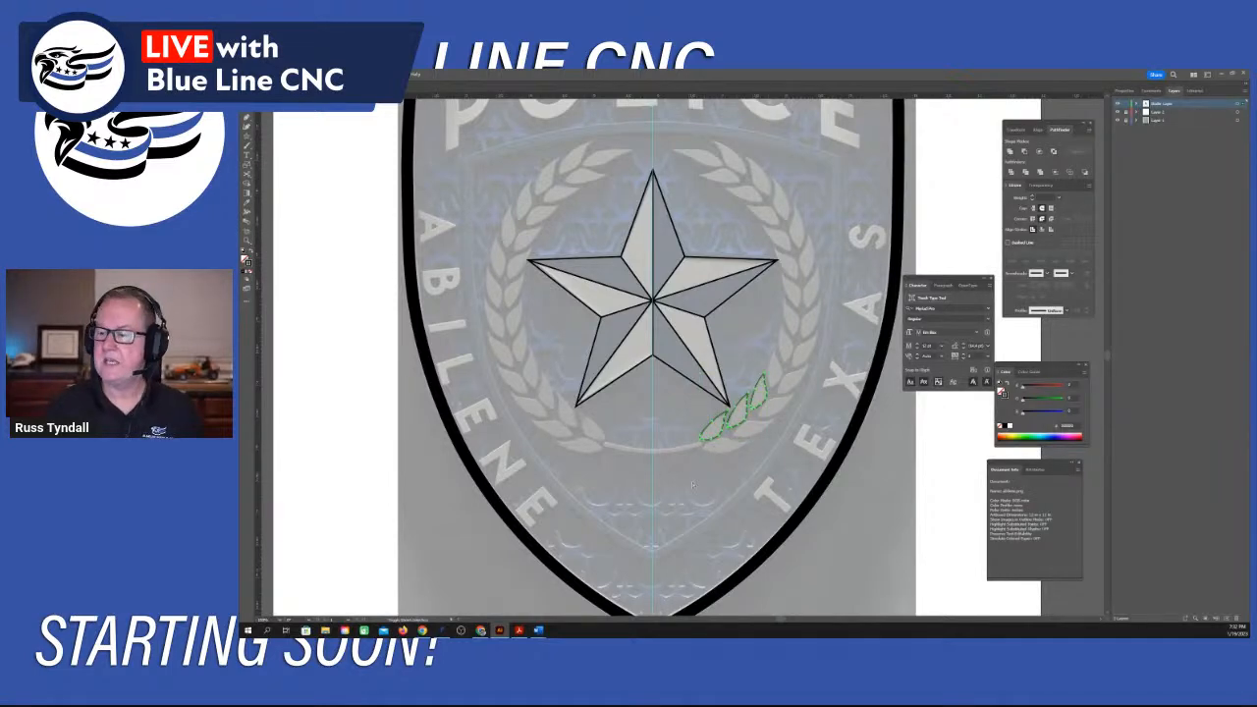
Reflect the three leaves across the vertical axis and move them beside the star's lower-left arm.
{"action": "right_click", "coordinate": [687, 494]}
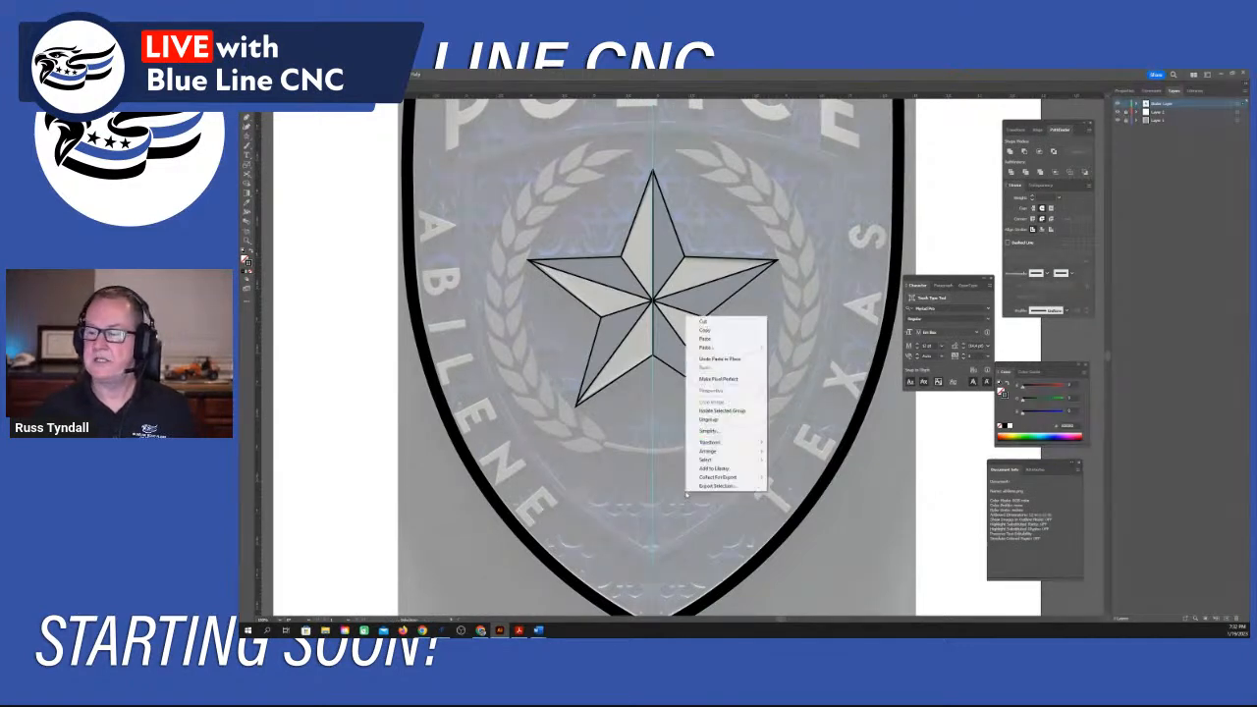
{"action": "mouse_move", "coordinate": [734, 445]}
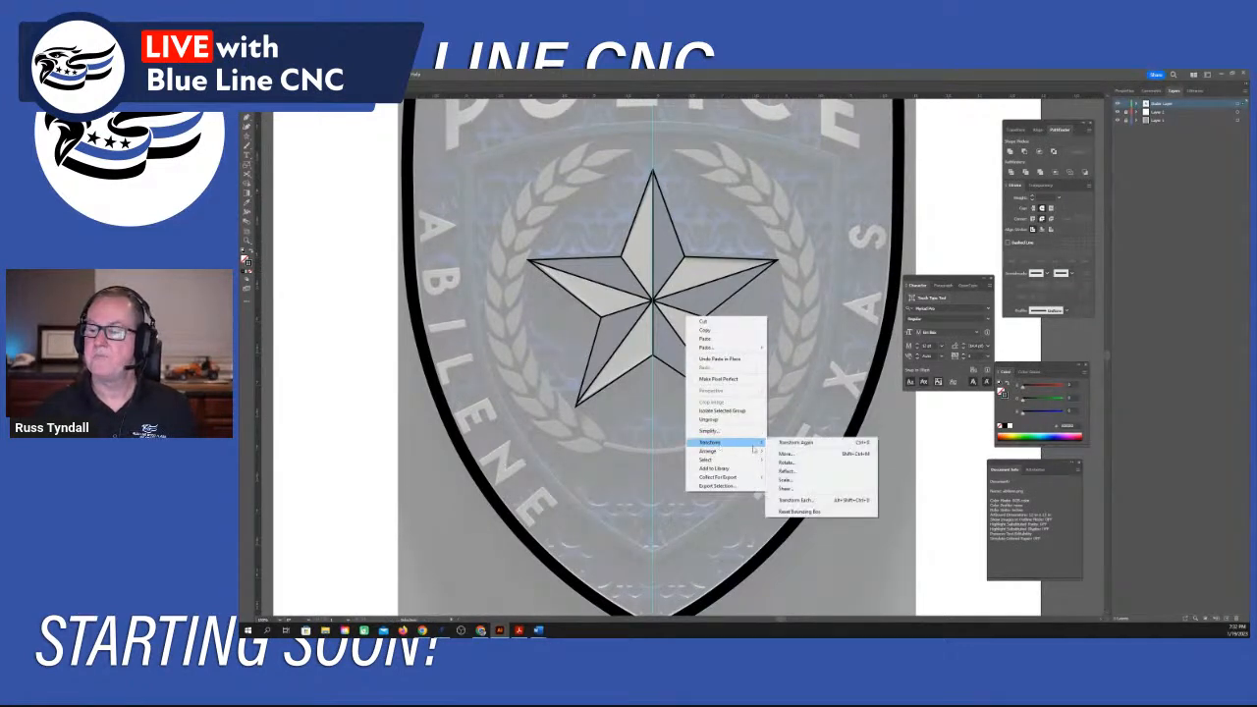
{"action": "left_click", "coordinate": [785, 471]}
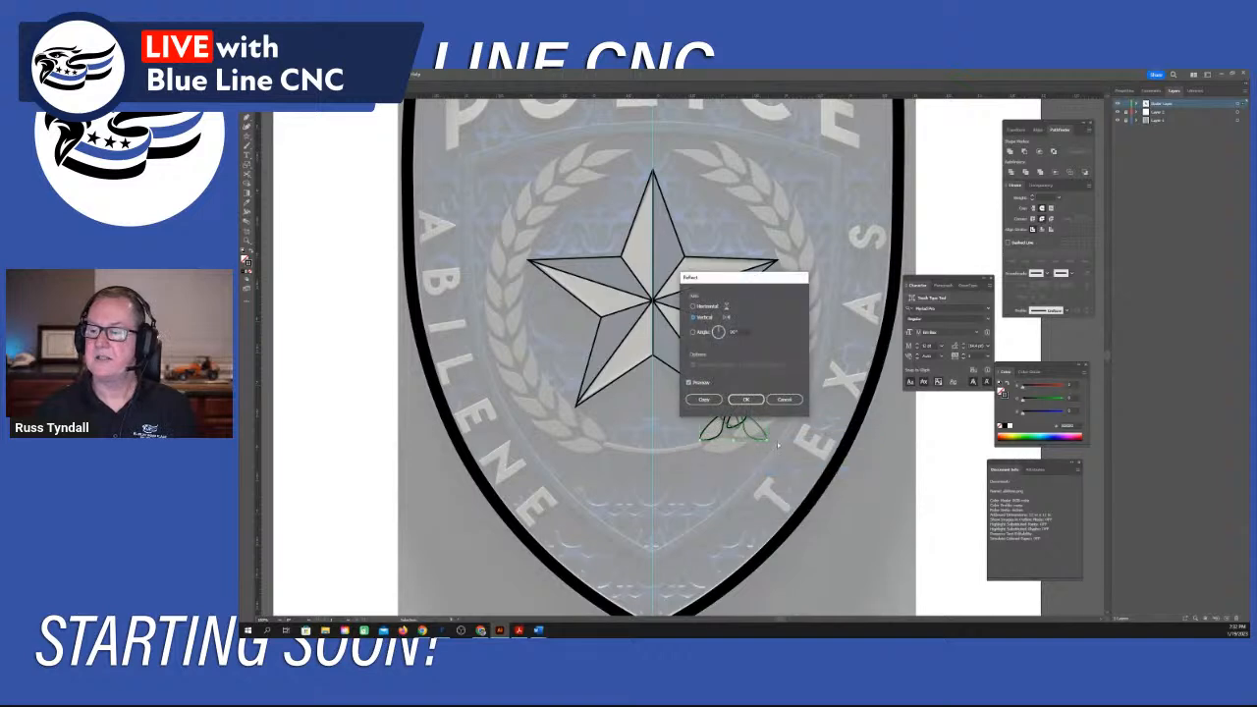
{"action": "left_click", "coordinate": [744, 400]}
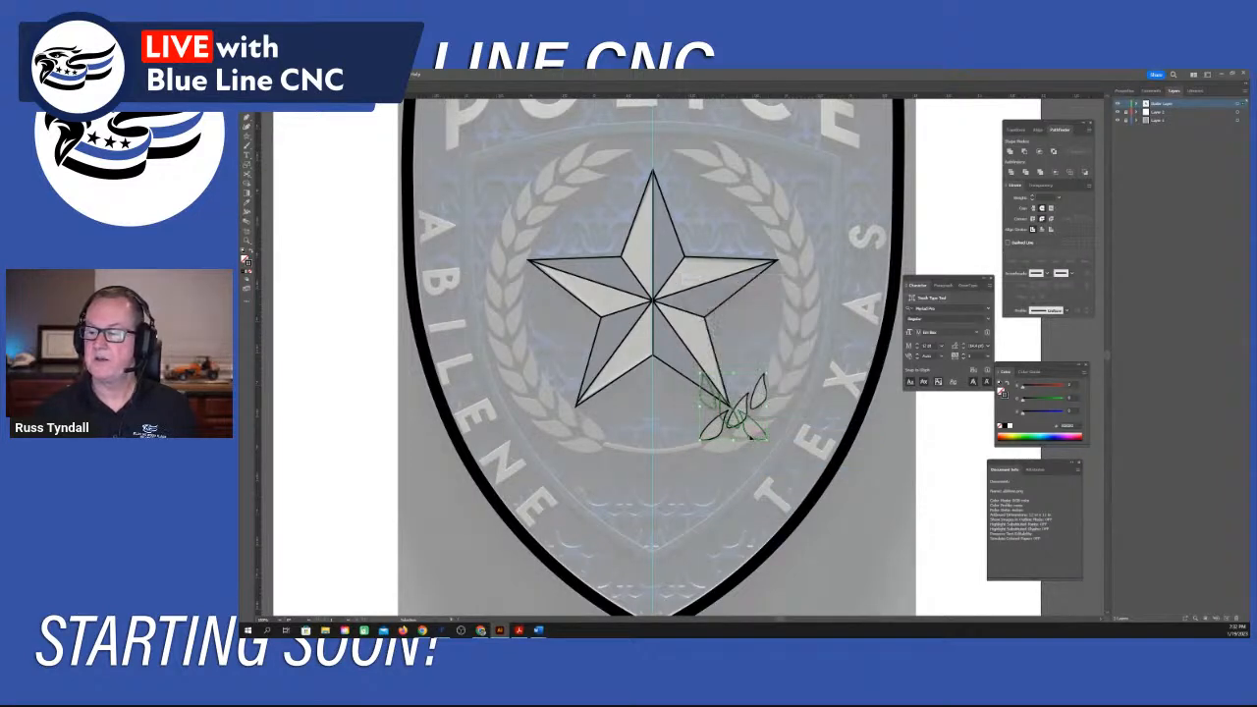
{"action": "left_click_drag", "start_coordinate": [748, 439], "coordinate": [589, 439]}
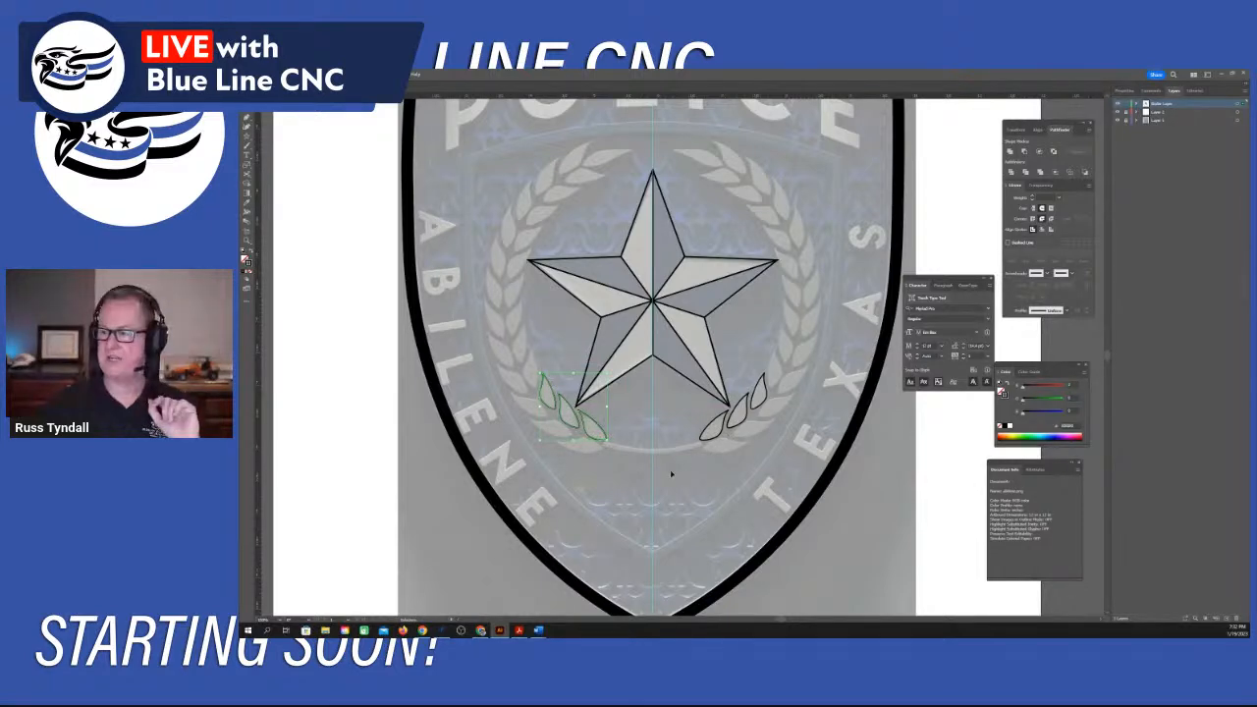
{"action": "left_click", "coordinate": [666, 538]}
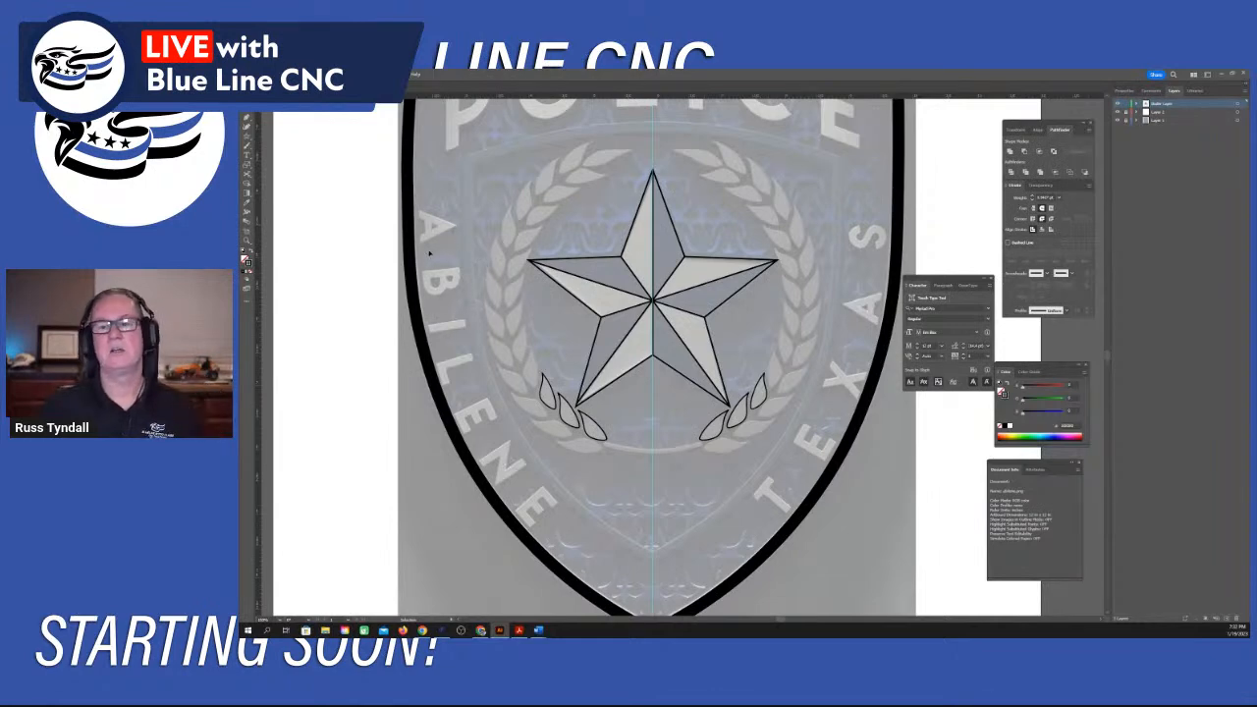
{"action": "scroll", "coordinate": [429, 253], "scroll_direction": "up", "scroll_amount": 1}
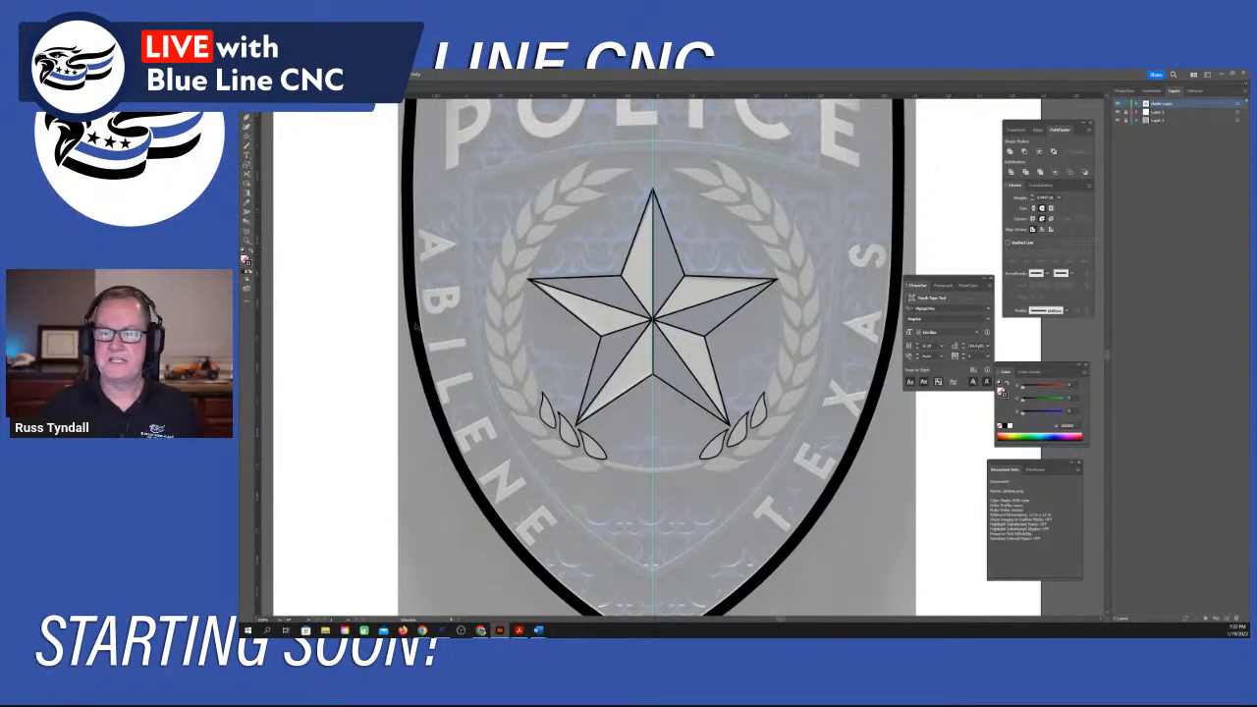
{"action": "scroll", "coordinate": [415, 326], "scroll_direction": "up", "scroll_amount": 5}
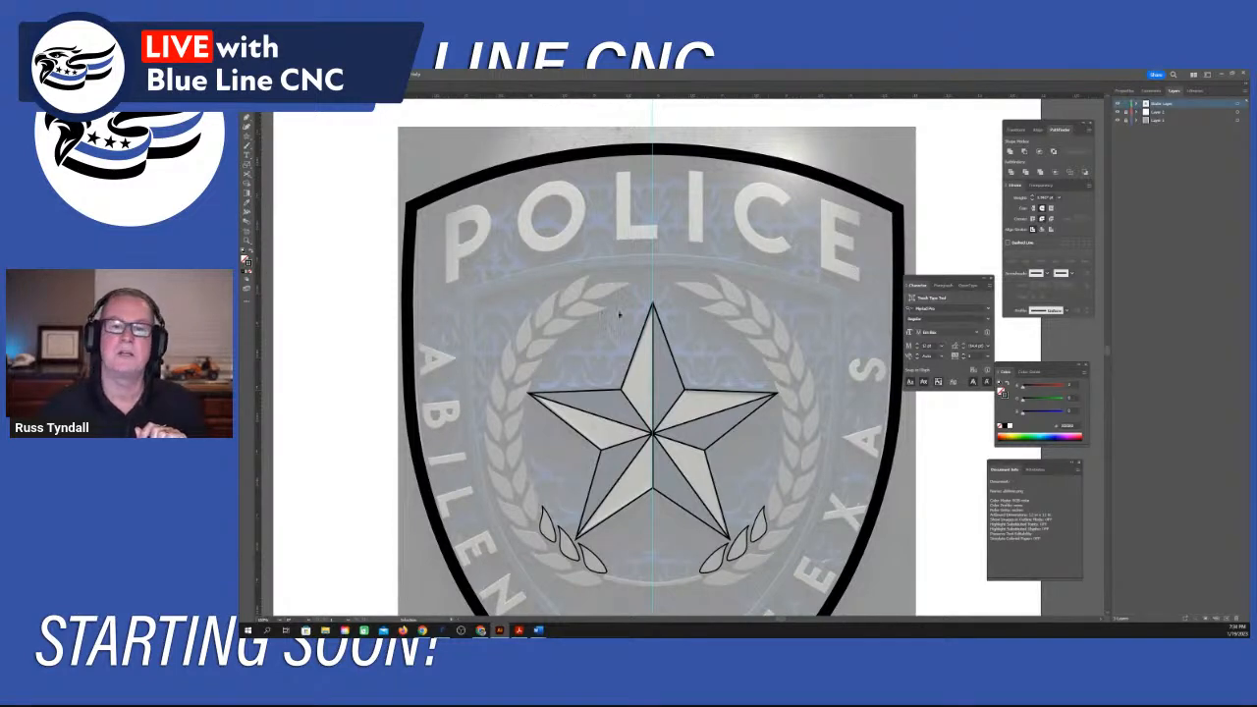
Draw a Pen path arching from the shield's left side to its right edge beneath POLICE.
{"action": "left_click", "coordinate": [246, 155]}
{"action": "left_click", "coordinate": [346, 330]}
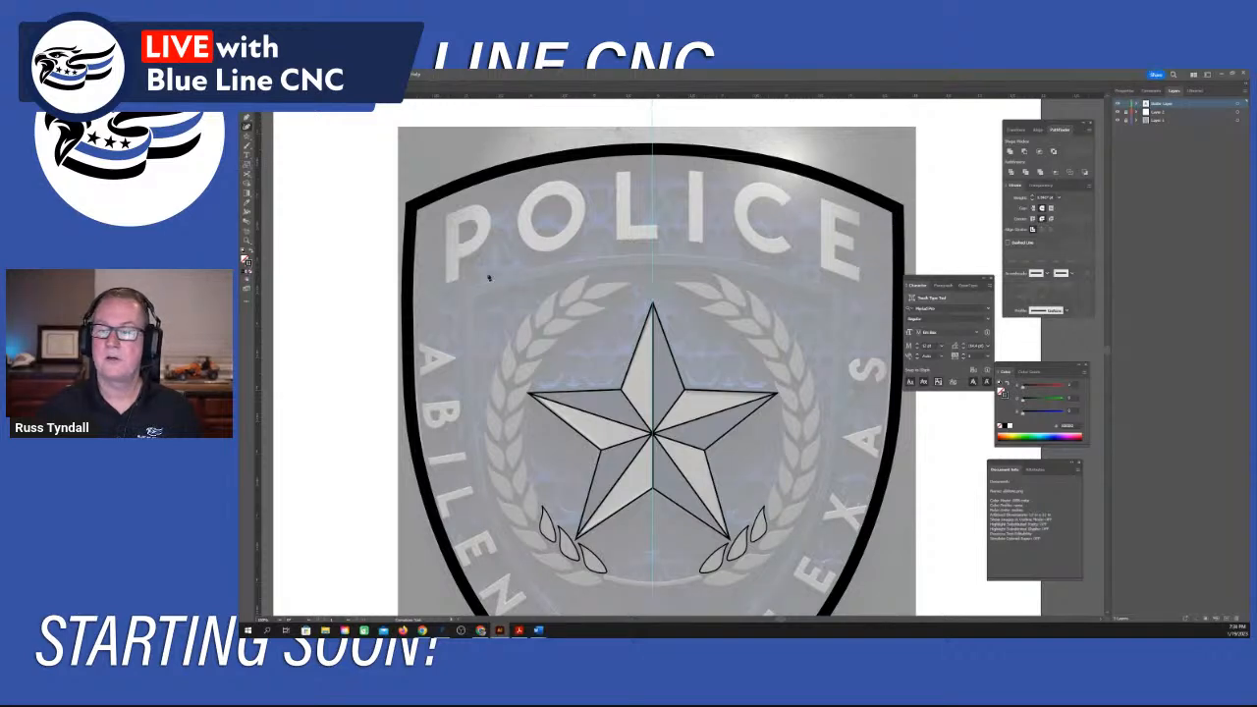
{"action": "left_click", "coordinate": [546, 256]}
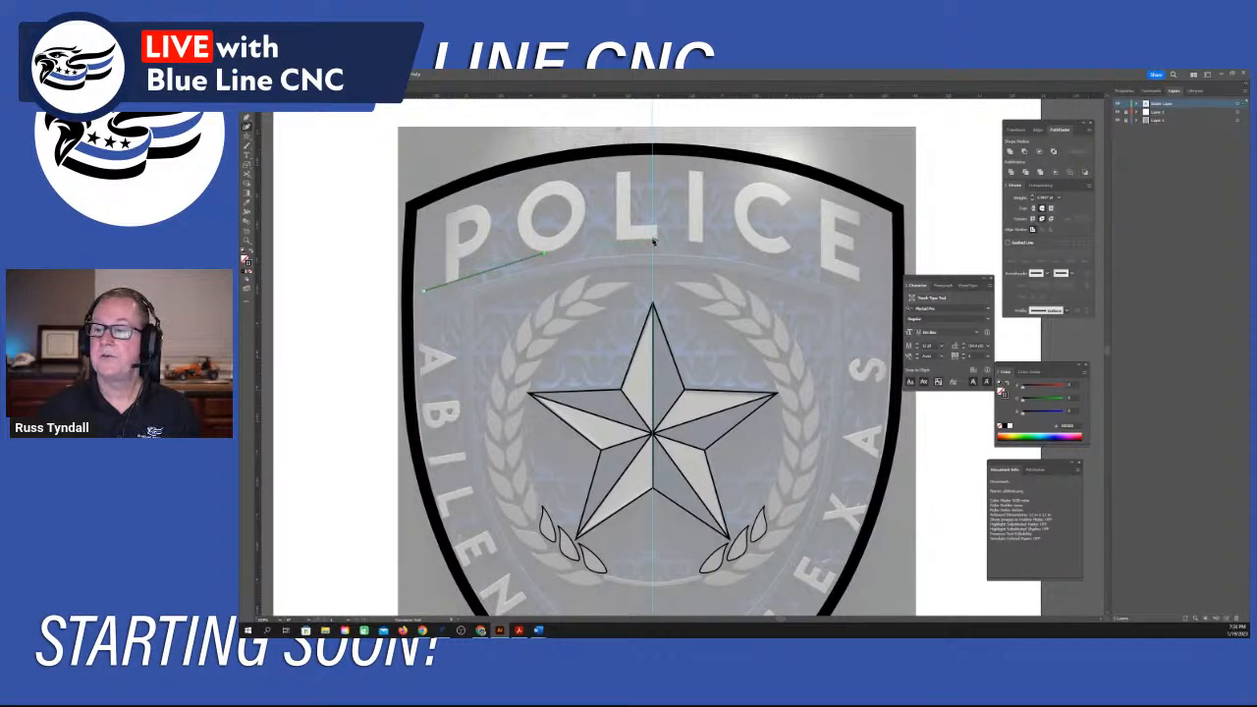
{"action": "left_click_drag", "start_coordinate": [653, 240], "coordinate": [748, 257]}
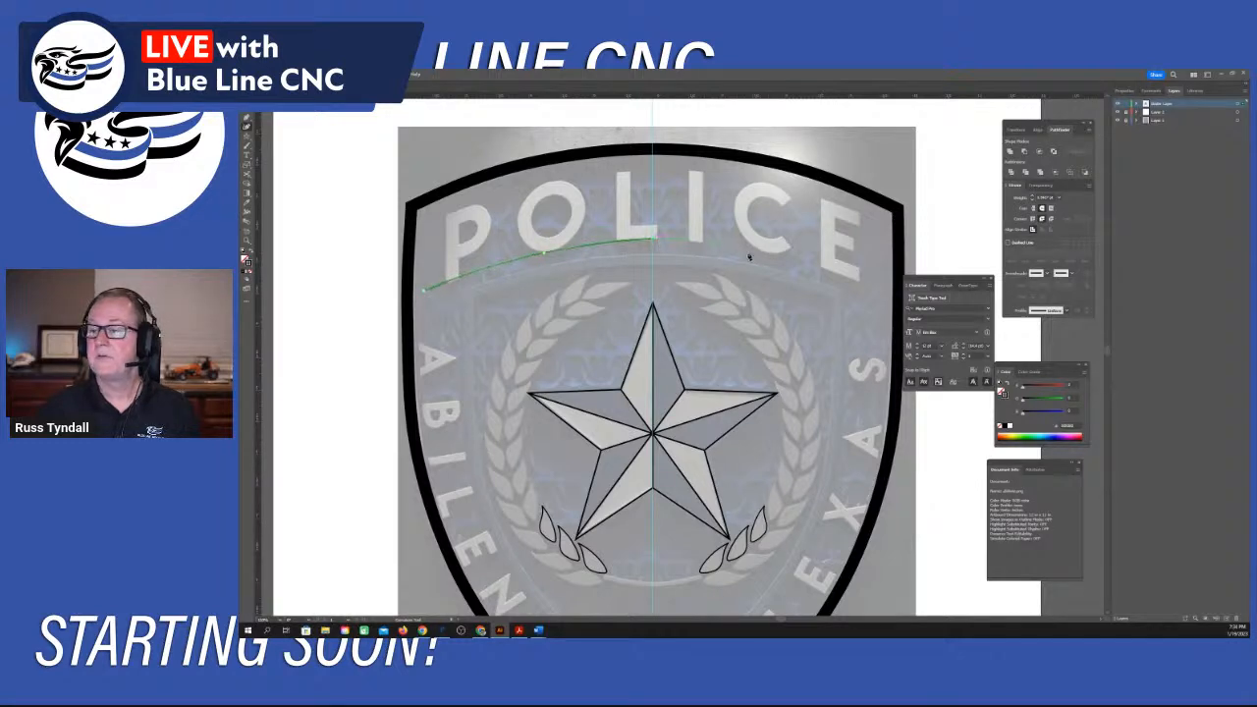
{"action": "left_click", "coordinate": [756, 254]}
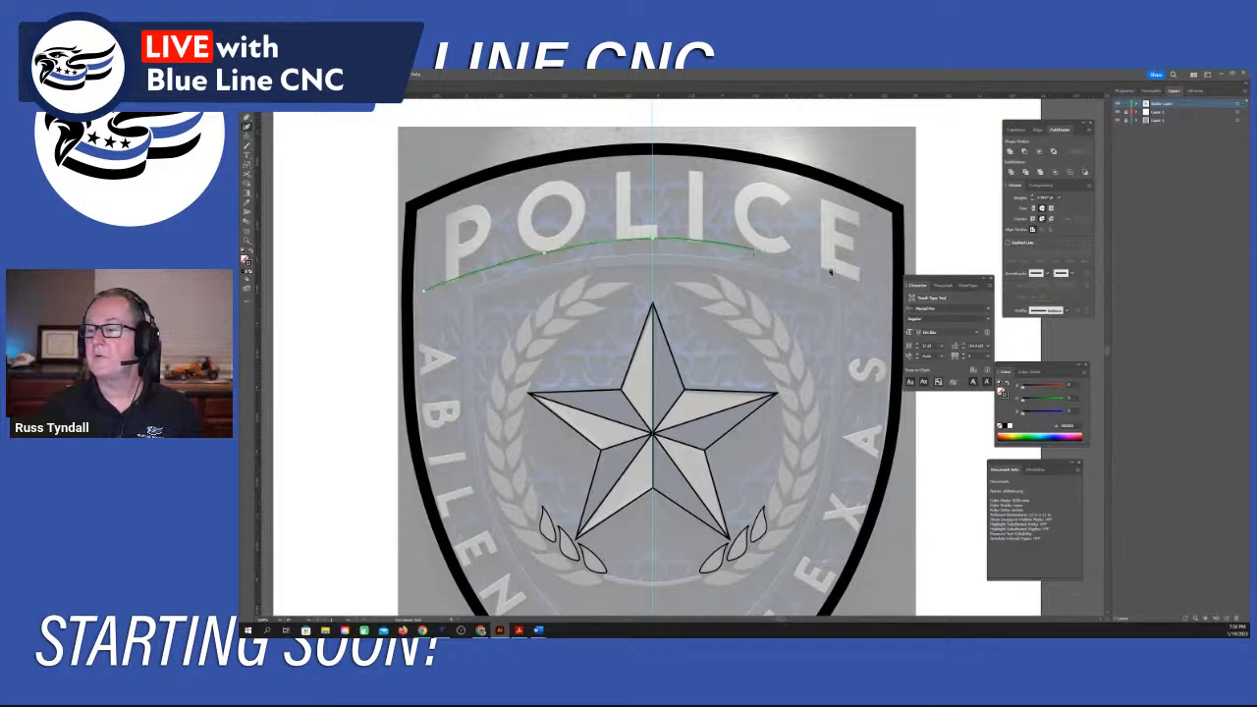
{"action": "left_click", "coordinate": [881, 291]}
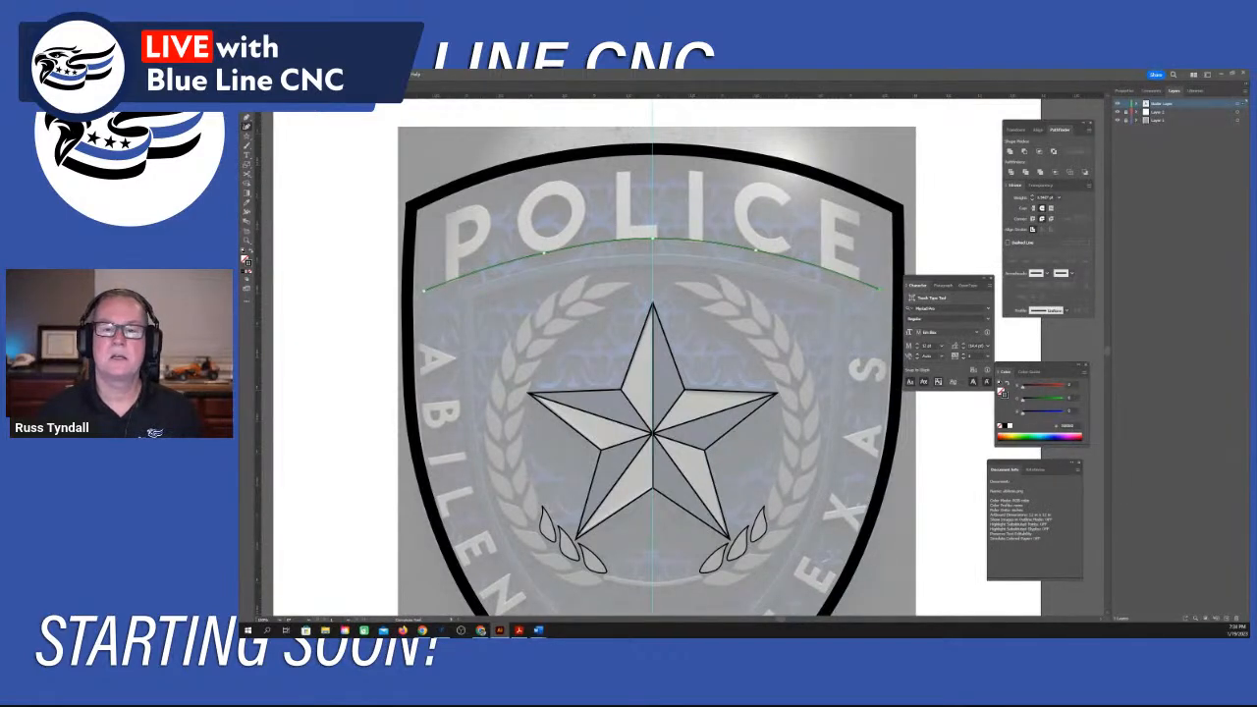
{"action": "left_click", "coordinate": [247, 156]}
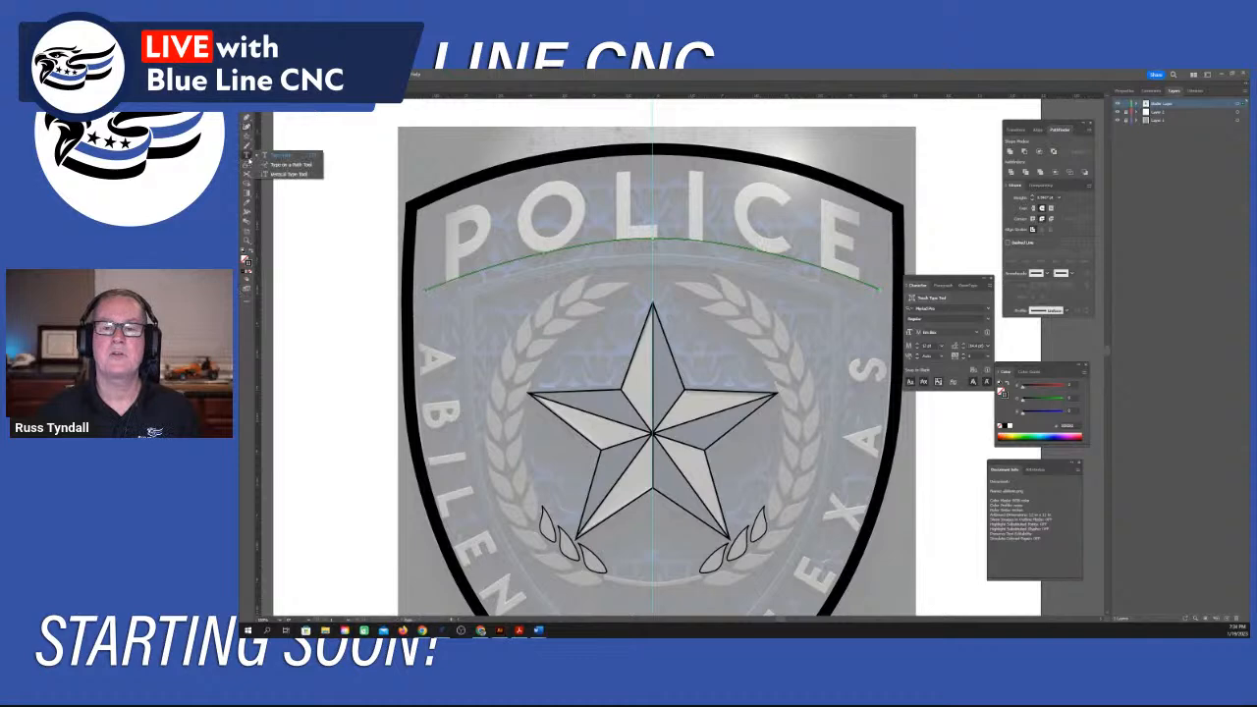
Type POLICE along the arc with the Type on a Path tool, replacing the placeholder text.
{"action": "left_click", "coordinate": [291, 164]}
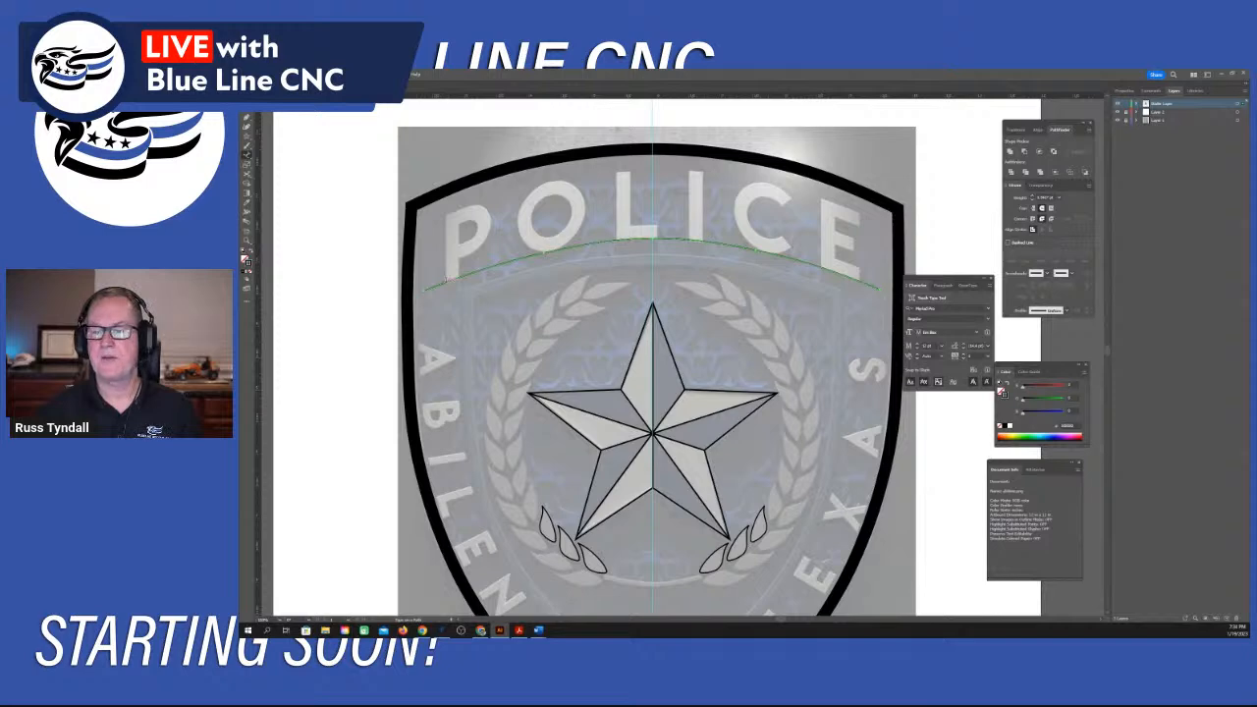
{"action": "left_click", "coordinate": [443, 281]}
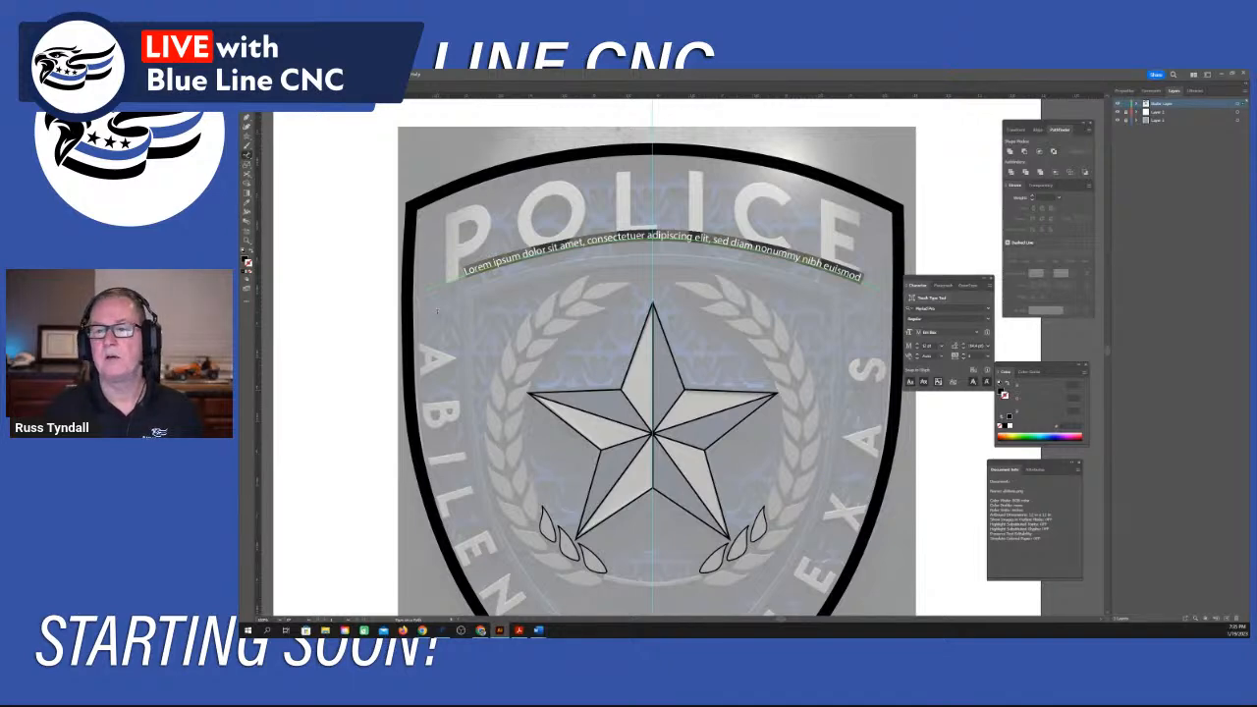
{"action": "key", "text": "BackSpace"}
{"action": "type", "text": "Po"}
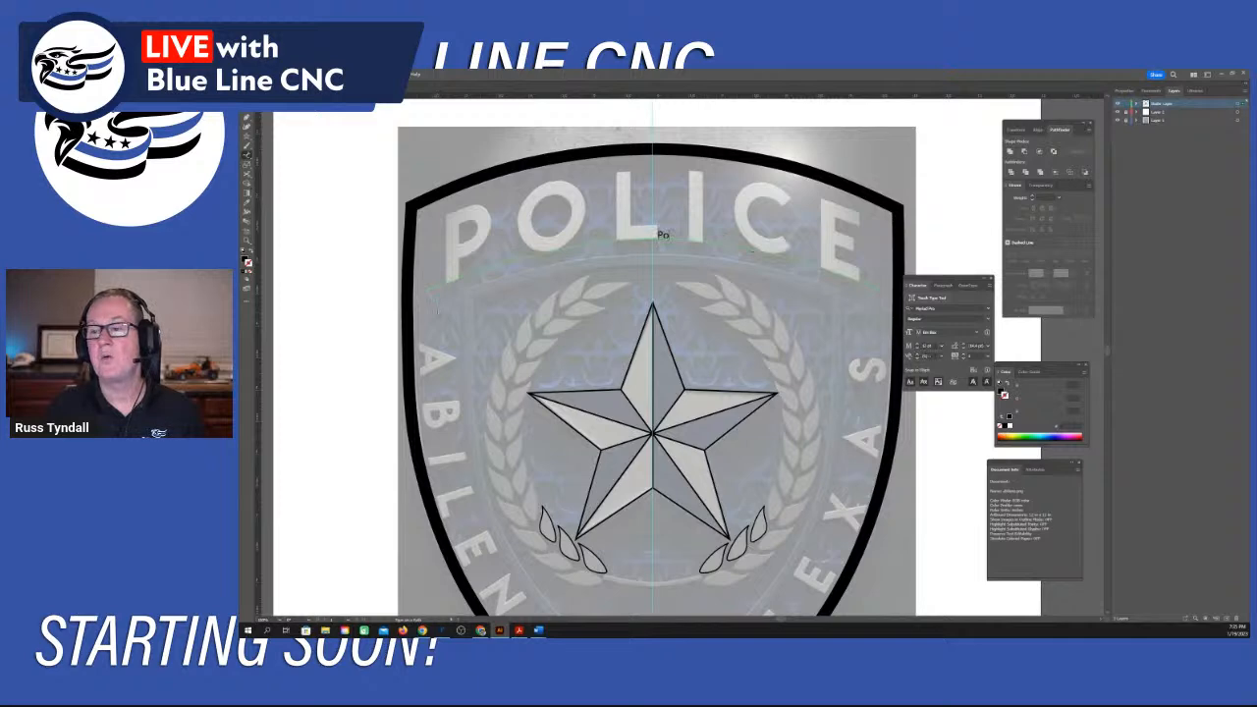
{"action": "type", "text": "L"}
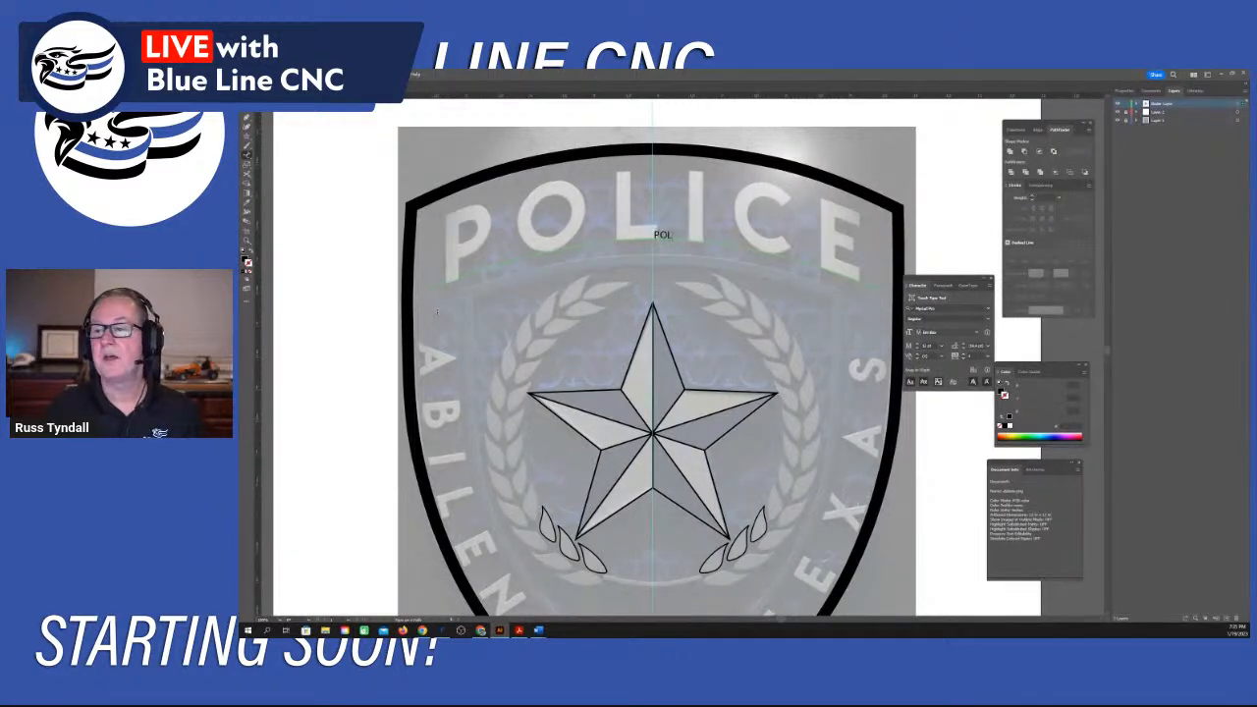
{"action": "type", "text": "ICE"}
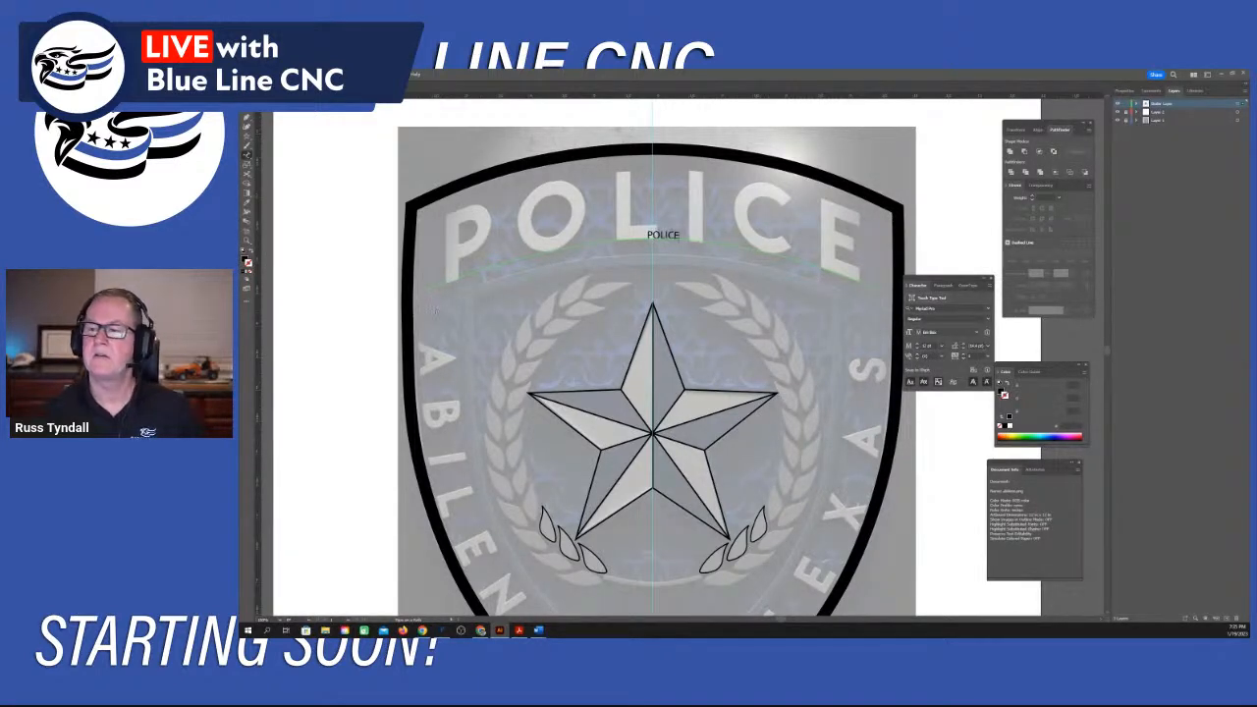
{"action": "left_click_drag", "start_coordinate": [678, 234], "coordinate": [646, 235]}
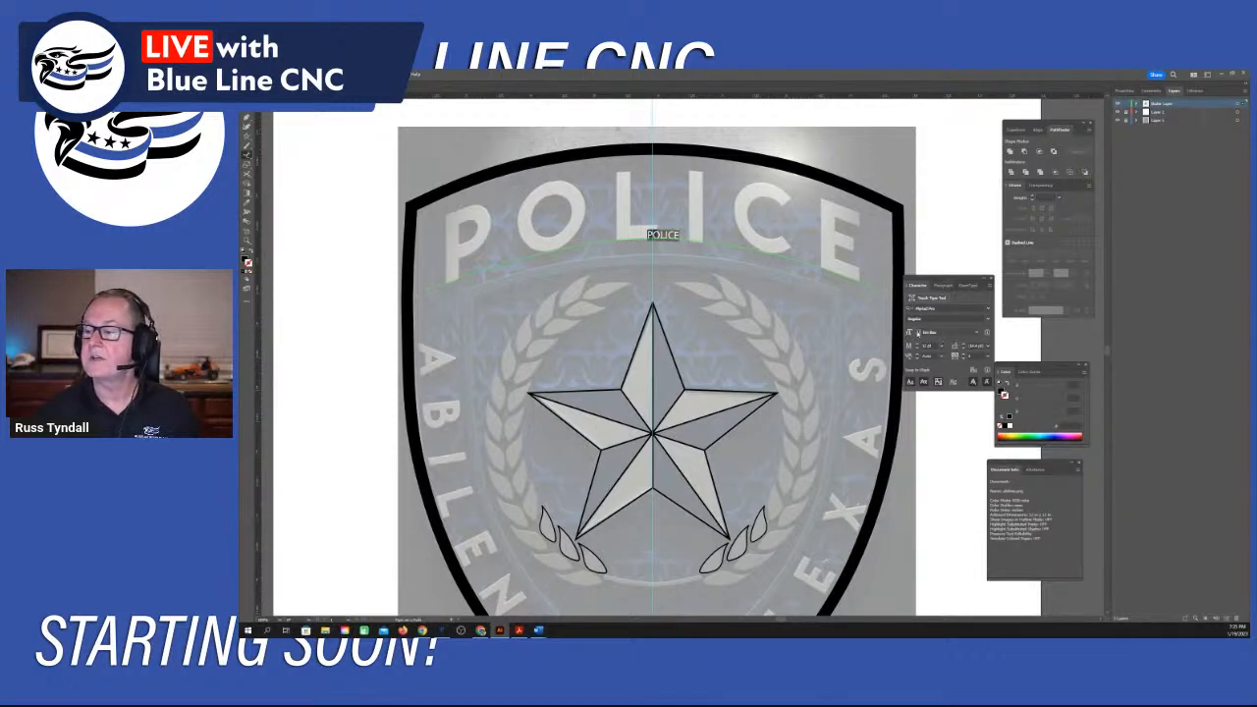
{"action": "left_click_drag", "start_coordinate": [937, 279], "coordinate": [942, 223]}
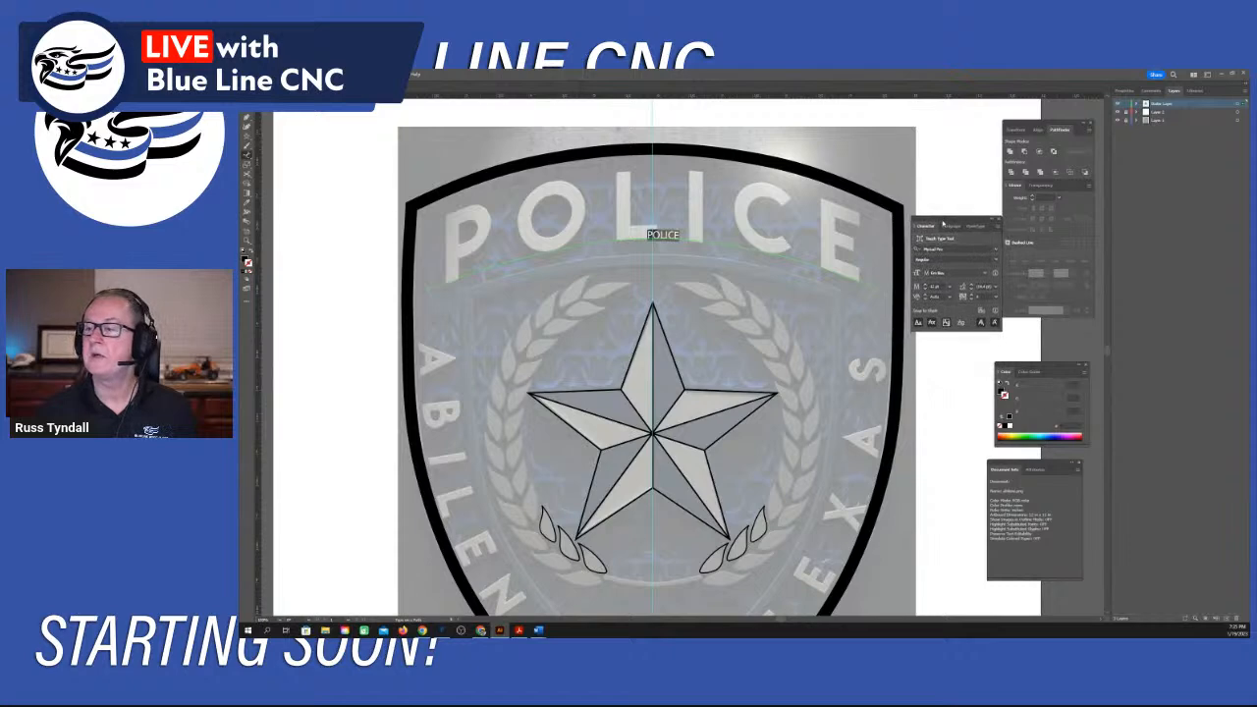
Enlarge the POLICE text by stepping its font size up several times.
{"action": "left_click", "coordinate": [926, 284]}
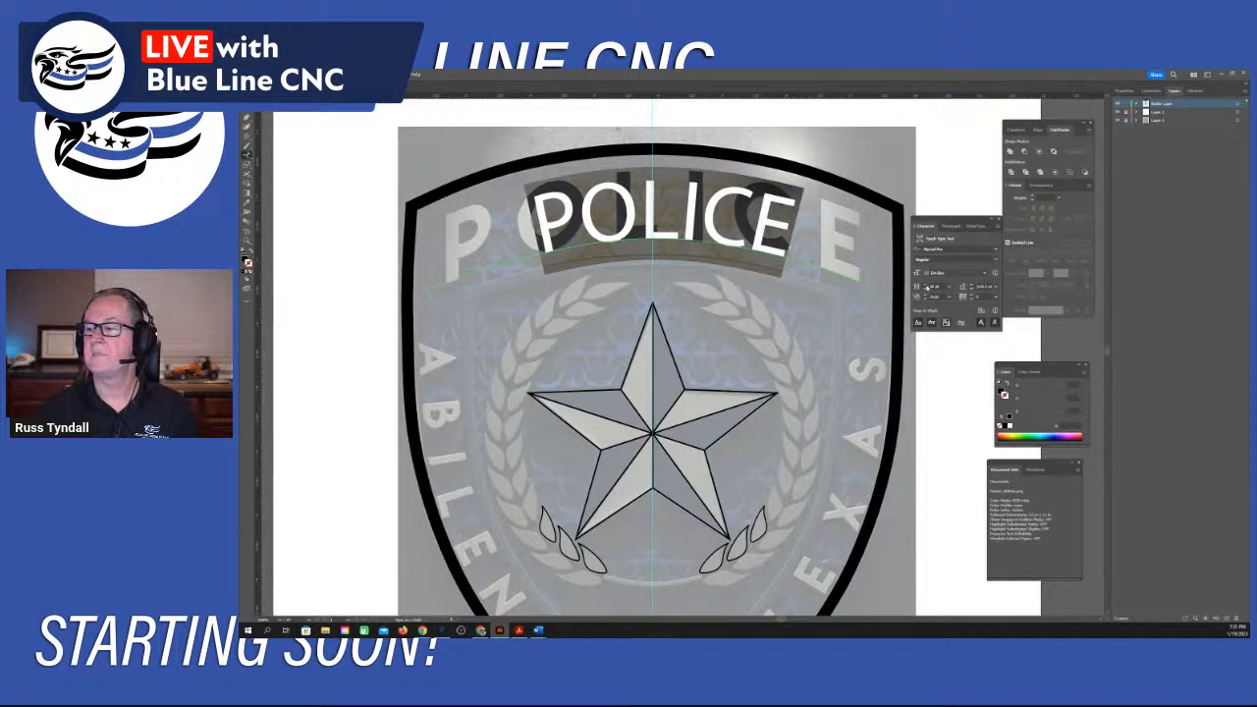
{"action": "left_click", "coordinate": [925, 286]}
{"action": "left_click", "coordinate": [925, 285]}
{"action": "left_click", "coordinate": [926, 285]}
{"action": "left_click", "coordinate": [926, 286]}
{"action": "left_click", "coordinate": [926, 285]}
{"action": "left_click", "coordinate": [926, 286]}
{"action": "left_click", "coordinate": [926, 286]}
{"action": "left_click", "coordinate": [926, 286]}
{"action": "left_click", "coordinate": [926, 285]}
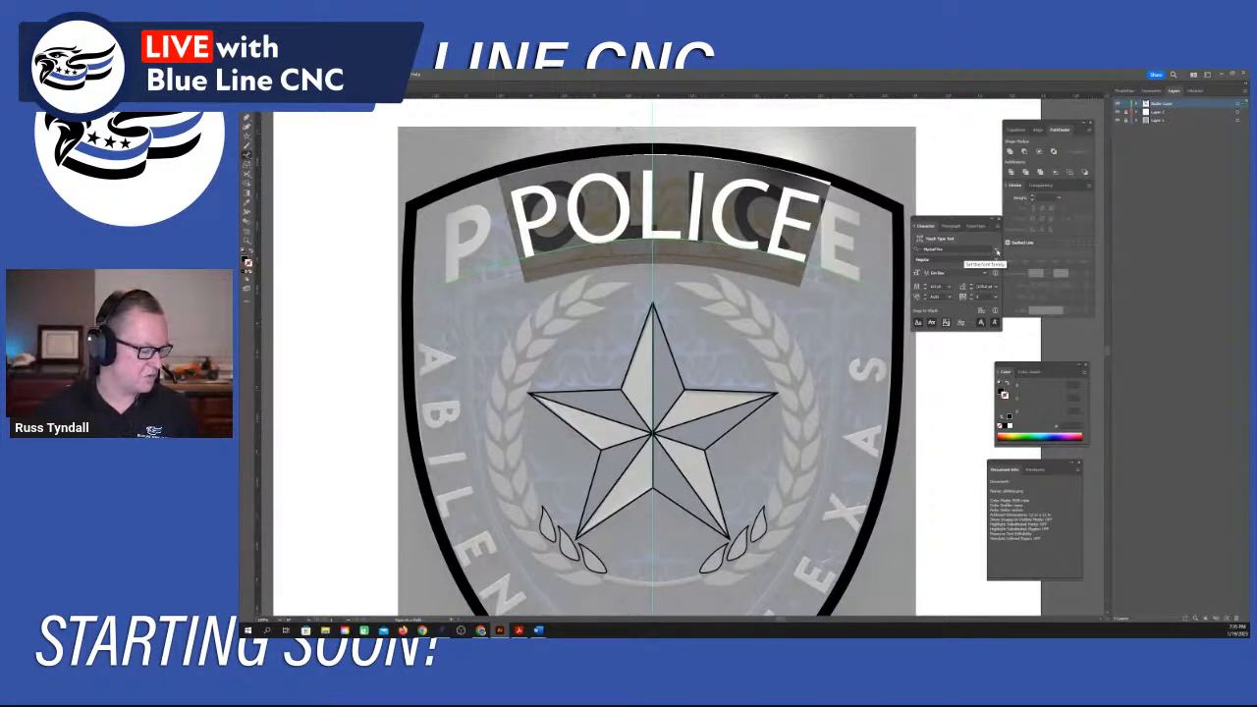
Set POLICE in Source Sans Variable with the Semibold weight.
{"action": "left_click", "coordinate": [996, 253]}
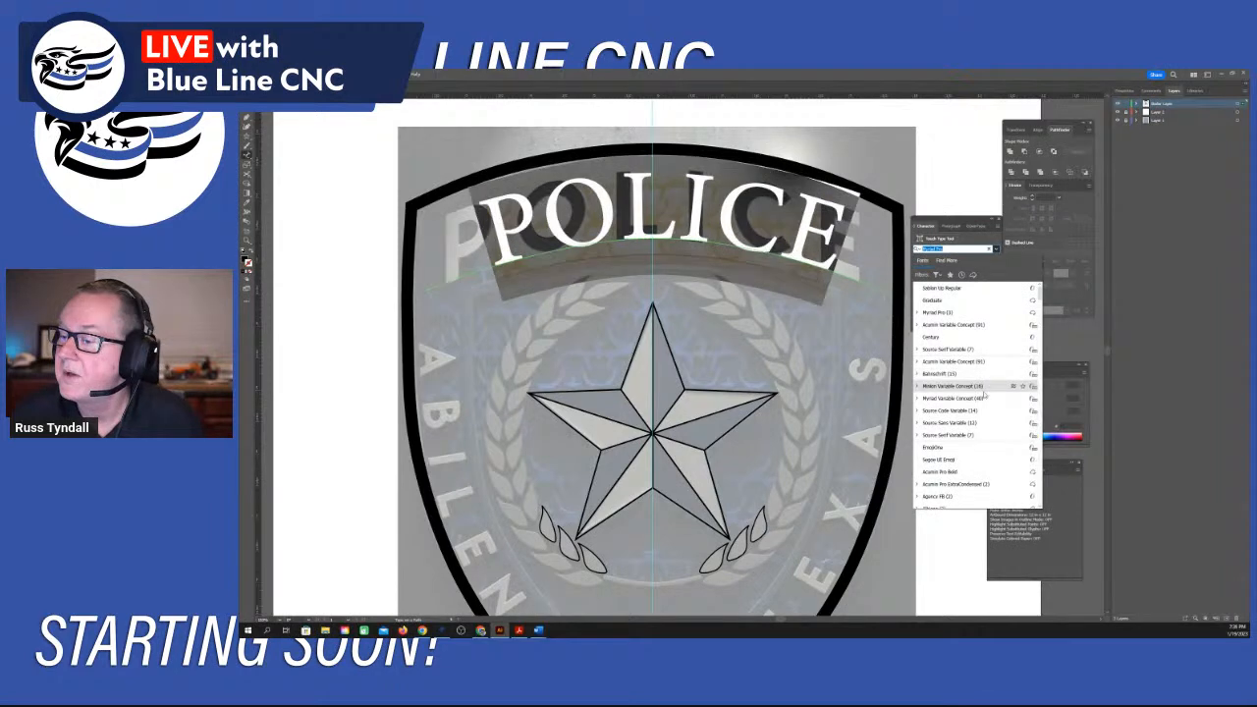
{"action": "left_click", "coordinate": [980, 422]}
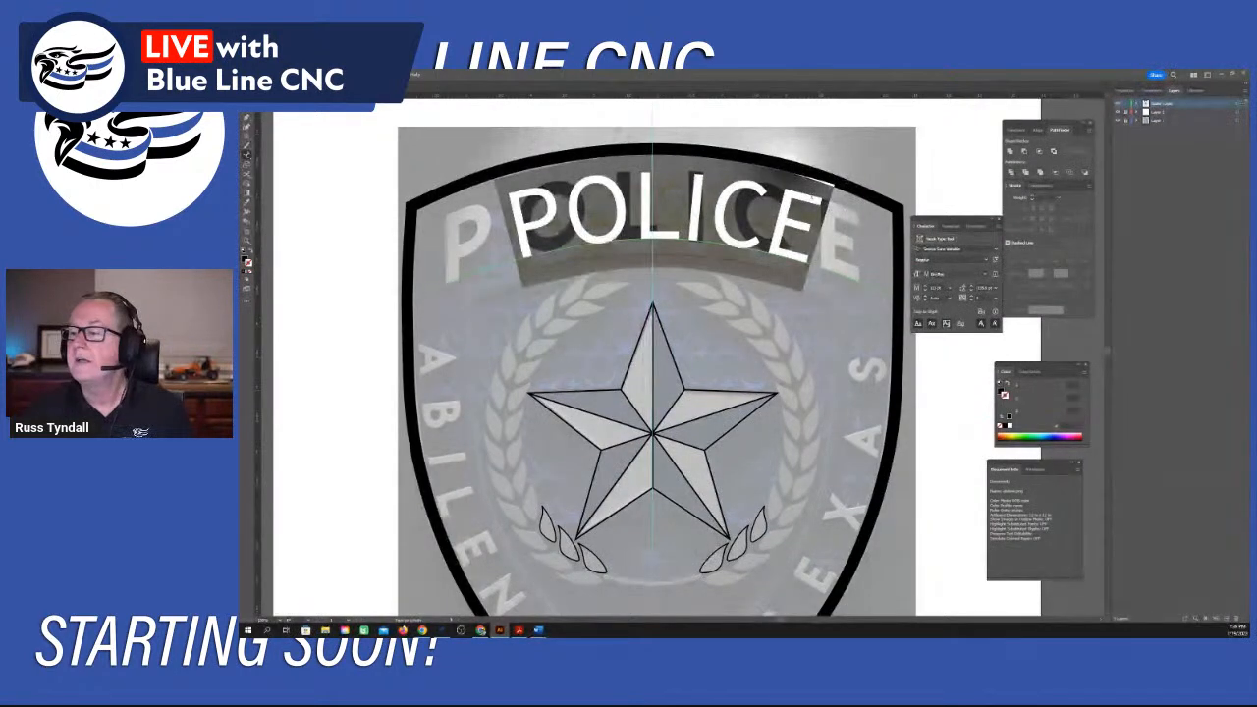
{"action": "left_click", "coordinate": [986, 263]}
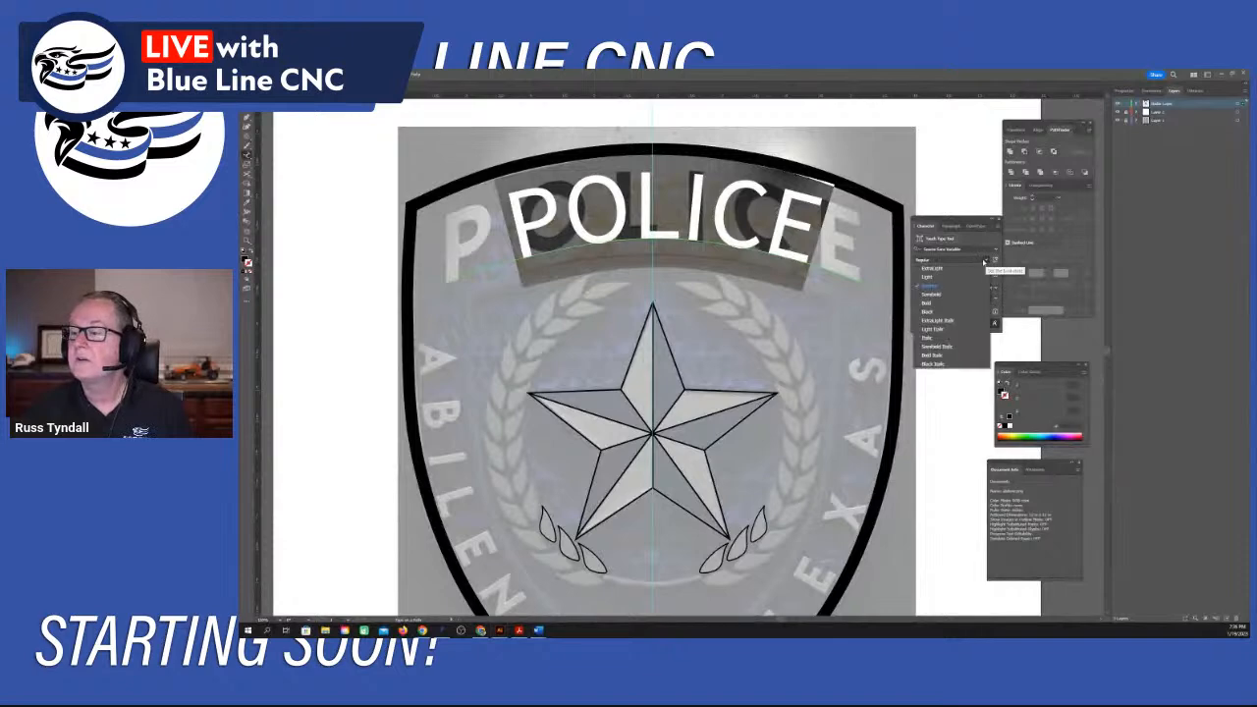
{"action": "left_click", "coordinate": [934, 297]}
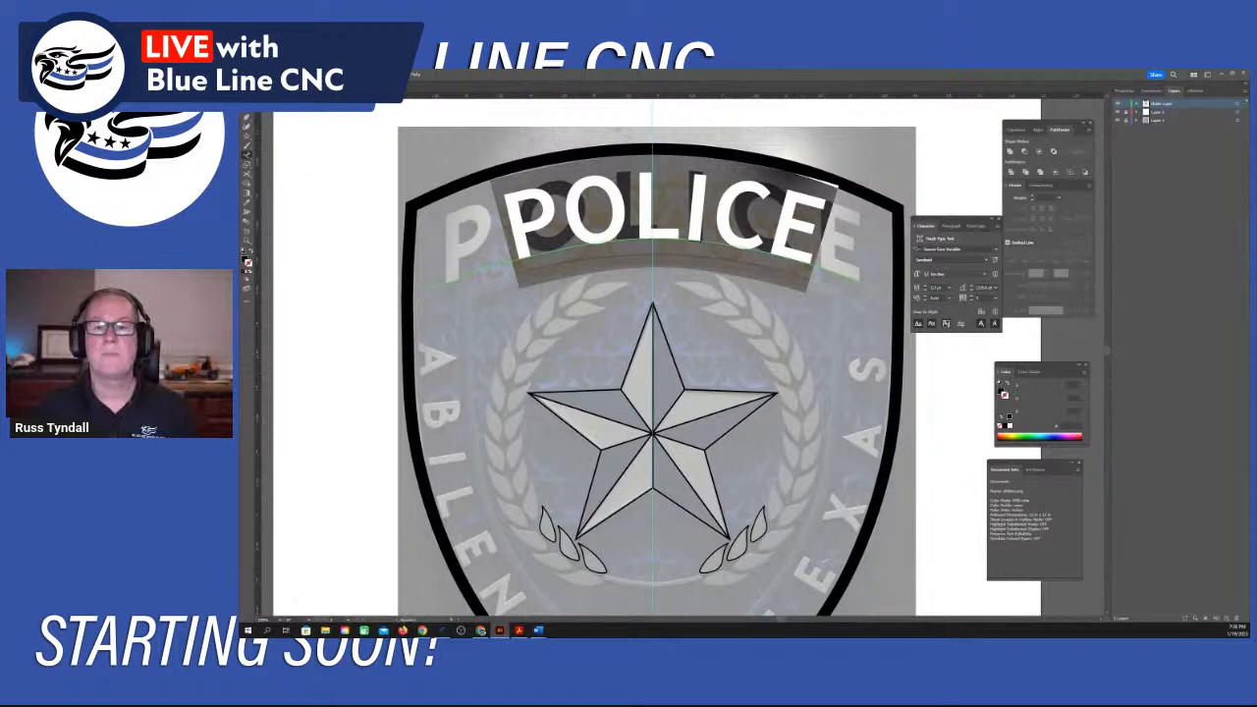
{"action": "key", "text": "Escape"}
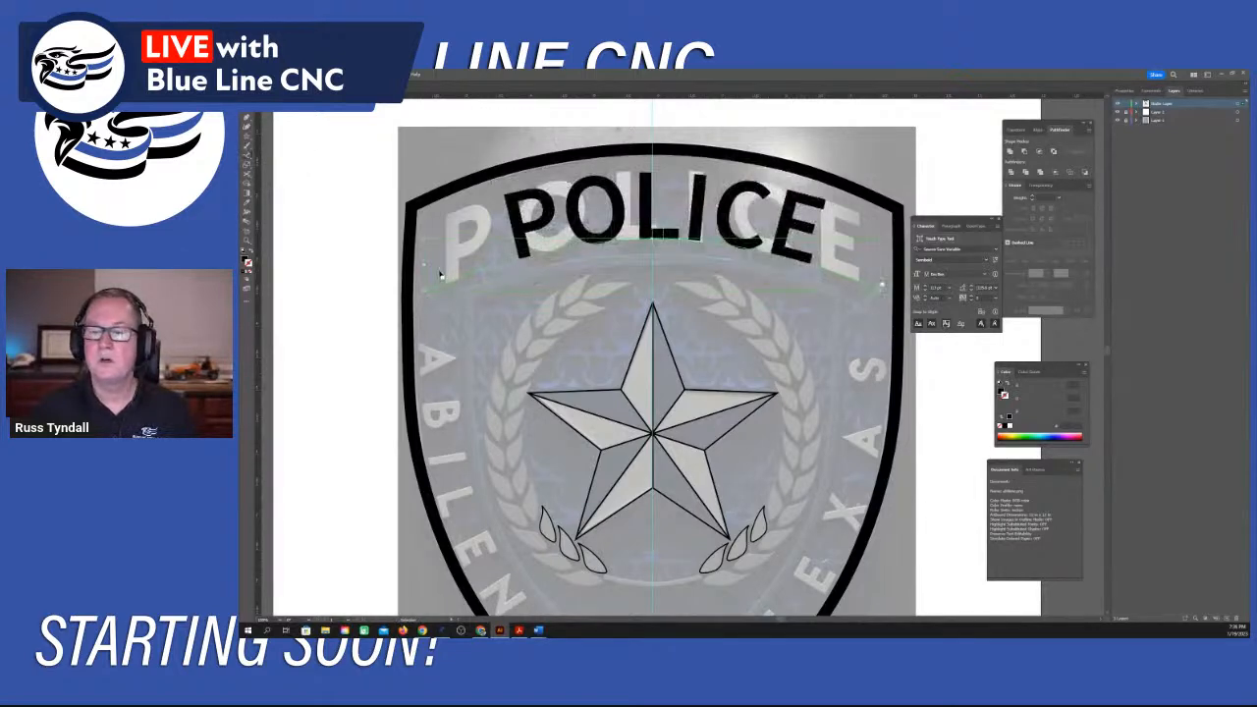
Select the POLICE path text and slide it left along the arc.
{"action": "left_click", "coordinate": [441, 275]}
{"action": "left_click_drag", "start_coordinate": [436, 275], "coordinate": [430, 286]}
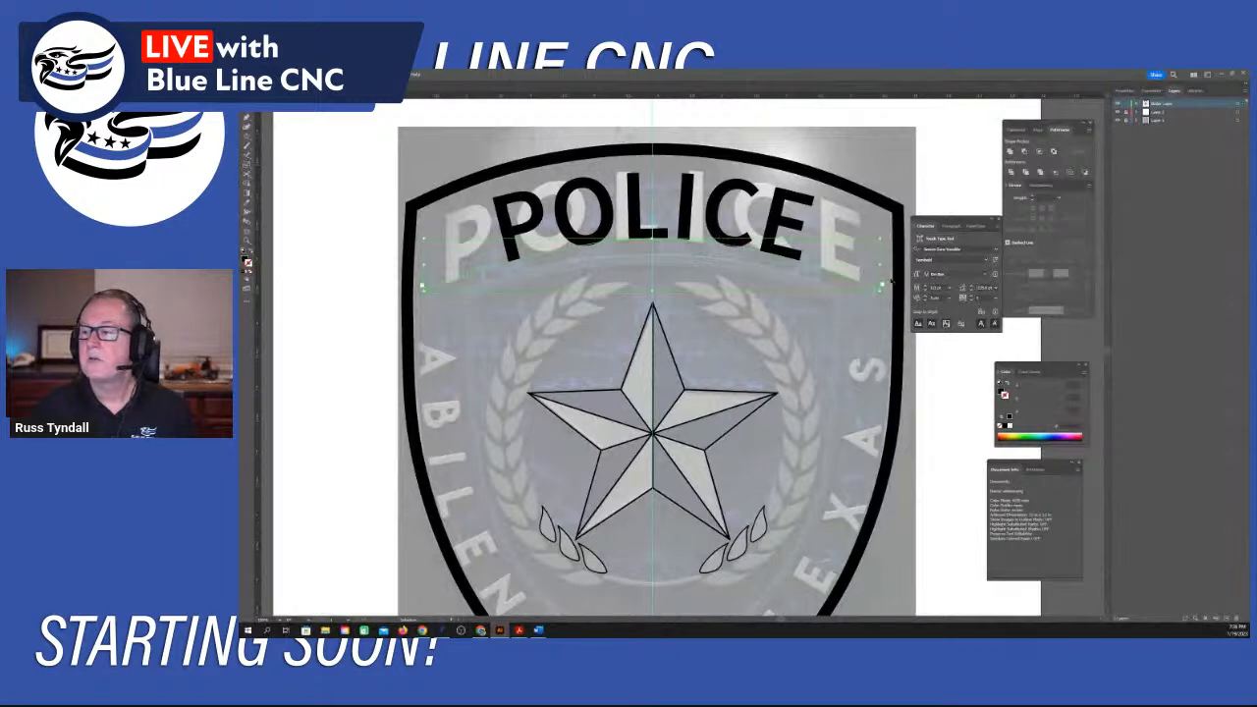
{"action": "mouse_move", "coordinate": [882, 283]}
{"action": "left_mouse_down"}
{"action": "mouse_move", "coordinate": [803, 263]}
{"action": "mouse_move", "coordinate": [794, 273]}
{"action": "mouse_move", "coordinate": [799, 261]}
{"action": "mouse_move", "coordinate": [868, 292]}
{"action": "left_mouse_up"}
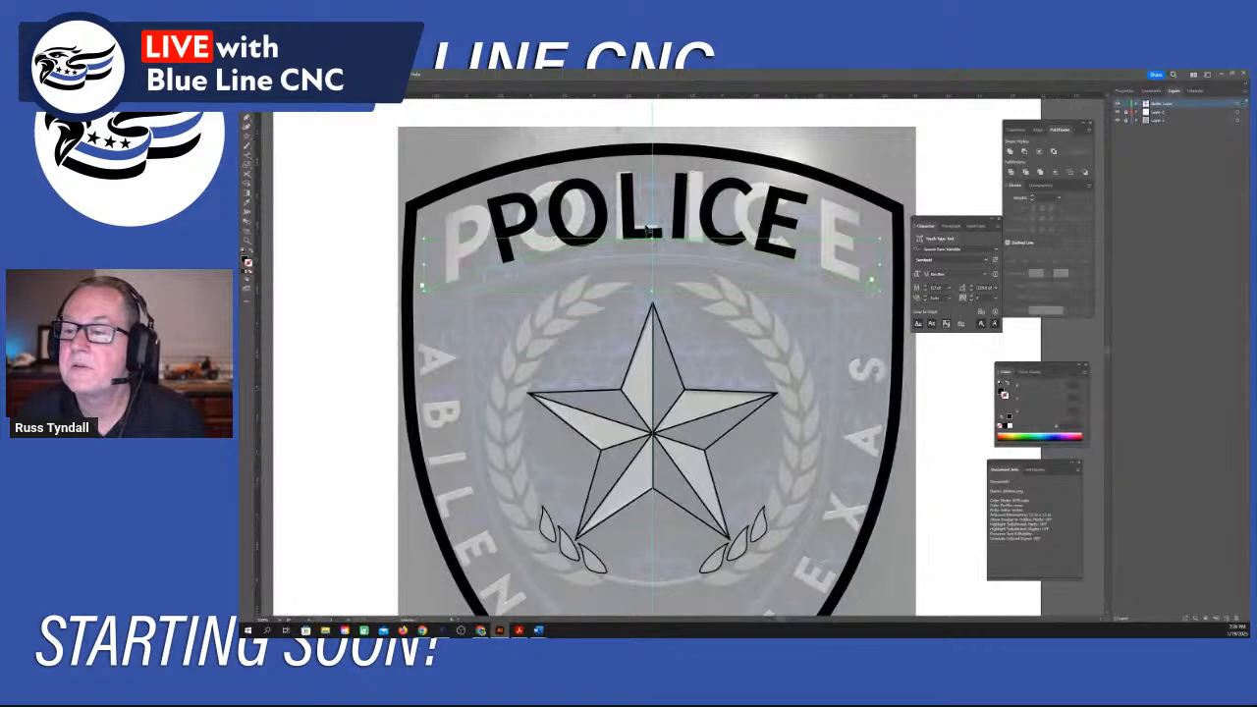
{"action": "left_click_drag", "start_coordinate": [646, 229], "coordinate": [643, 228]}
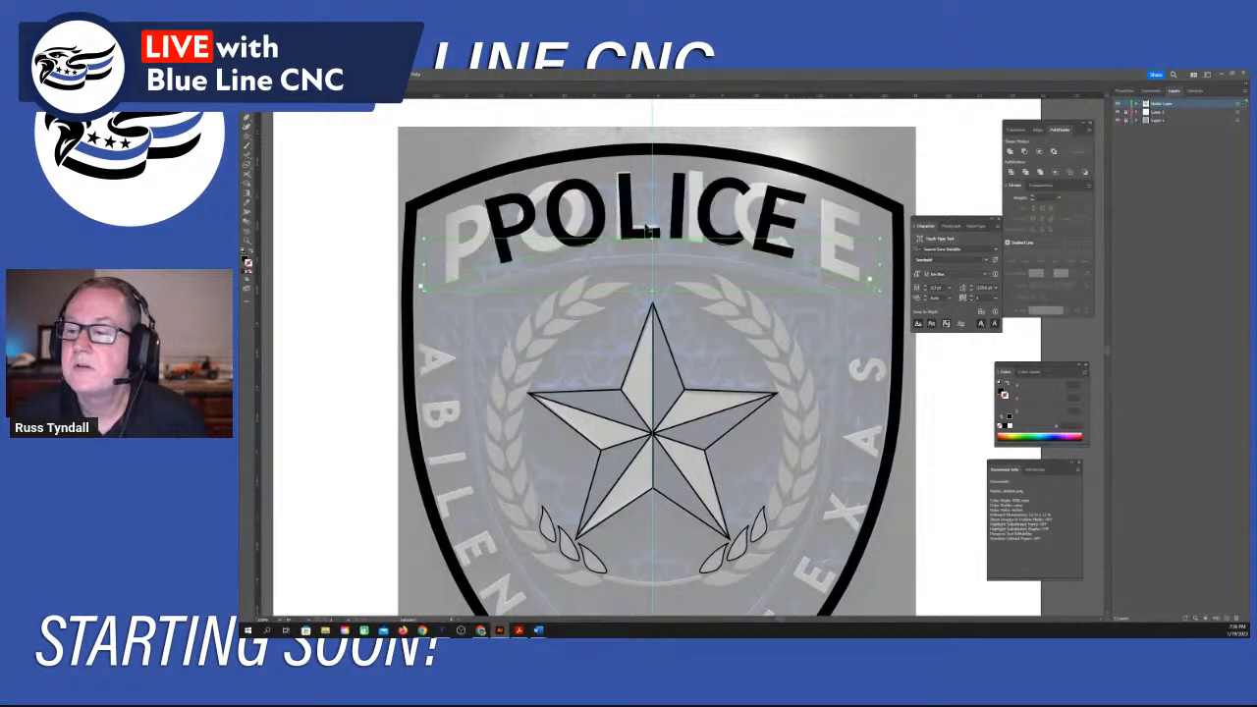
{"action": "double_click", "coordinate": [644, 228]}
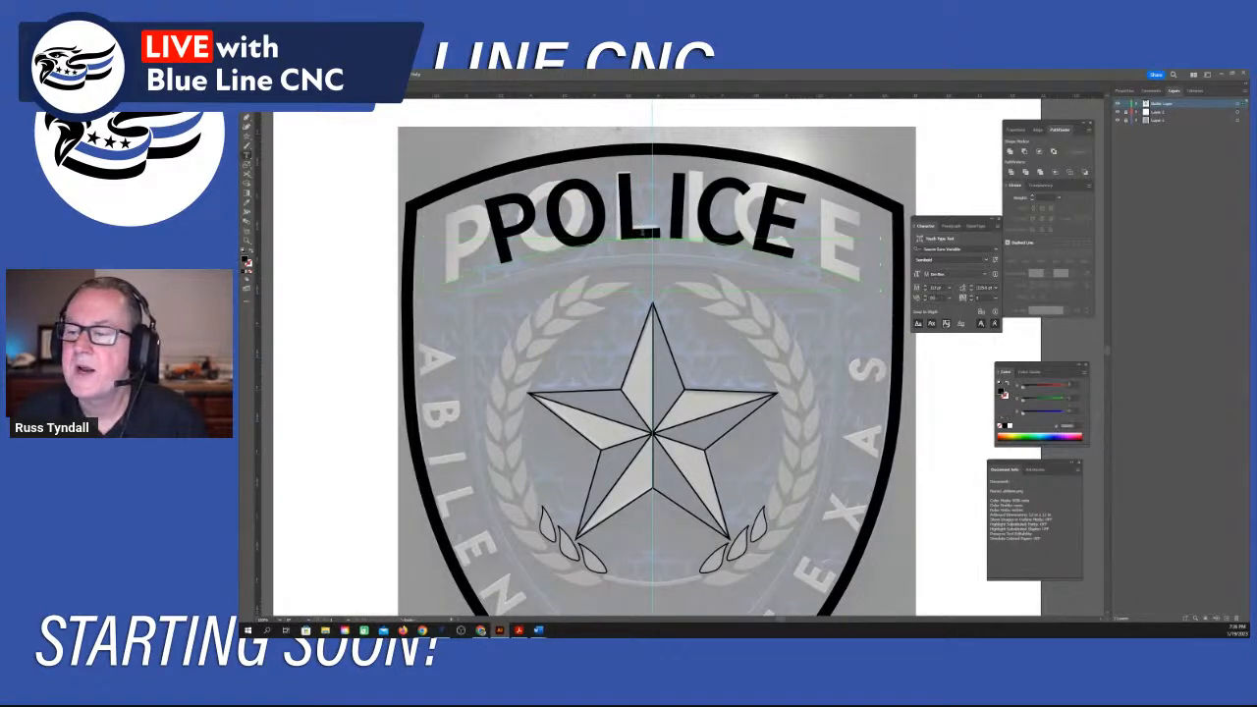
{"action": "key", "text": "Escape"}
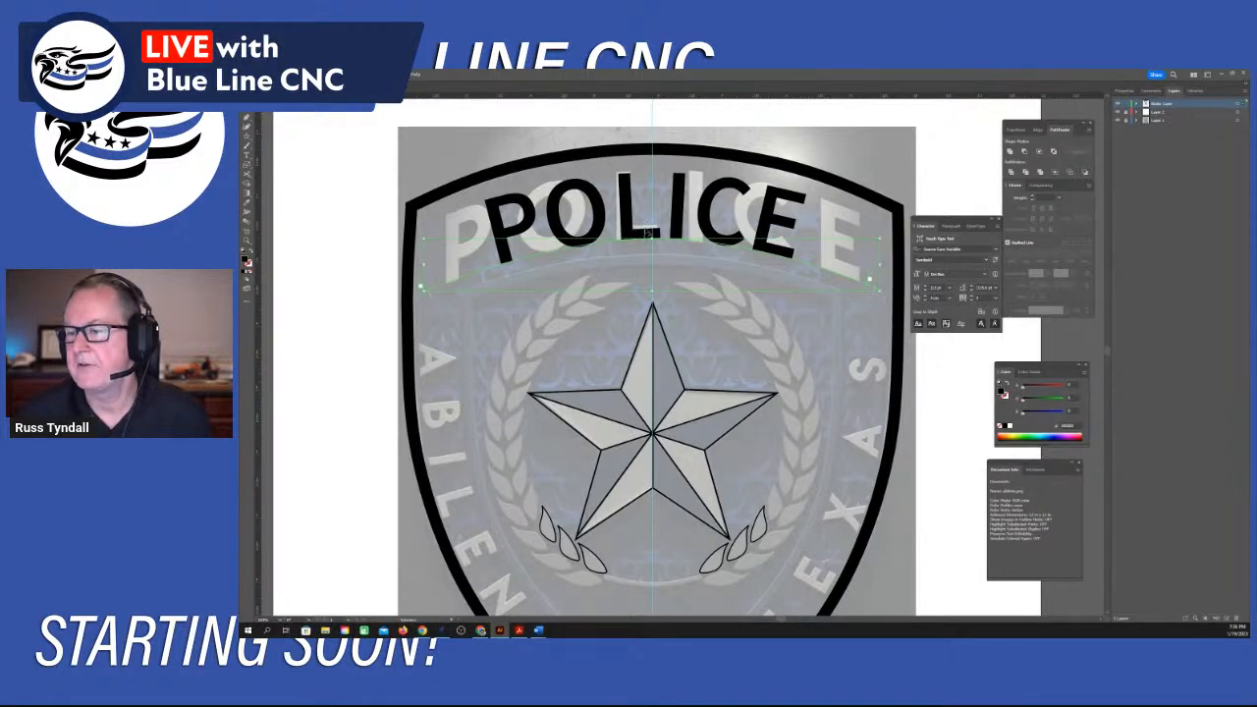
{"action": "left_click_drag", "start_coordinate": [645, 232], "coordinate": [606, 237]}
Fine-tune POLICE's position along the curve until it is centred over the badge lettering.
{"action": "left_click_drag", "start_coordinate": [420, 286], "coordinate": [419, 286]}
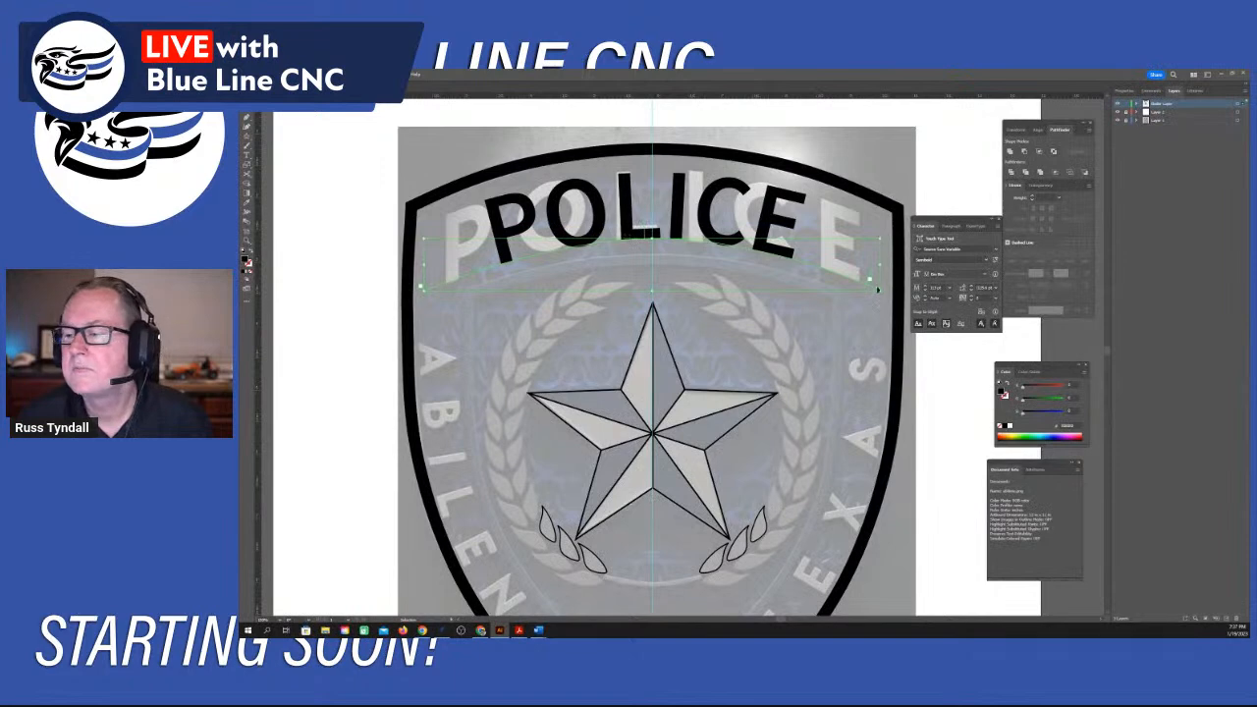
{"action": "left_click_drag", "start_coordinate": [869, 277], "coordinate": [767, 259]}
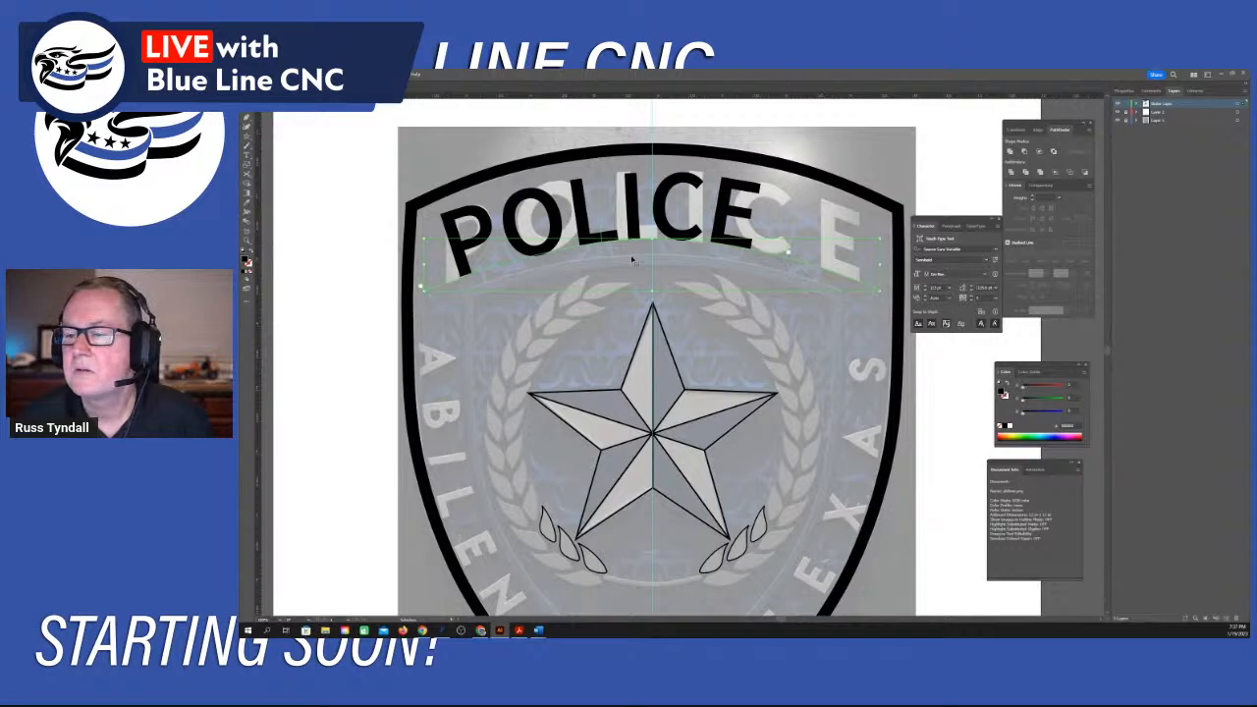
{"action": "left_click_drag", "start_coordinate": [603, 234], "coordinate": [635, 241]}
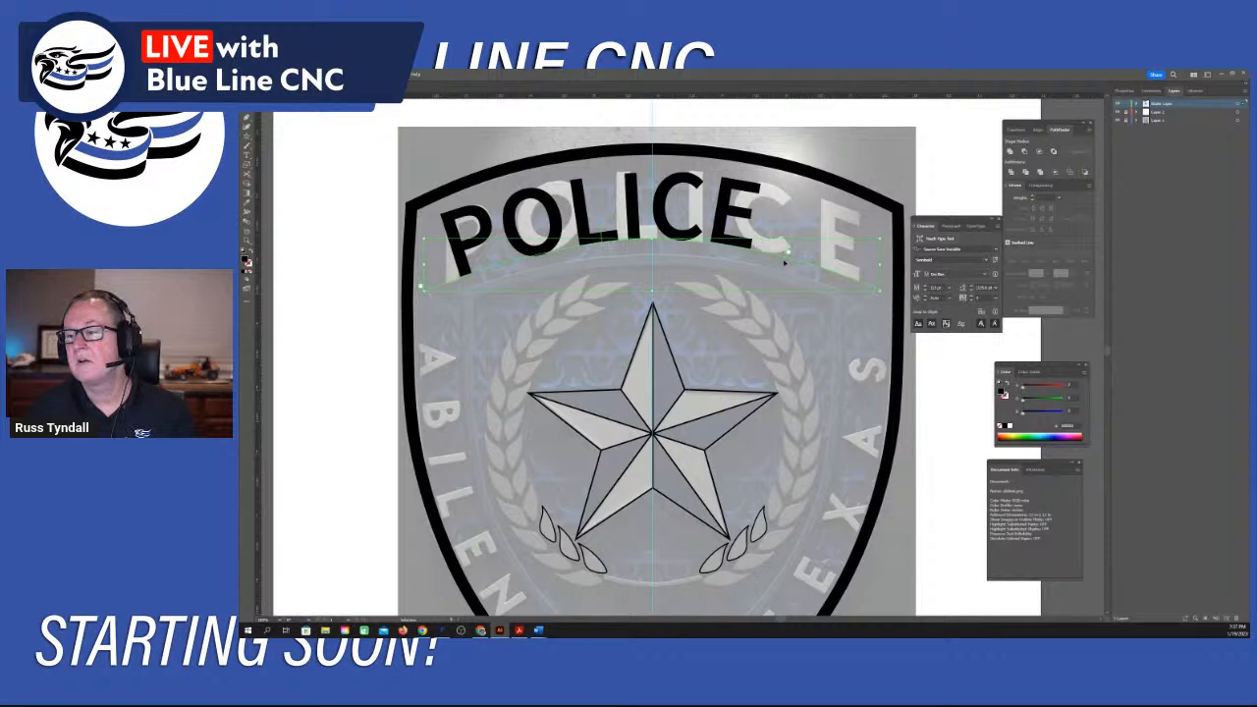
{"action": "left_click_drag", "start_coordinate": [786, 260], "coordinate": [874, 306]}
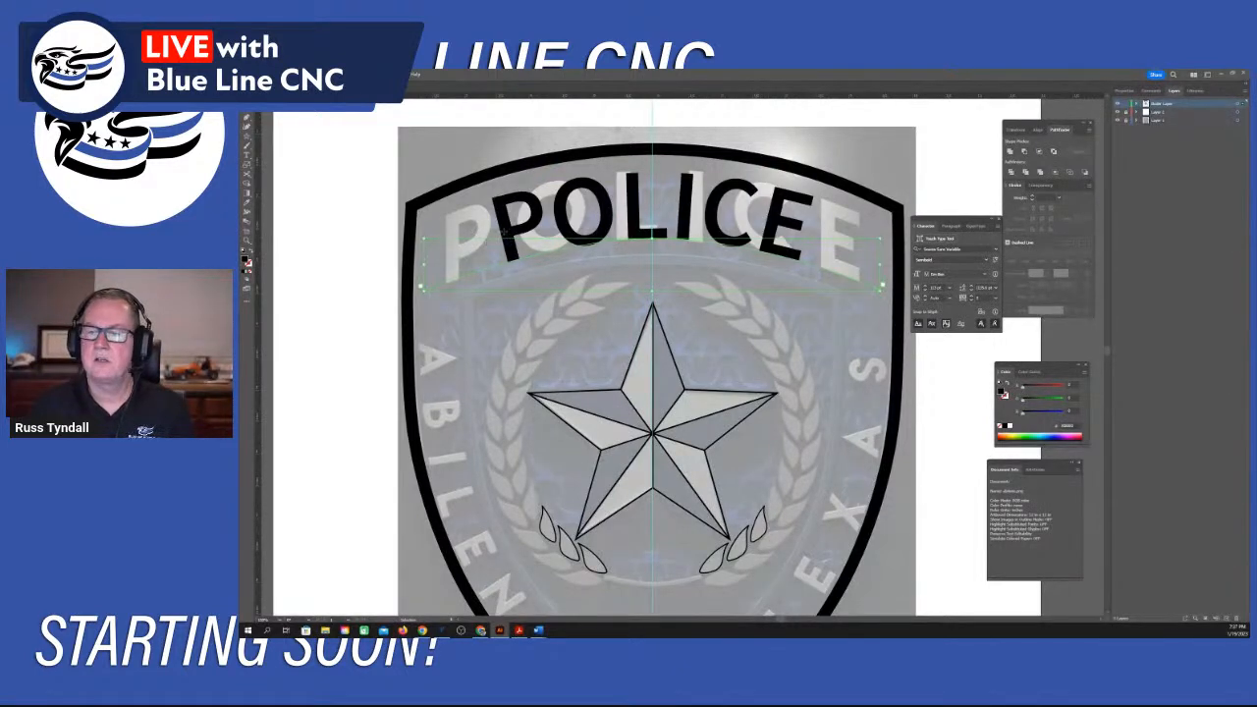
{"action": "key", "text": "a"}
{"action": "mouse_move", "coordinate": [595, 193]}
{"action": "left_mouse_down"}
{"action": "mouse_move", "coordinate": [540, 201]}
{"action": "mouse_move", "coordinate": [593, 190]}
{"action": "left_mouse_up"}
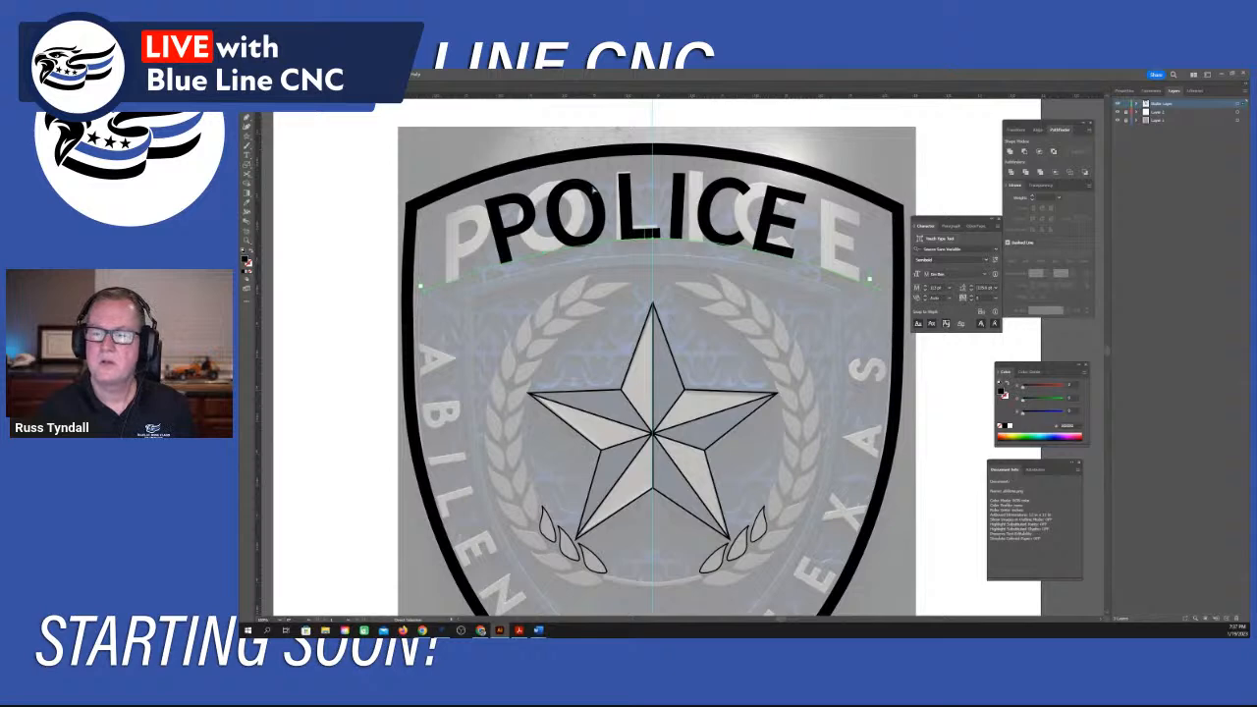
{"action": "left_click_drag", "start_coordinate": [593, 190], "coordinate": [600, 190]}
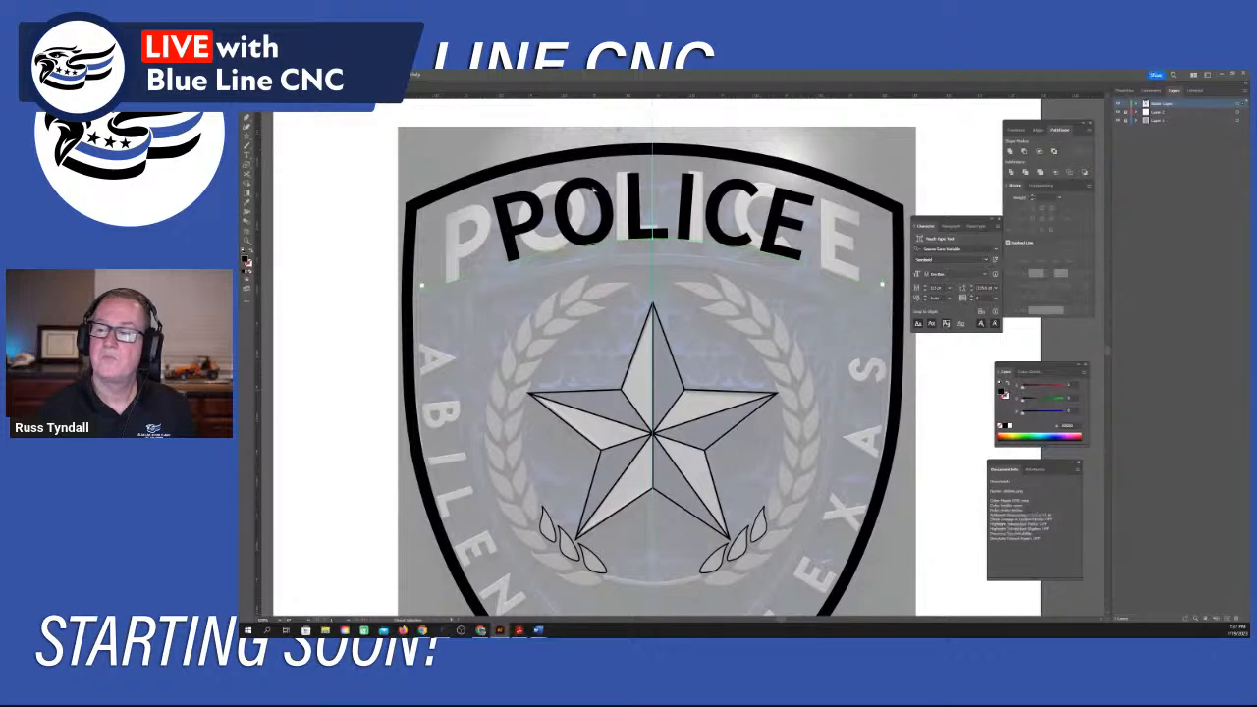
Reduce POLICE's font size twice with Ctrl+Shift+<, then delete the arched text.
{"action": "double_click", "coordinate": [595, 189]}
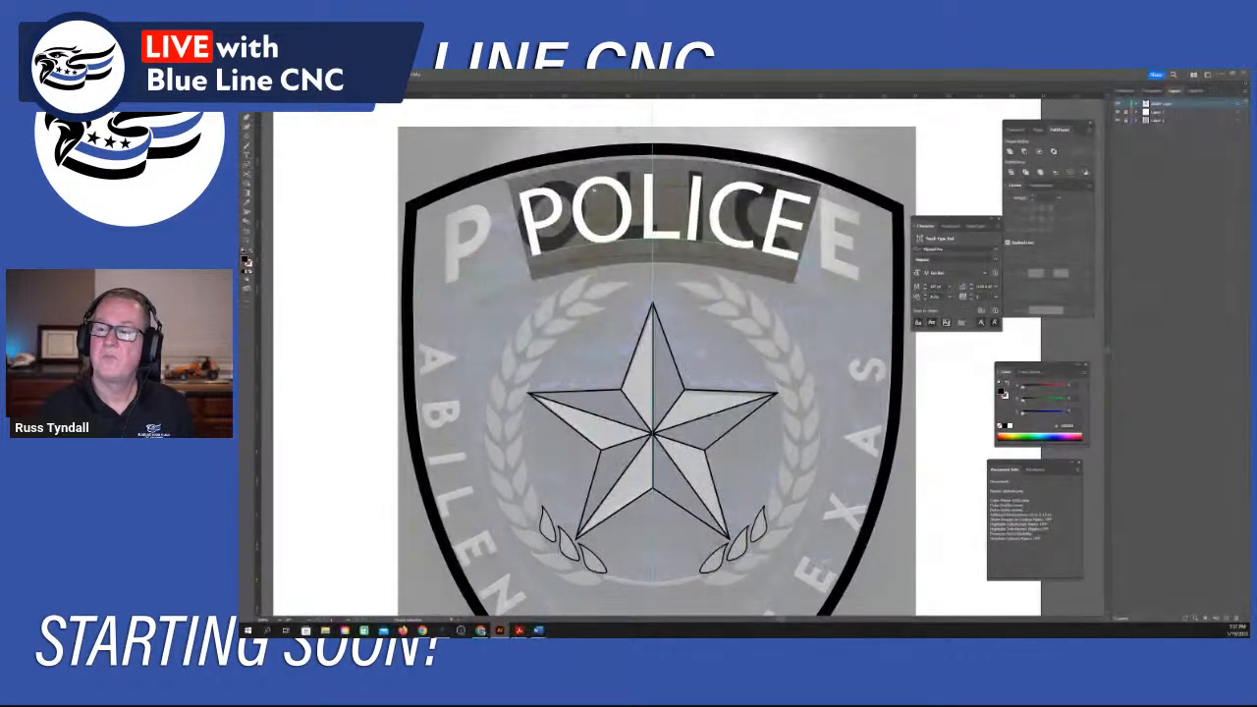
{"action": "key", "text": "ctrl+shift+comma"}
{"action": "key", "text": "ctrl+shift+comma"}
{"action": "key", "text": "ctrl+shift+comma"}
{"action": "key", "text": "ctrl+shift+comma"}
{"action": "key", "text": "ctrl+shift+comma"}
{"action": "key", "text": "ctrl+shift+comma"}
{"action": "key", "text": "ctrl+shift+comma"}
{"action": "key", "text": "ctrl+shift+comma"}
{"action": "key", "text": "ctrl+shift+comma"}
{"action": "key", "text": "ctrl+shift+comma"}
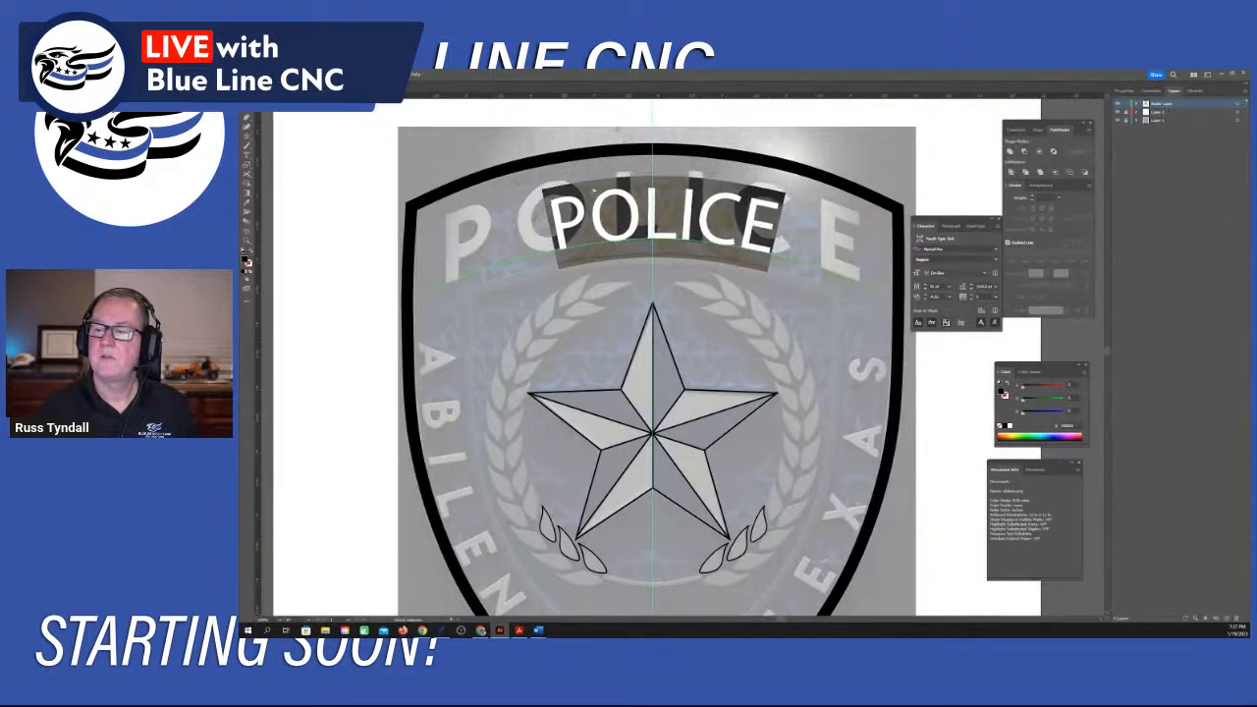
{"action": "key", "text": "ctrl+shift+comma"}
{"action": "key", "text": "ctrl+shift+comma"}
{"action": "key", "text": "ctrl+shift+comma"}
{"action": "key", "text": "ctrl+shift+comma"}
{"action": "key", "text": "ctrl+shift+comma"}
{"action": "key", "text": "ctrl+shift+comma"}
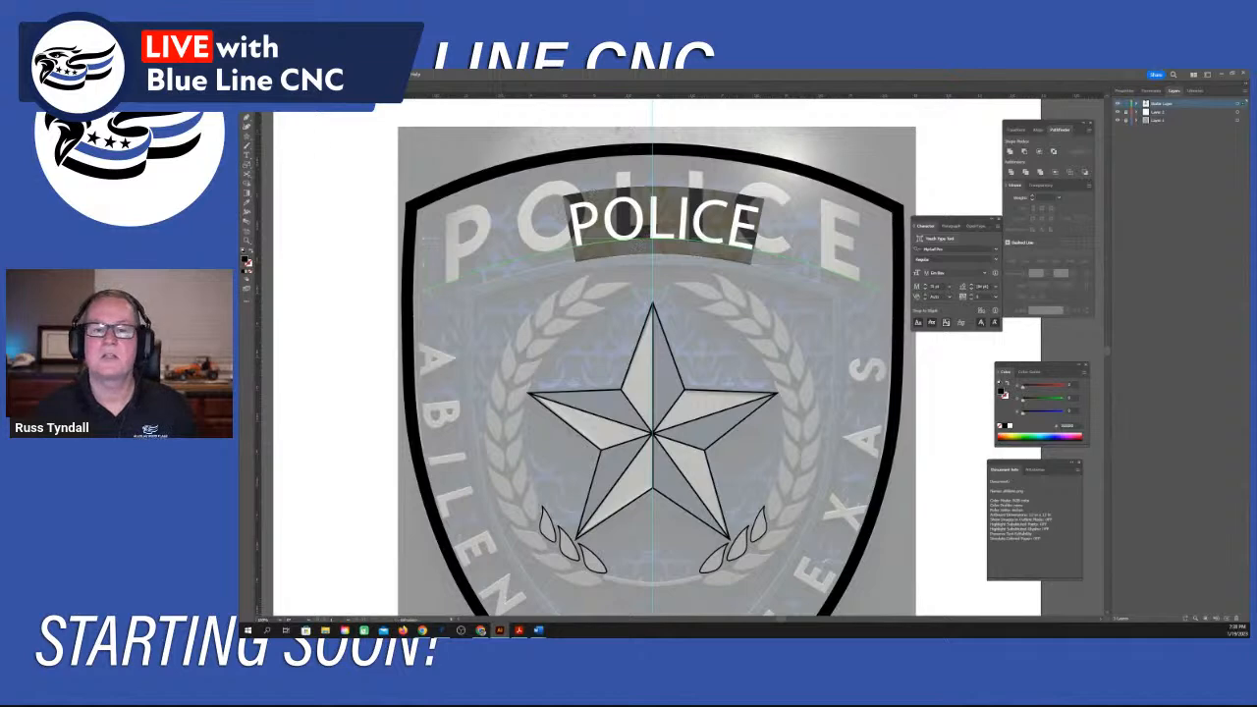
{"action": "key", "text": "Escape"}
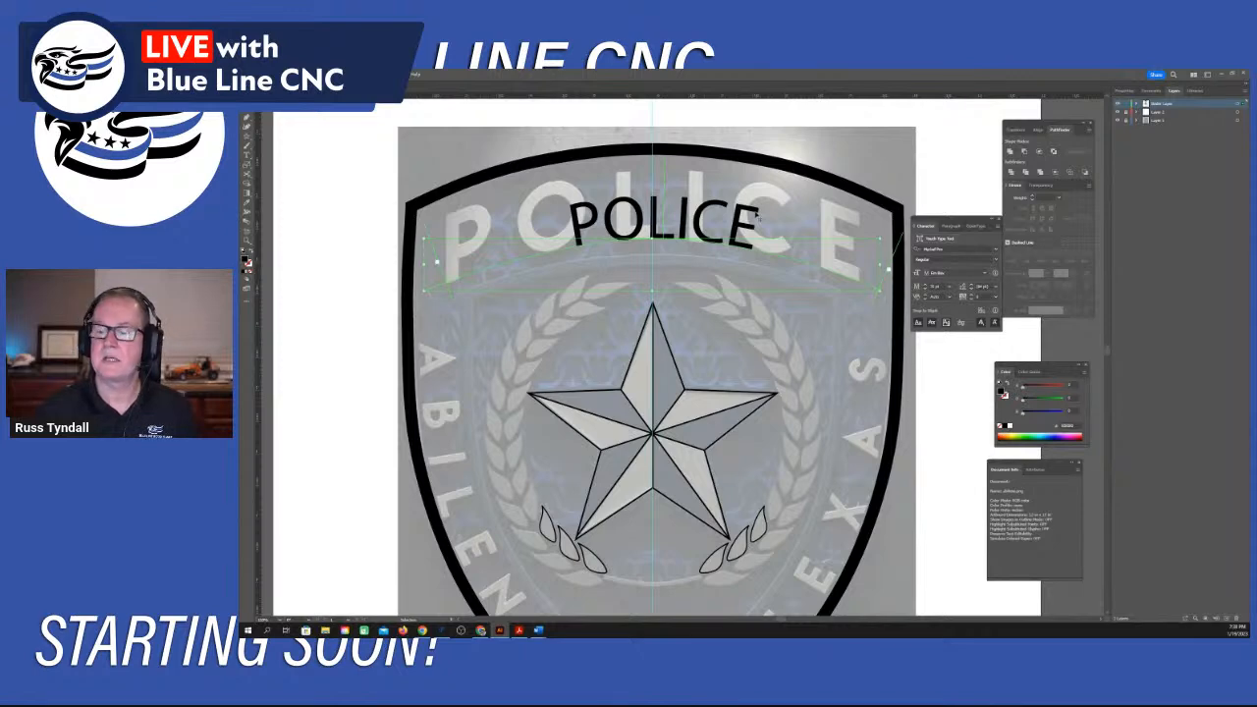
{"action": "key", "text": "Delete"}
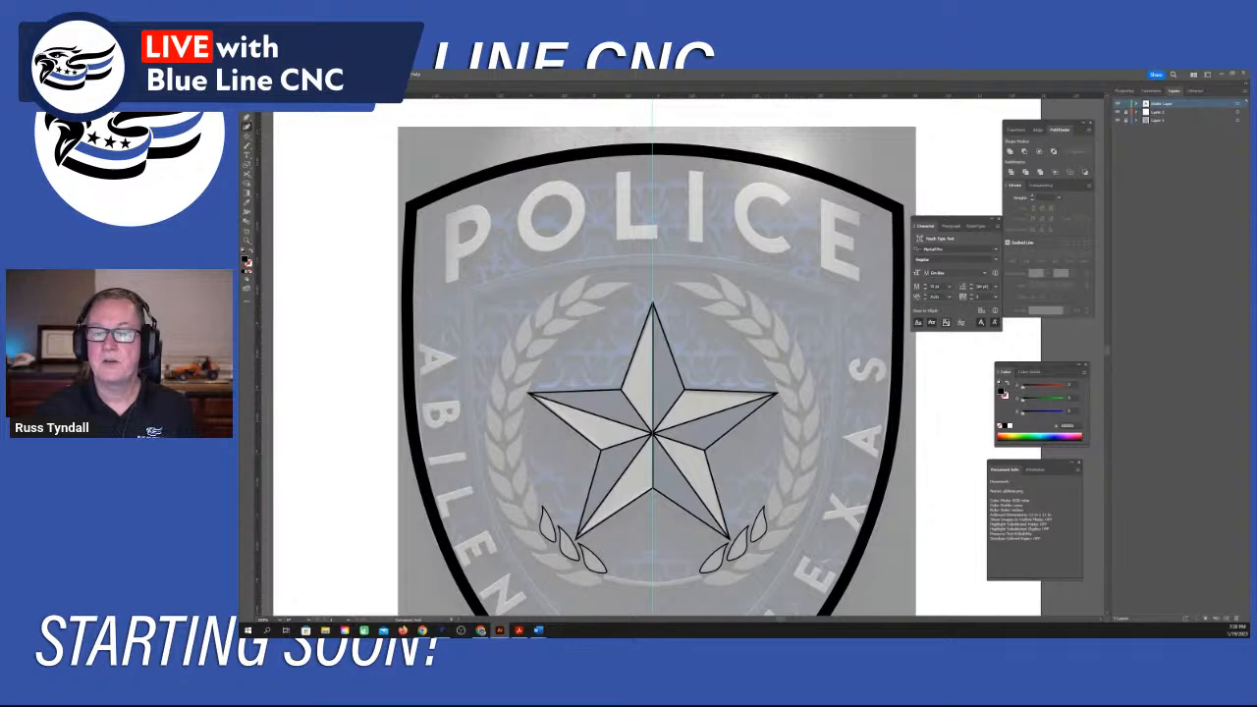
{"action": "scroll", "coordinate": [656, 363], "scroll_direction": "down", "scroll_amount": 3}
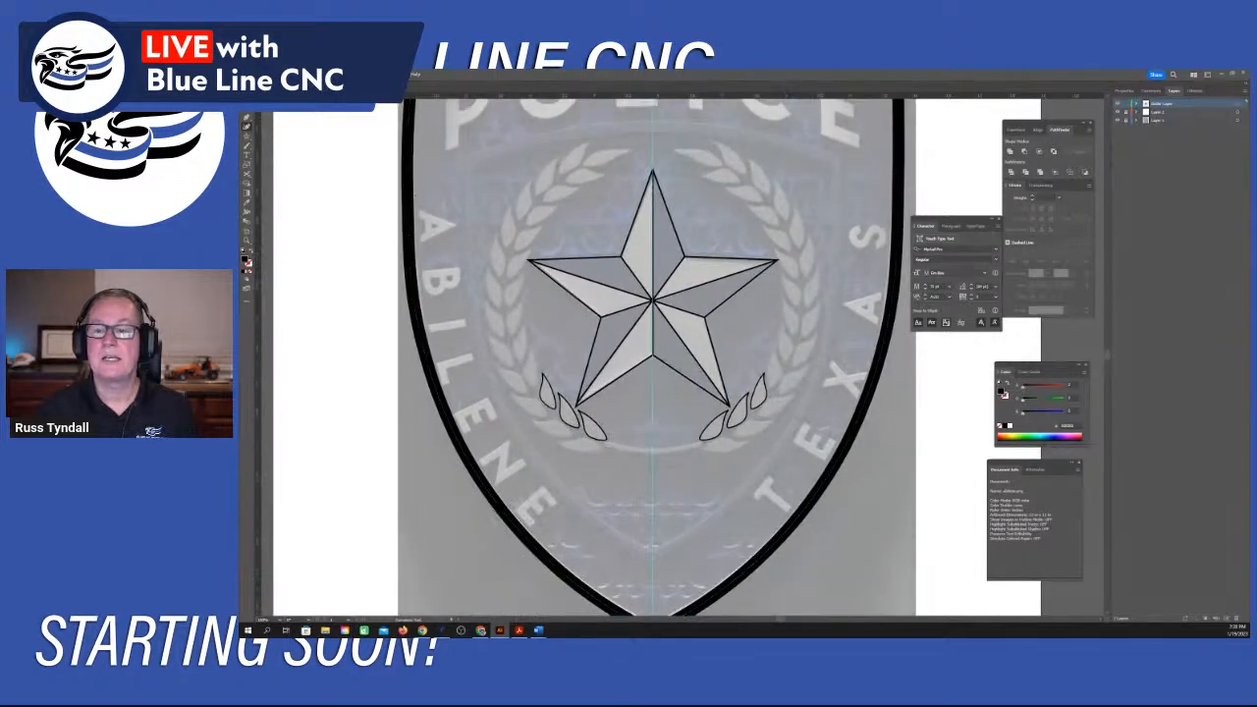
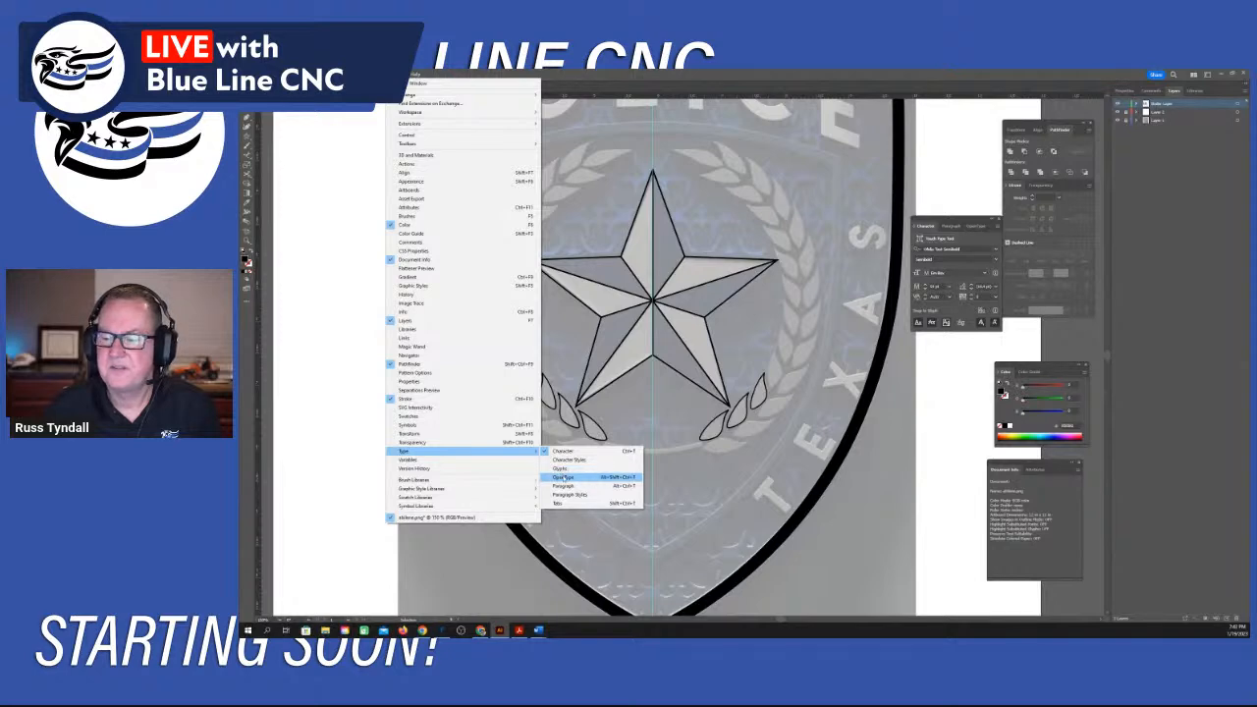
Briefly open and dismiss Paragraph Styles, then switch from Illustrator to the Firefox window.
{"action": "left_click", "coordinate": [566, 495]}
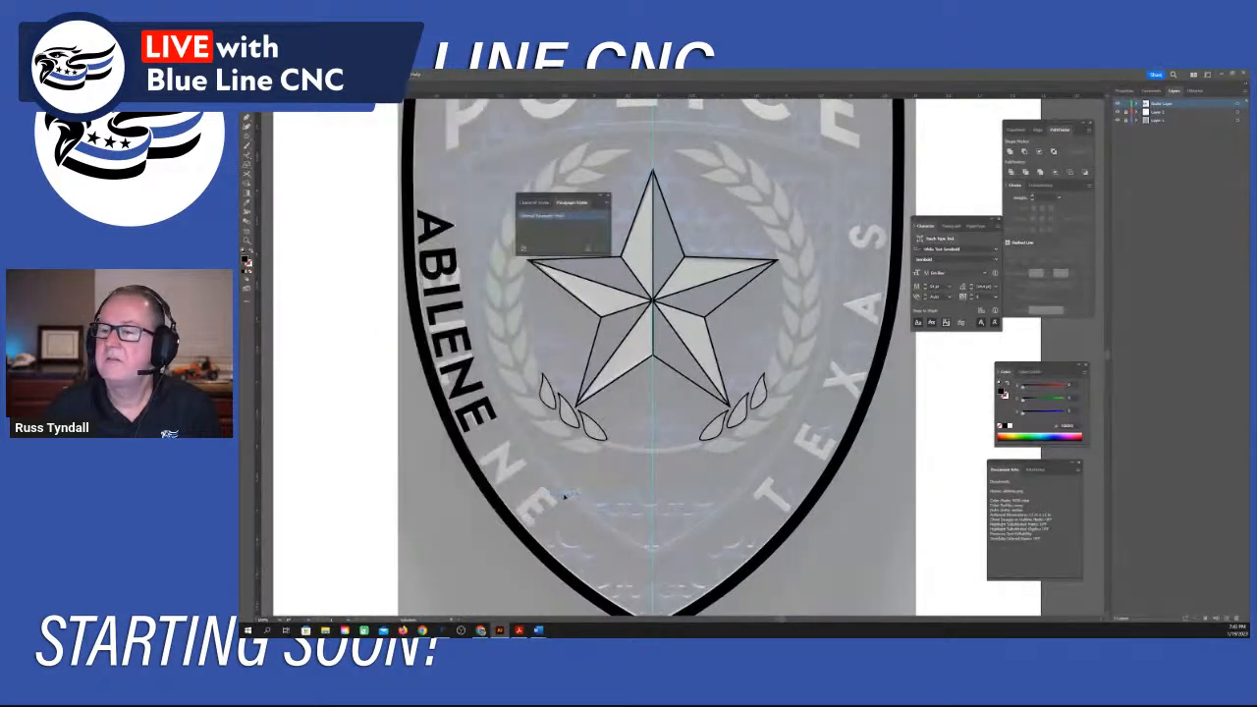
{"action": "left_click", "coordinate": [607, 196]}
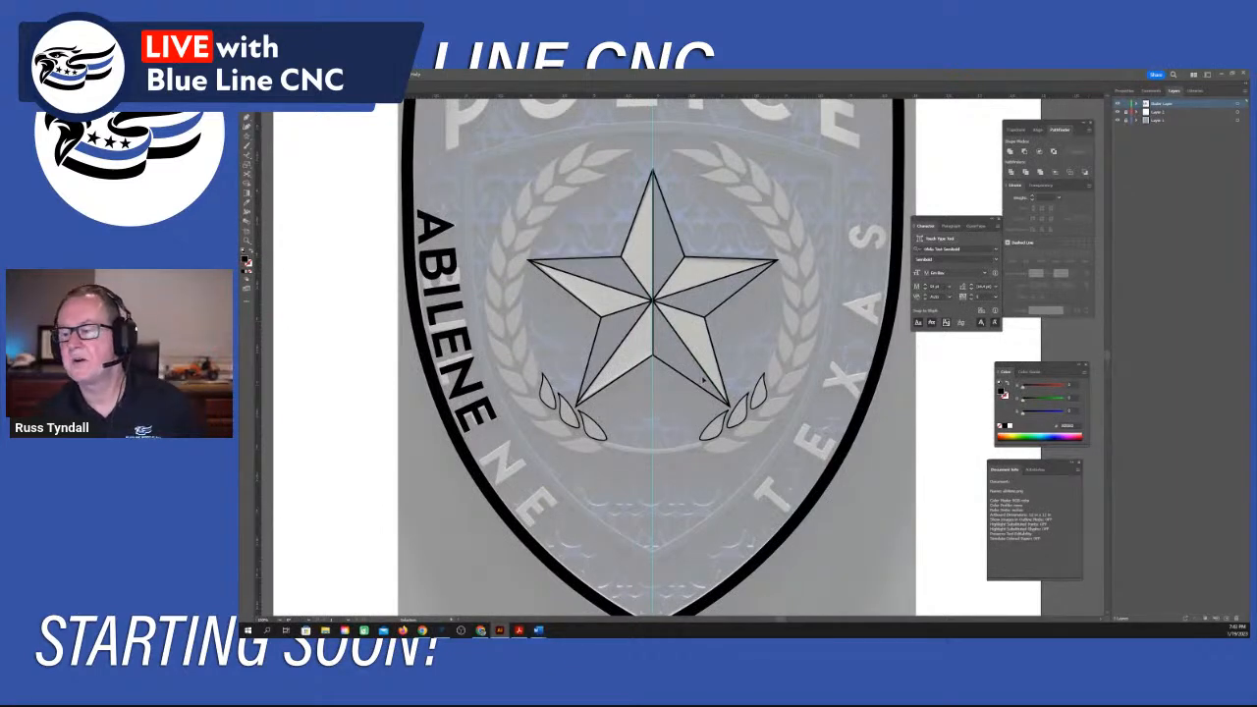
{"action": "scroll", "coordinate": [569, 189], "scroll_direction": "up", "scroll_amount": 3}
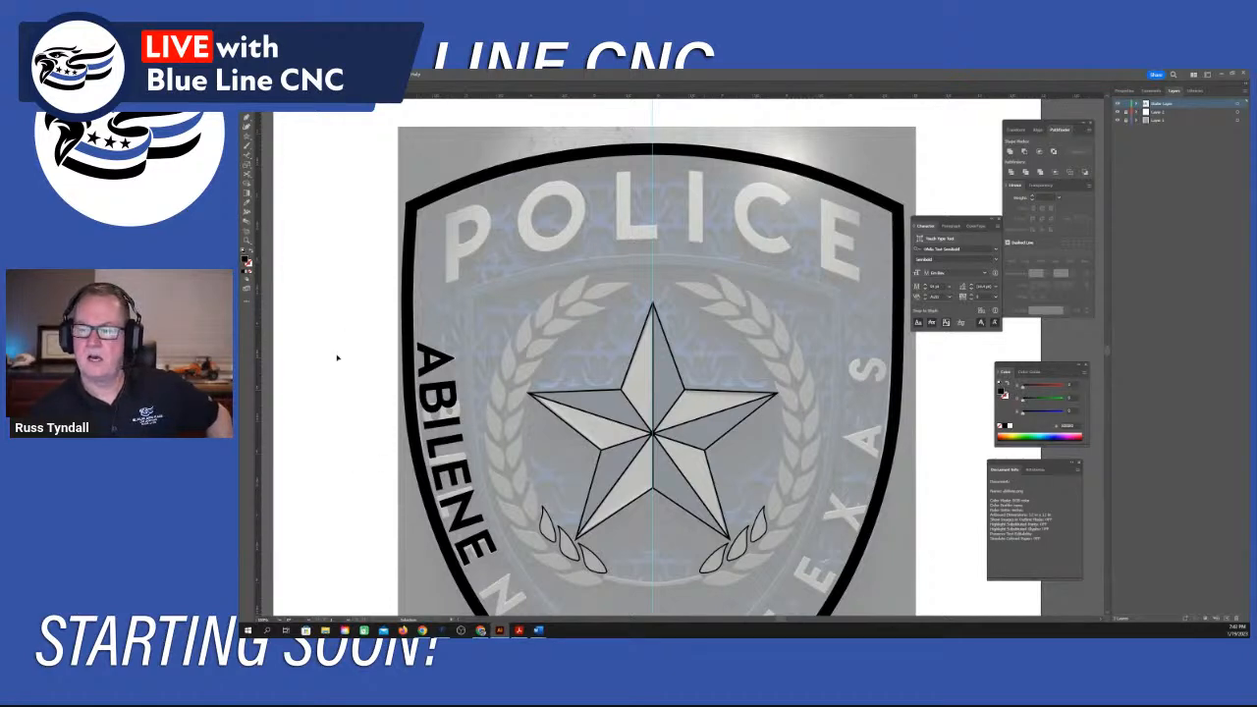
{"action": "scroll", "coordinate": [337, 357], "scroll_direction": "down", "scroll_amount": 2}
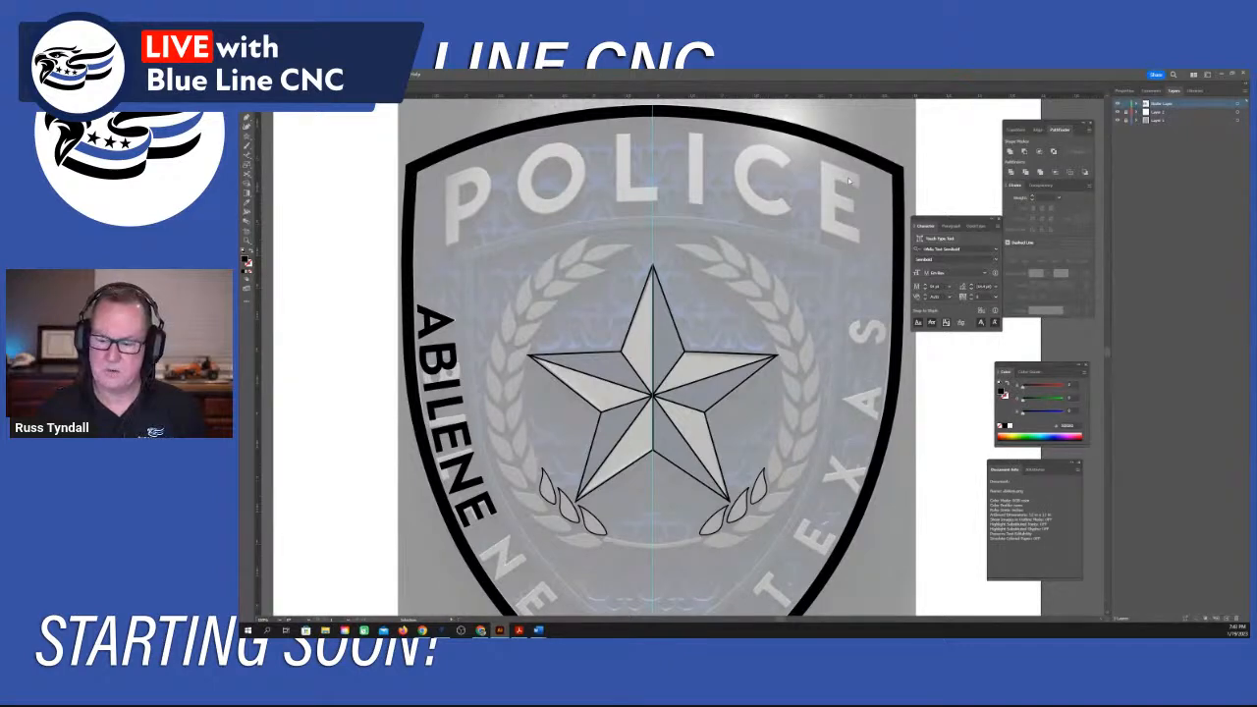
{"action": "left_click", "coordinate": [481, 630]}
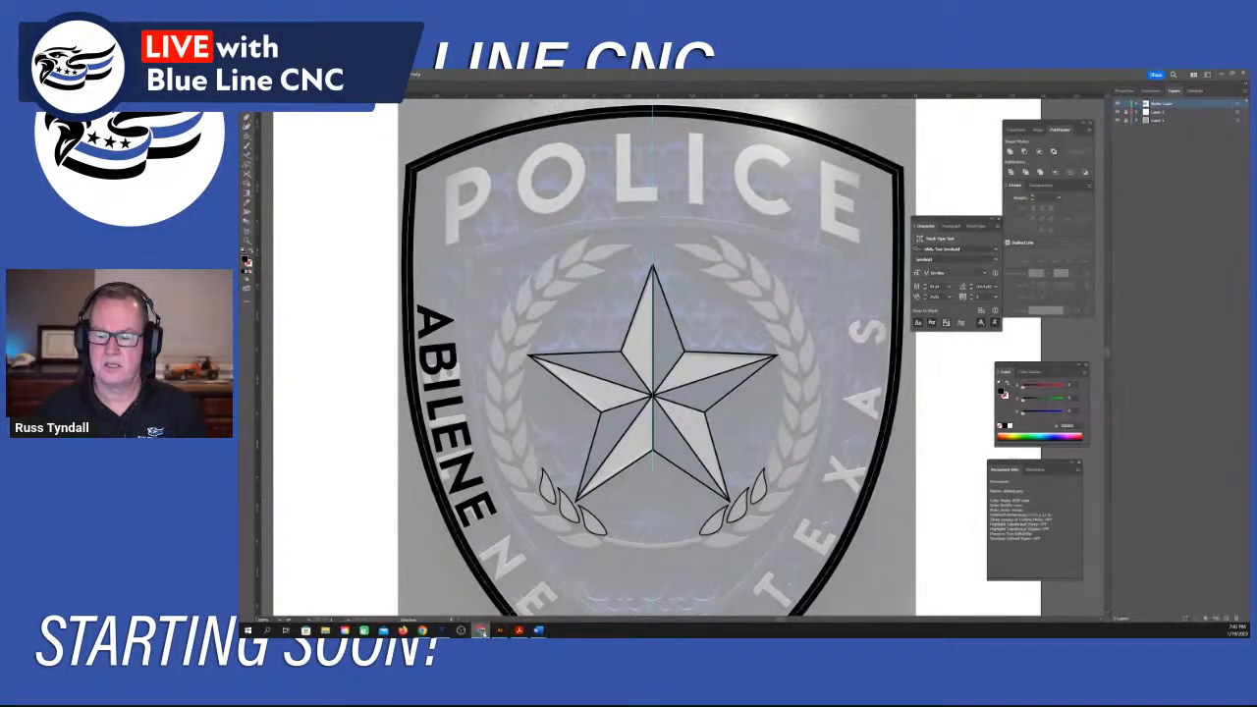
{"action": "left_click", "coordinate": [403, 631]}
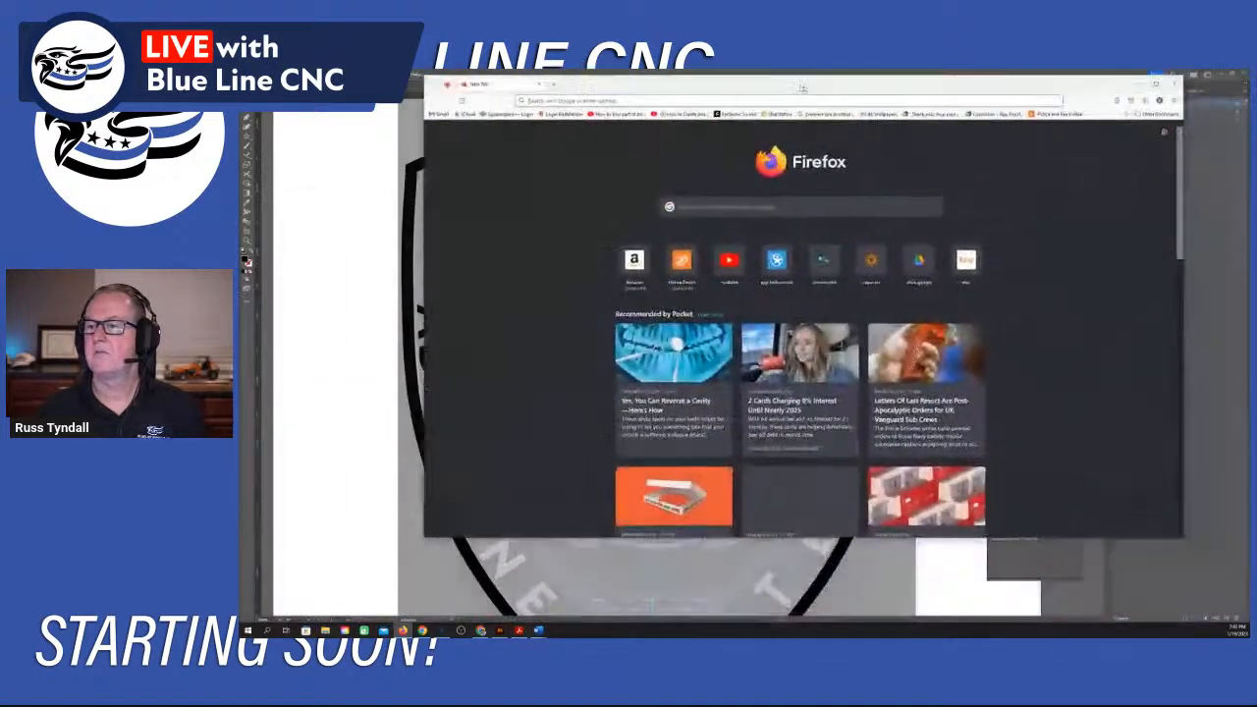
Maximize Firefox and go to the bluelinewoodflags.com address.
{"action": "left_click", "coordinate": [1120, 88]}
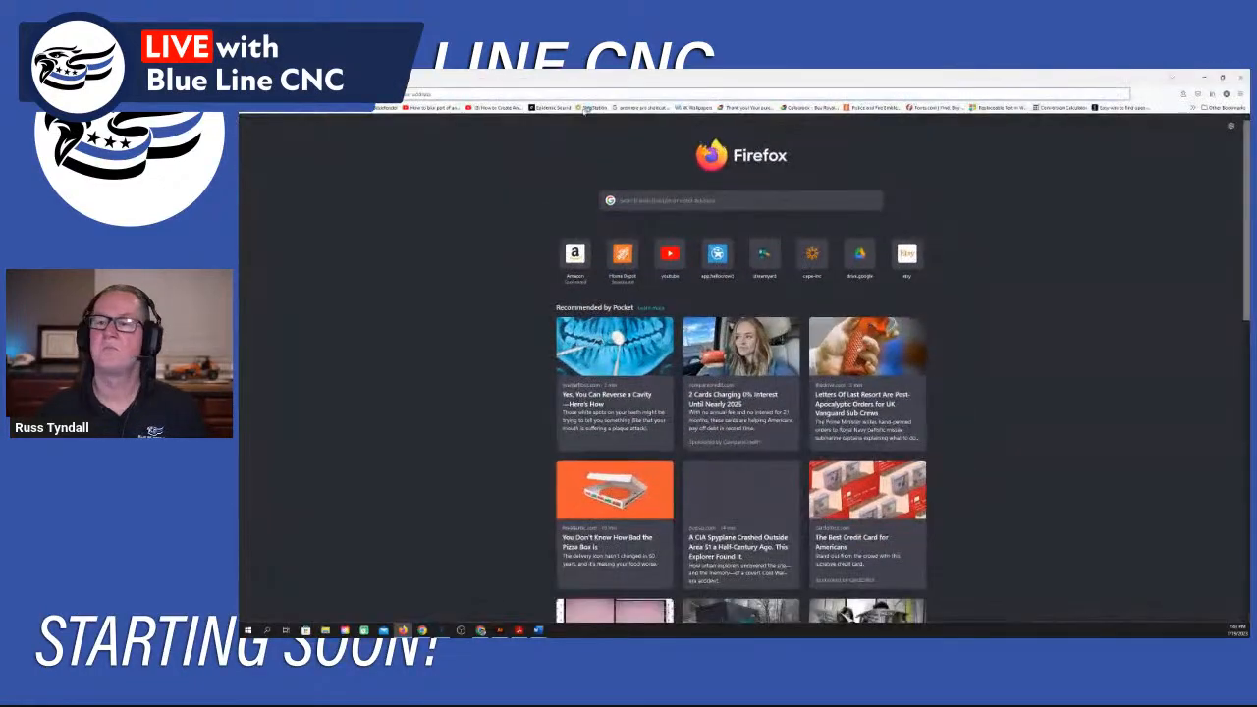
{"action": "left_click", "coordinate": [522, 95]}
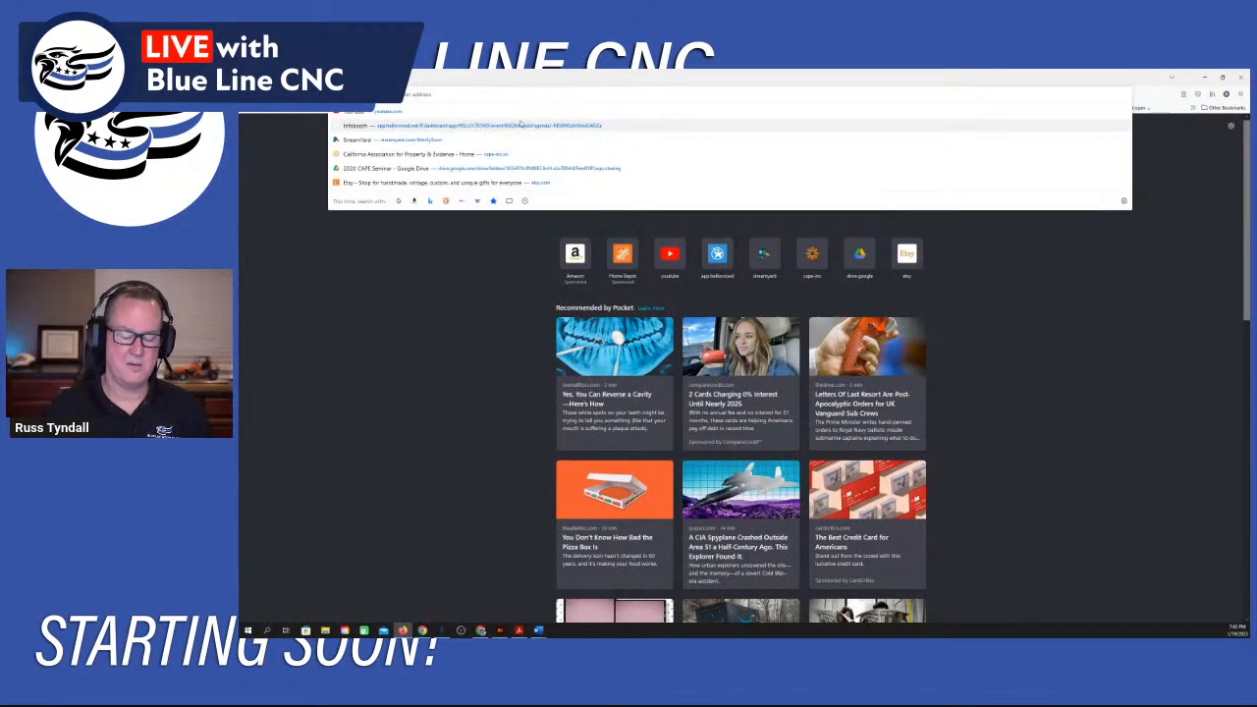
{"action": "type", "text": "blueline"}
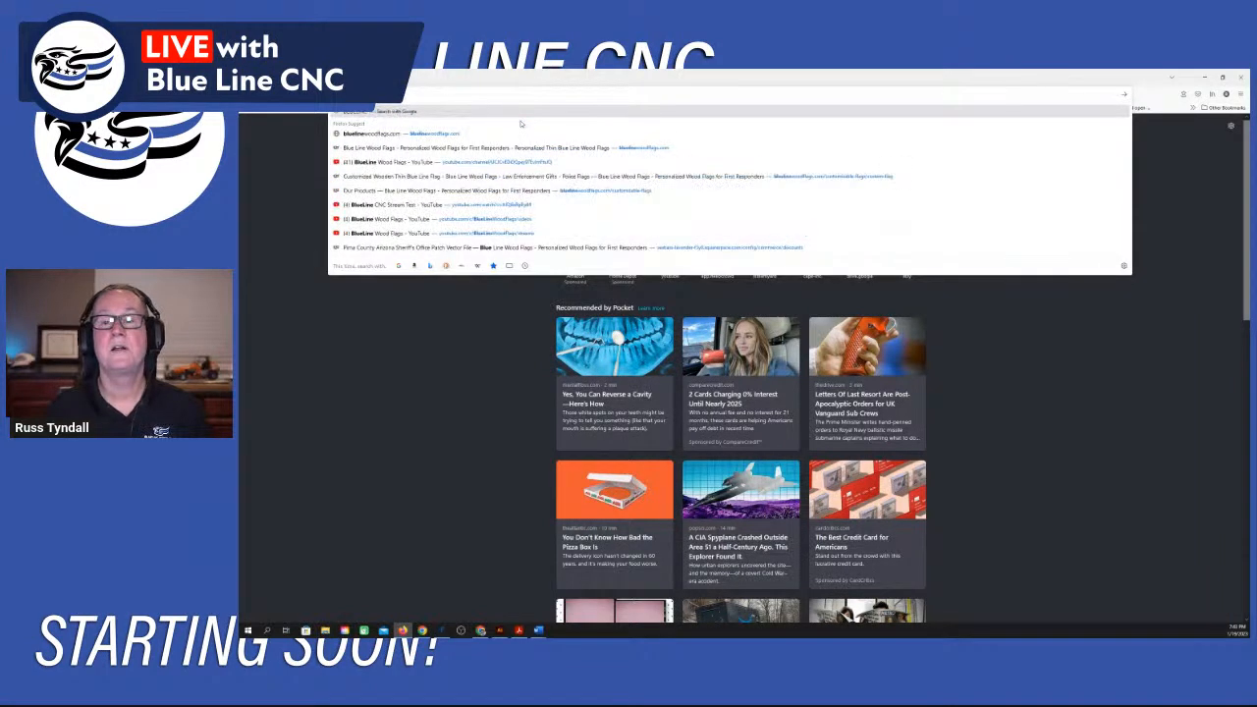
{"action": "type", "text": "WOODFLG"}
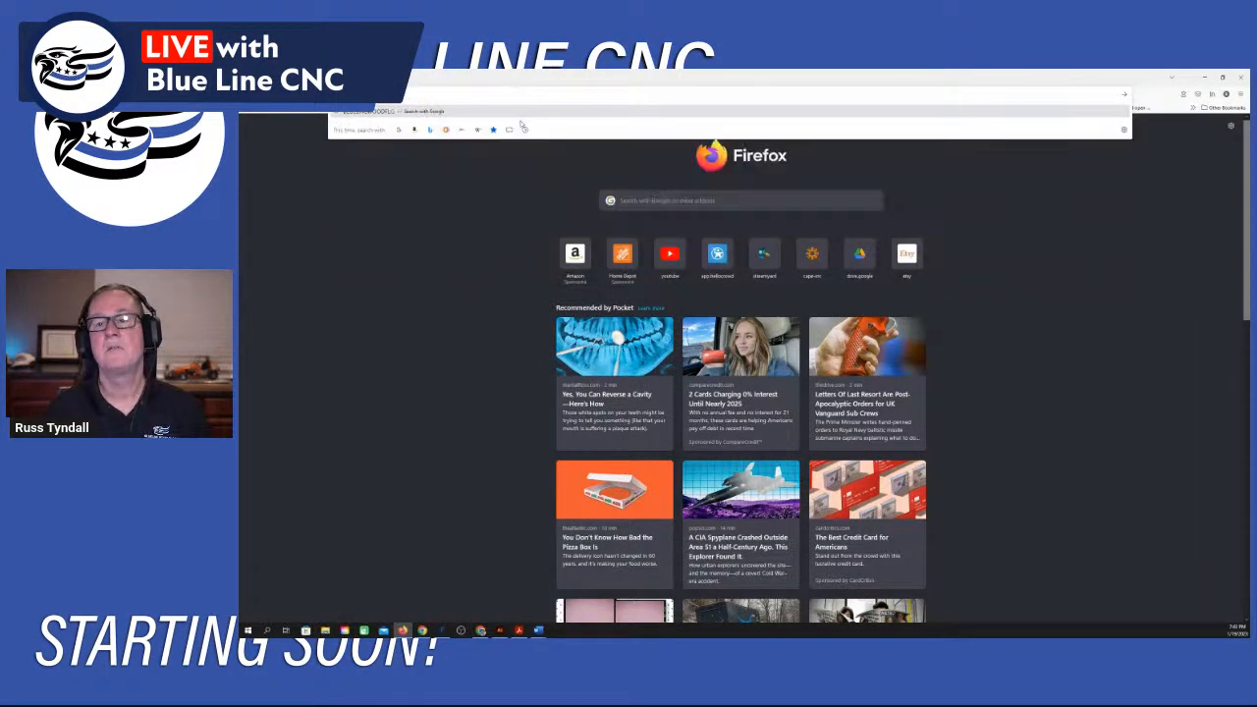
{"action": "key", "text": "BackSpace"}
{"action": "type", "text": "AGS.COM"}
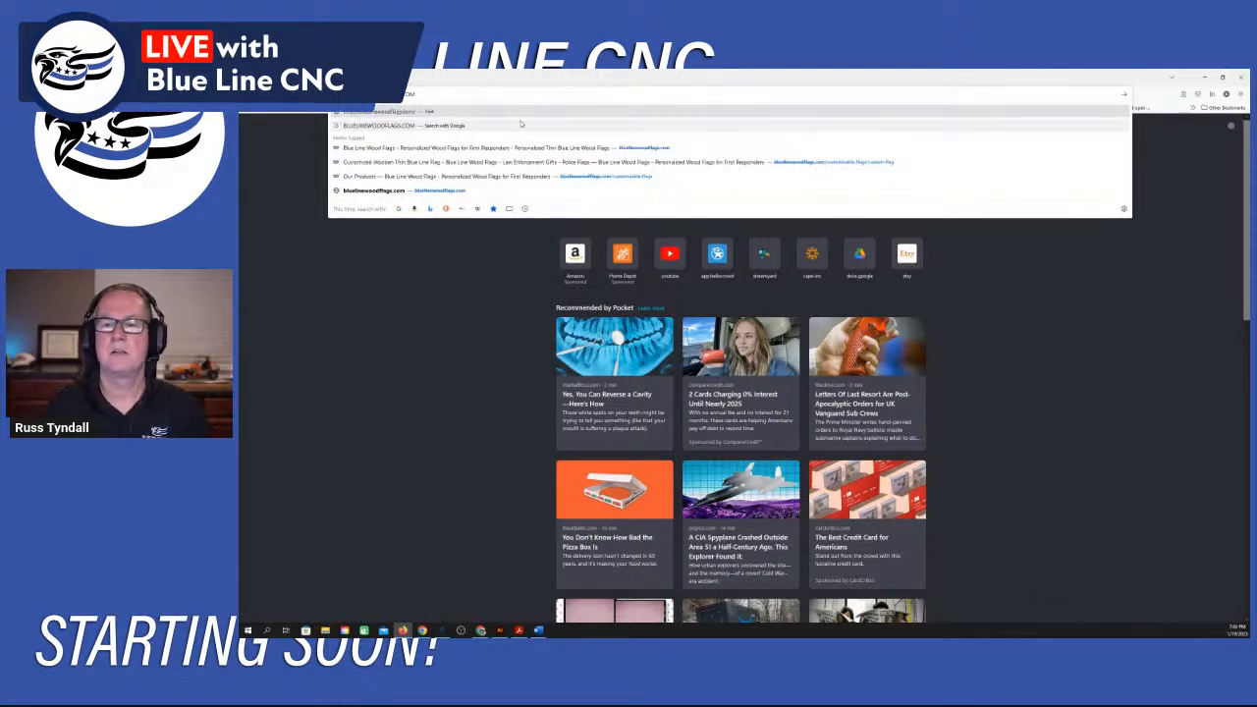
{"action": "key", "text": "Return"}
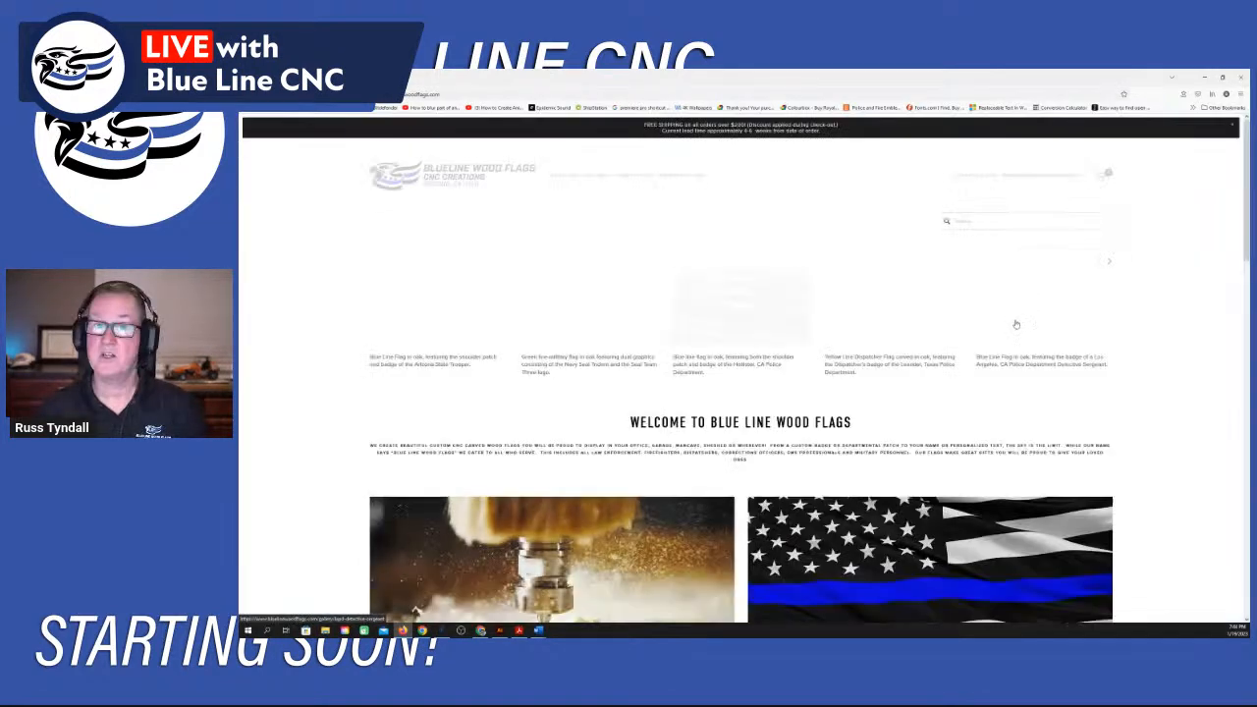
Go to the site's Police Badge and Patch Graphics page from the top navigation.
{"action": "mouse_move", "coordinate": [1004, 199]}
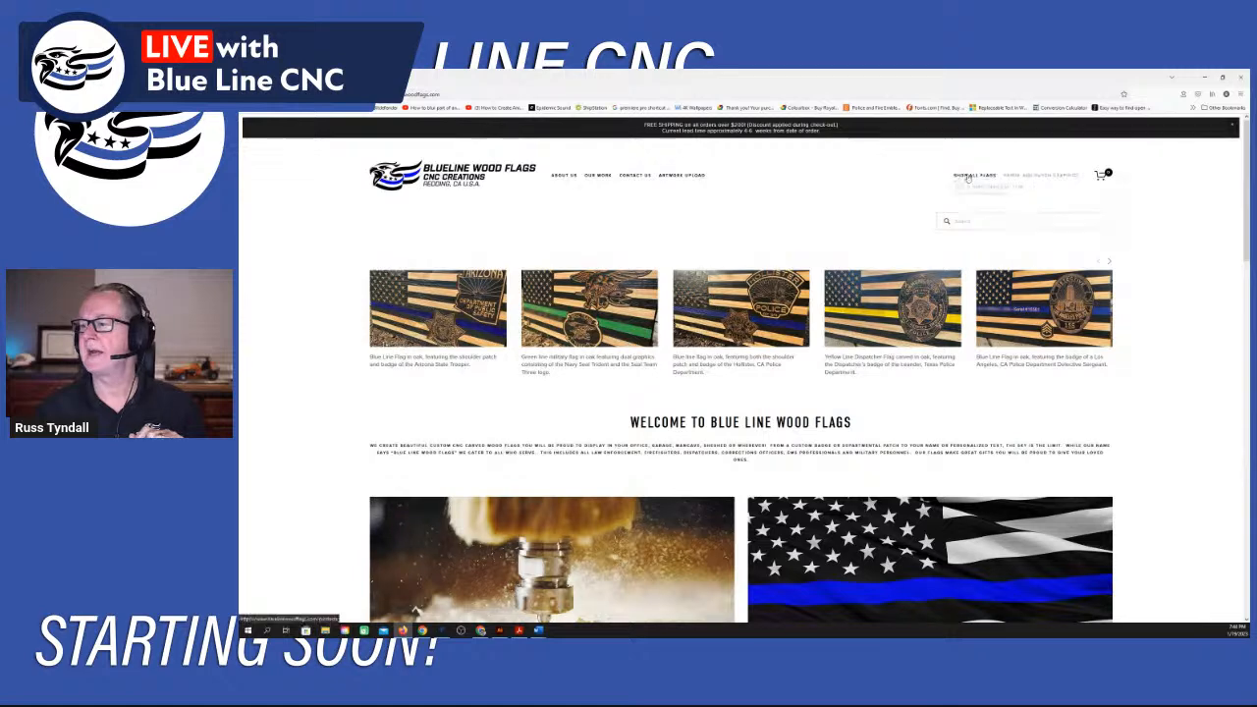
{"action": "left_click", "coordinate": [1060, 177]}
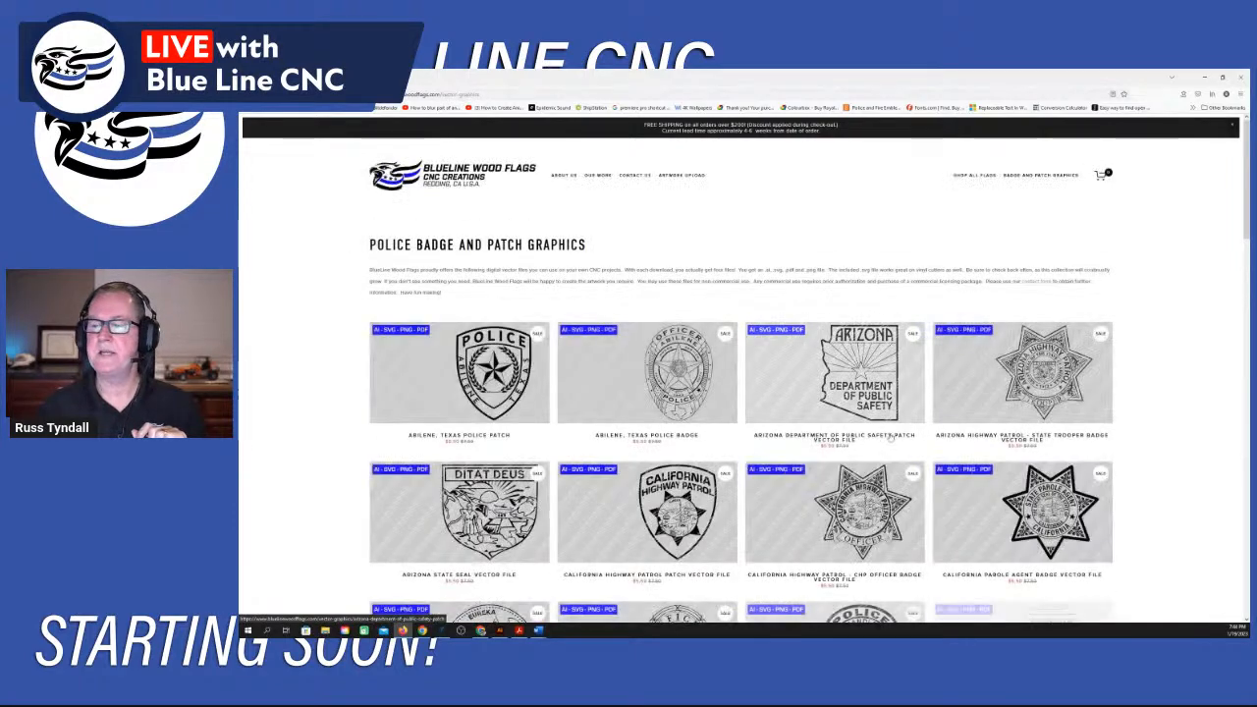
Scroll through the badge vector catalogue to the footer and back, then close Firefox.
{"action": "scroll", "coordinate": [935, 377], "scroll_direction": "down", "scroll_amount": 3}
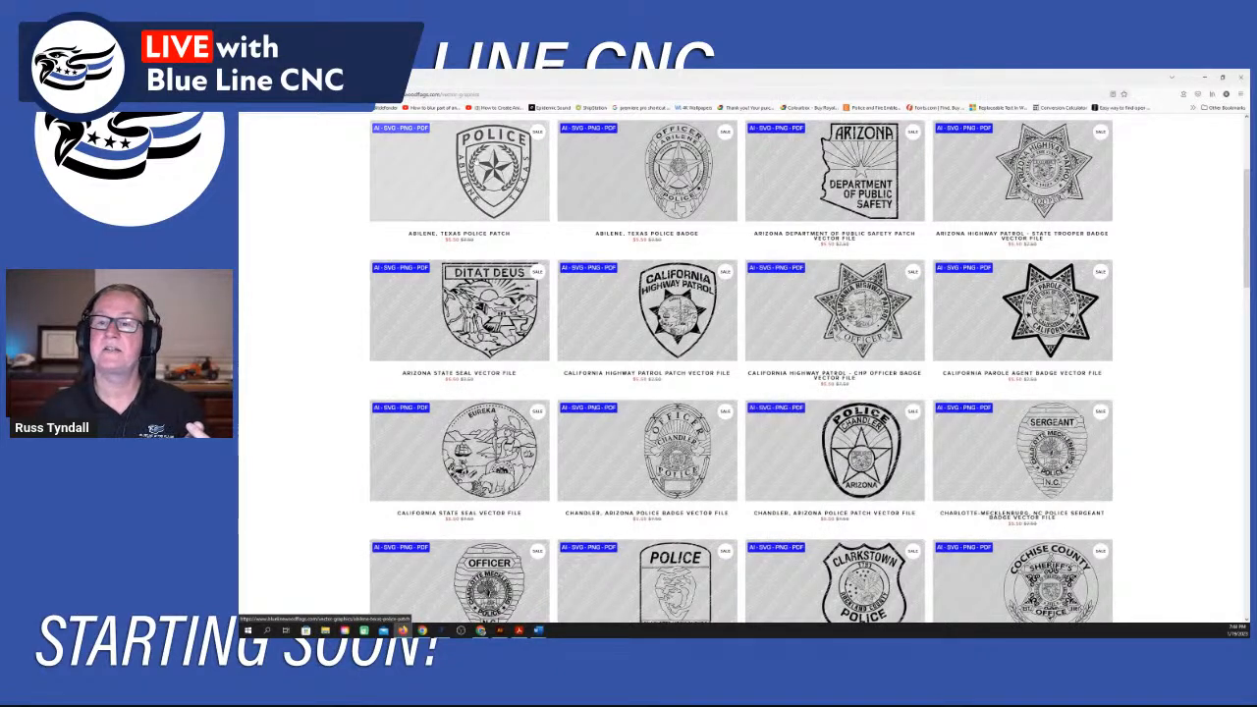
{"action": "scroll", "coordinate": [443, 178], "scroll_direction": "up", "scroll_amount": 3}
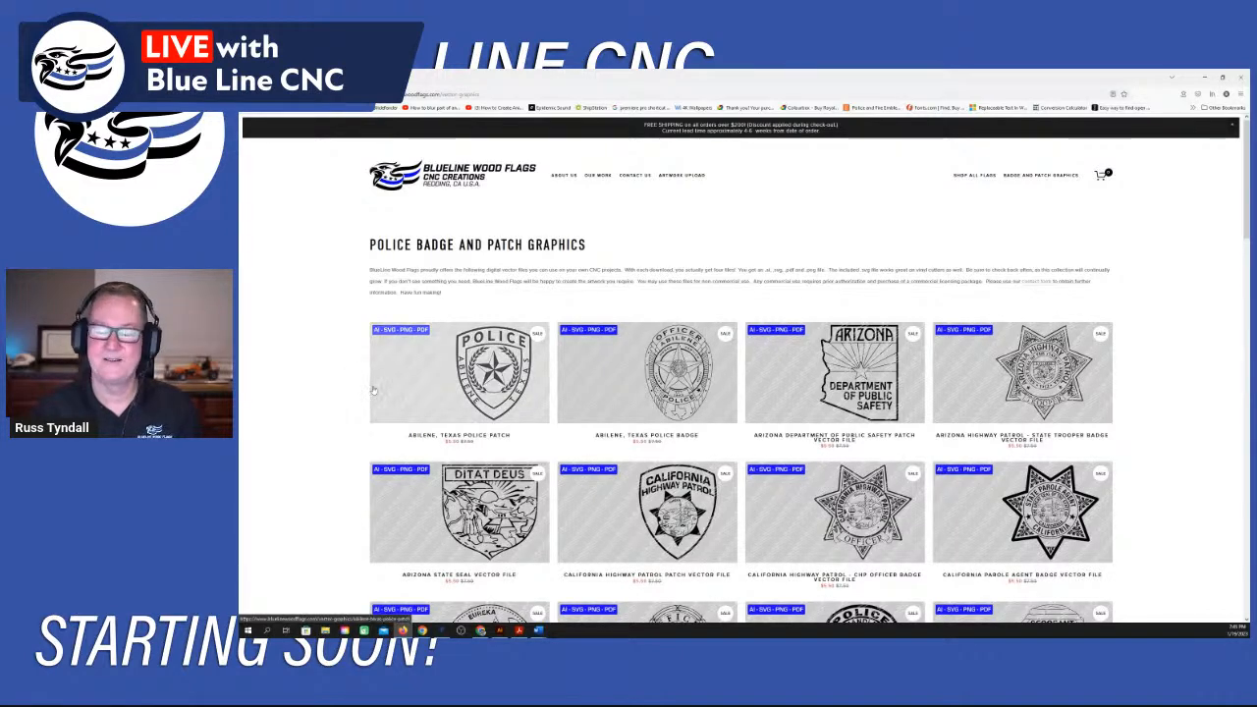
{"action": "scroll", "coordinate": [399, 390], "scroll_direction": "down", "scroll_amount": 2}
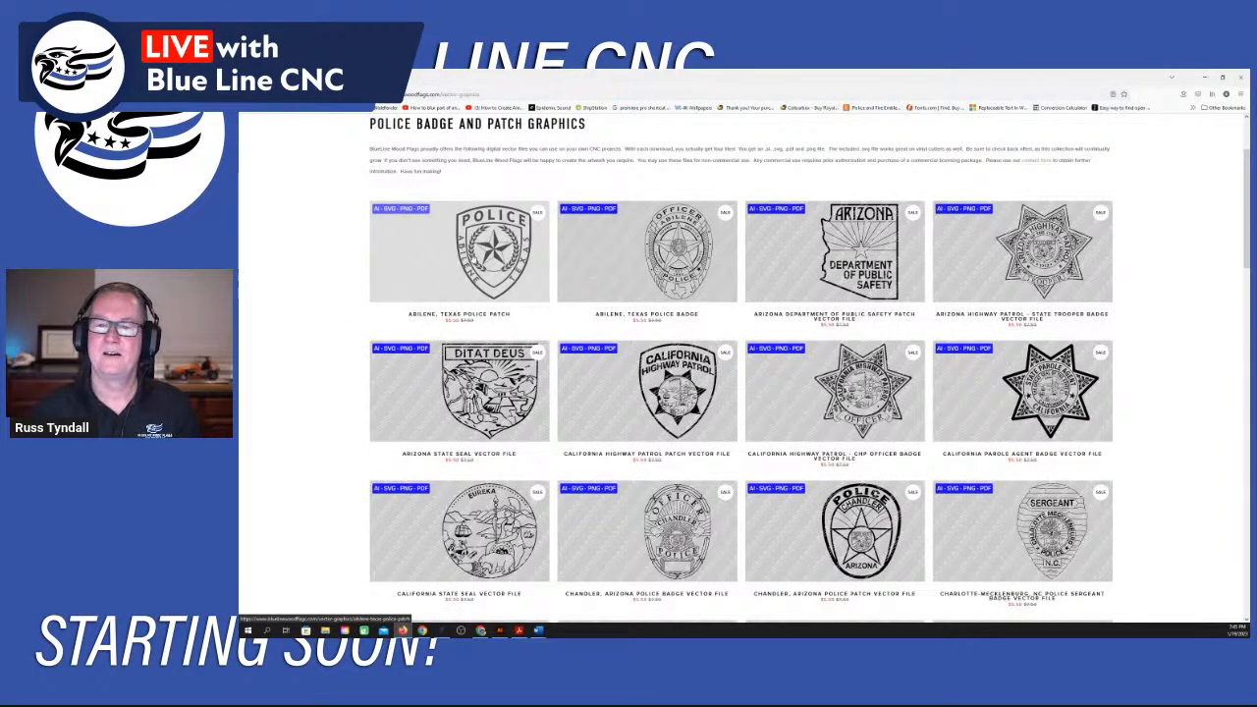
{"action": "scroll", "coordinate": [469, 257], "scroll_direction": "up", "scroll_amount": 2}
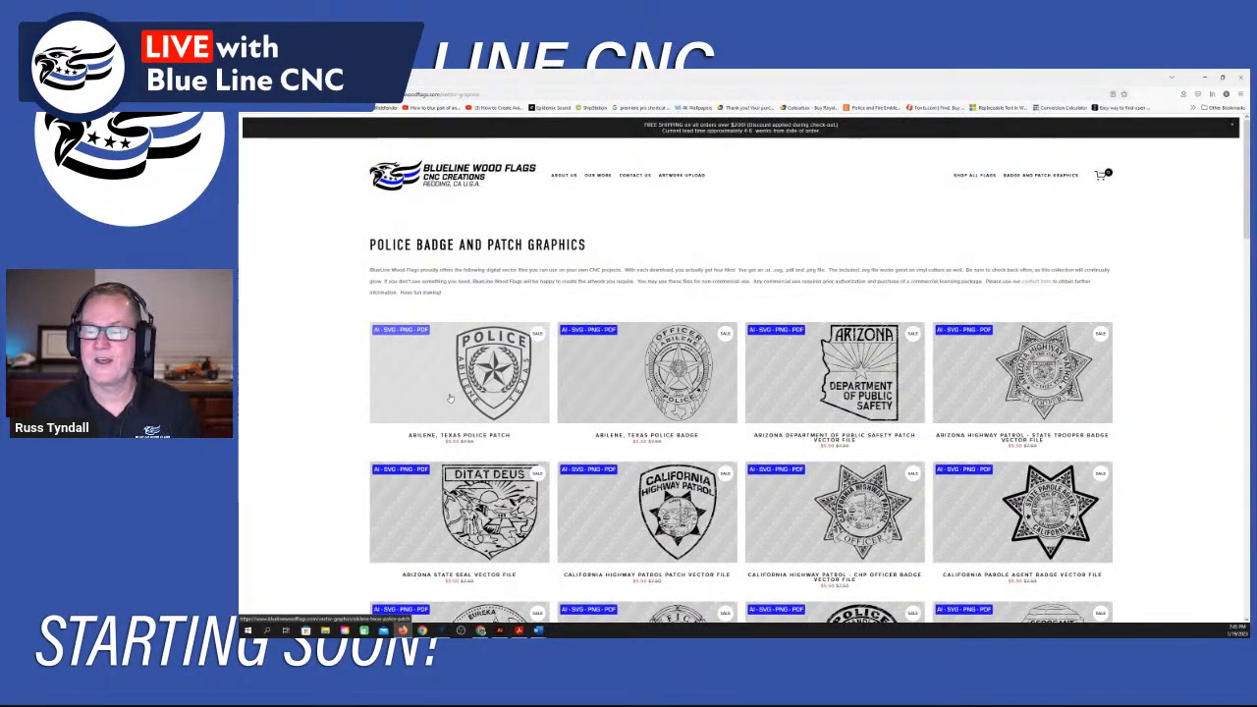
{"action": "scroll", "coordinate": [444, 398], "scroll_direction": "down", "scroll_amount": 2}
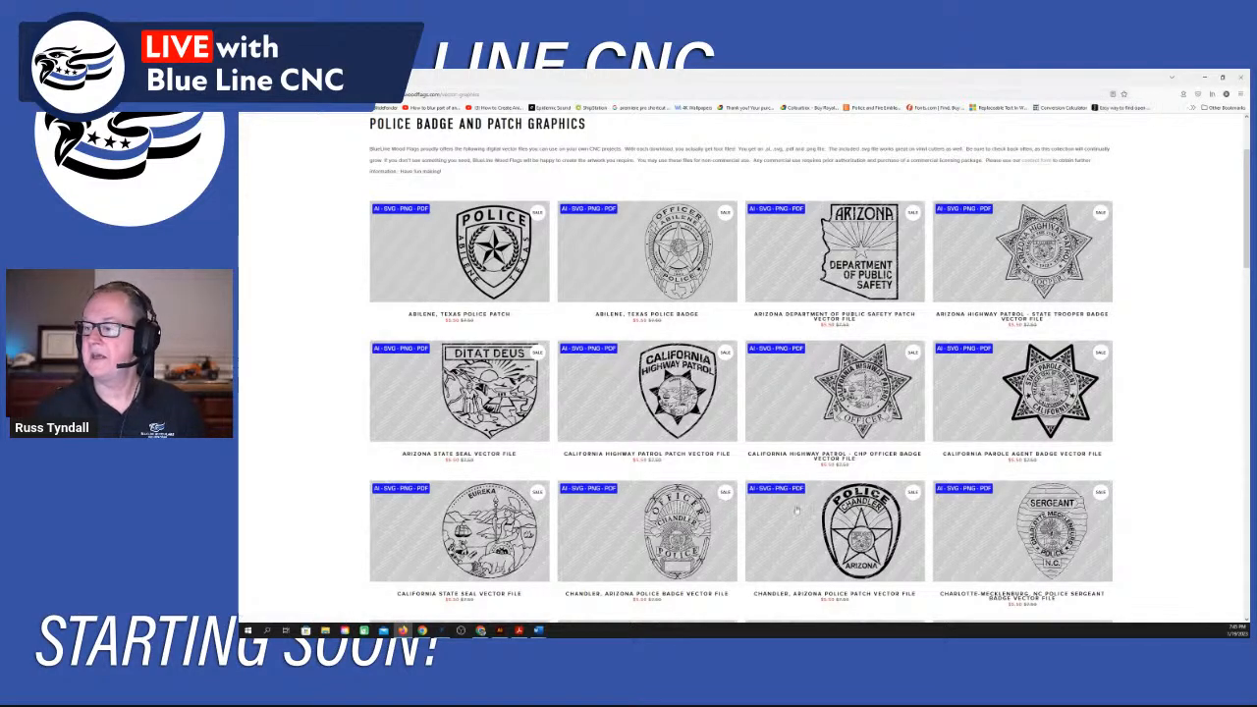
{"action": "scroll", "coordinate": [746, 373], "scroll_direction": "down", "scroll_amount": 3}
{"action": "scroll", "coordinate": [546, 421], "scroll_direction": "down", "scroll_amount": 3}
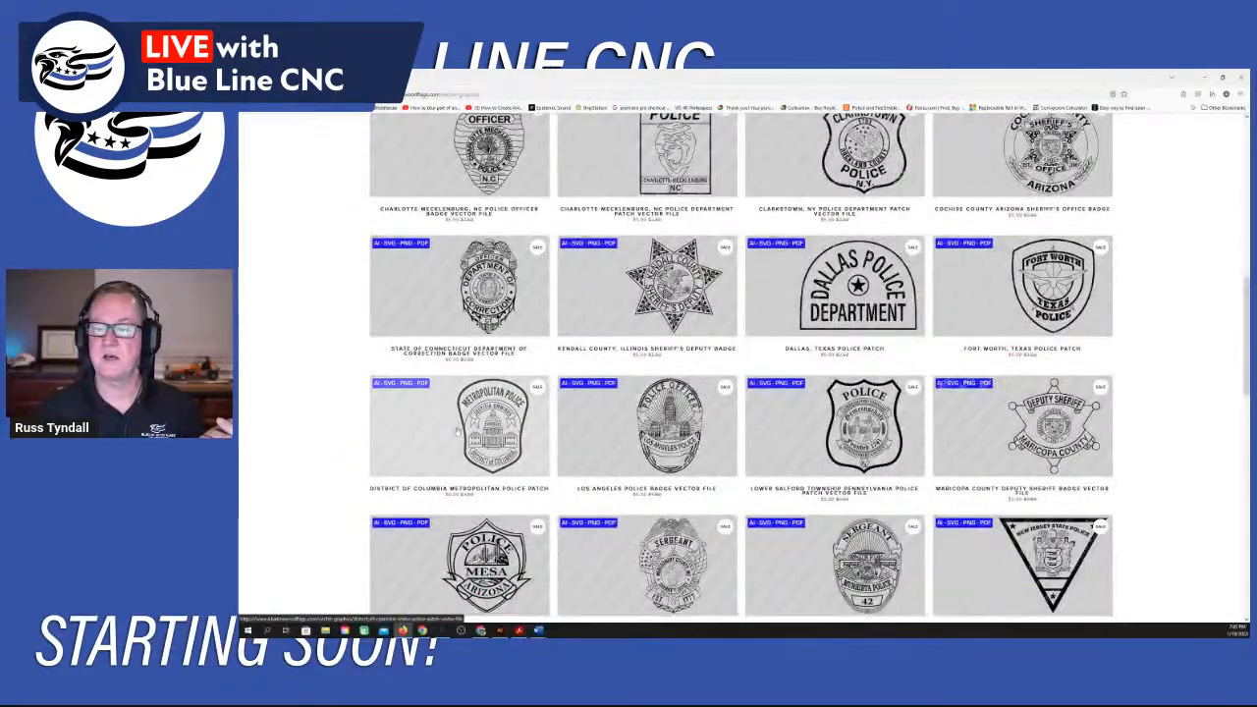
{"action": "scroll", "coordinate": [501, 410], "scroll_direction": "down", "scroll_amount": 3}
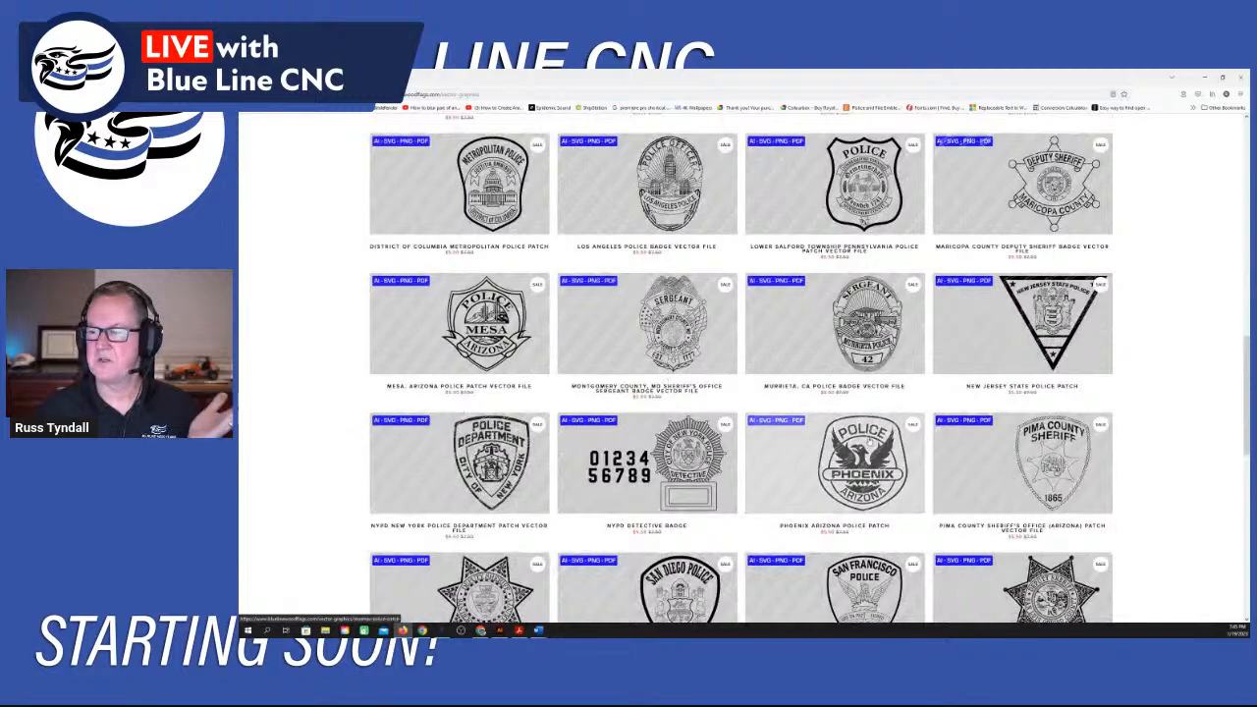
{"action": "scroll", "coordinate": [665, 379], "scroll_direction": "down", "scroll_amount": 3}
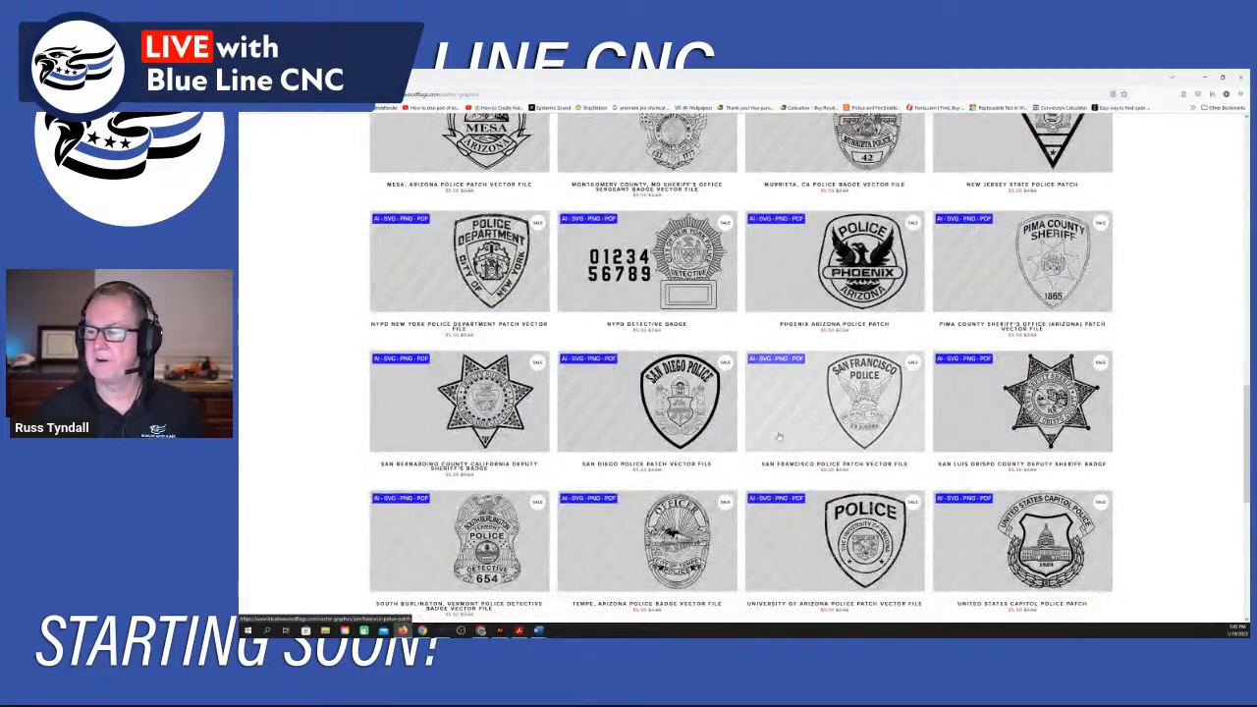
{"action": "scroll", "coordinate": [793, 441], "scroll_direction": "down", "scroll_amount": 5}
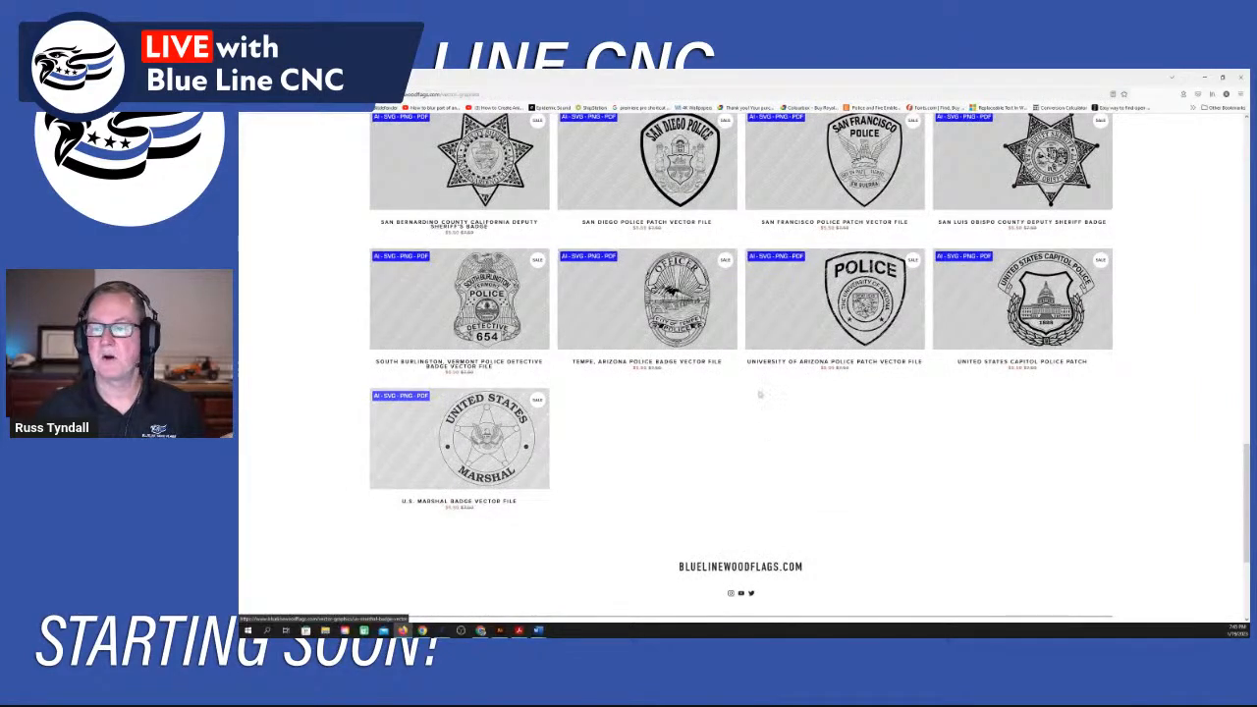
{"action": "scroll", "coordinate": [759, 400], "scroll_direction": "up", "scroll_amount": 15}
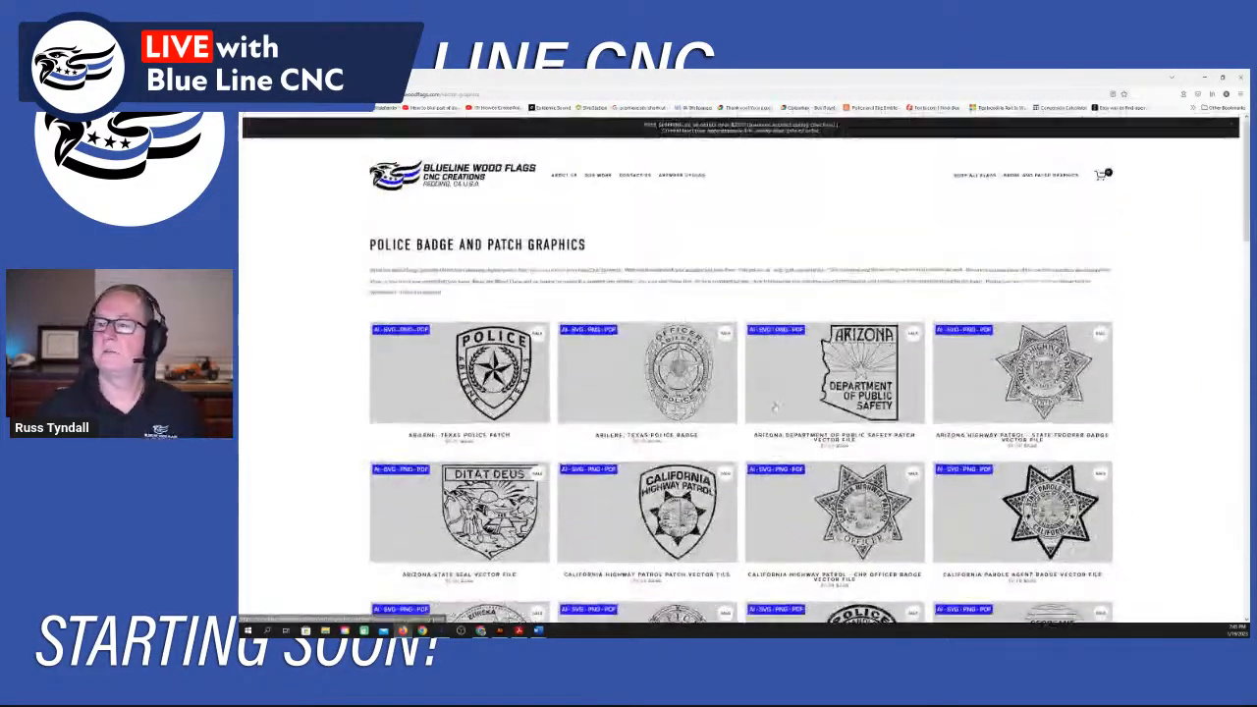
{"action": "left_click", "coordinate": [1239, 77]}
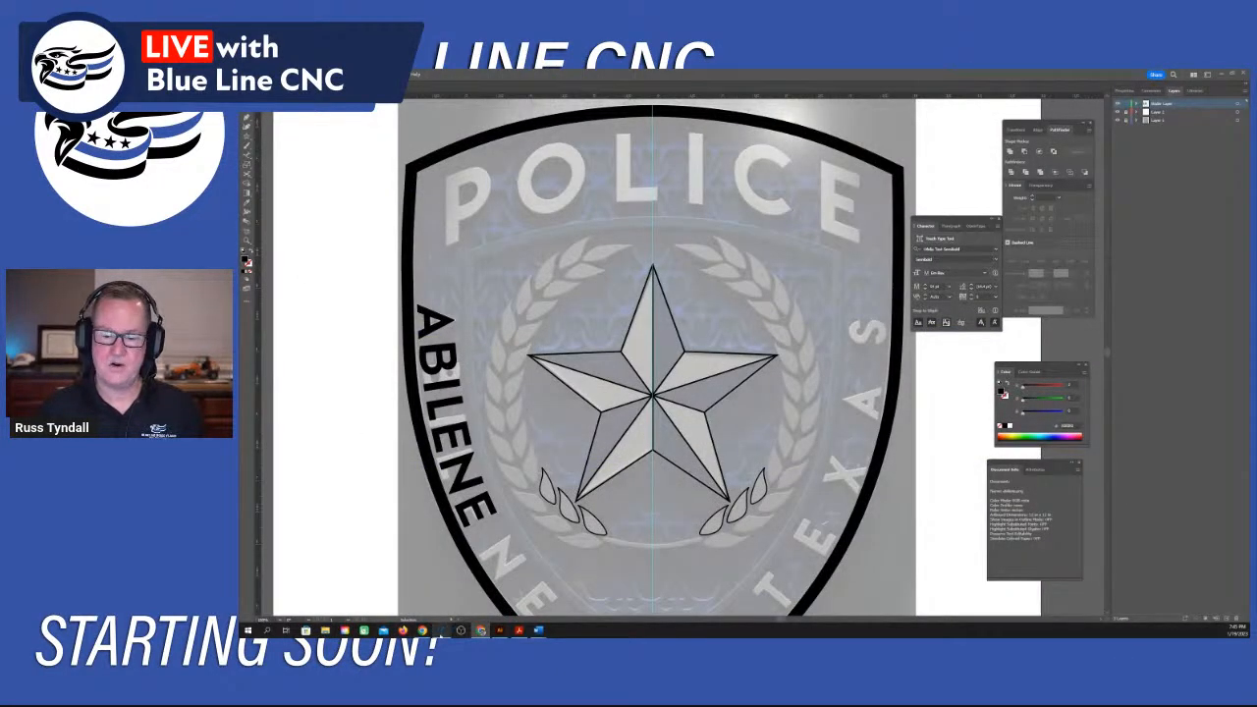
Switch from Illustrator to the VCarve Pro flag design on the taskbar.
{"action": "mouse_move", "coordinate": [442, 634]}
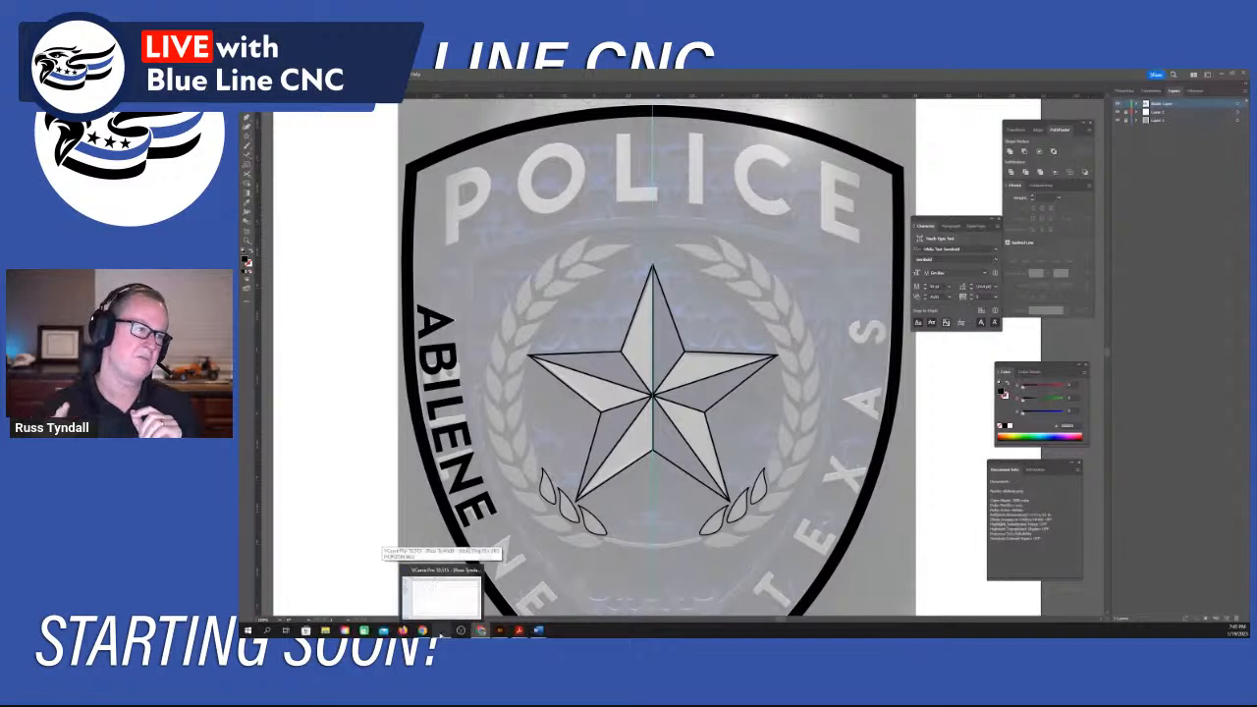
{"action": "left_click", "coordinate": [442, 633]}
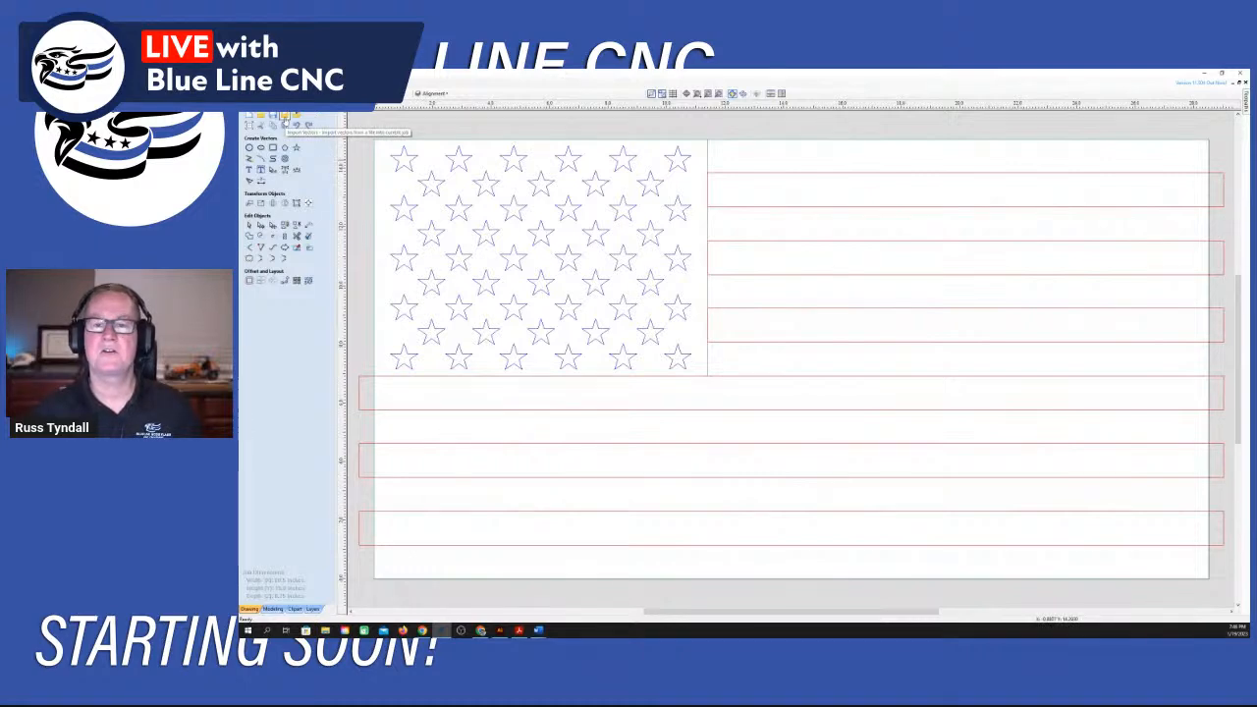
Import the Abilene, TX Police Patch vectors from the Desktop into the flag drawing.
{"action": "left_click", "coordinate": [284, 117]}
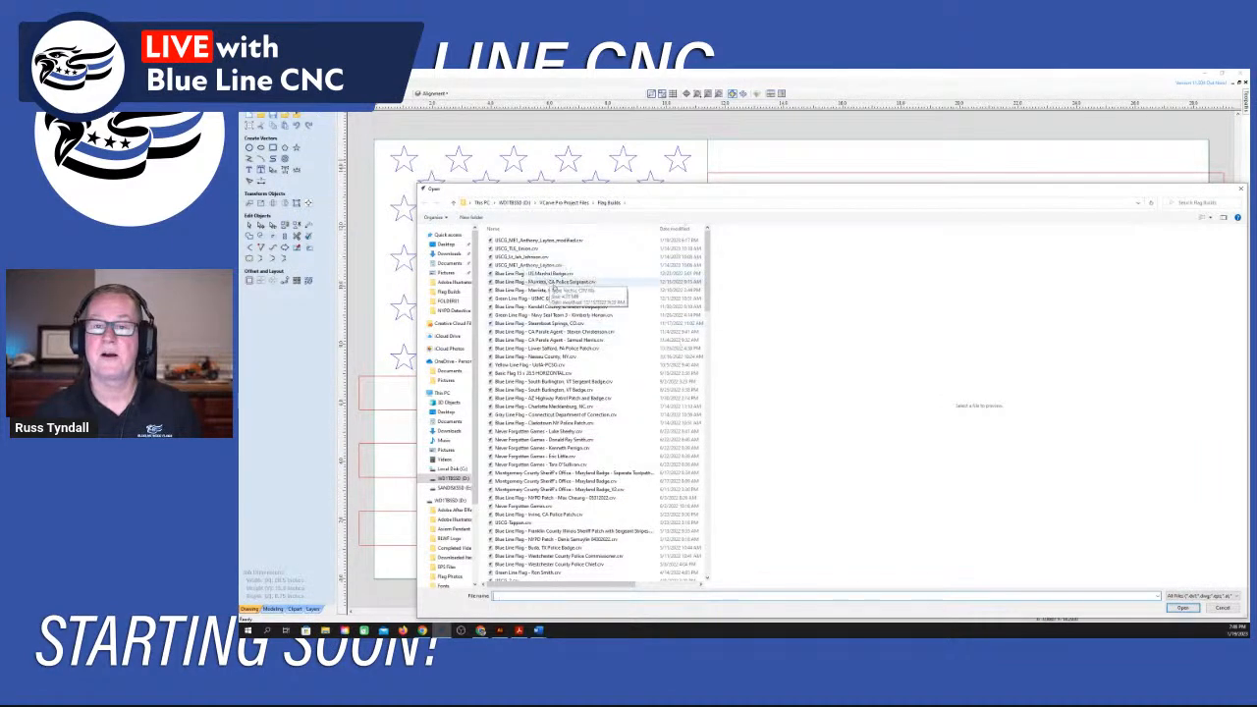
{"action": "left_click", "coordinate": [446, 243]}
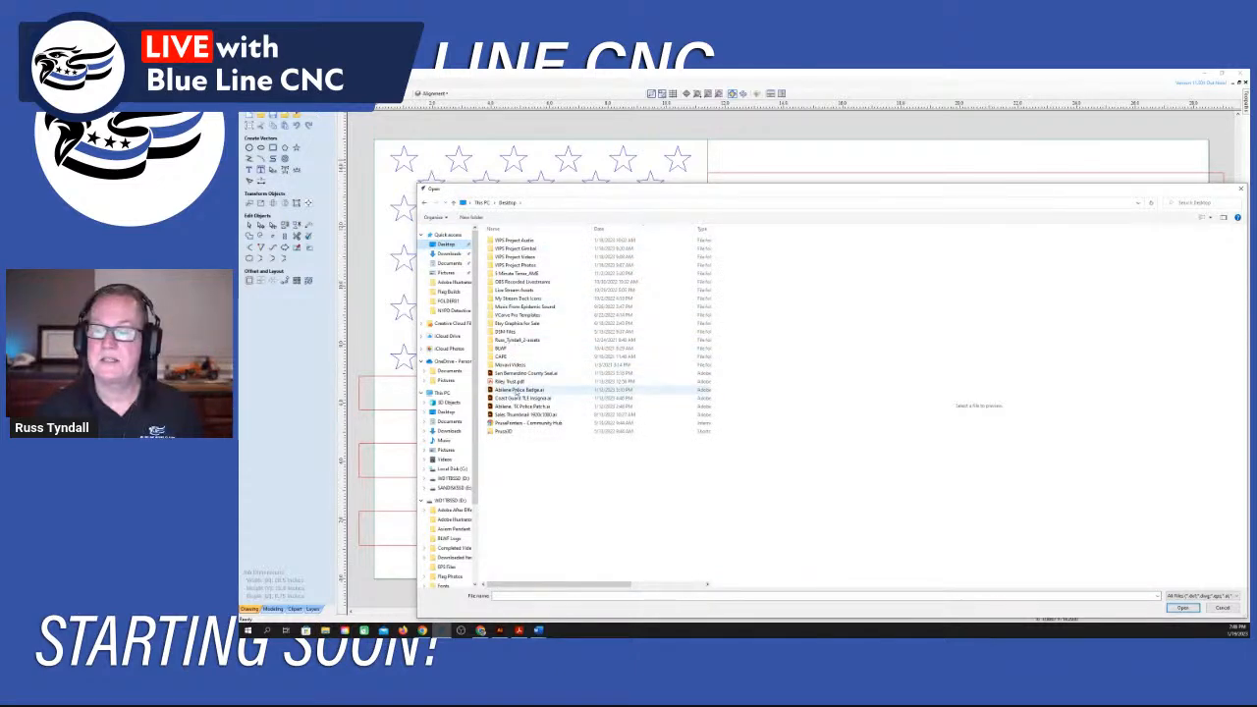
{"action": "left_click", "coordinate": [522, 406]}
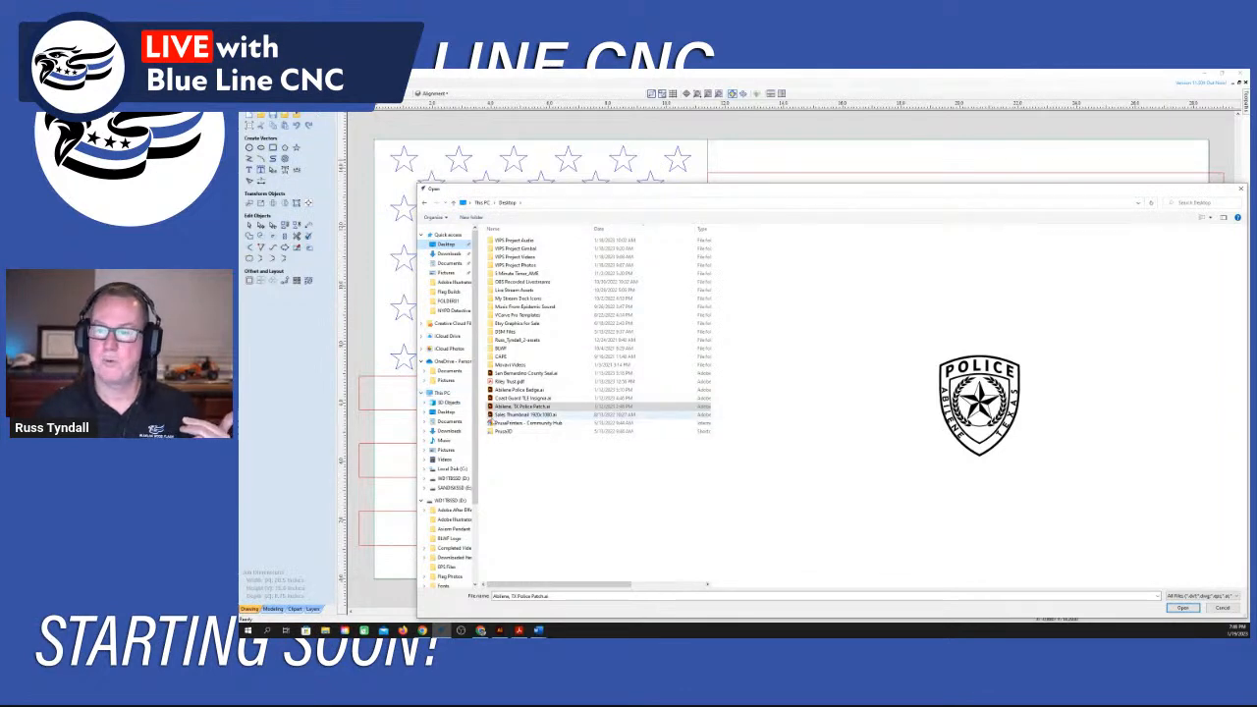
{"action": "left_click", "coordinate": [1183, 608]}
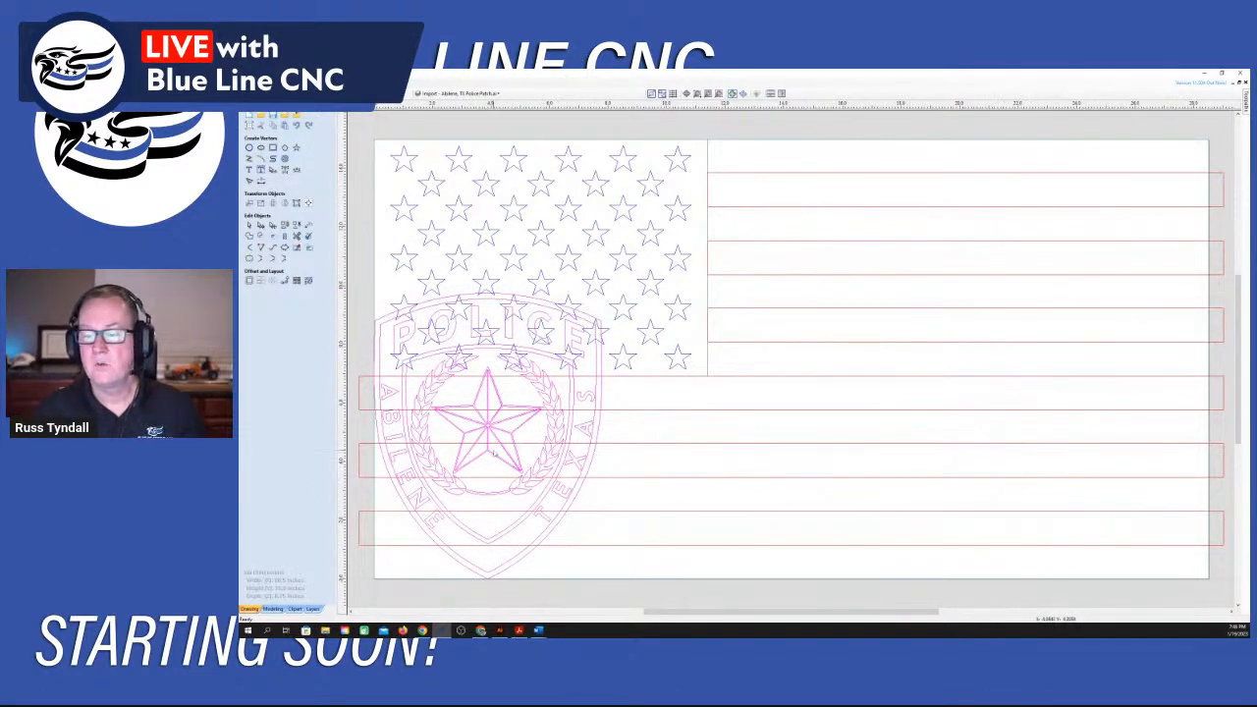
Drag the imported police badge onto the flag's right half, slightly up and right.
{"action": "left_click", "coordinate": [518, 428]}
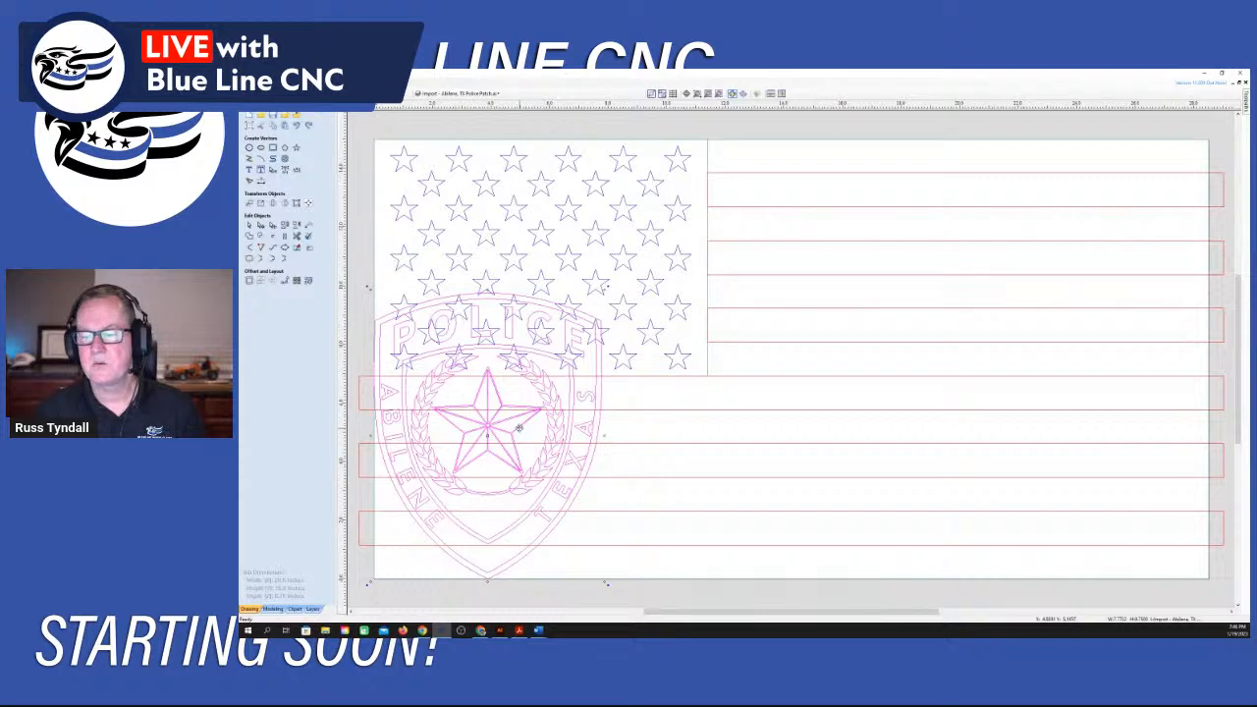
{"action": "left_click_drag", "start_coordinate": [519, 428], "coordinate": [1042, 379]}
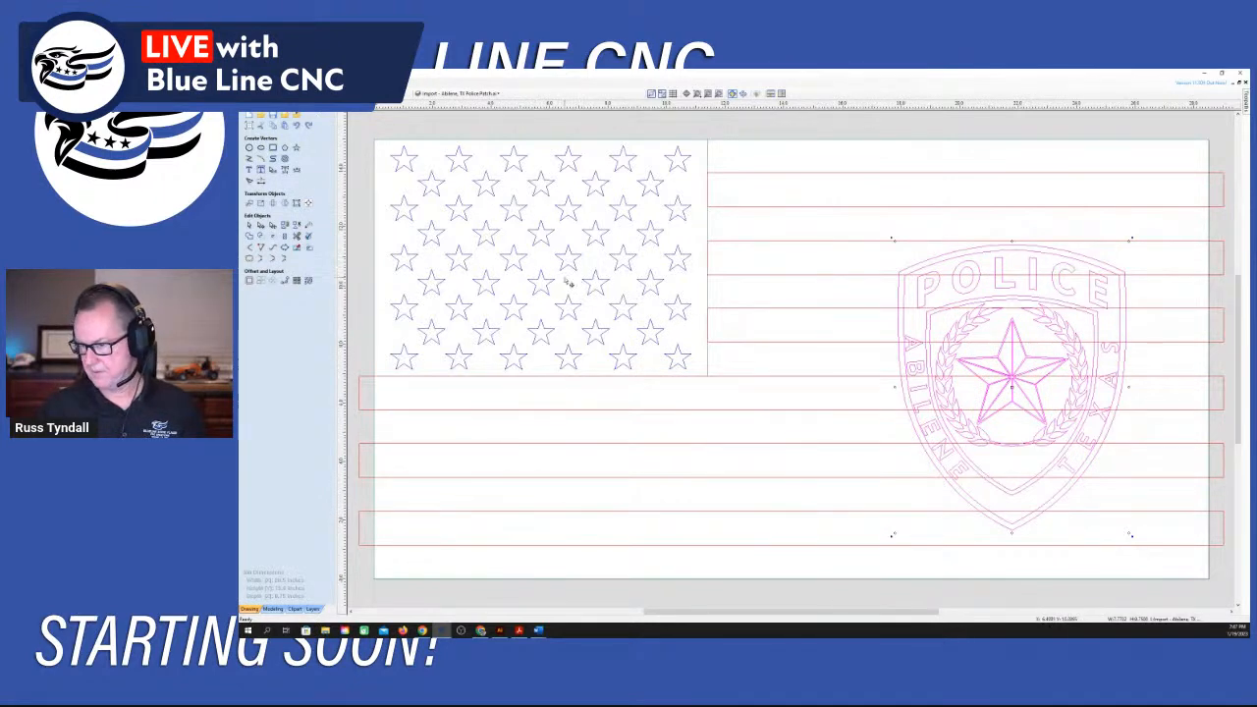
{"action": "left_click_drag", "start_coordinate": [1073, 437], "coordinate": [1068, 419]}
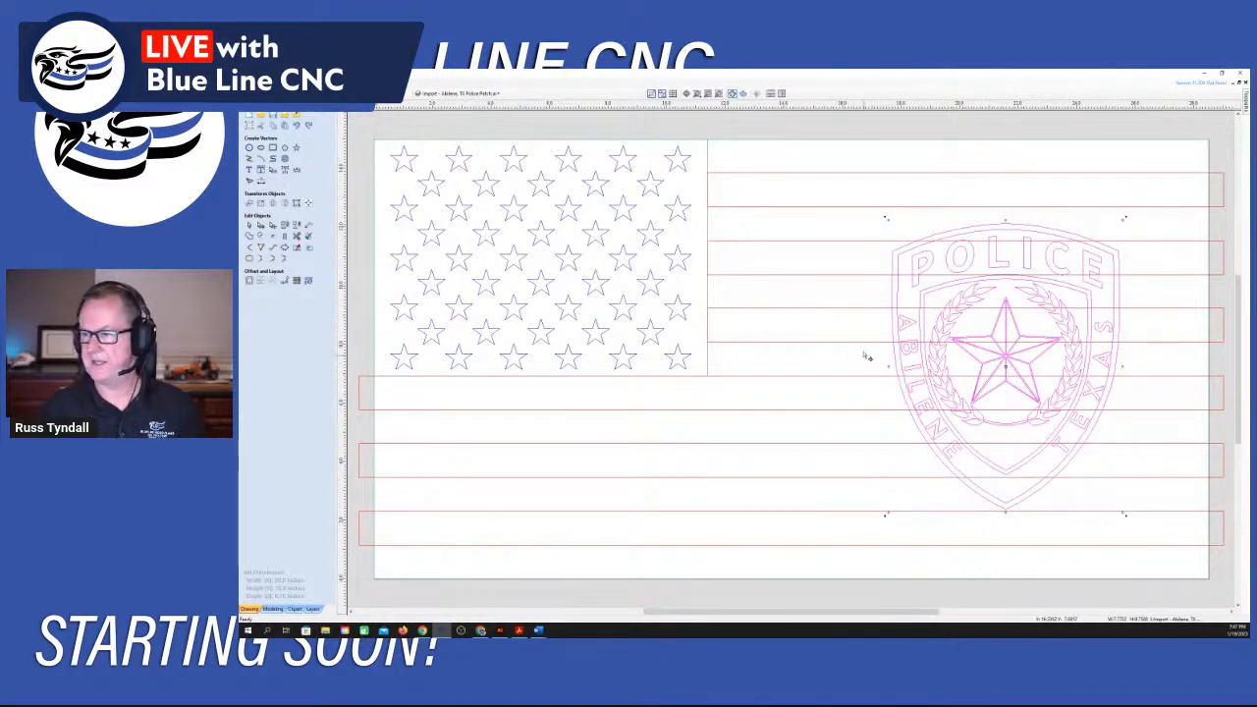
Group the stripe rectangles with G, then open Align Objects with the badge selected.
{"action": "left_click", "coordinate": [786, 301]}
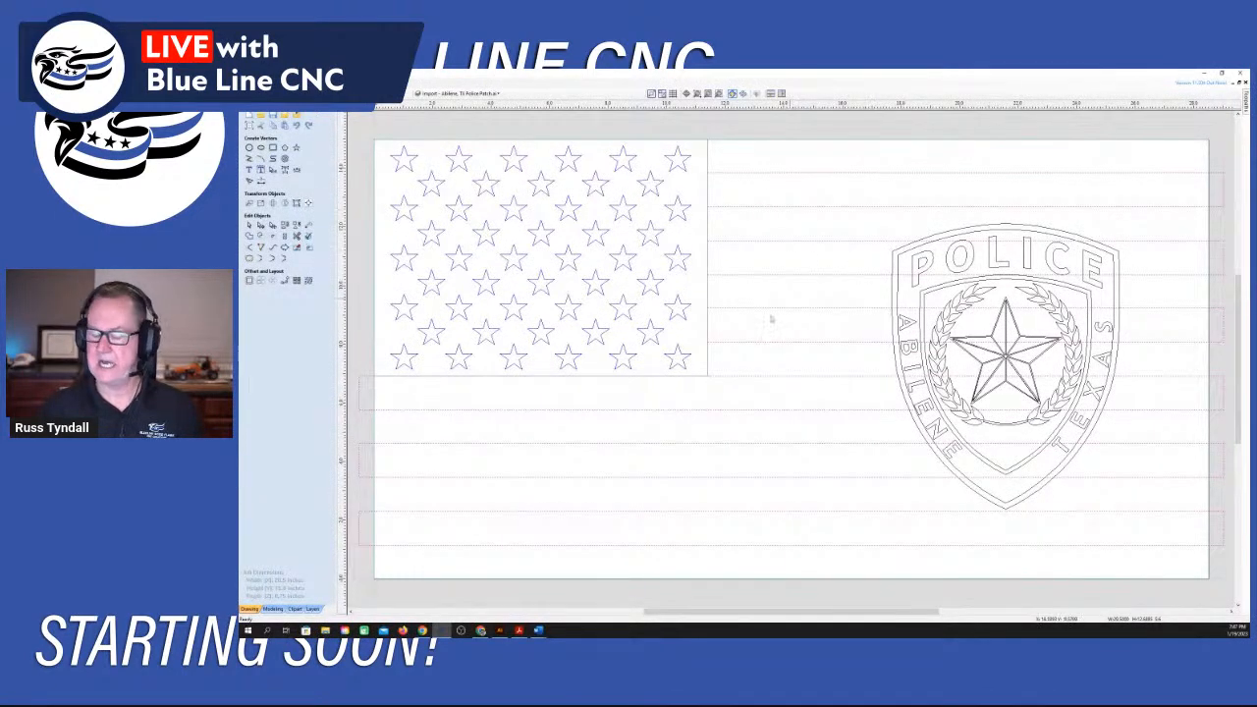
{"action": "key", "text": "g"}
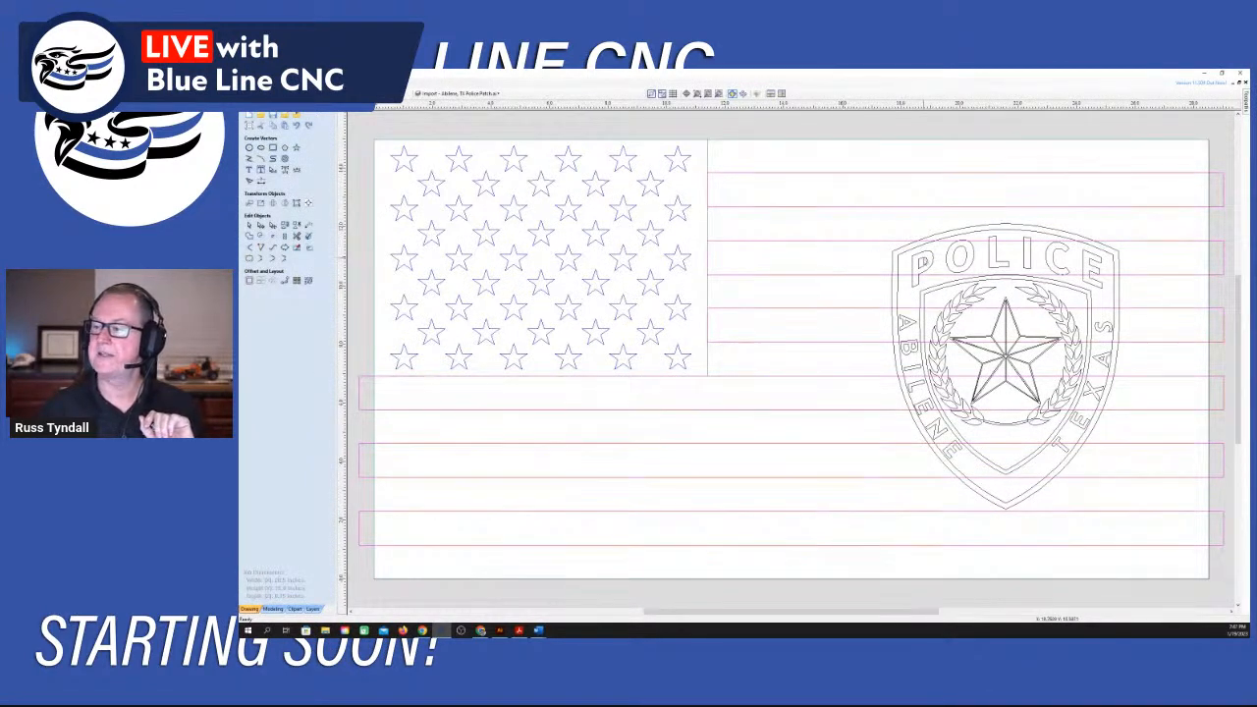
{"action": "left_click", "coordinate": [900, 292]}
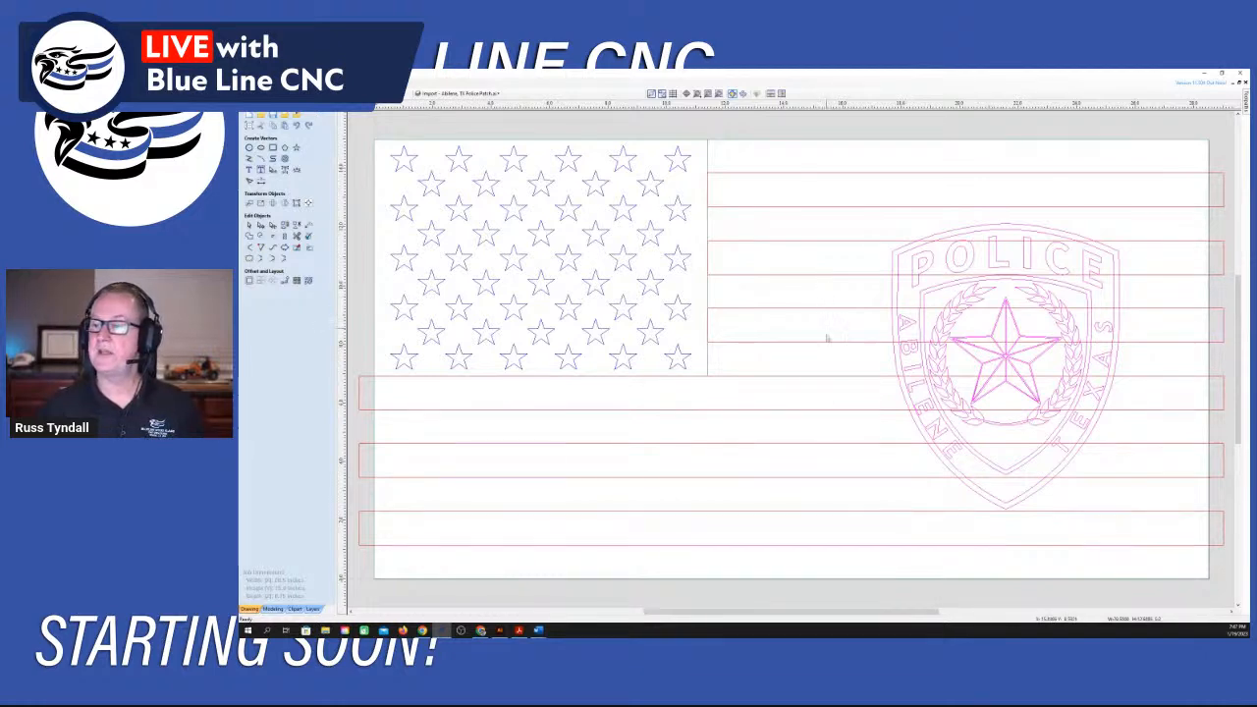
{"action": "left_click", "coordinate": [307, 202]}
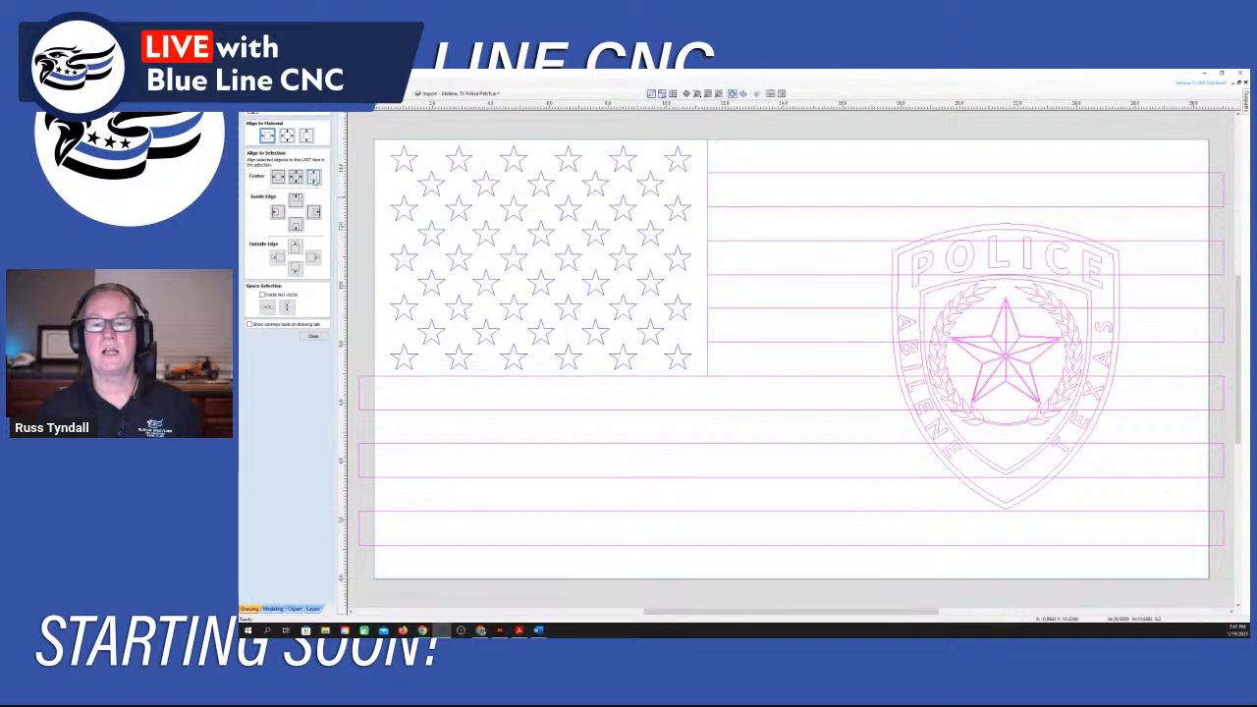
Centre the badge vertically on the flag, then reselect the badge alone.
{"action": "left_click", "coordinate": [314, 177]}
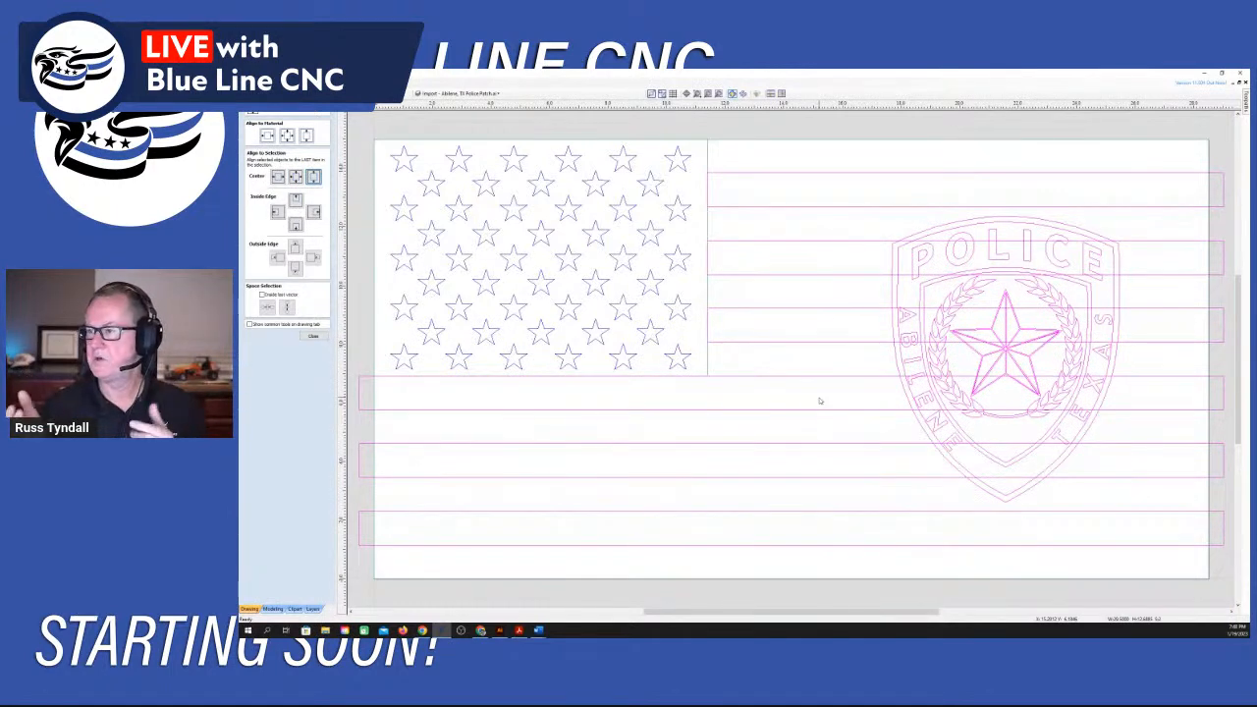
{"action": "left_click", "coordinate": [864, 335]}
{"action": "left_click", "coordinate": [979, 334]}
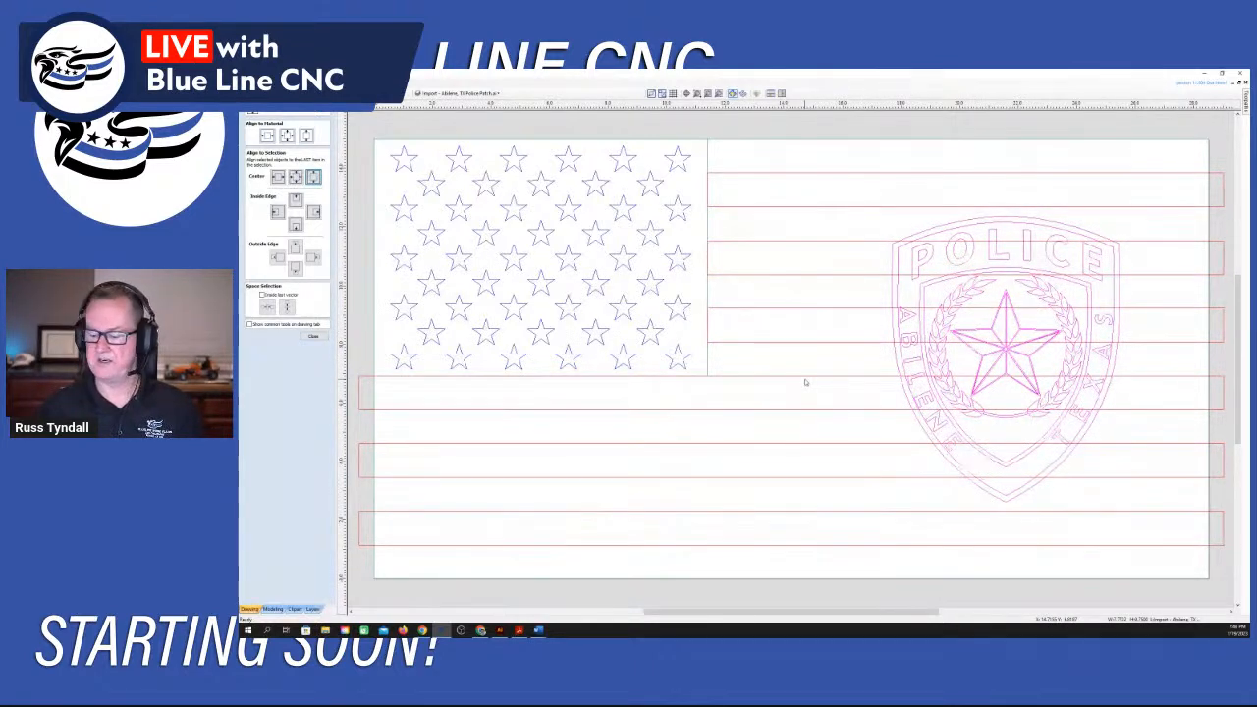
Nudge the badge with the arrow keys to fine-tune its horizontal position, then deselect.
{"action": "key", "text": "Left"}
{"action": "key", "text": "Left"}
{"action": "key", "text": "Left"}
{"action": "key", "text": "Left"}
{"action": "key", "text": "Left"}
{"action": "key", "text": "Left"}
{"action": "key", "text": "Left"}
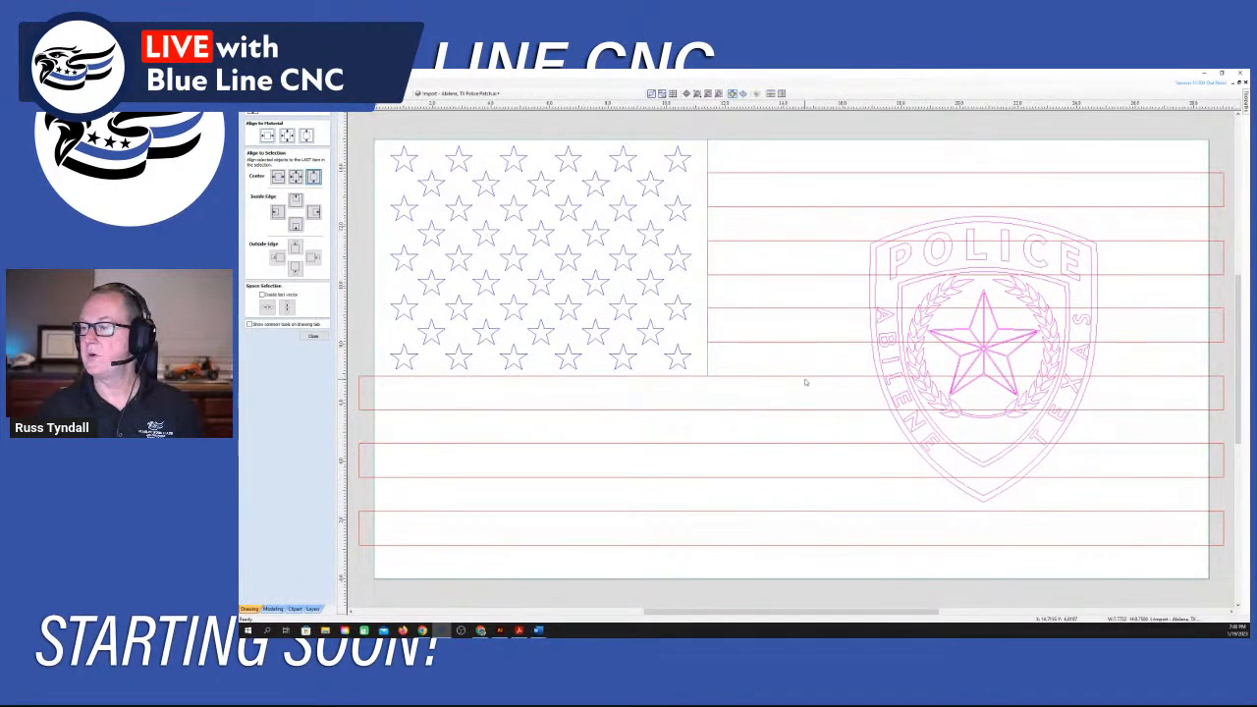
{"action": "key", "text": "Right"}
{"action": "key", "text": "Right"}
{"action": "key", "text": "Right"}
{"action": "key", "text": "Right"}
{"action": "key", "text": "Right"}
{"action": "key", "text": "Right"}
{"action": "key", "text": "Right"}
{"action": "key", "text": "Right"}
{"action": "key", "text": "Right"}
{"action": "key", "text": "Right"}
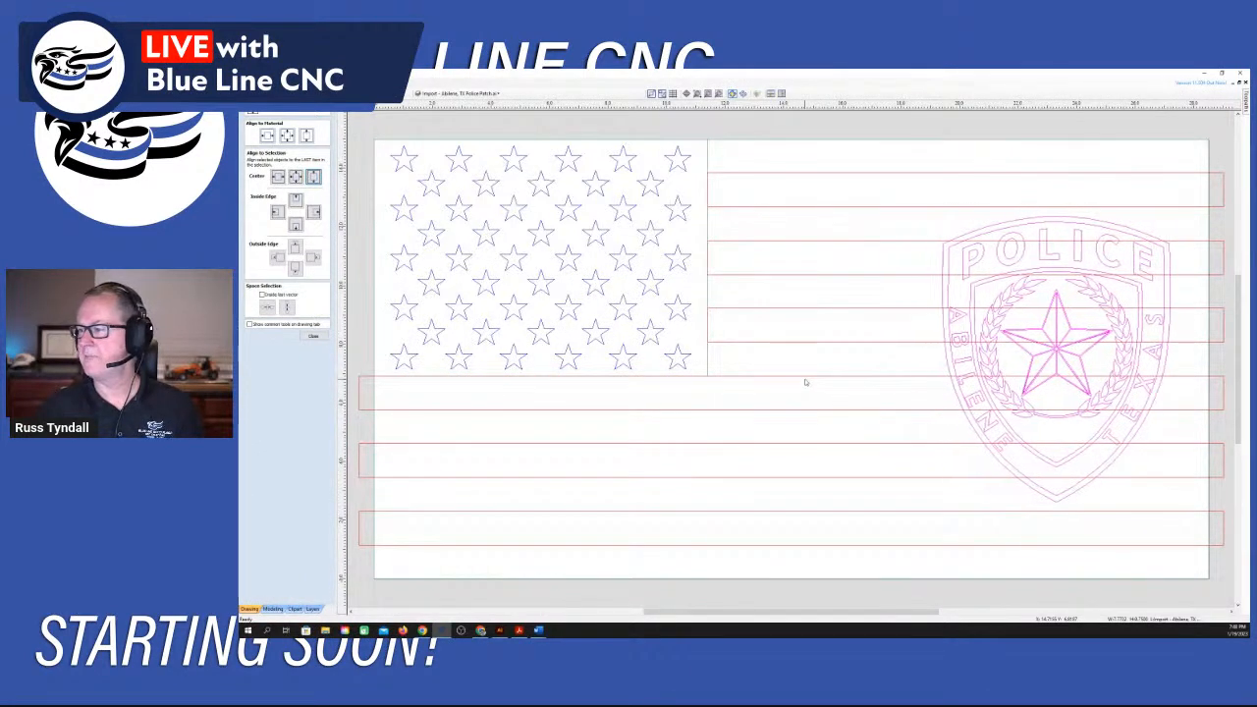
{"action": "key", "text": "Left"}
{"action": "key", "text": "Left"}
{"action": "key", "text": "Left"}
{"action": "key", "text": "Left"}
{"action": "key", "text": "Left"}
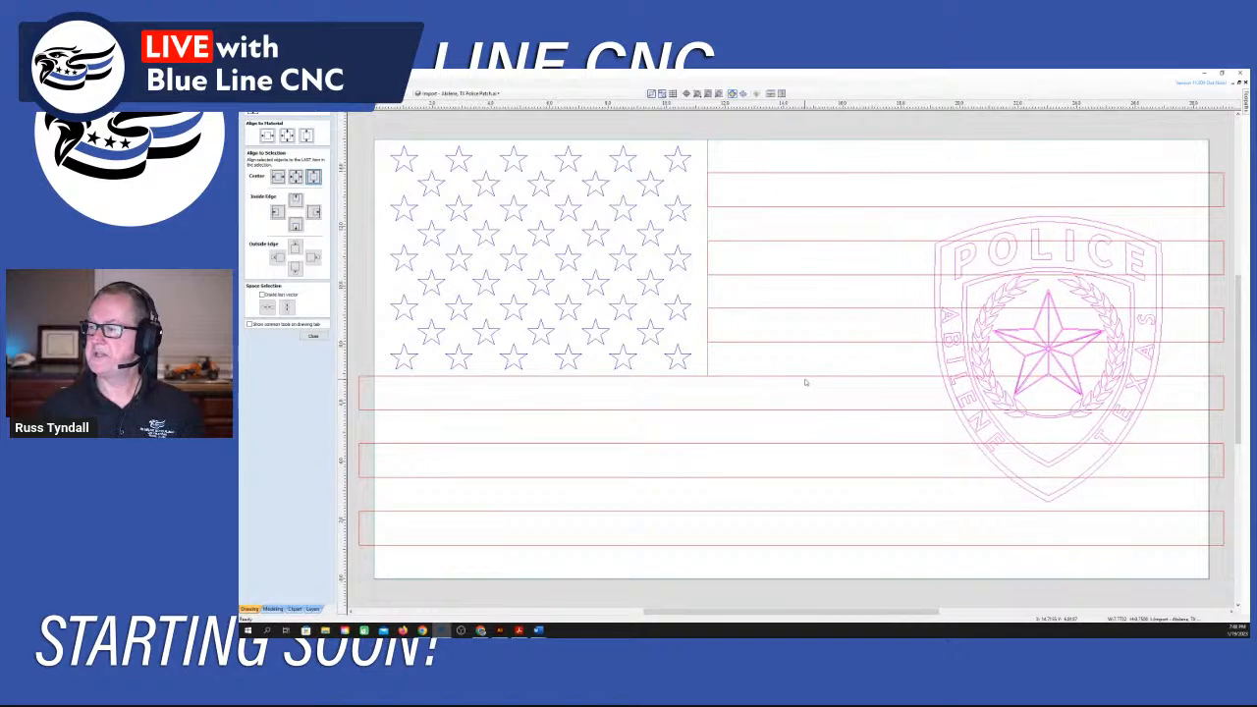
{"action": "key", "text": "Left"}
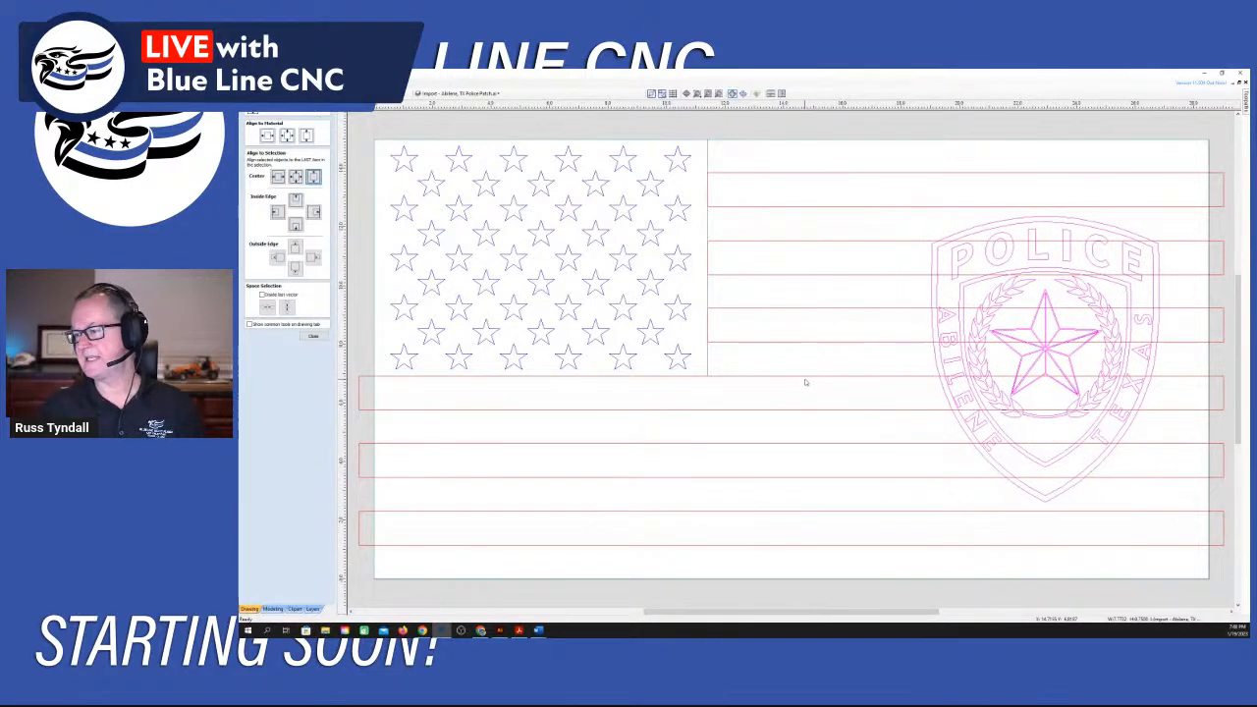
{"action": "key", "text": "Left"}
{"action": "key", "text": "Left"}
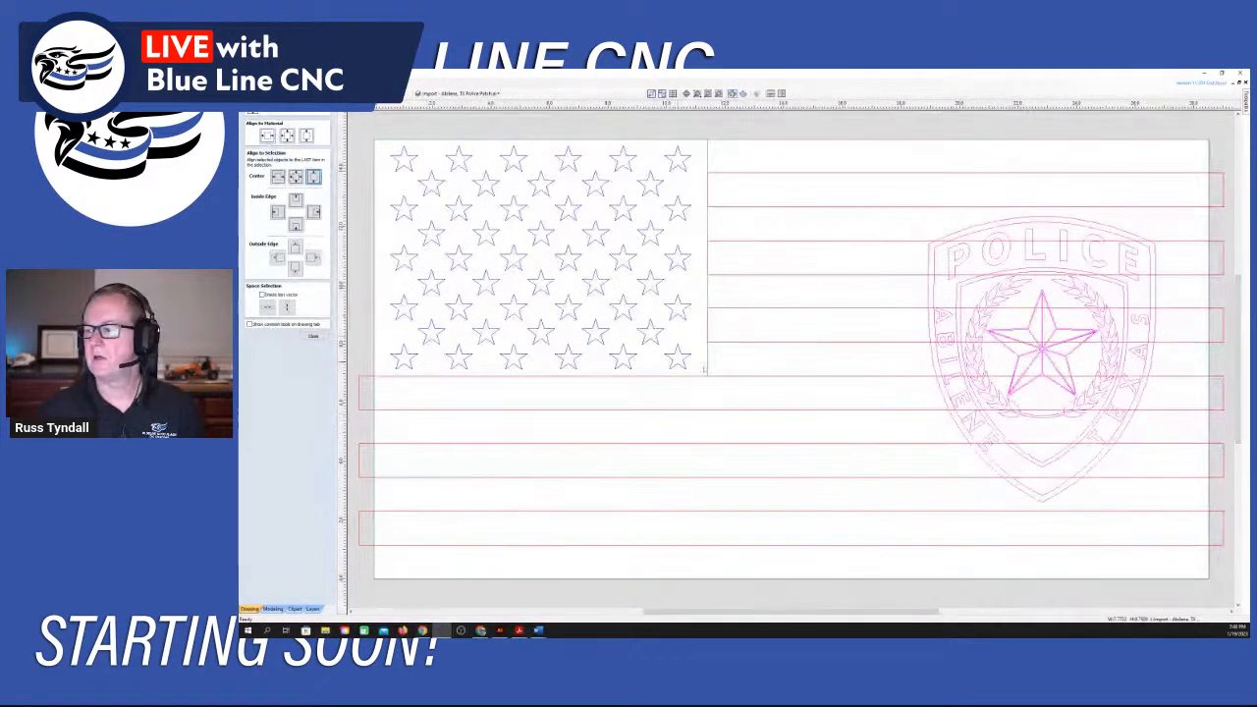
{"action": "left_click", "coordinate": [710, 437]}
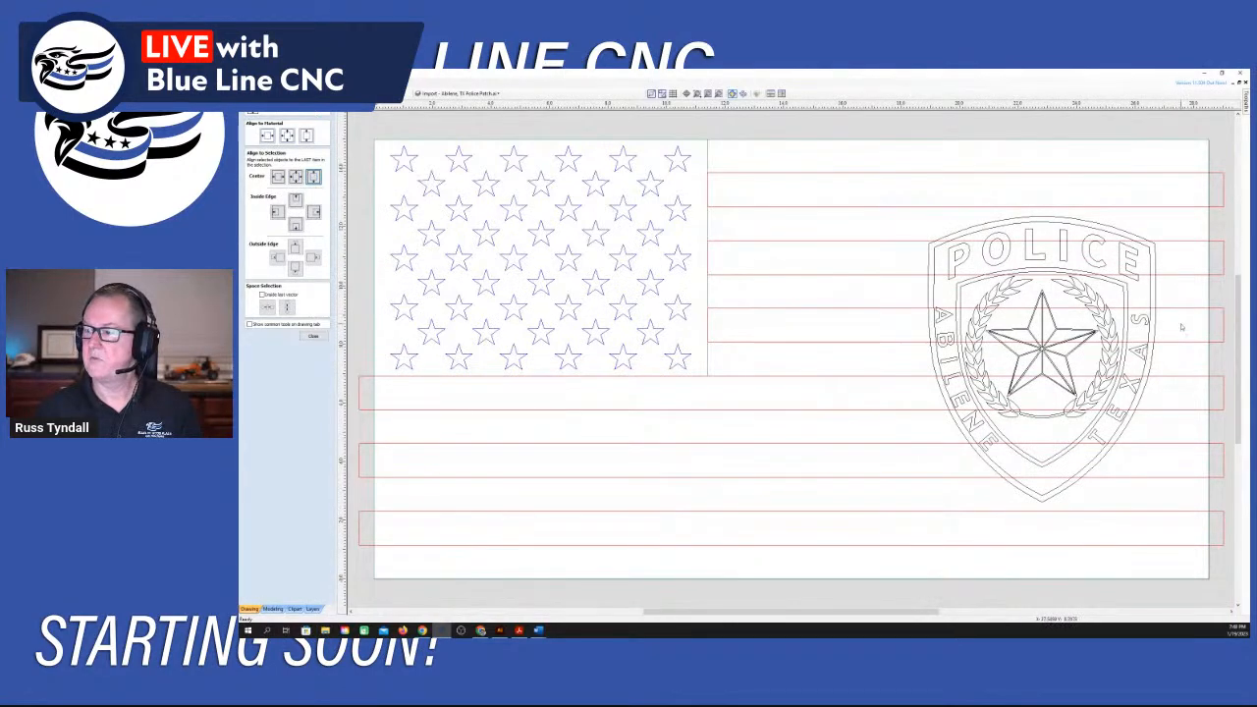
Reselect and check the badge's placement over the right-side stripes, then close Align Objects.
{"action": "scroll", "coordinate": [1183, 330], "scroll_direction": "down", "scroll_amount": 4}
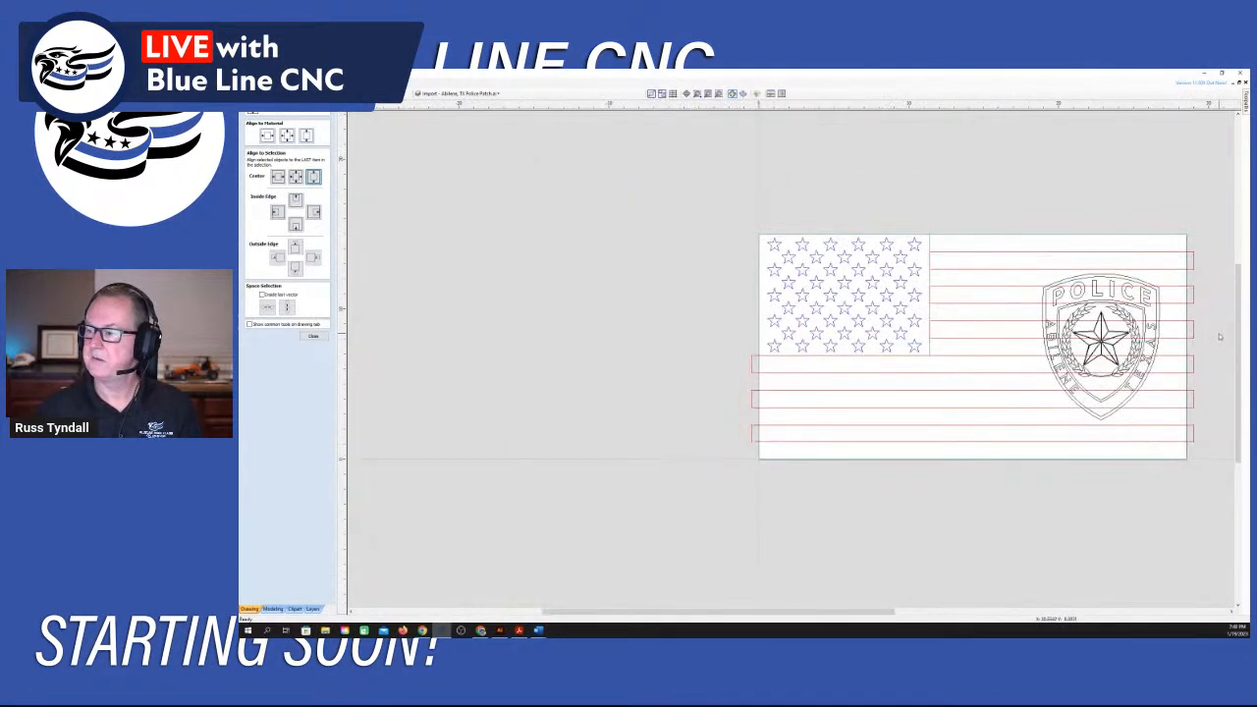
{"action": "scroll", "coordinate": [1219, 337], "scroll_direction": "up", "scroll_amount": 5}
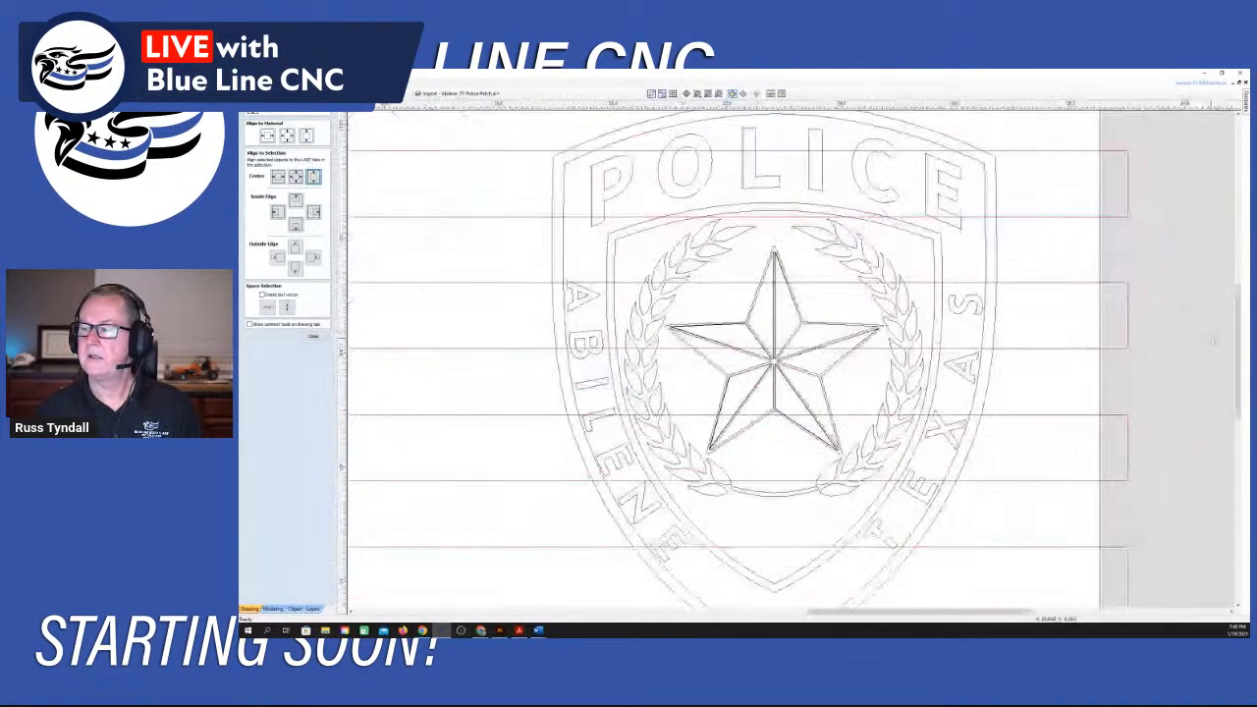
{"action": "scroll", "coordinate": [1044, 314], "scroll_direction": "down", "scroll_amount": 2}
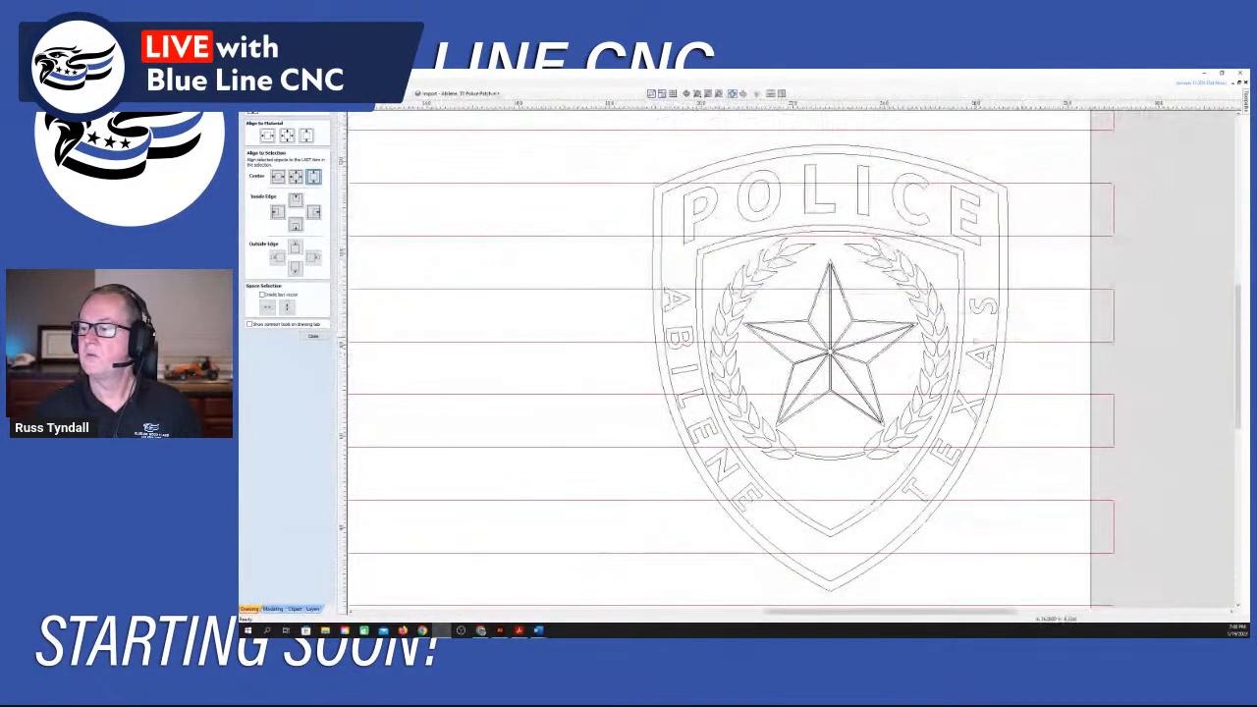
{"action": "left_click", "coordinate": [1003, 336]}
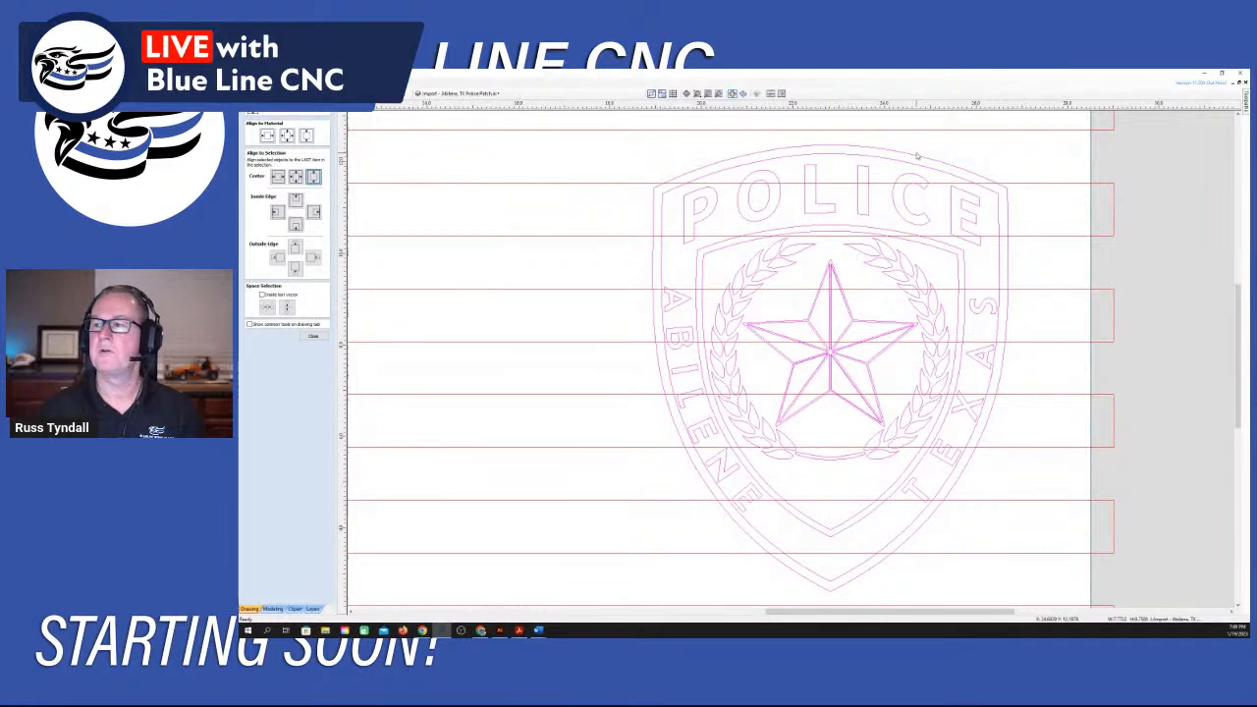
{"action": "left_click", "coordinate": [942, 148]}
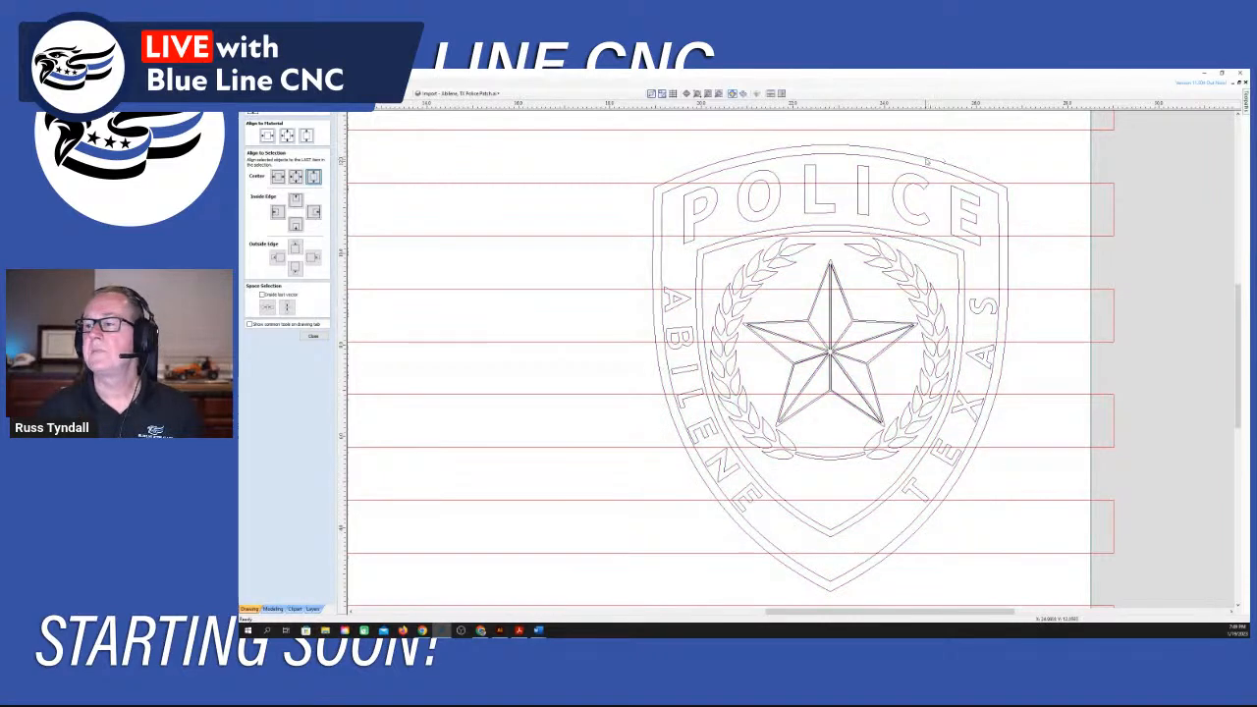
{"action": "left_click", "coordinate": [928, 162]}
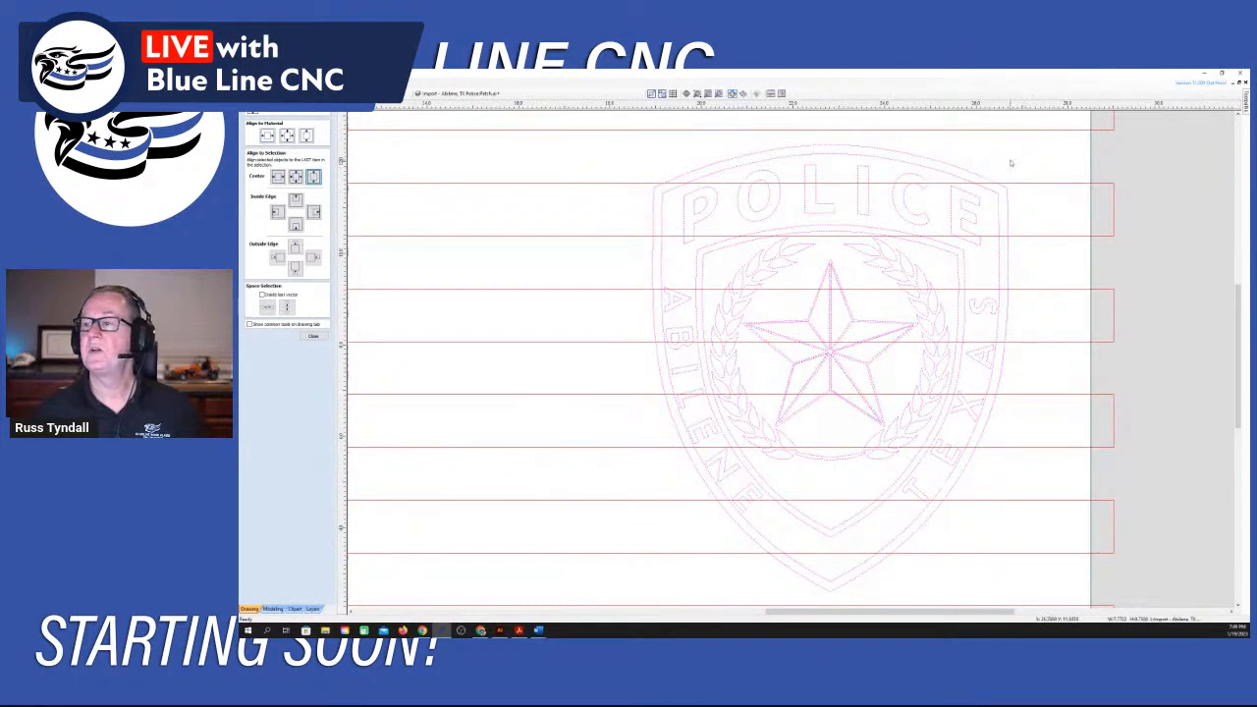
{"action": "left_click", "coordinate": [951, 166]}
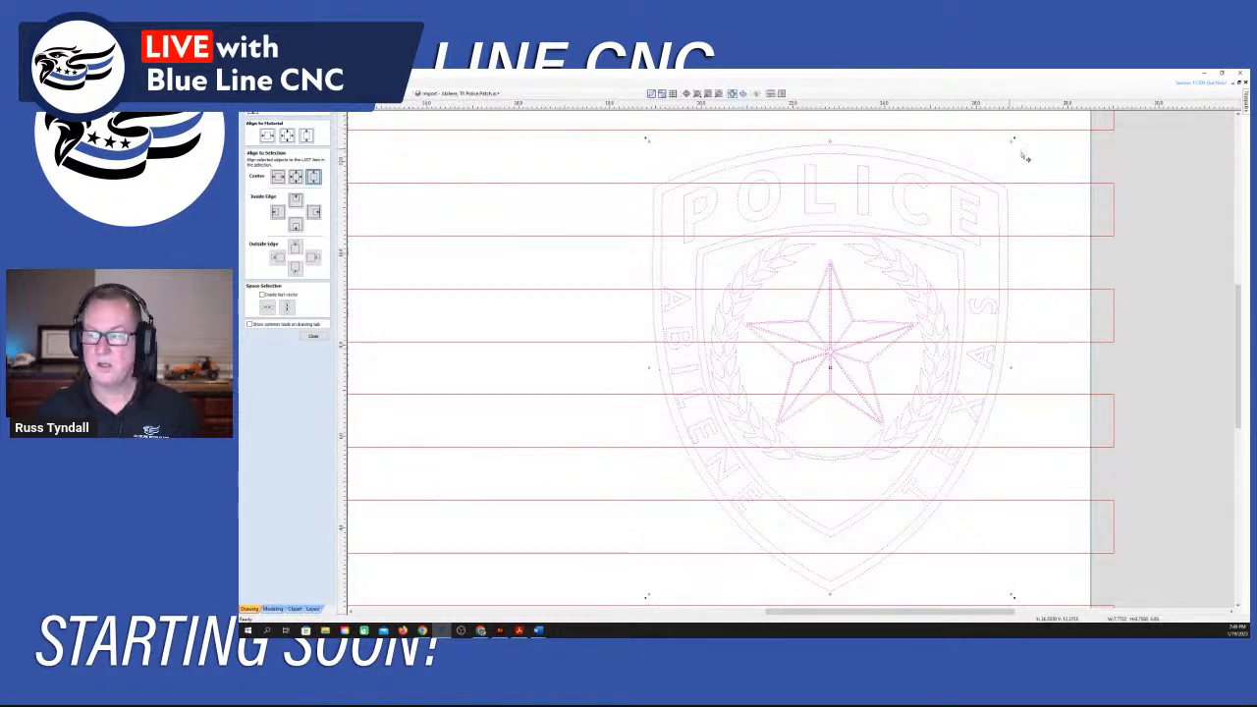
{"action": "left_click", "coordinate": [1050, 179]}
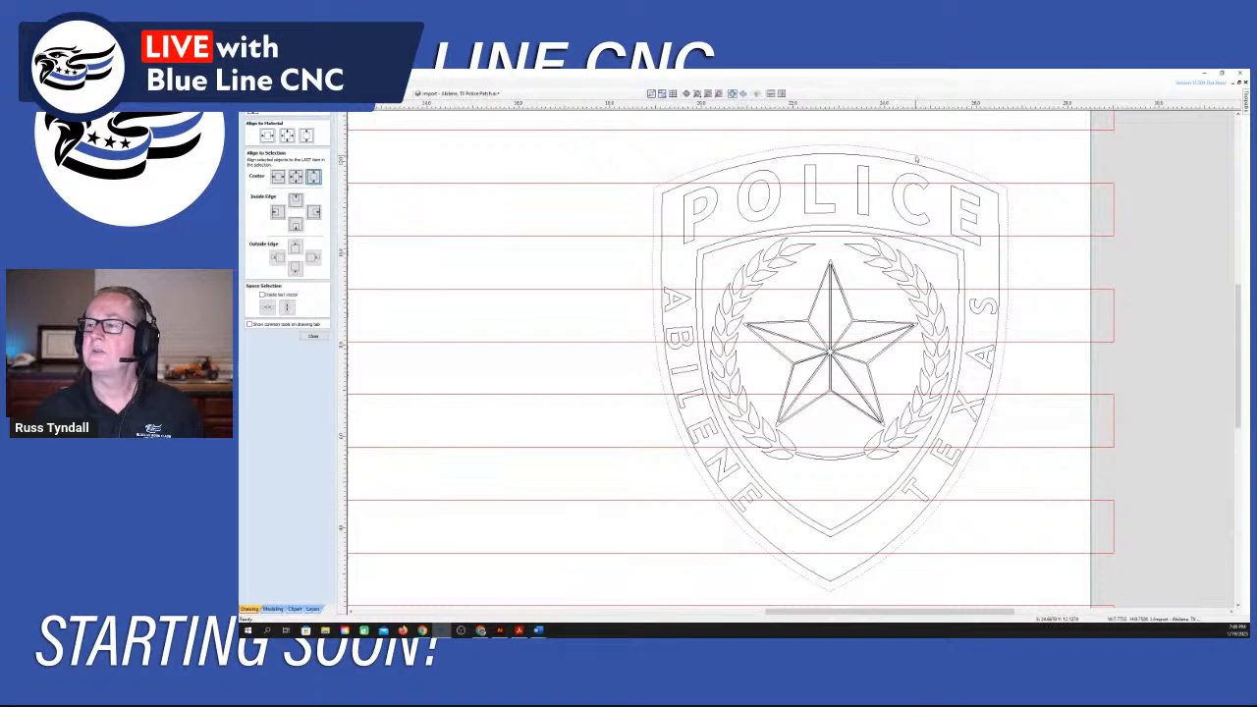
{"action": "left_click", "coordinate": [312, 337]}
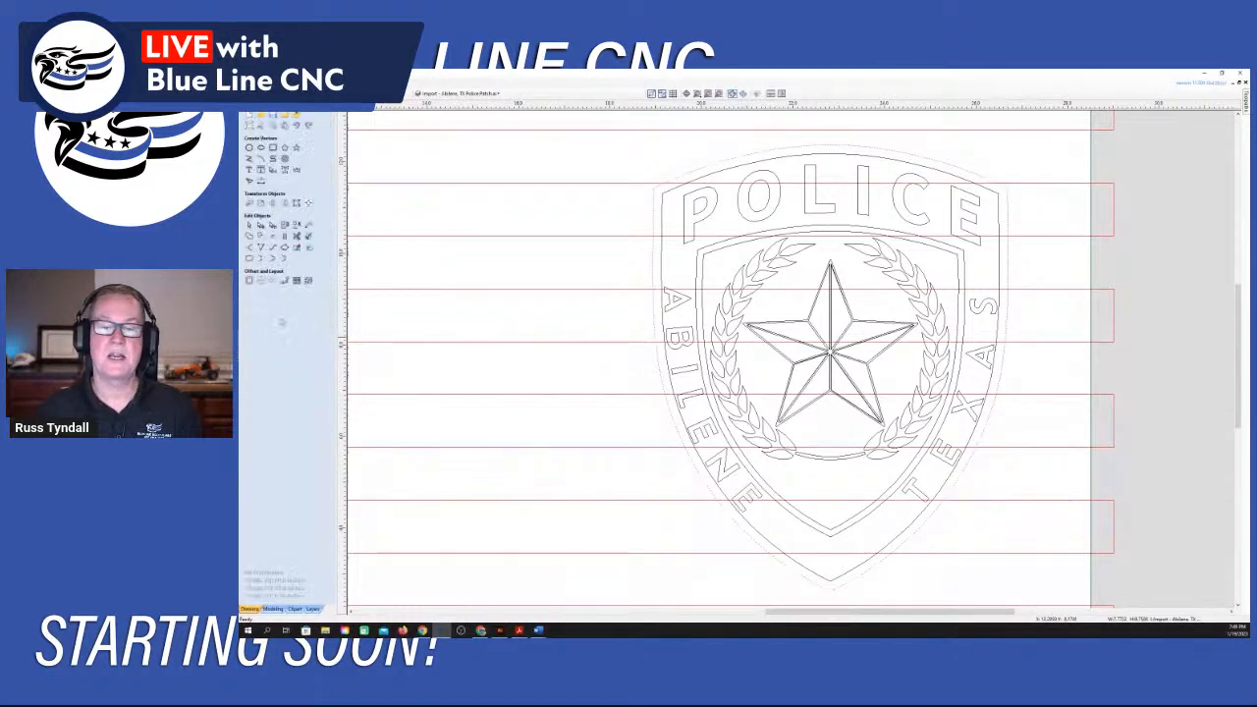
Create a 0.125-inch outward offset outline around the badge's shield.
{"action": "left_click", "coordinate": [249, 282]}
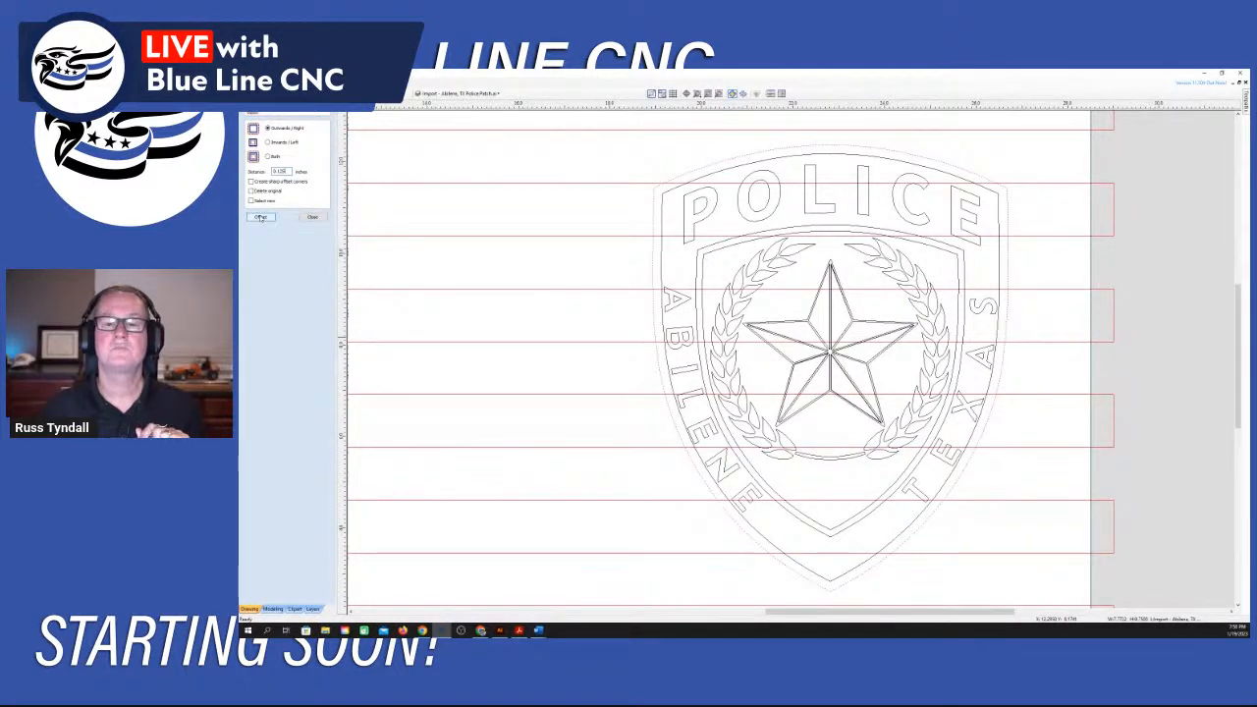
{"action": "left_click", "coordinate": [260, 217]}
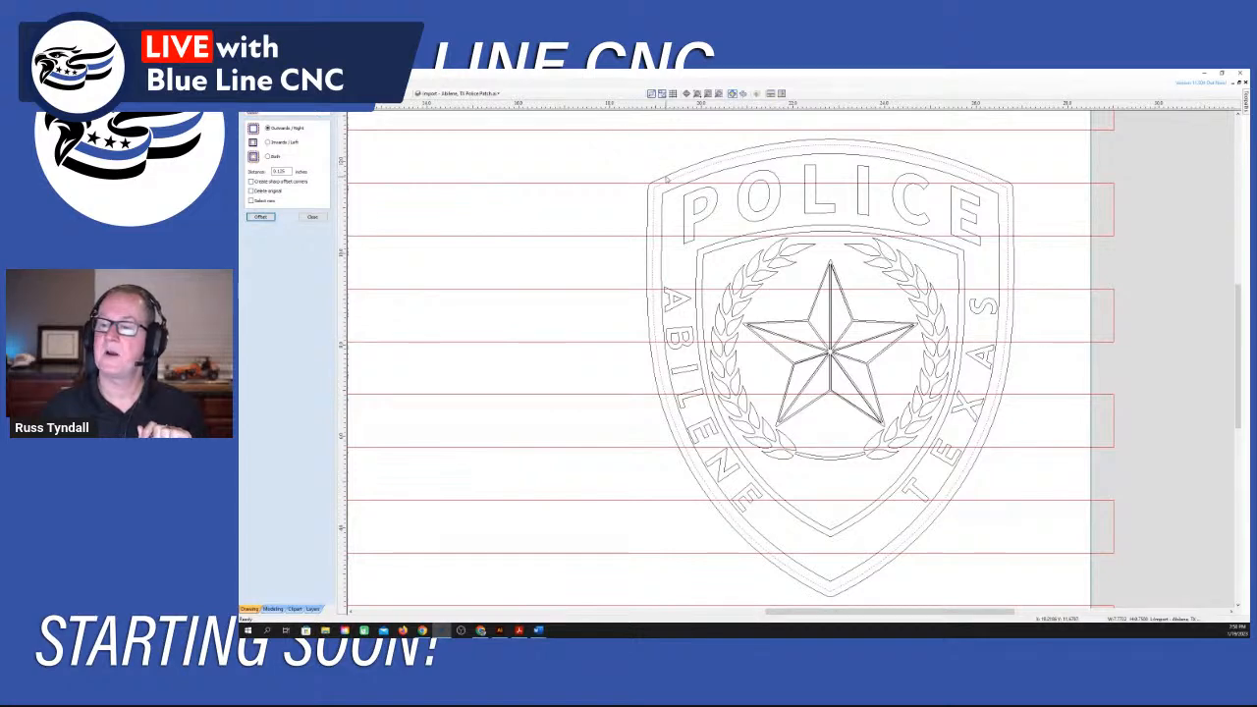
{"action": "left_click", "coordinate": [621, 162]}
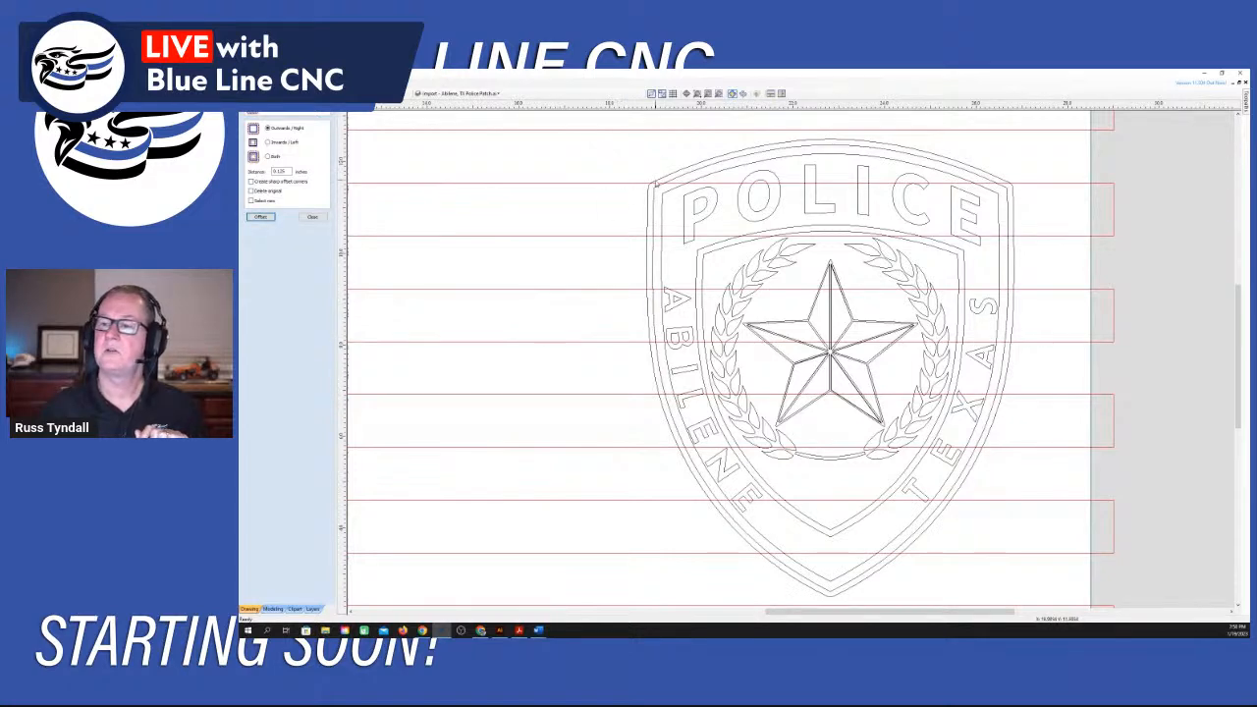
{"action": "left_click", "coordinate": [656, 184]}
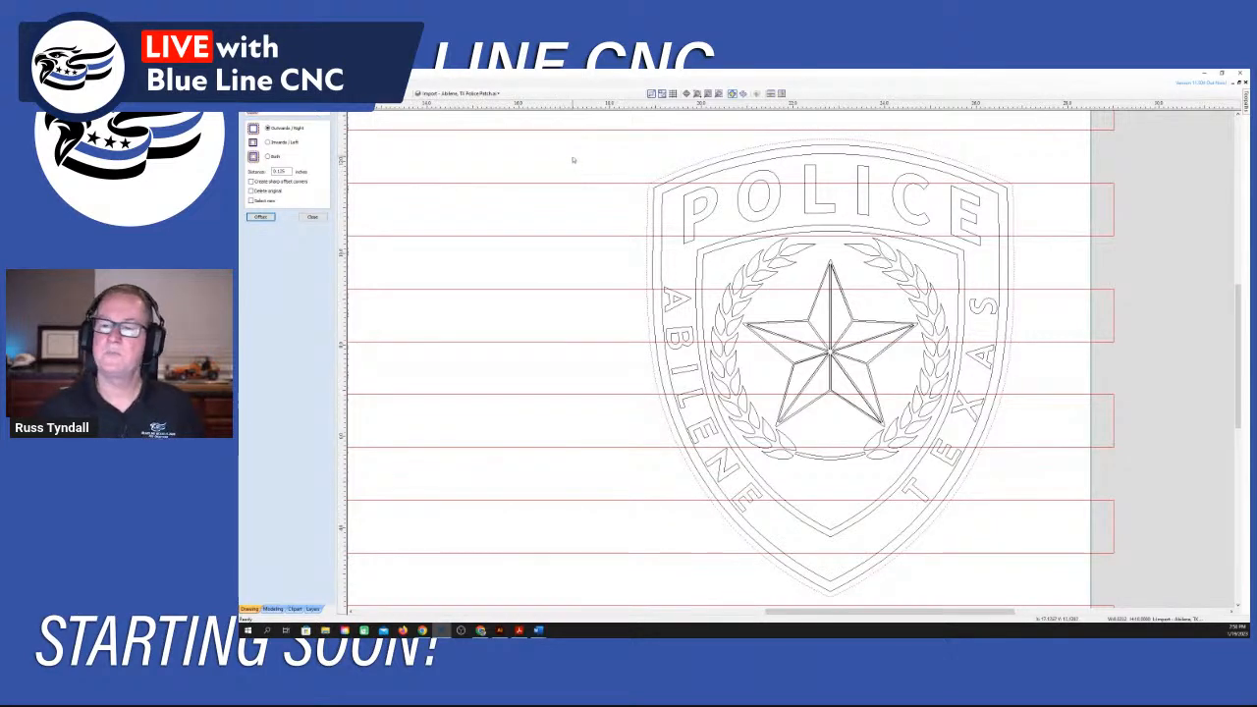
Select the stripe lines together with the new outer outline and close the offset options.
{"action": "left_click", "coordinate": [570, 159]}
{"action": "left_click_drag", "start_coordinate": [571, 158], "coordinate": [505, 251]}
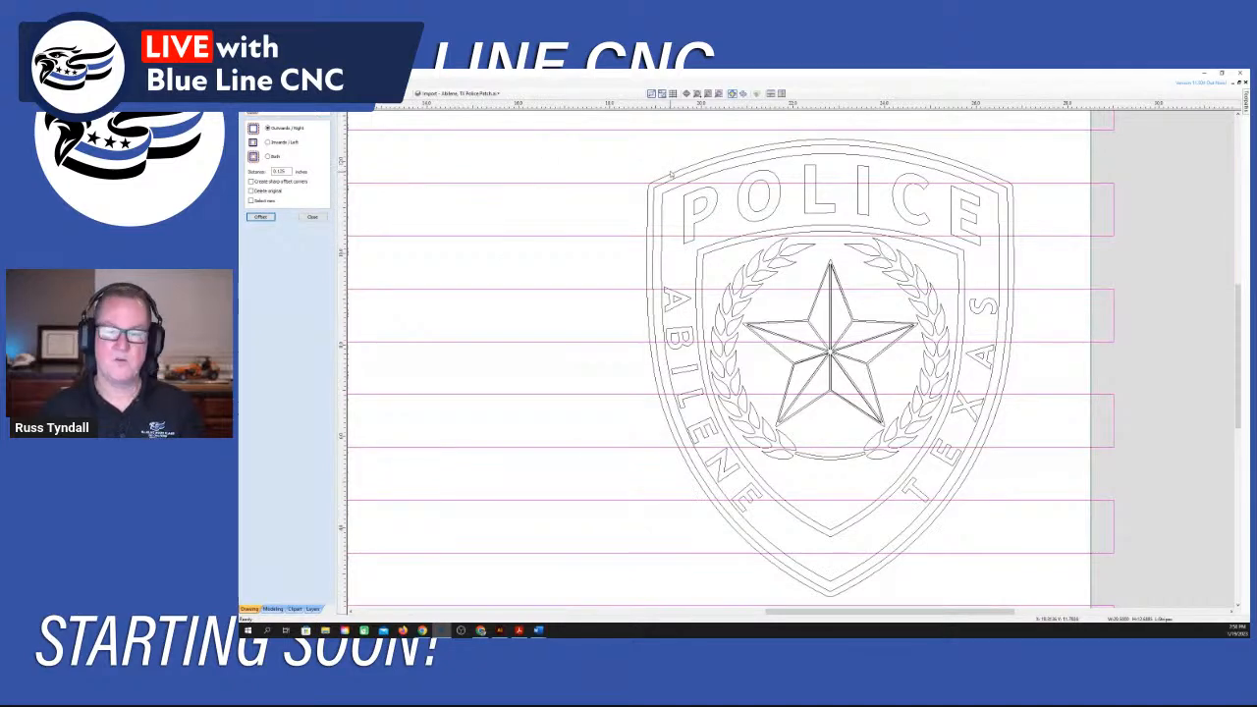
{"action": "left_click", "coordinate": [312, 216]}
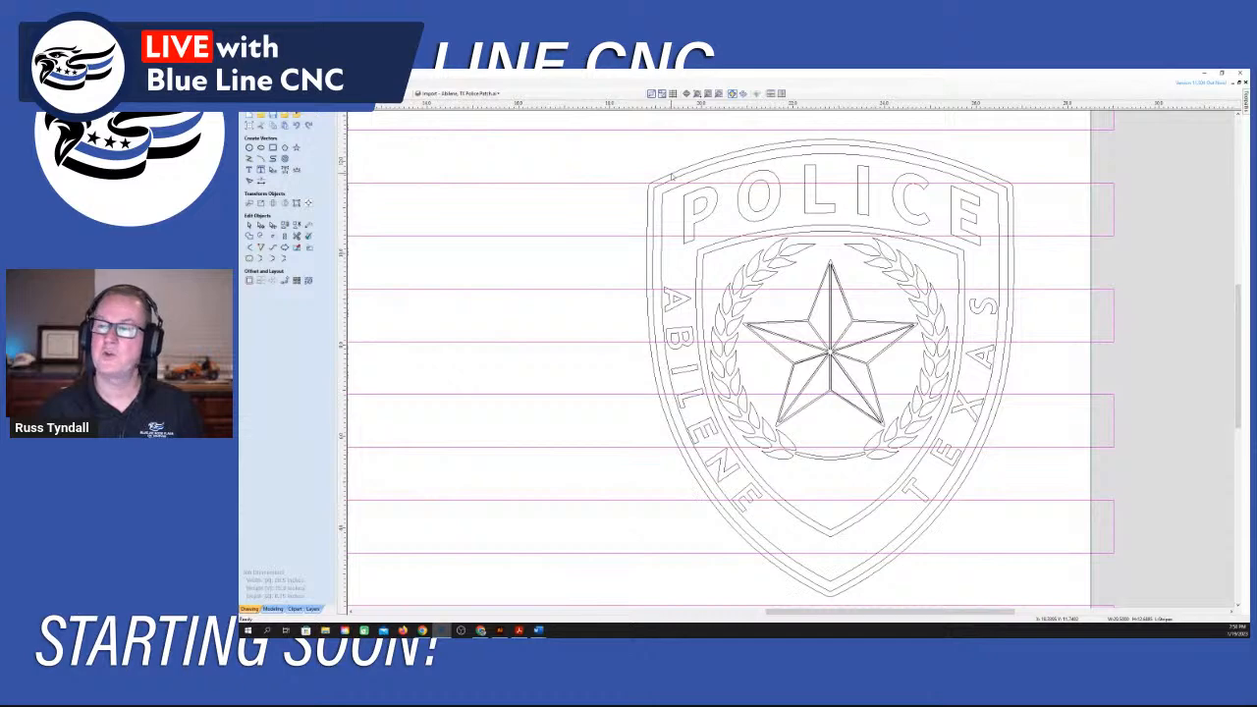
{"action": "left_click", "coordinate": [672, 176]}
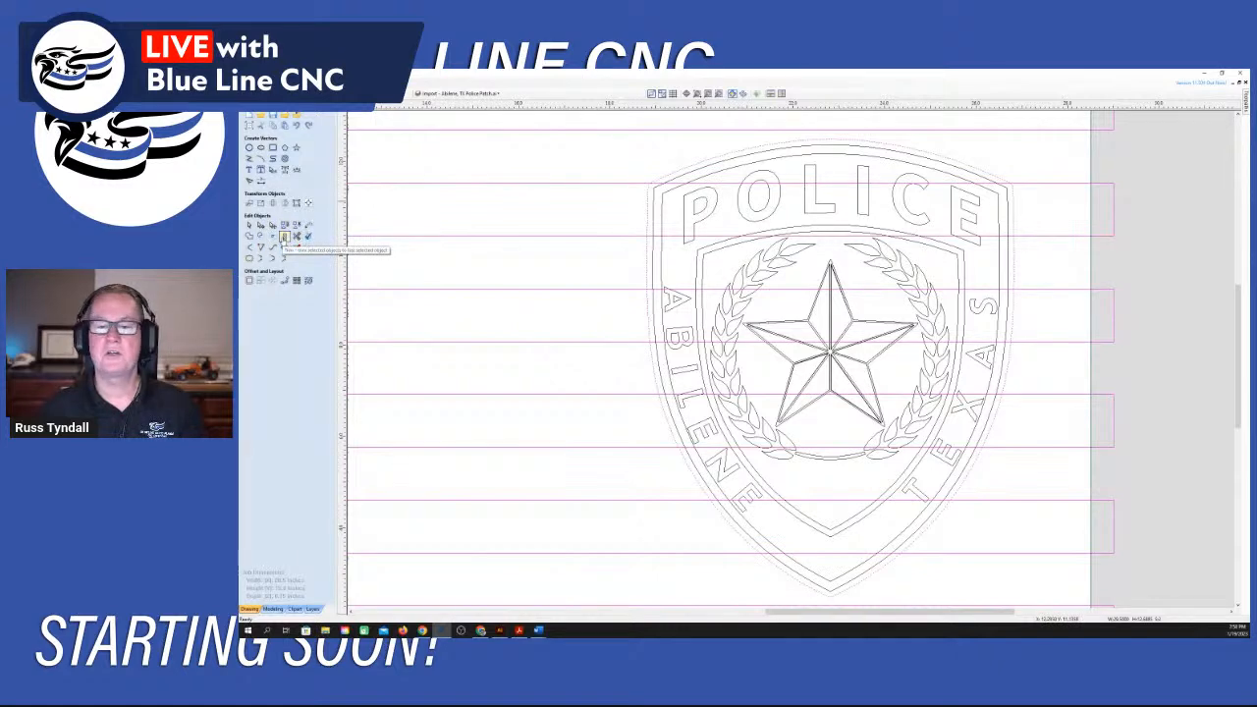
Trim away the stripe segments inside the badge's offset outline using Clear inside boundary.
{"action": "left_click", "coordinate": [284, 237]}
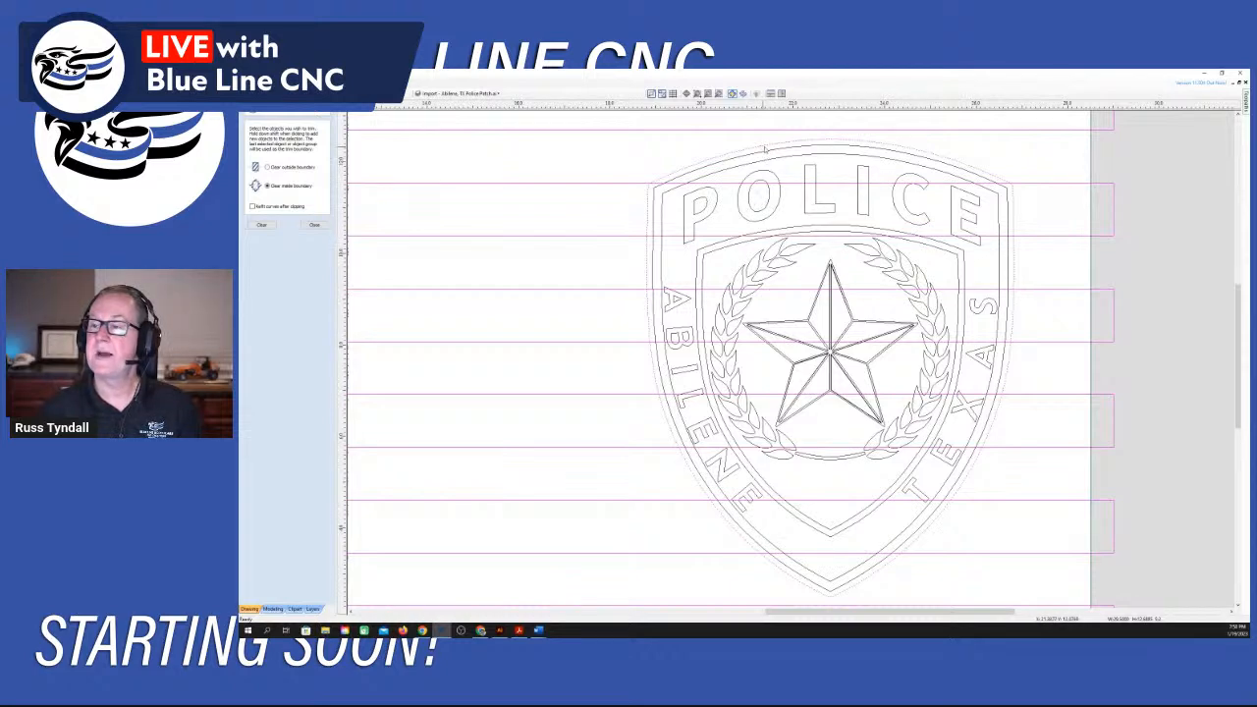
{"action": "left_click", "coordinate": [262, 226]}
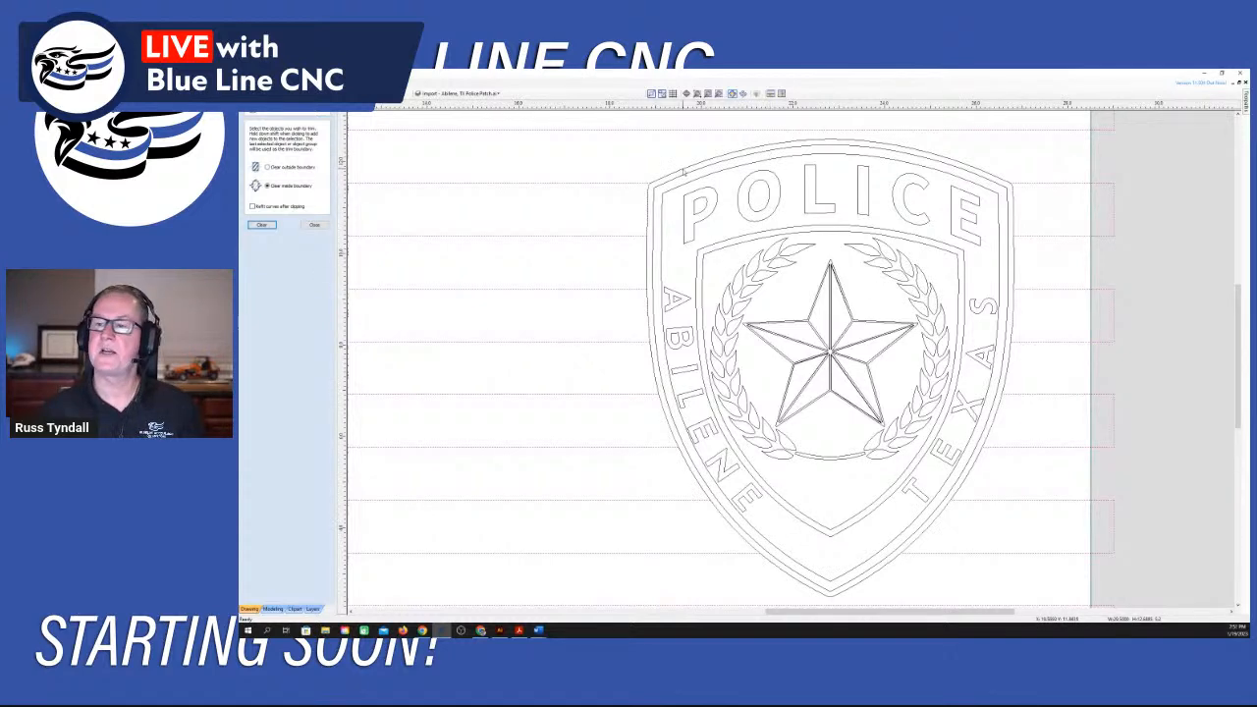
{"action": "left_click", "coordinate": [734, 159]}
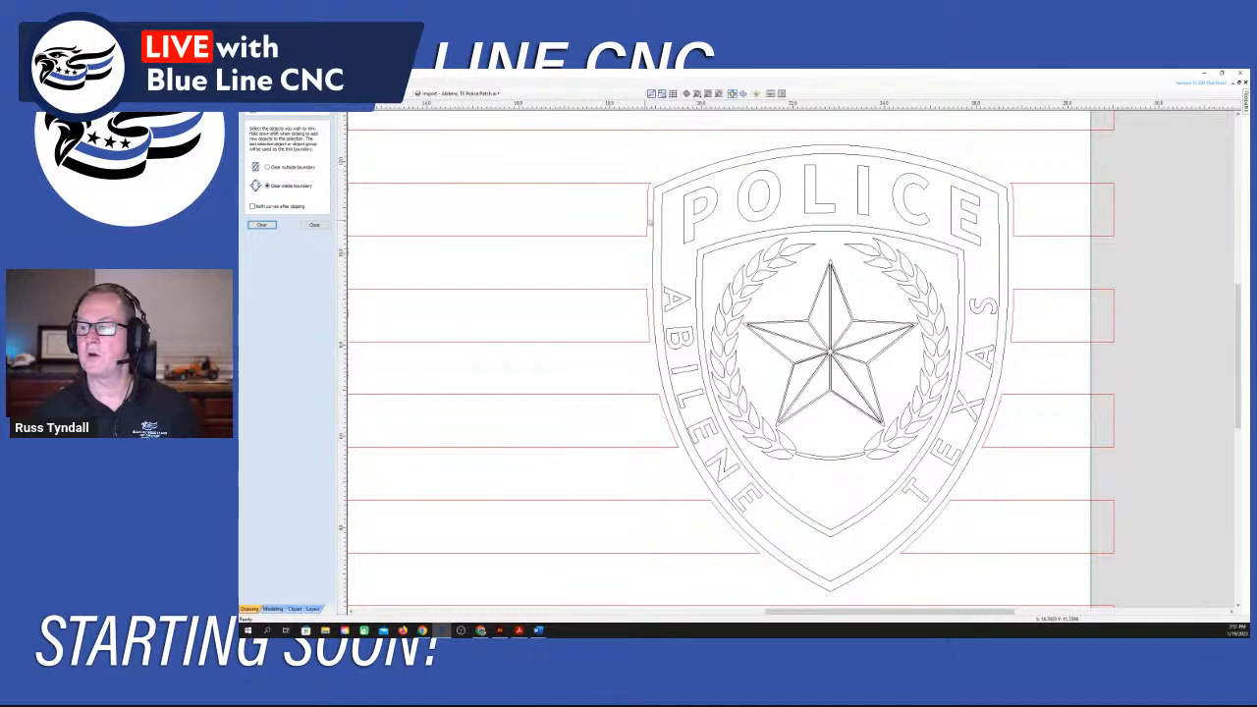
Zoom in and out to check the trimmed stripes, then close the Trim options.
{"action": "scroll", "coordinate": [875, 357], "scroll_direction": "down", "scroll_amount": 2}
{"action": "scroll", "coordinate": [963, 449], "scroll_direction": "up", "scroll_amount": 3}
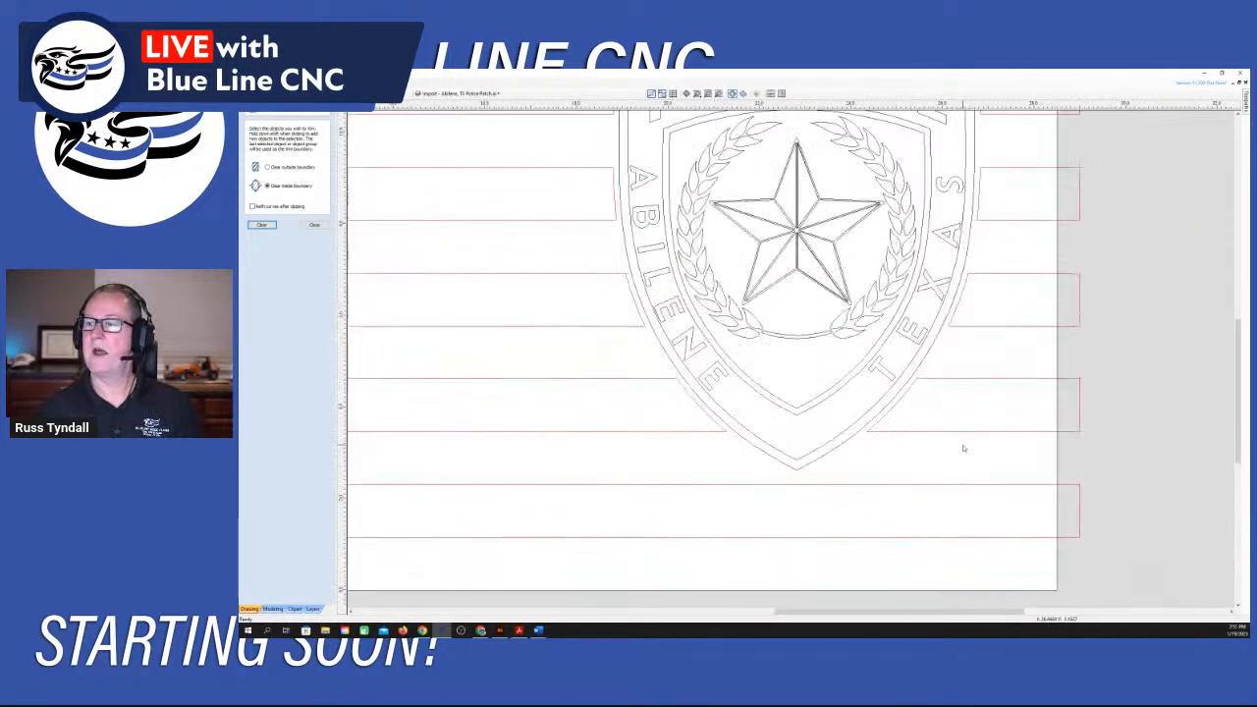
{"action": "scroll", "coordinate": [963, 449], "scroll_direction": "down", "scroll_amount": 2}
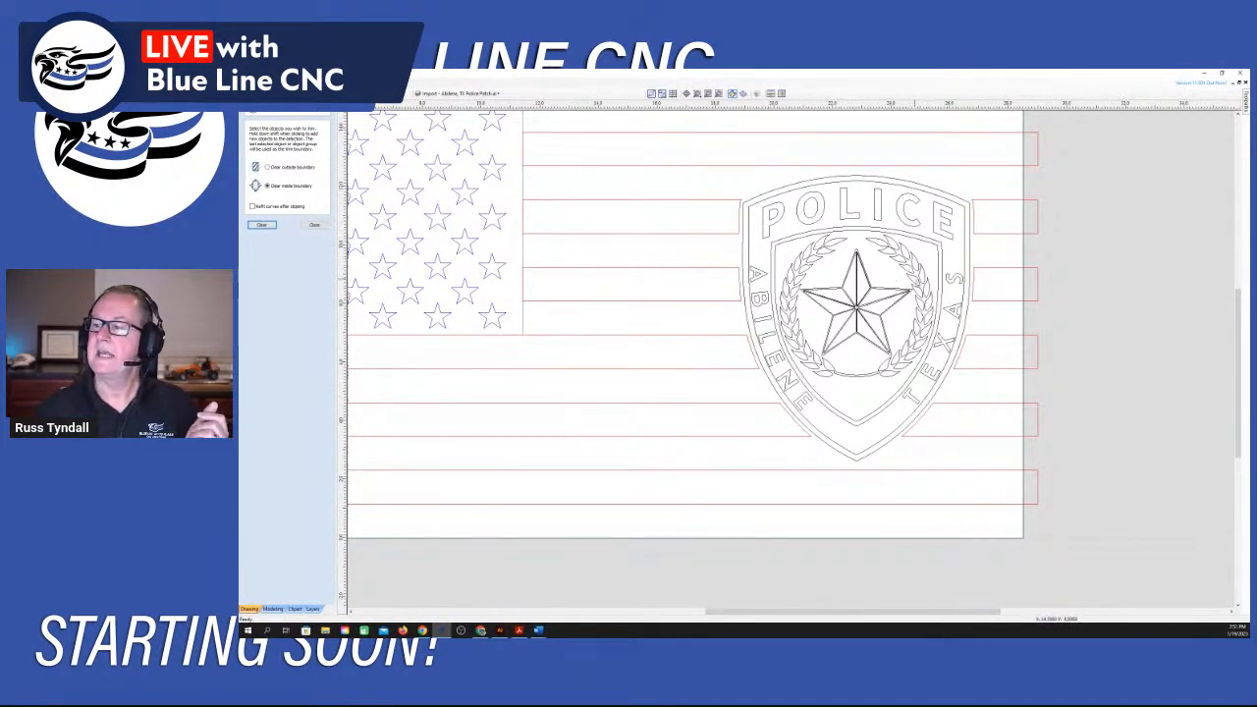
{"action": "scroll", "coordinate": [962, 286], "scroll_direction": "up", "scroll_amount": 1}
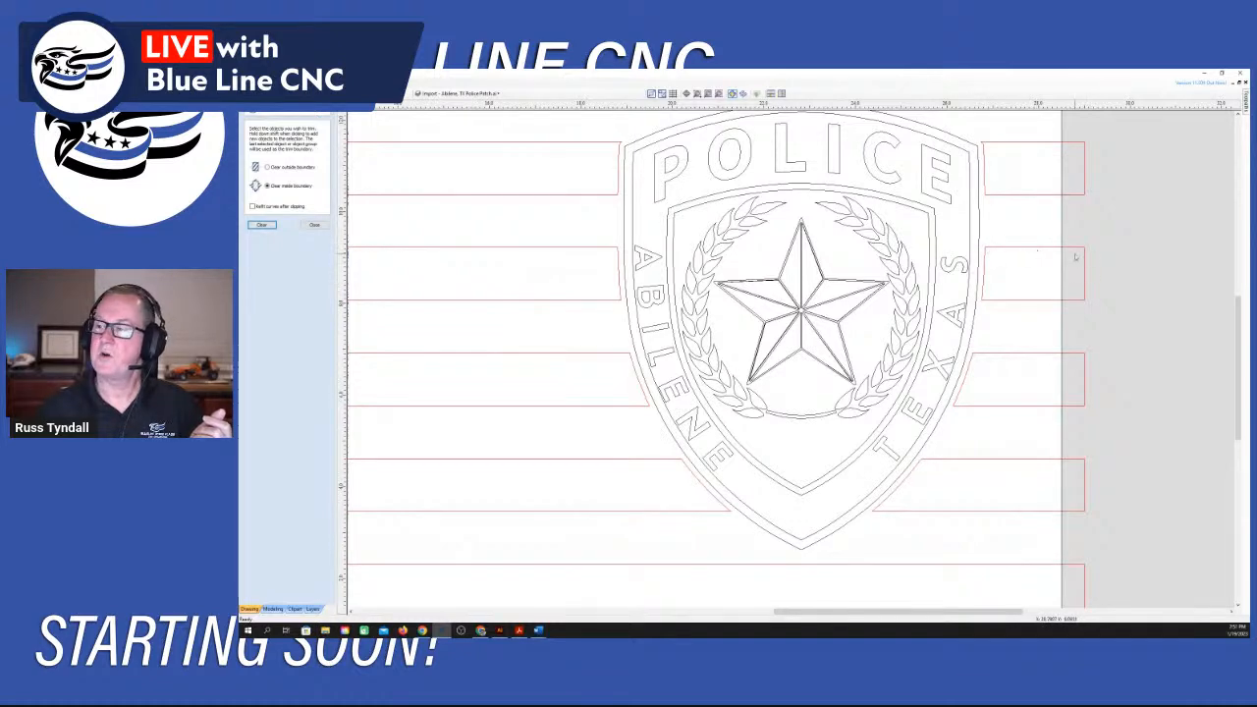
{"action": "scroll", "coordinate": [1075, 258], "scroll_direction": "down", "scroll_amount": 2}
{"action": "scroll", "coordinate": [1082, 145], "scroll_direction": "up", "scroll_amount": 1}
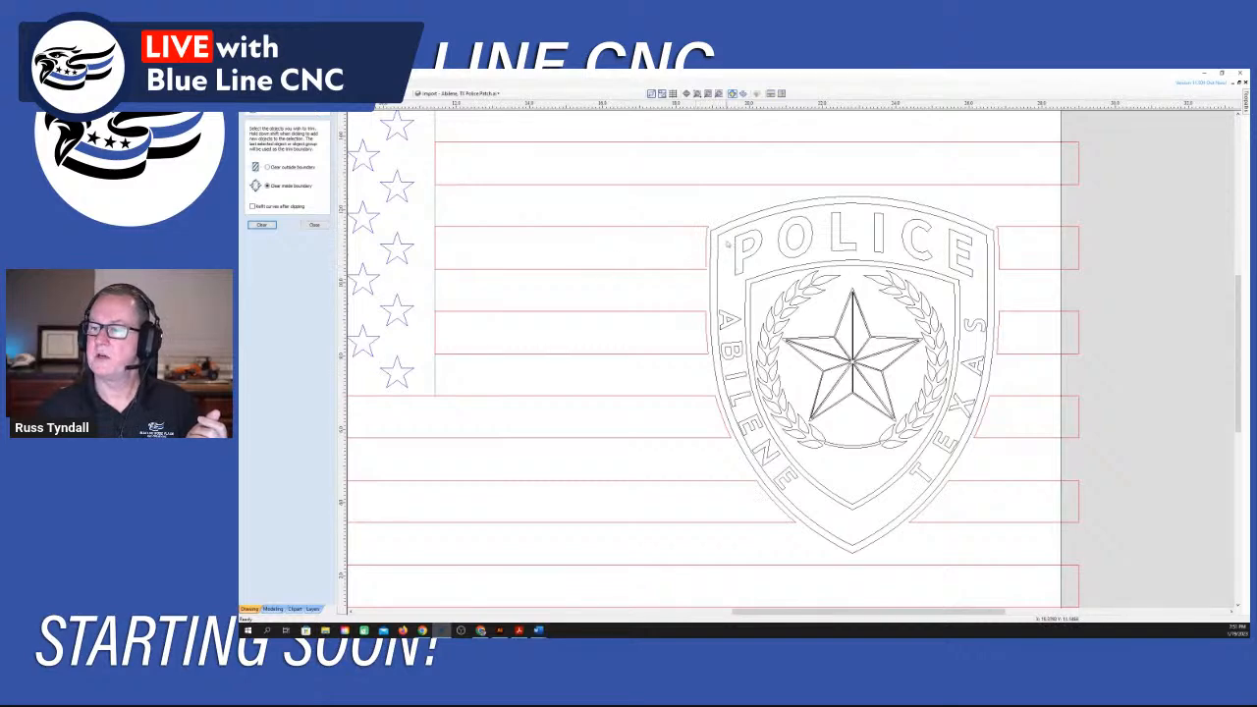
{"action": "scroll", "coordinate": [829, 296], "scroll_direction": "down", "scroll_amount": 3}
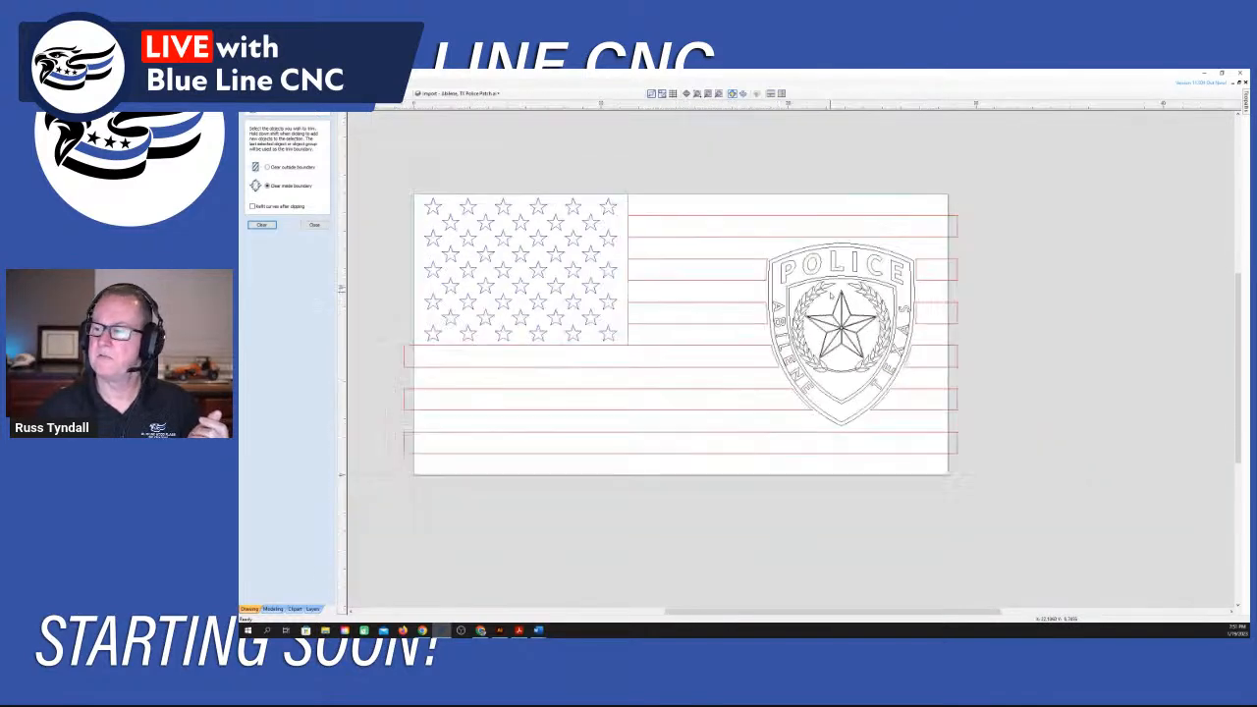
{"action": "scroll", "coordinate": [861, 355], "scroll_direction": "up", "scroll_amount": 2}
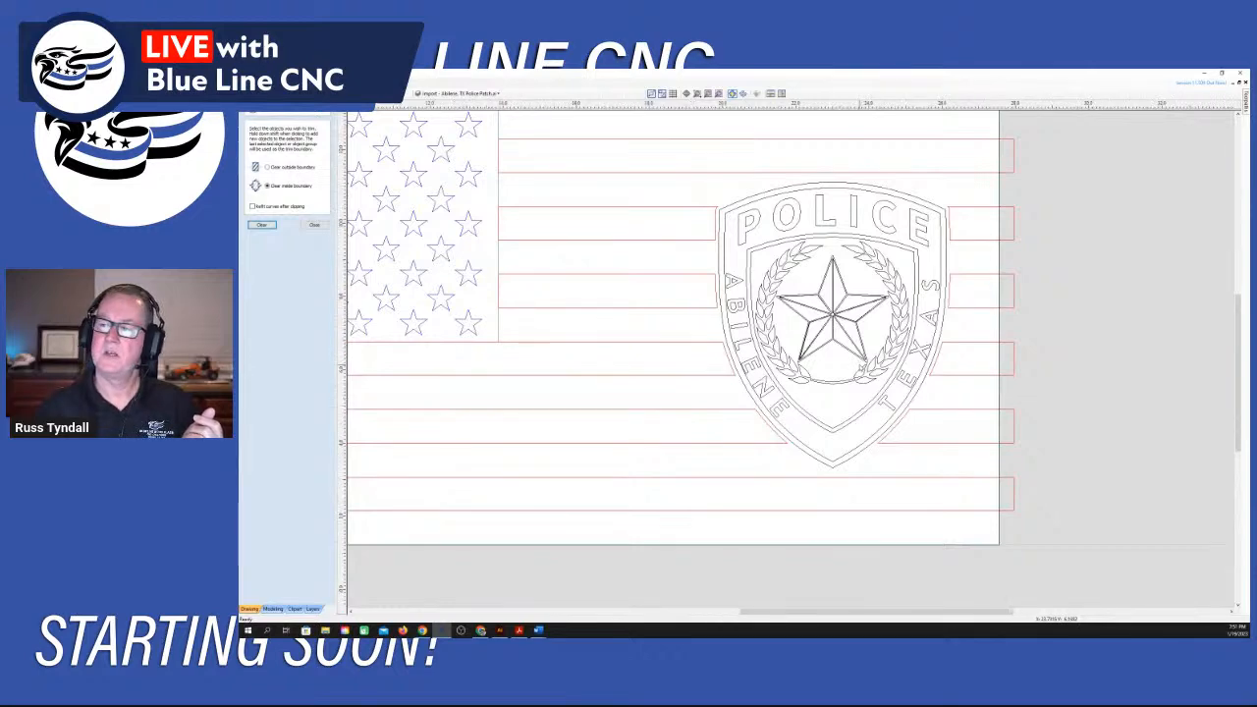
{"action": "scroll", "coordinate": [861, 365], "scroll_direction": "up", "scroll_amount": 2}
{"action": "scroll", "coordinate": [860, 369], "scroll_direction": "down", "scroll_amount": 4}
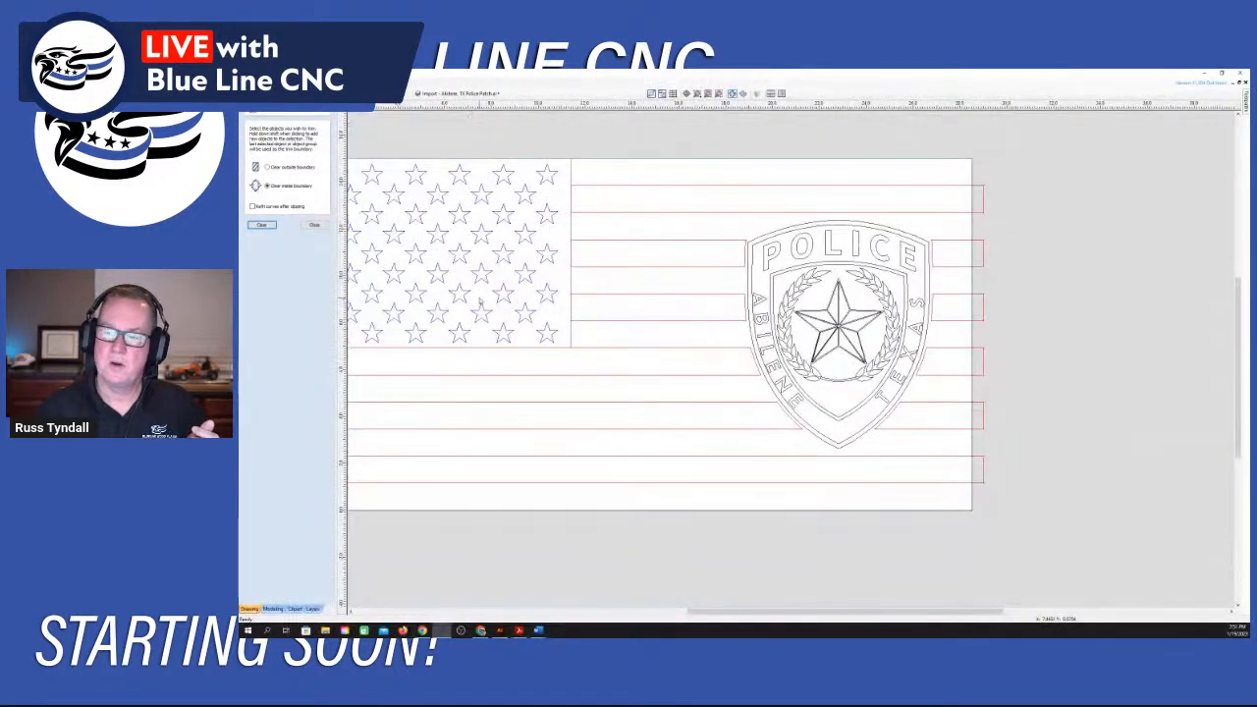
{"action": "scroll", "coordinate": [466, 308], "scroll_direction": "down", "scroll_amount": 2}
{"action": "scroll", "coordinate": [351, 348], "scroll_direction": "up", "scroll_amount": 1}
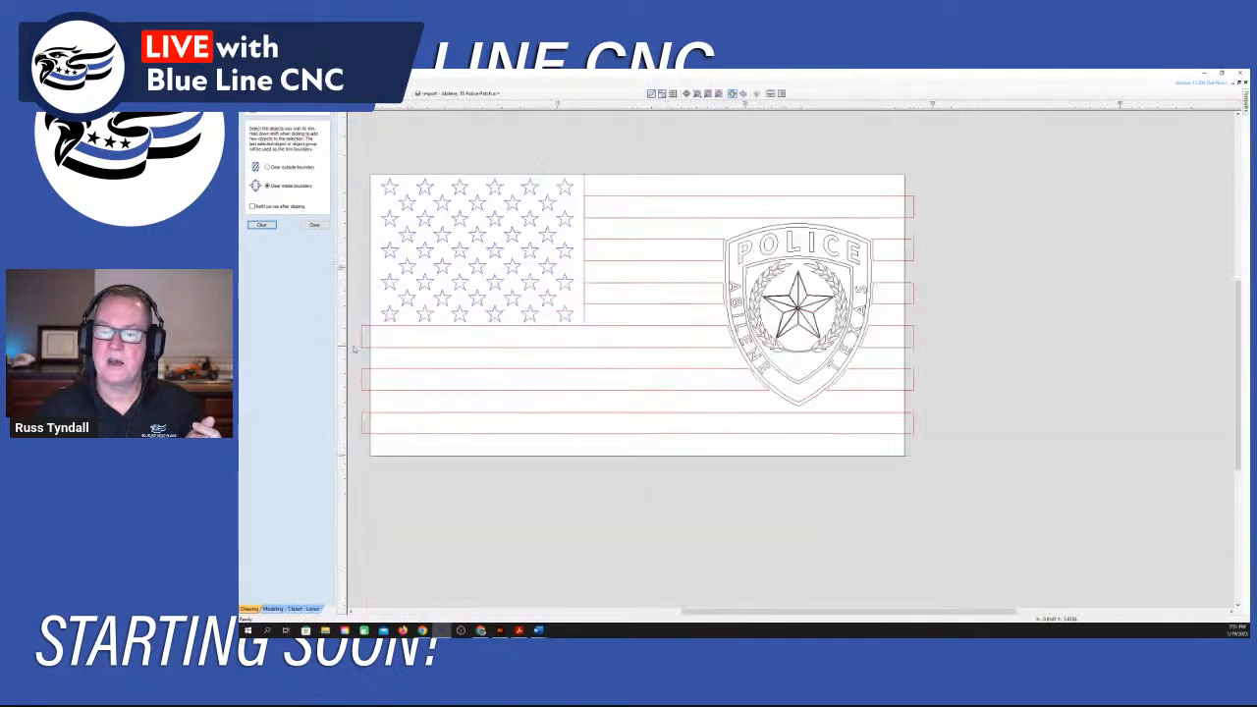
{"action": "scroll", "coordinate": [353, 353], "scroll_direction": "up", "scroll_amount": 1}
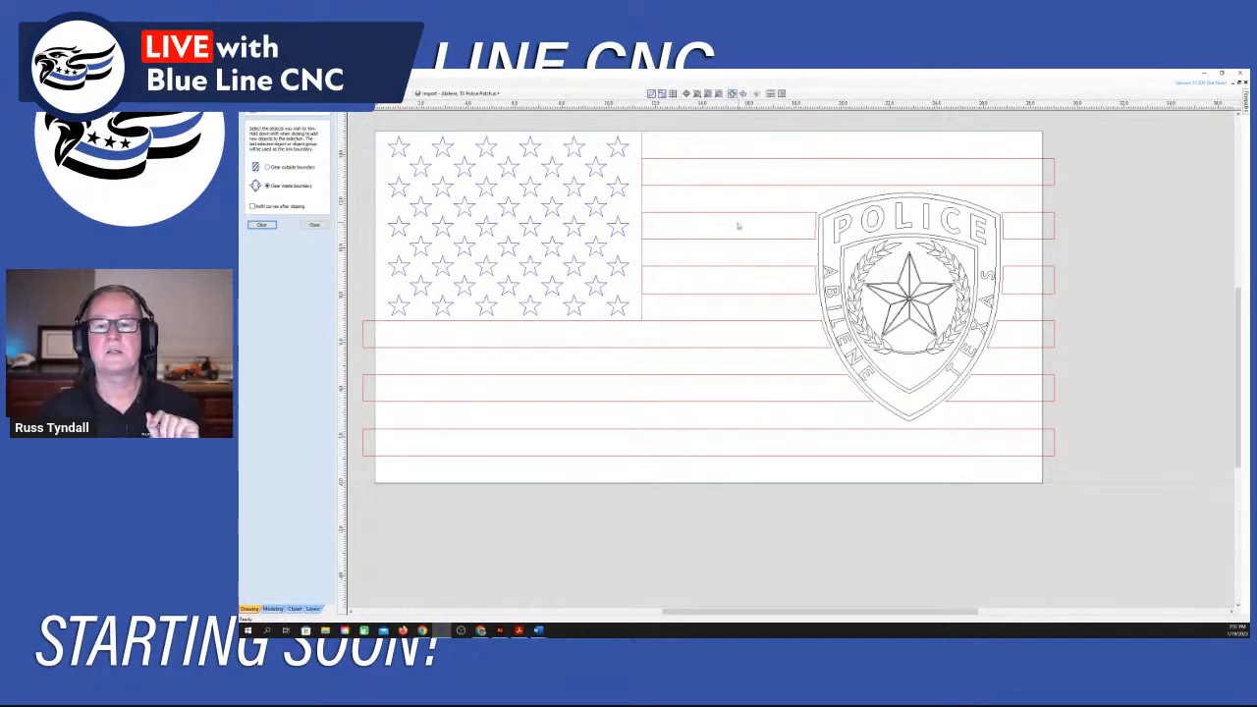
{"action": "left_click", "coordinate": [313, 225]}
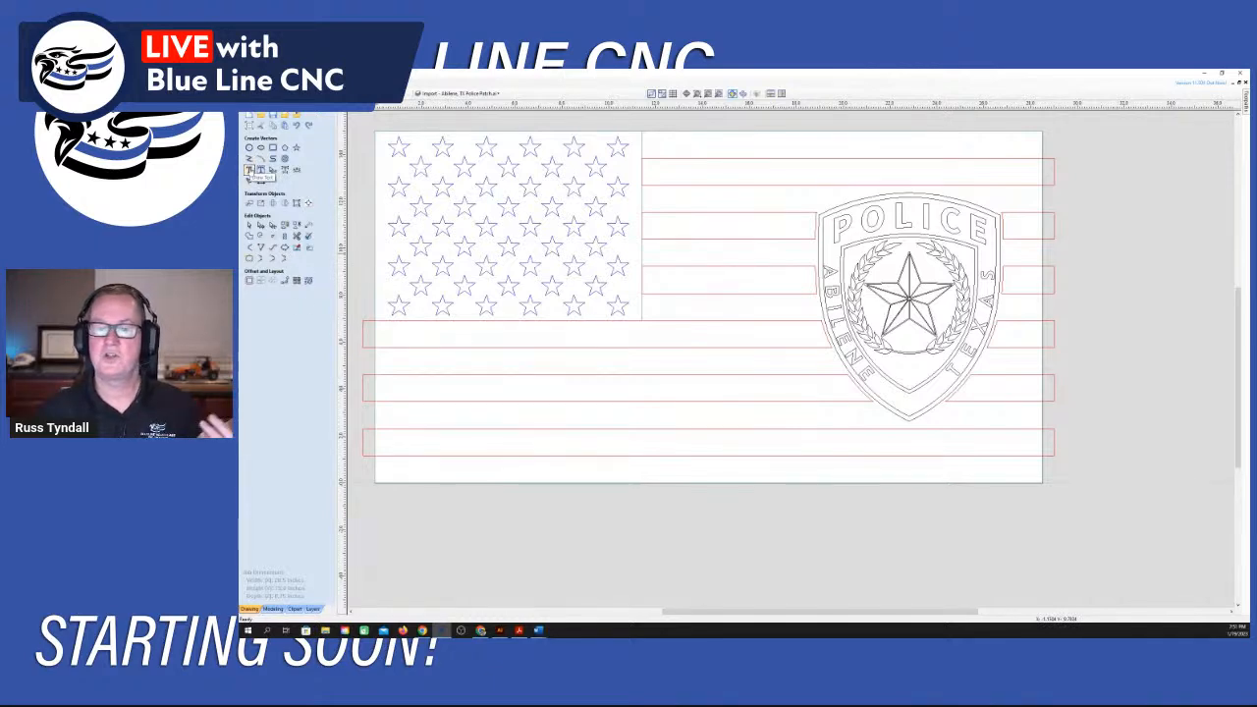
Create a text line with the officer's name followed by '- December 1995 to October 2022'.
{"action": "left_click", "coordinate": [248, 170]}
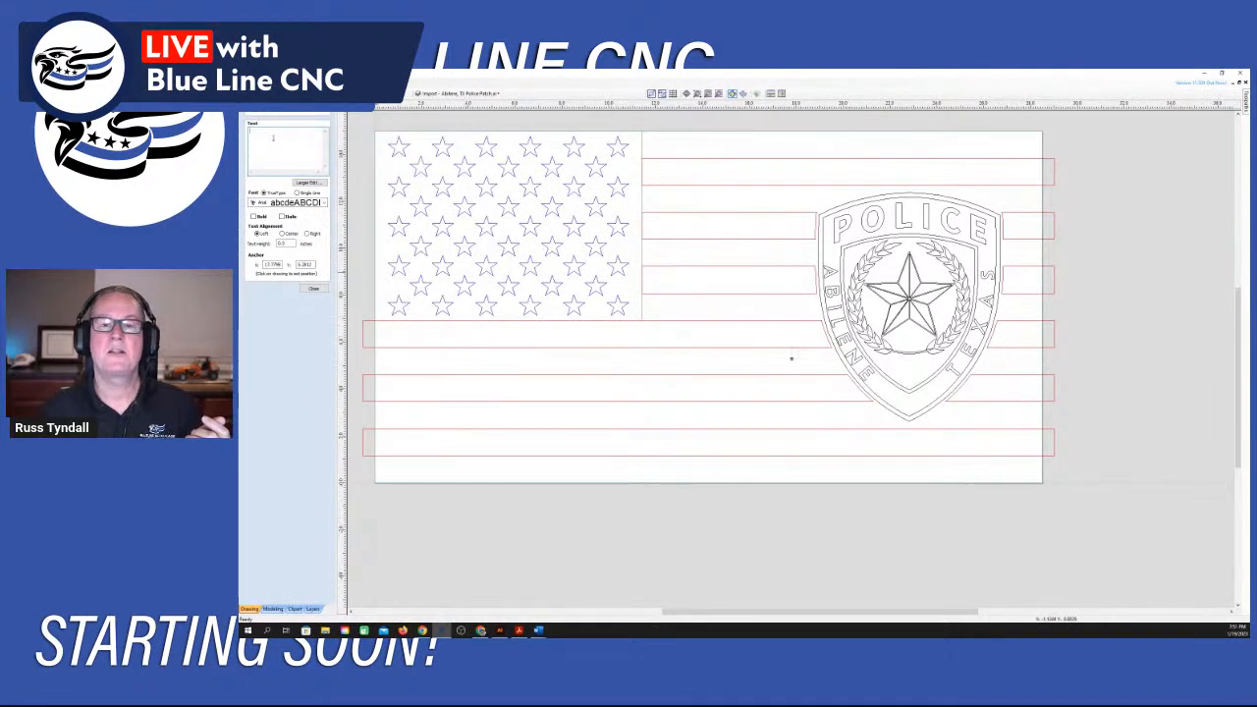
{"action": "type", "text": "a"}
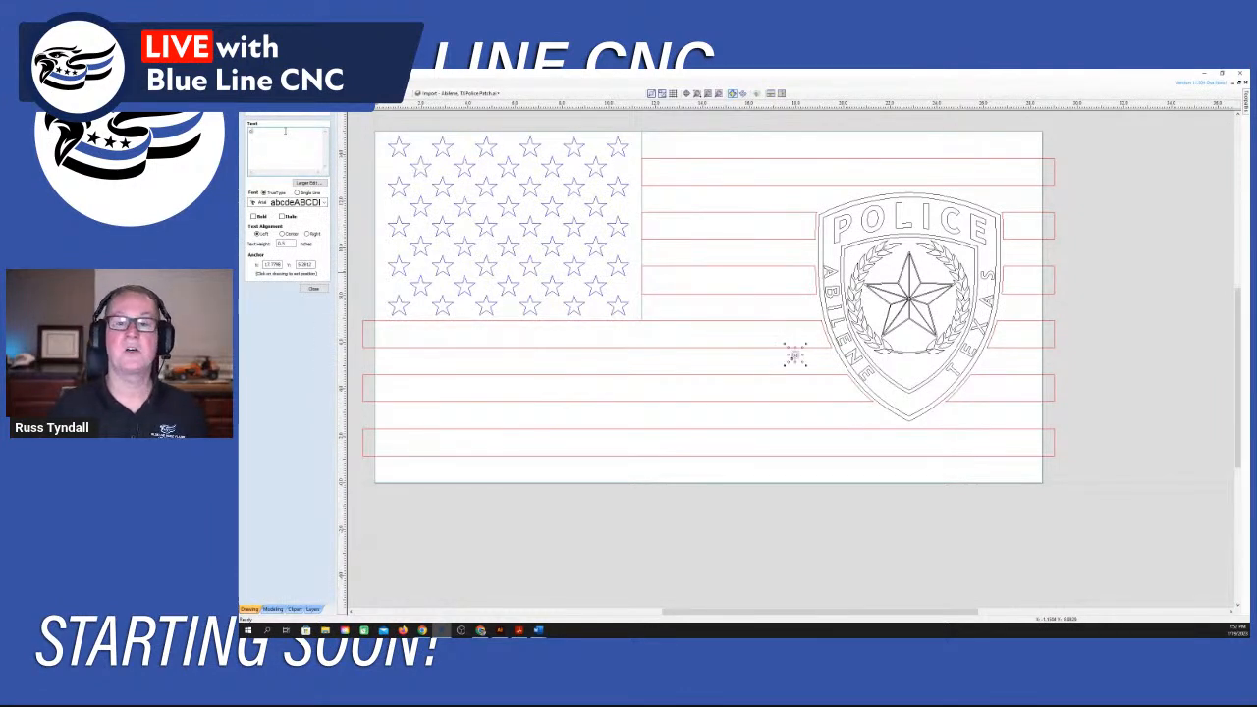
{"action": "key", "text": "BackSpace"}
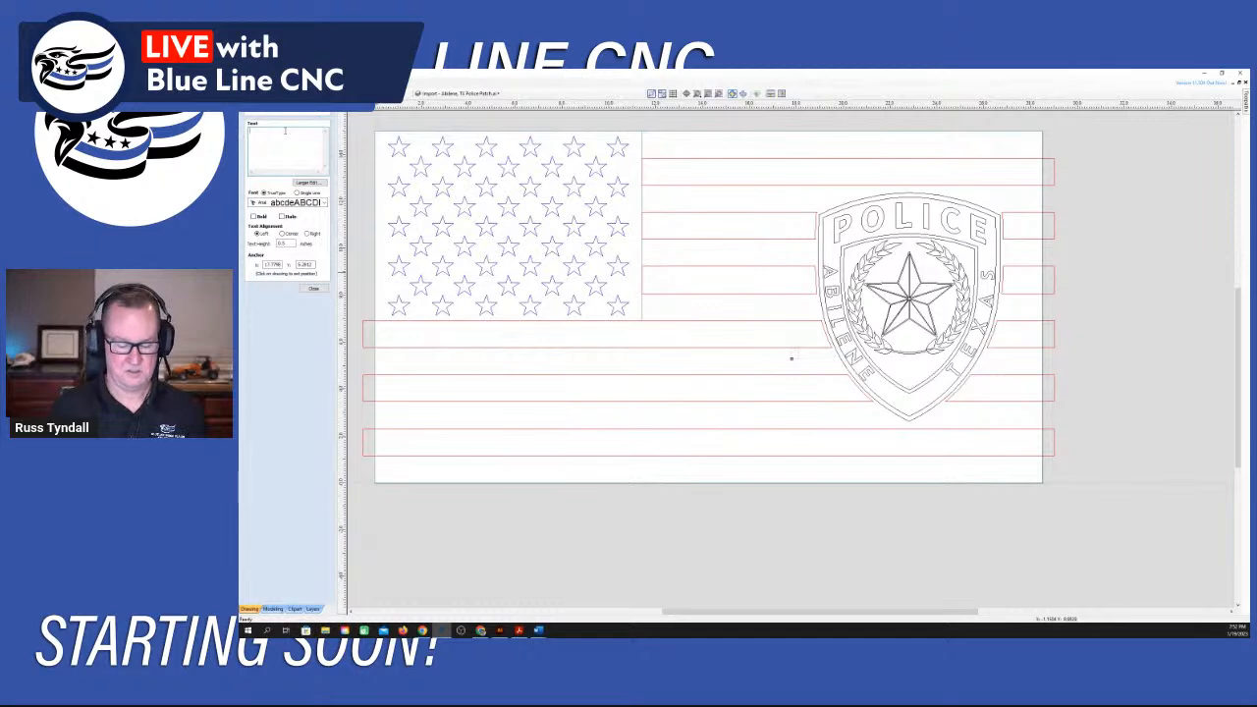
{"action": "type", "text": "offic"}
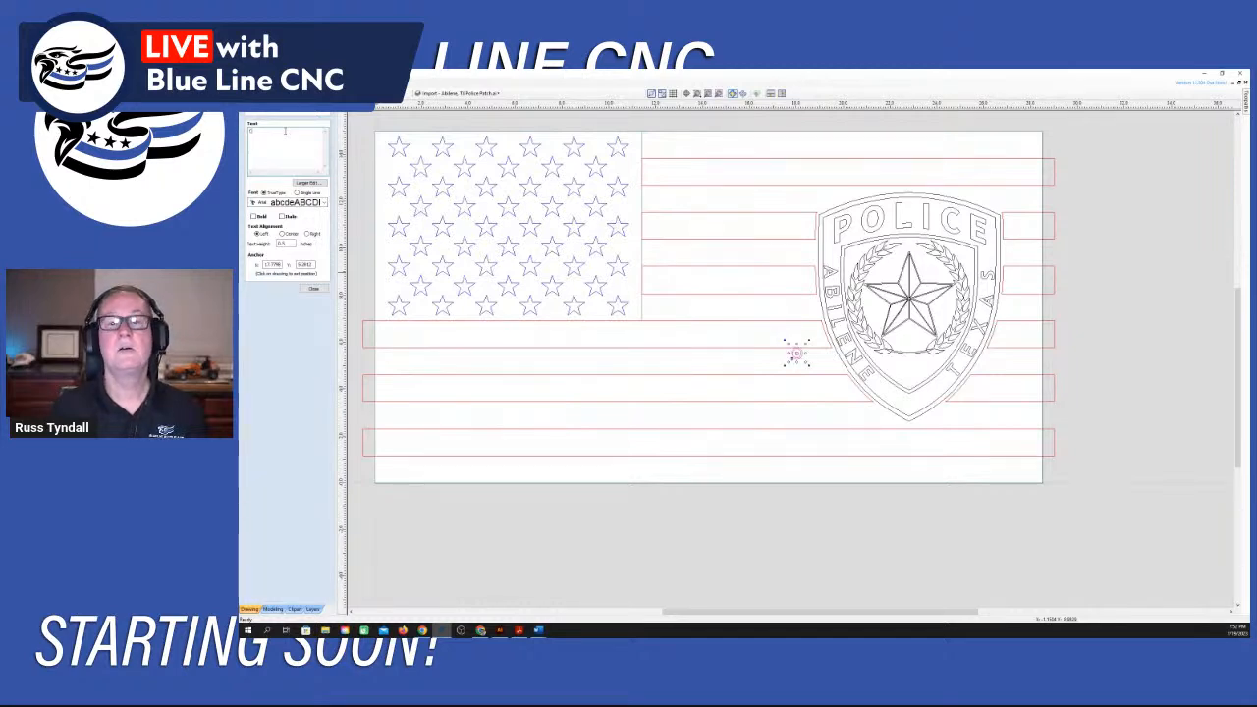
{"action": "key", "text": "BackSpace"}
{"action": "key", "text": "BackSpace"}
{"action": "key", "text": "BackSpace"}
{"action": "type", "text": "ff"}
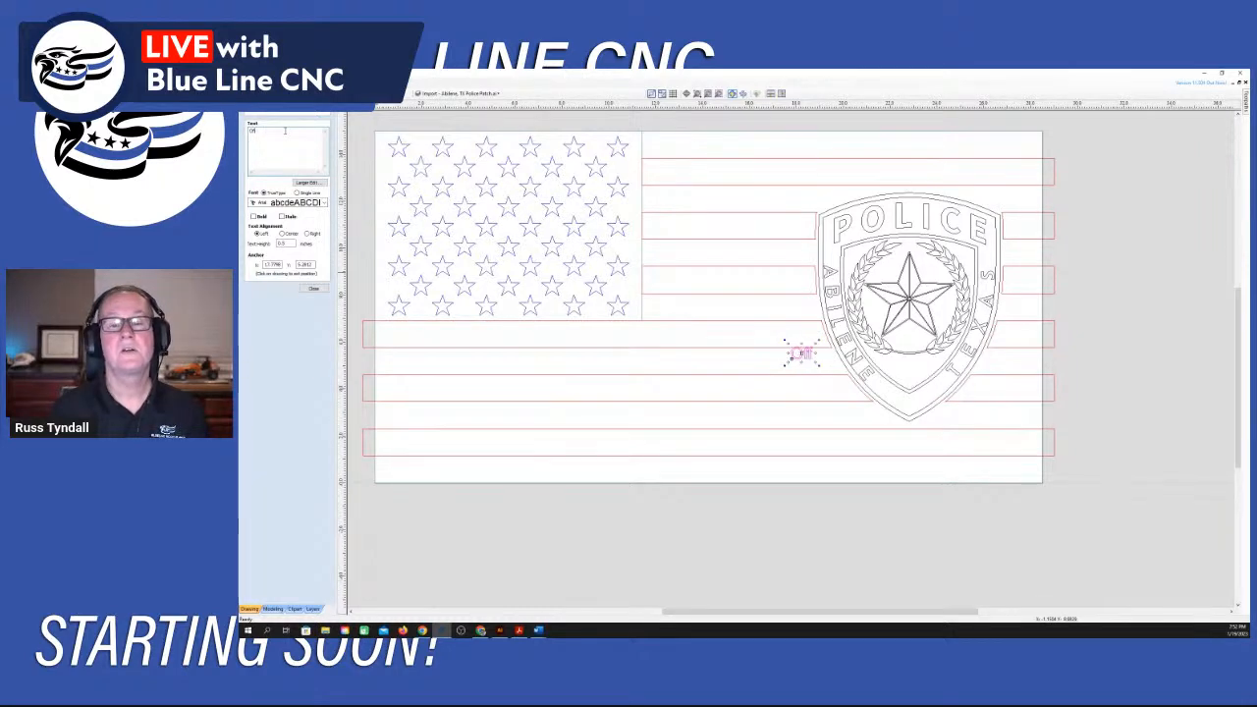
{"action": "type", "text": "ic"}
{"action": "type", "text": "er Jones"}
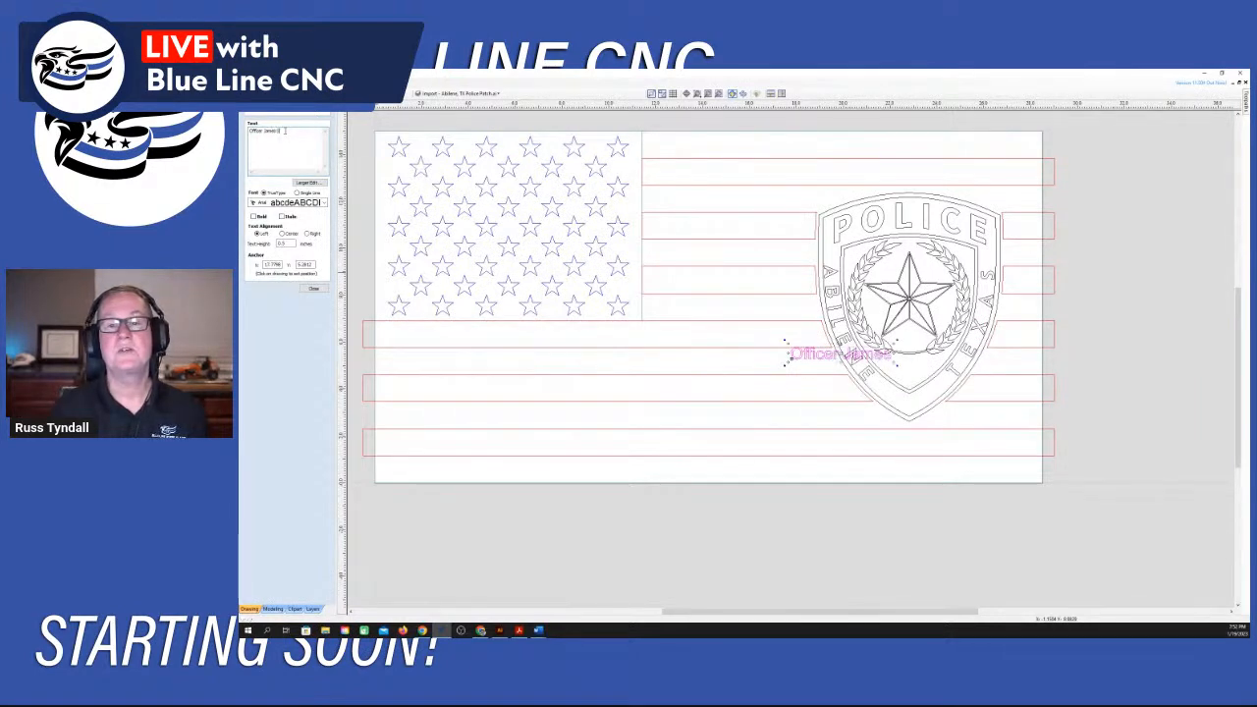
{"action": "type", "text": " Smith"}
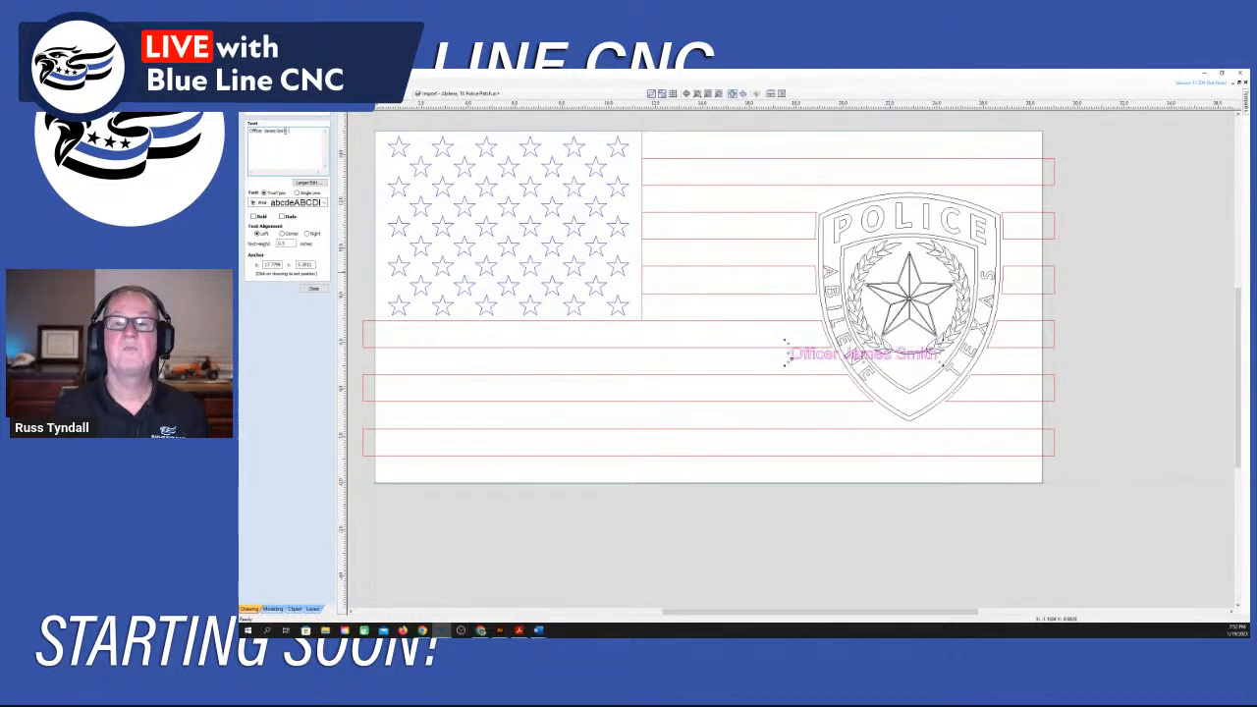
{"action": "type", "text": "- "}
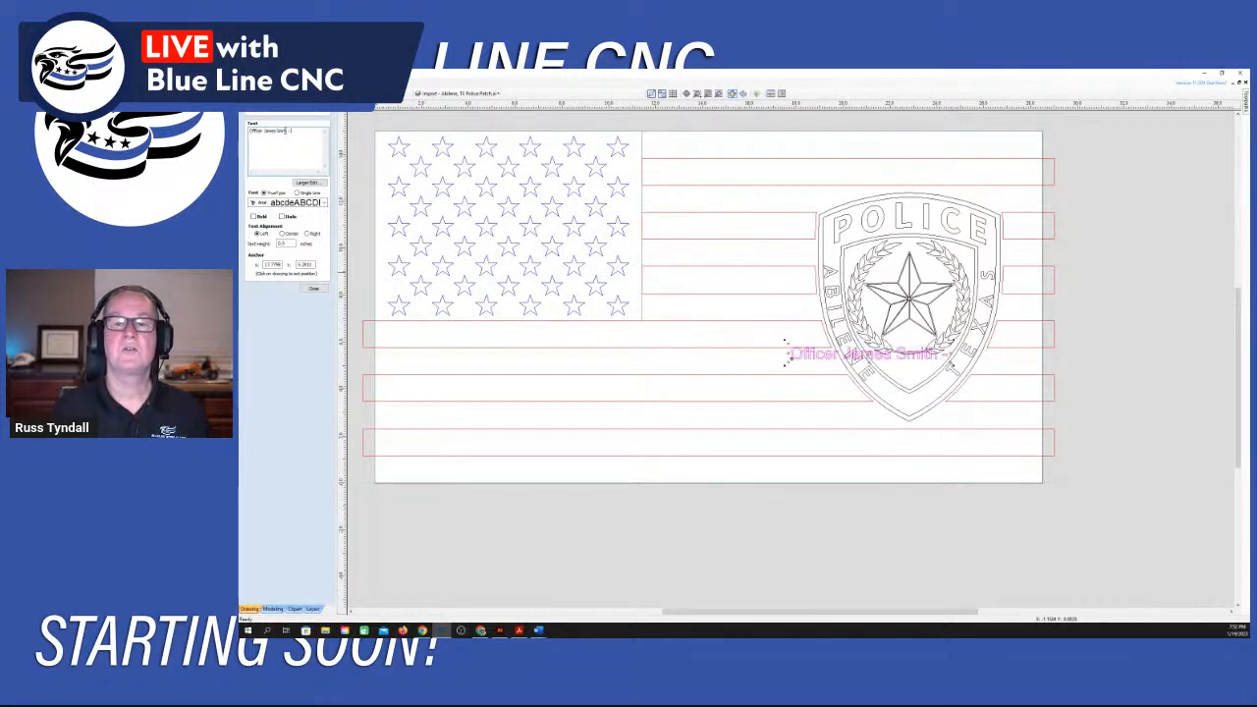
{"action": "type", "text": "Dece"}
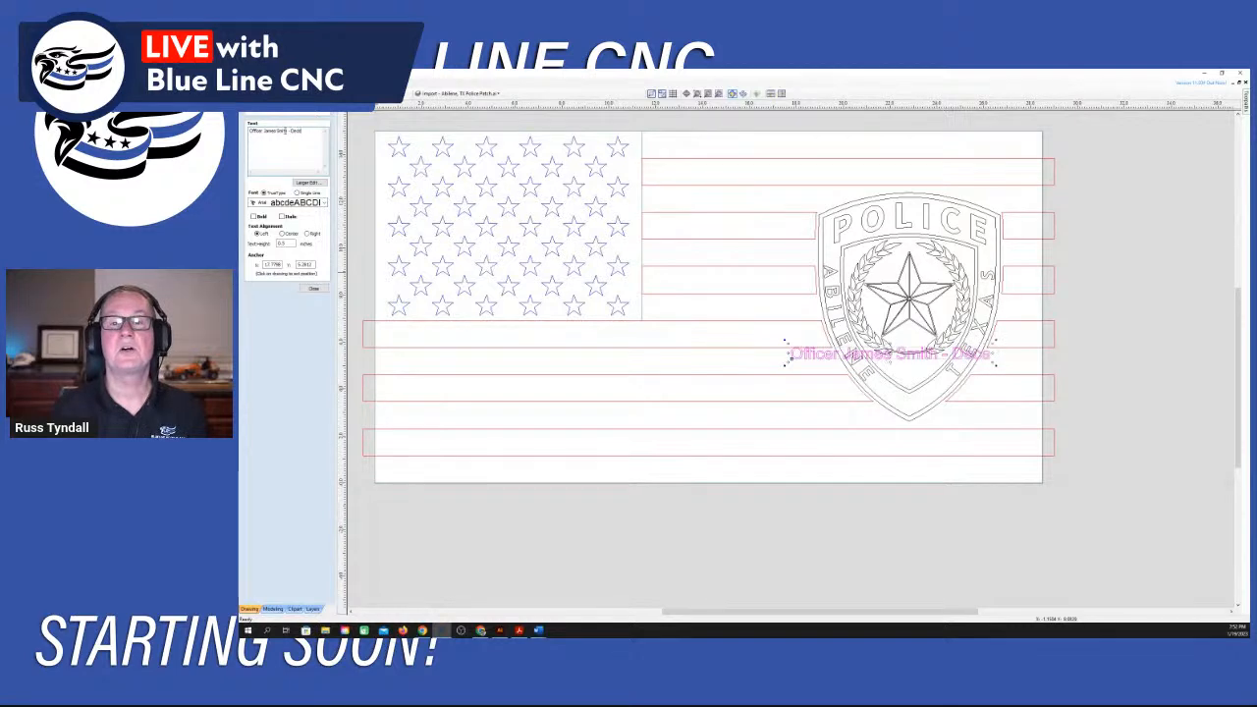
{"action": "type", "text": "mber"}
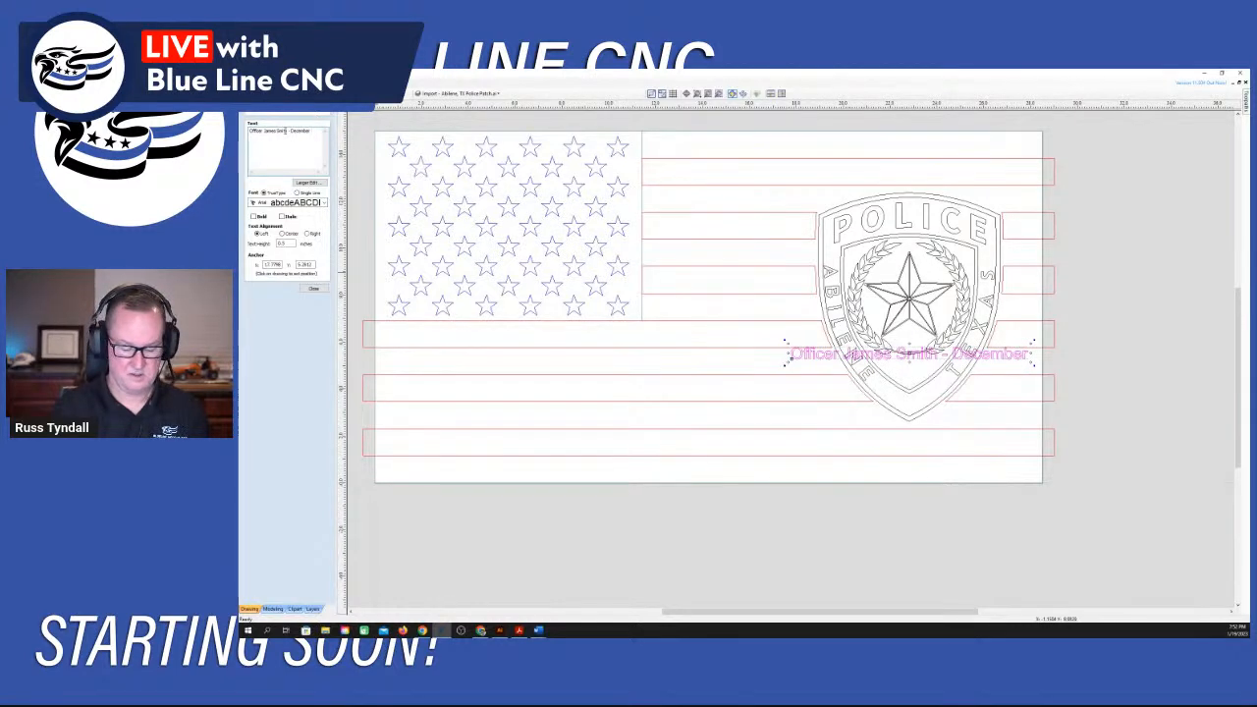
{"action": "type", "text": " 1995"}
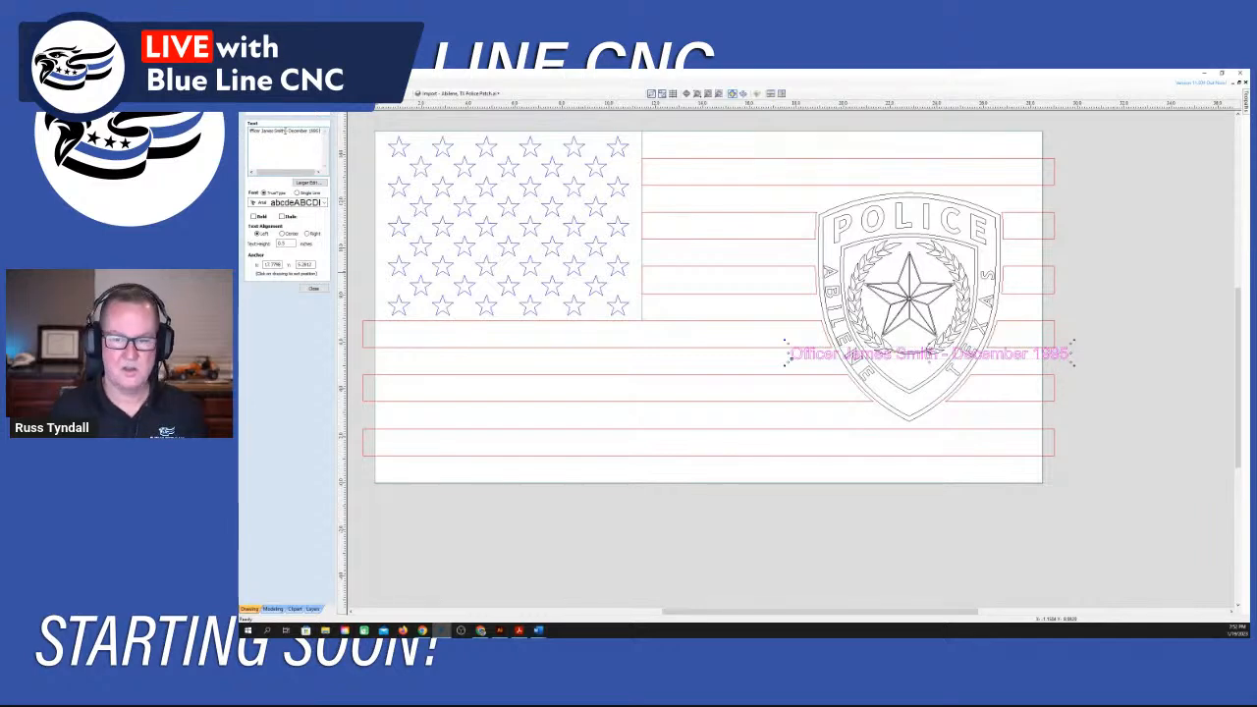
{"action": "type", "text": " to"}
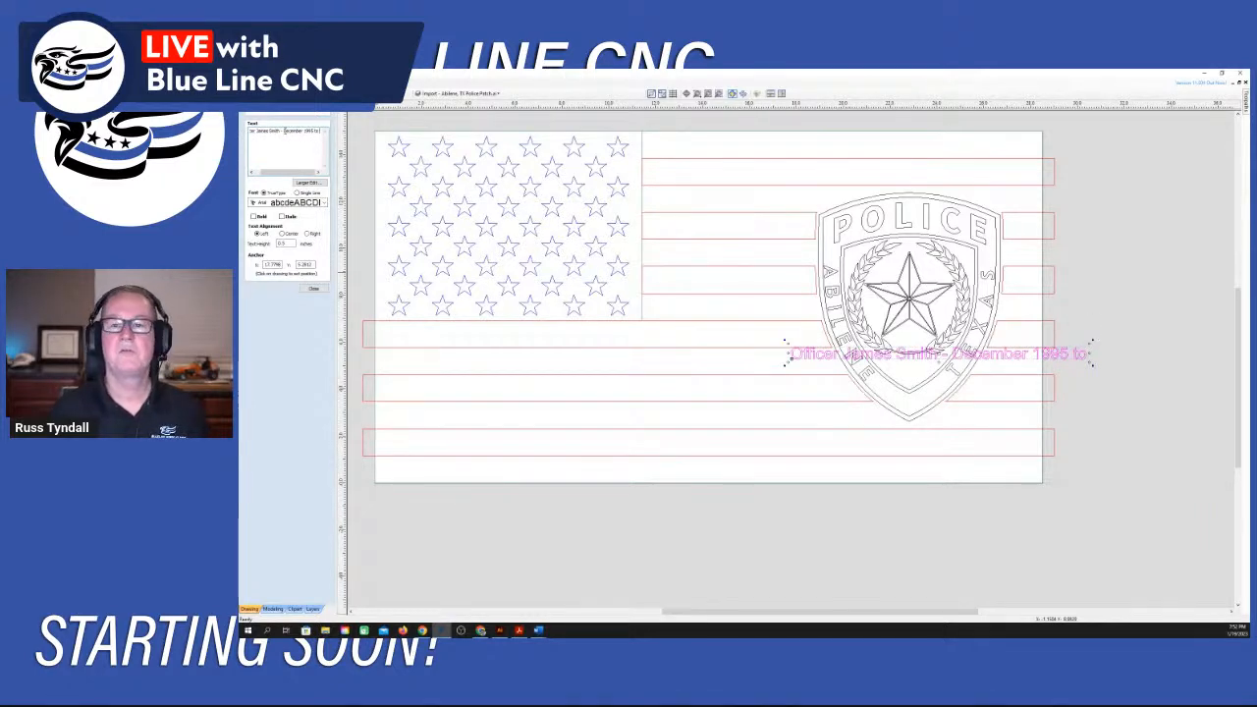
{"action": "type", "text": " Octob"}
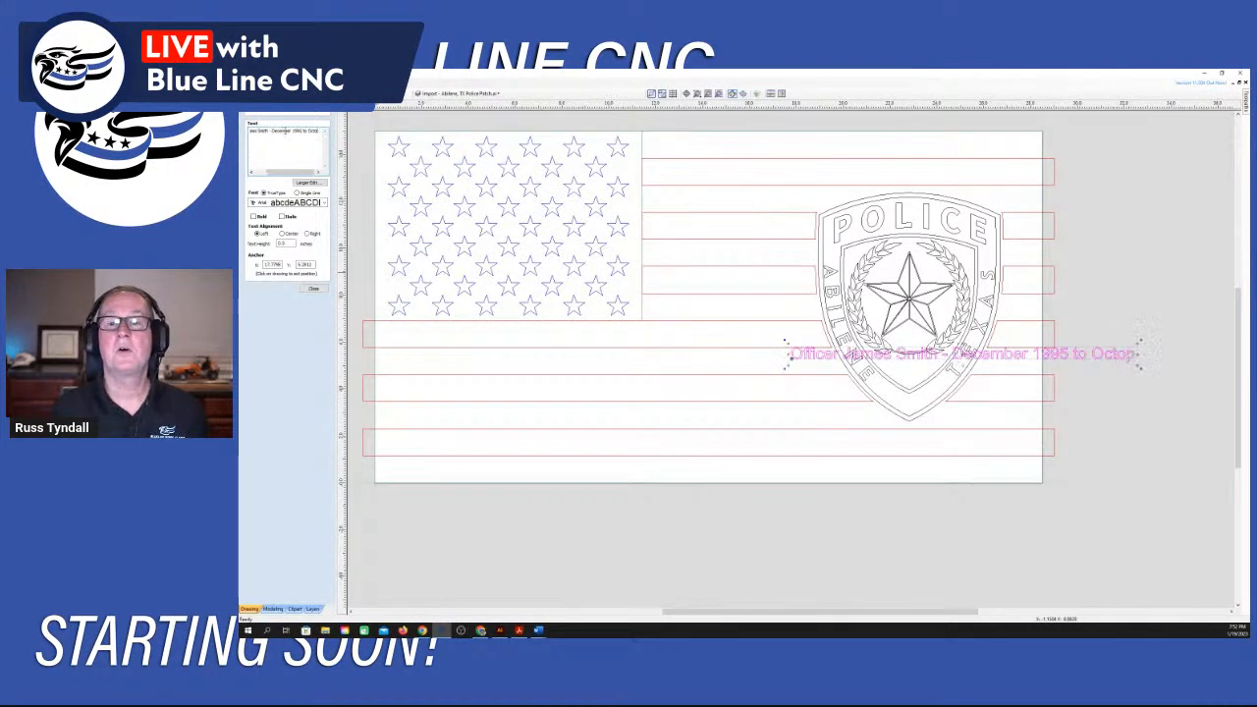
{"action": "type", "text": "er 20"}
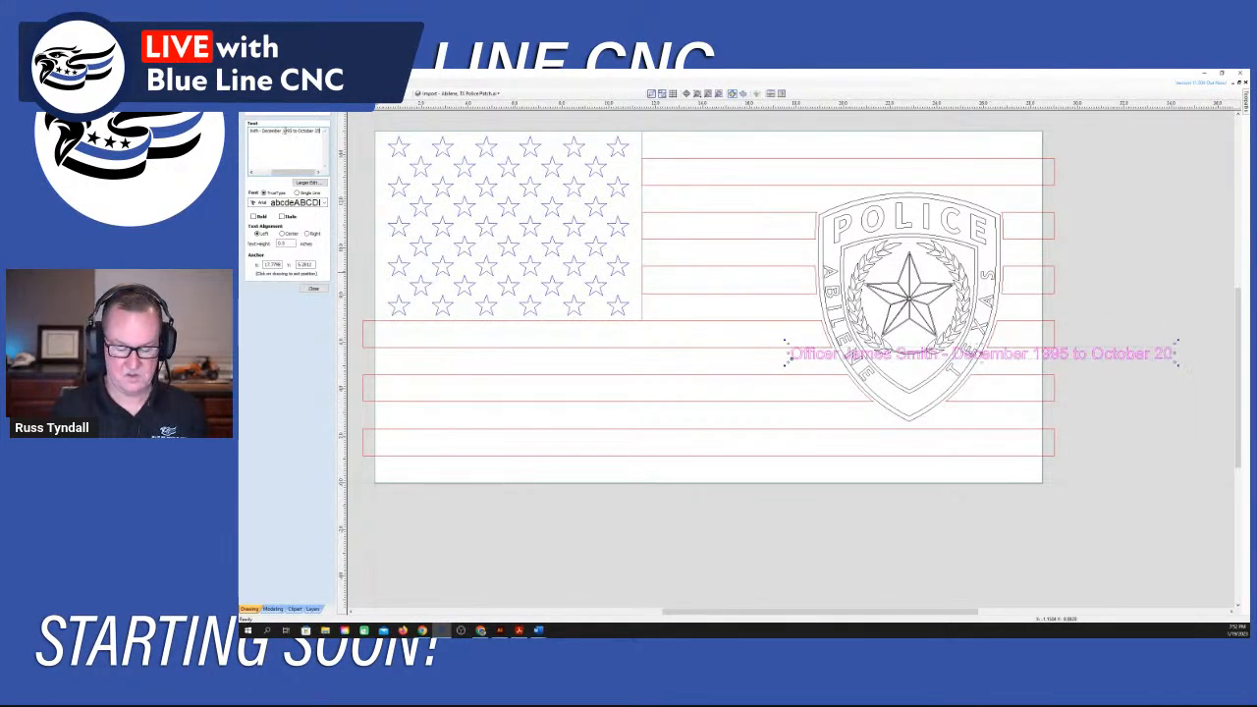
{"action": "type", "text": "22"}
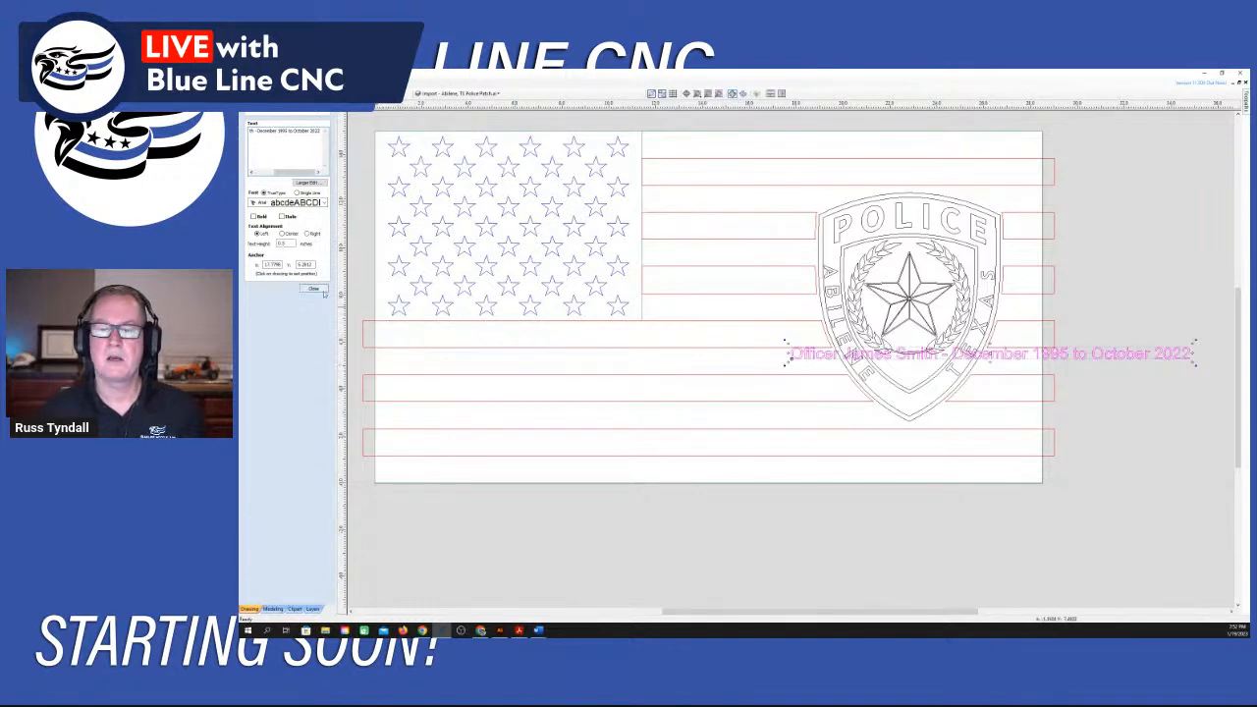
{"action": "left_click", "coordinate": [315, 290]}
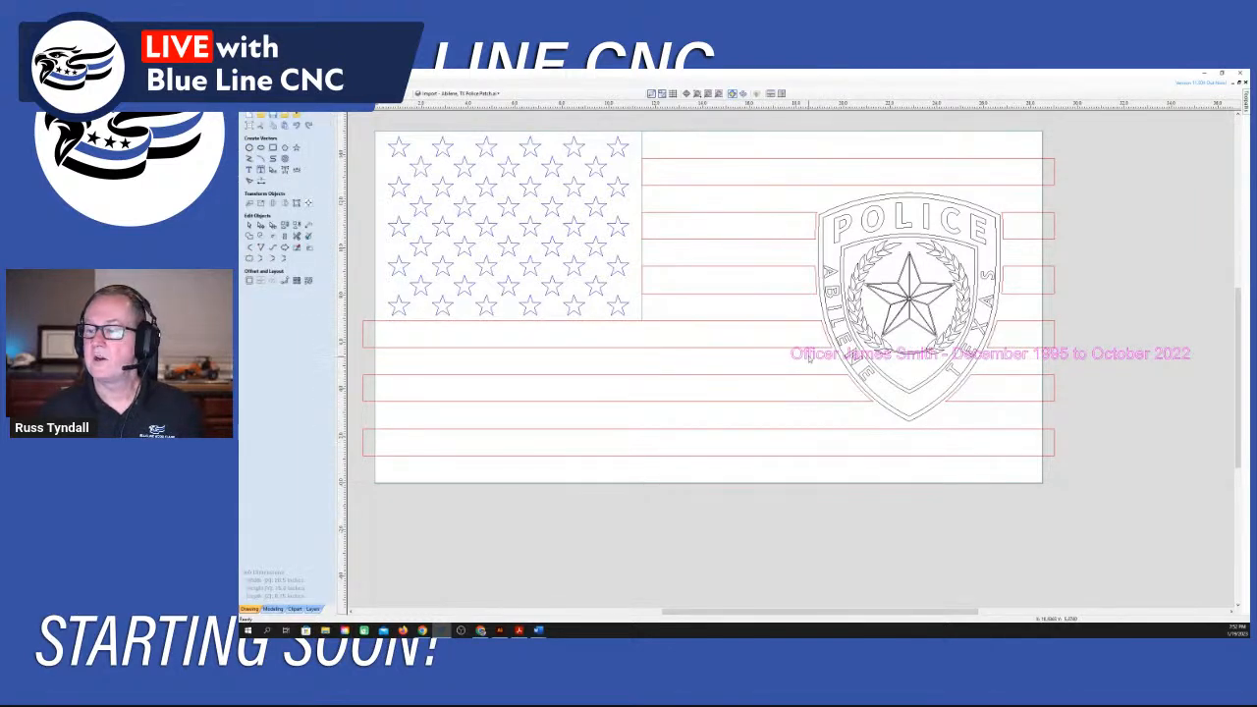
Move the memorial text left onto the first full stripe below the star field.
{"action": "left_click", "coordinate": [796, 353]}
{"action": "left_click_drag", "start_coordinate": [758, 350], "coordinate": [420, 336]}
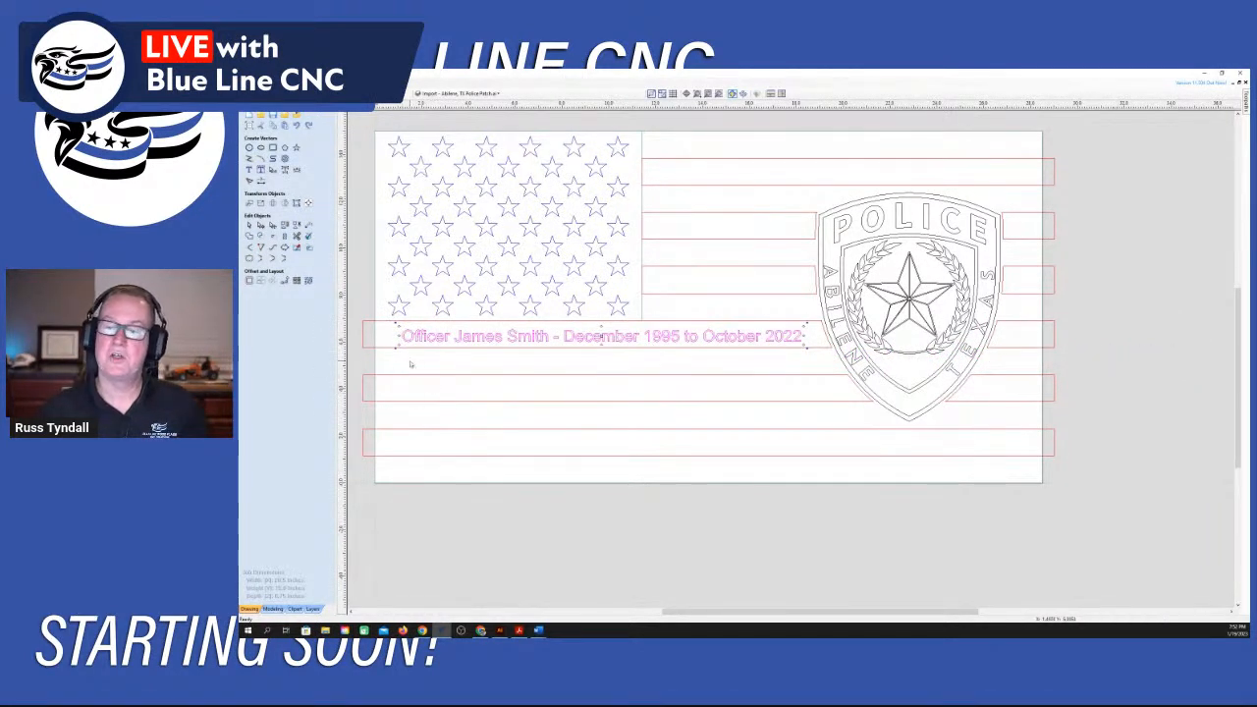
{"action": "left_click", "coordinate": [413, 364]}
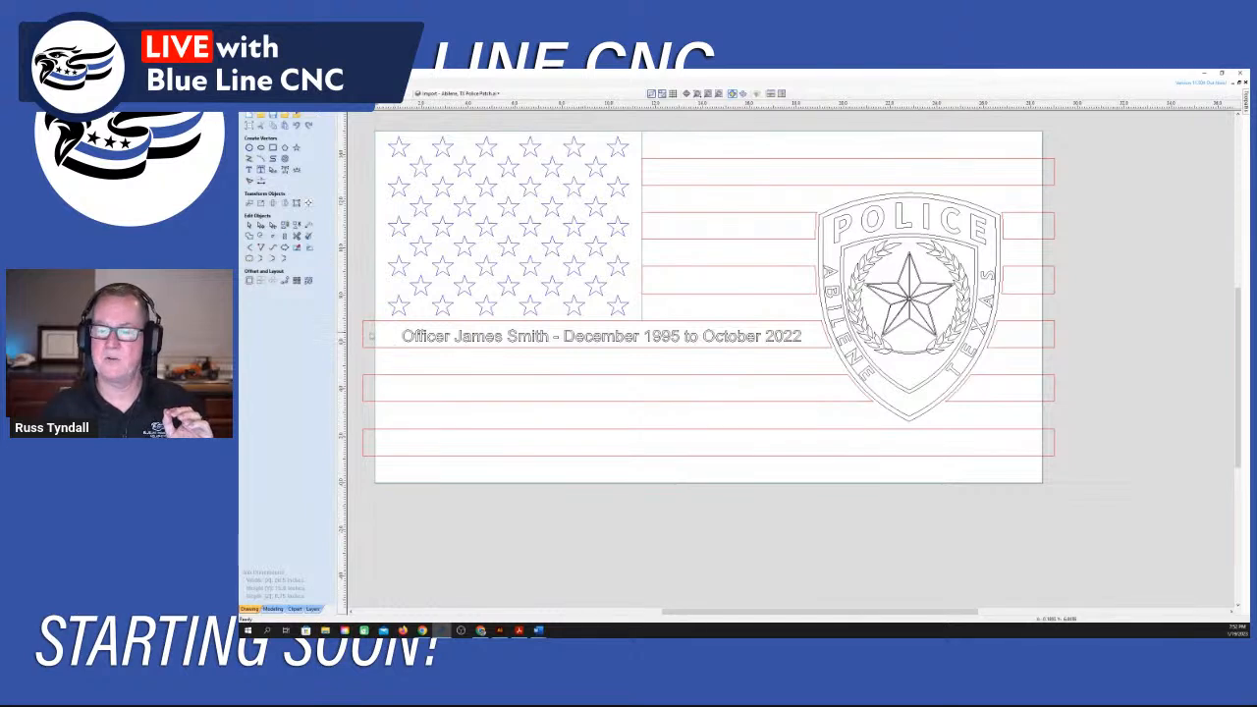
Draw a rectangle about 19 by 1.15 inches over the memorial text's stripe, then select the text.
{"action": "left_click", "coordinate": [273, 147]}
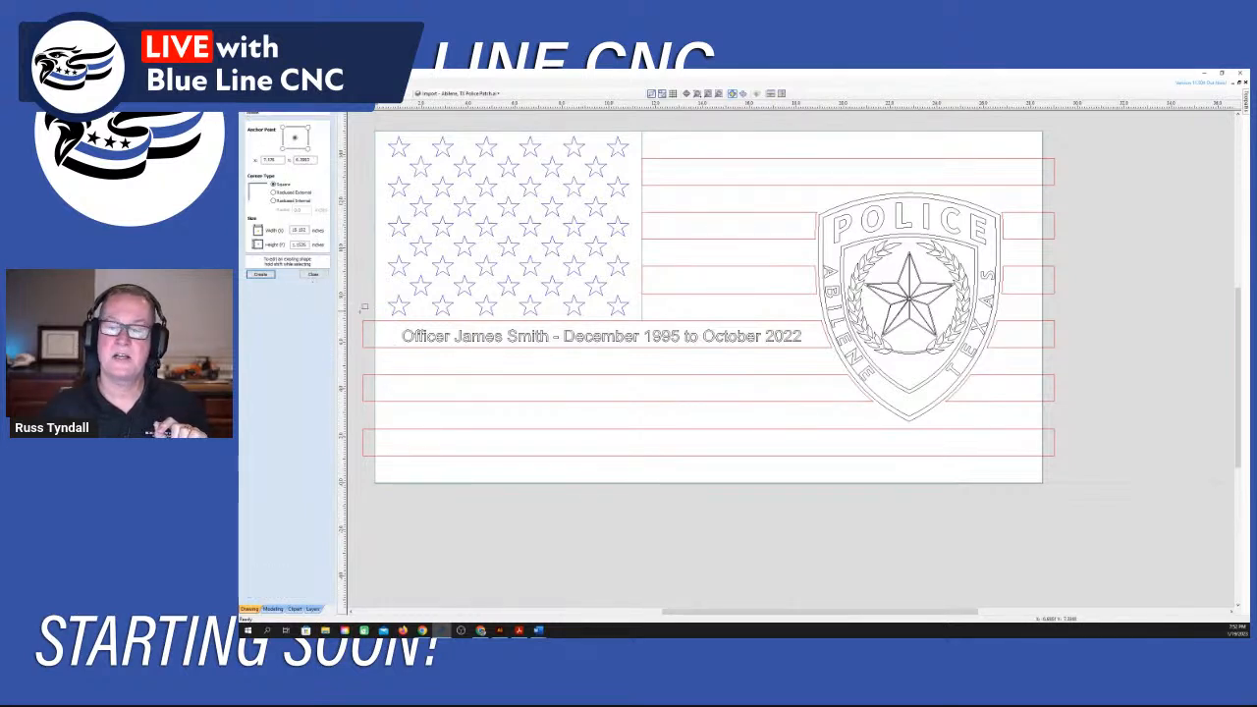
{"action": "left_click_drag", "start_coordinate": [377, 324], "coordinate": [819, 351]}
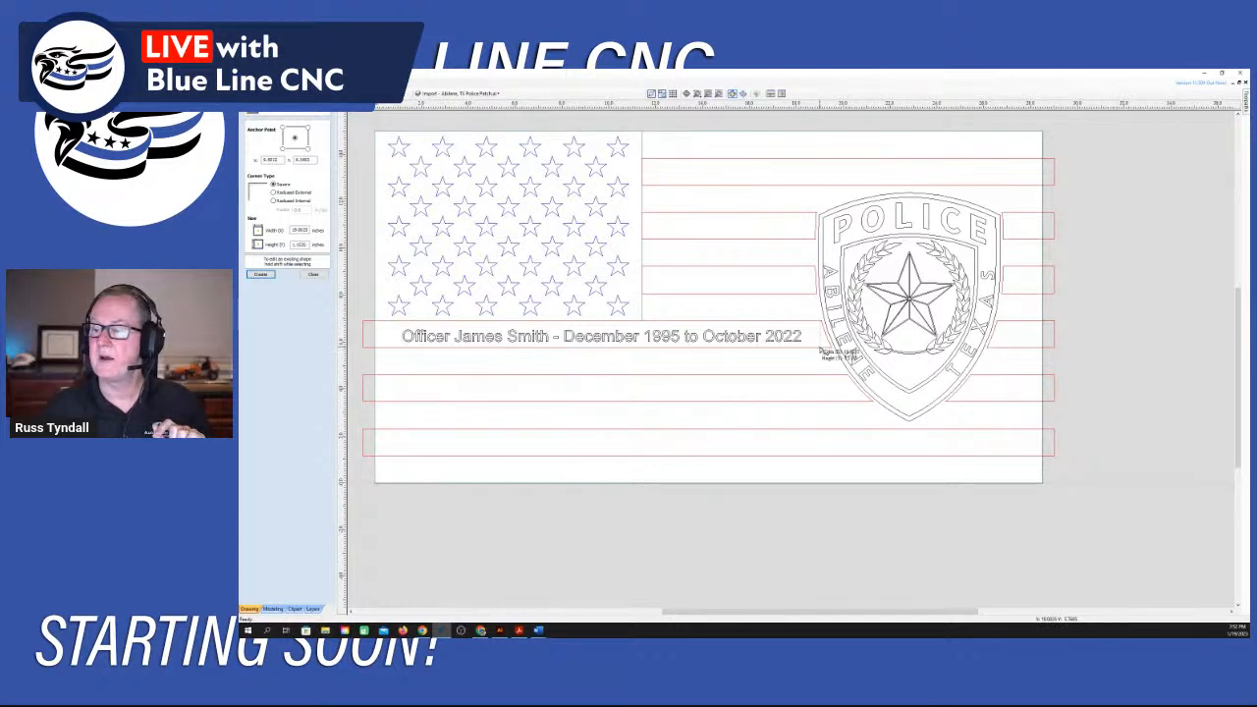
{"action": "left_click_drag", "start_coordinate": [821, 349], "coordinate": [820, 346]}
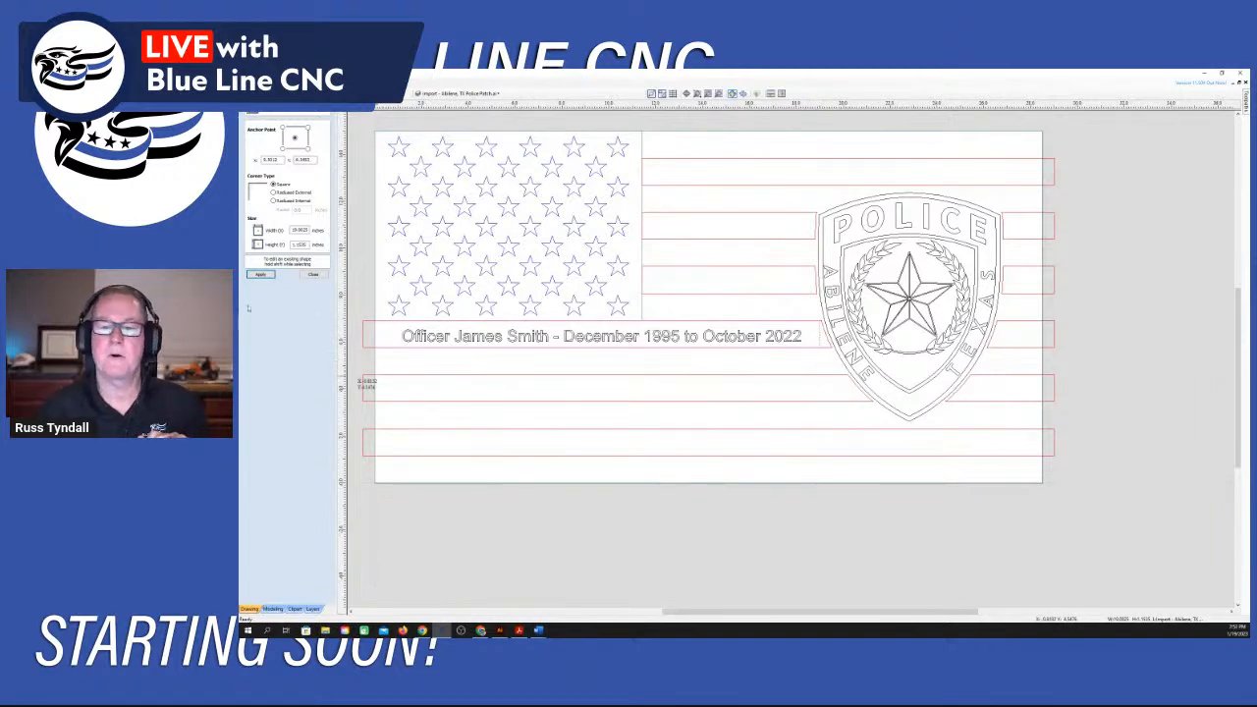
{"action": "left_click", "coordinate": [312, 274]}
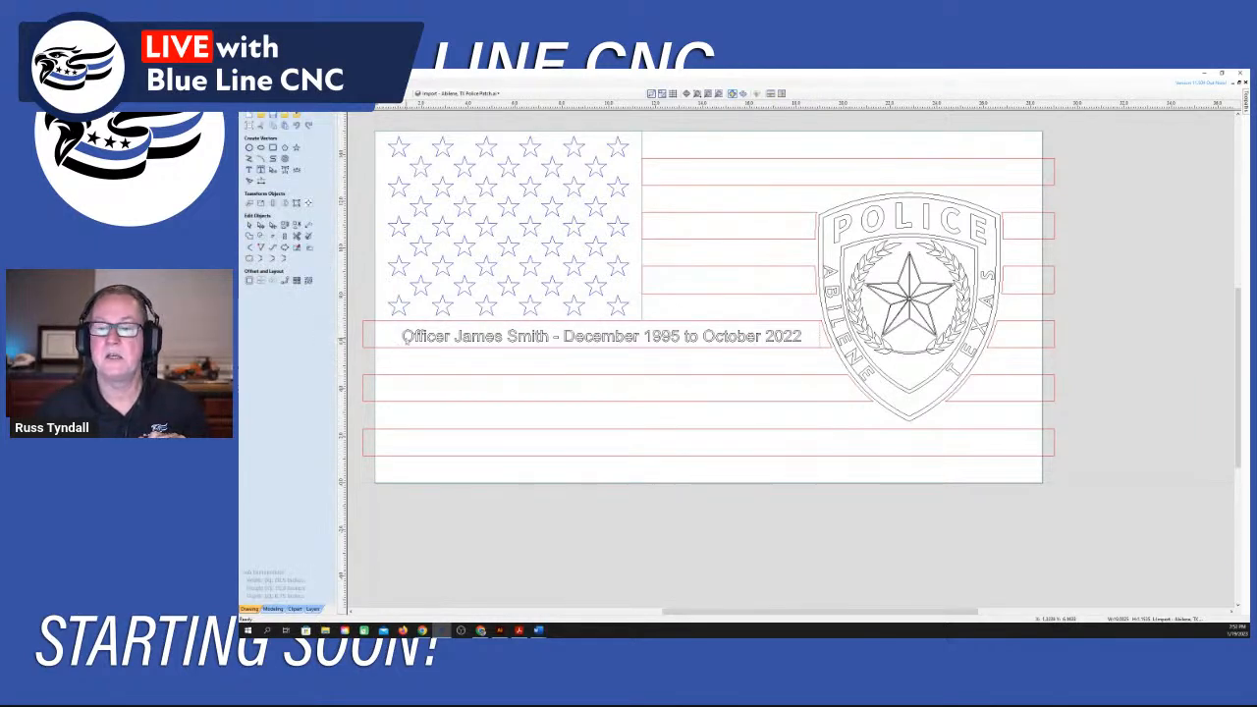
{"action": "left_click", "coordinate": [417, 337]}
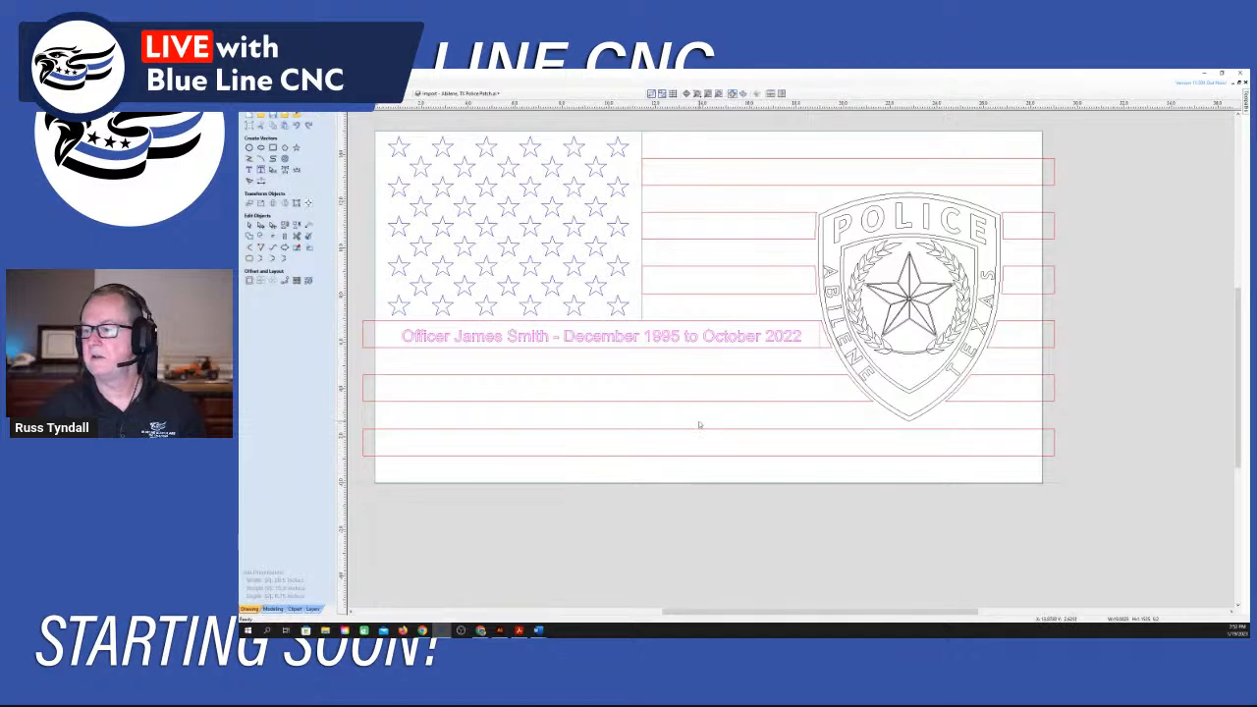
Centre the memorial text on its stripe-band rectangle with Align Objects.
{"action": "left_click", "coordinate": [297, 202]}
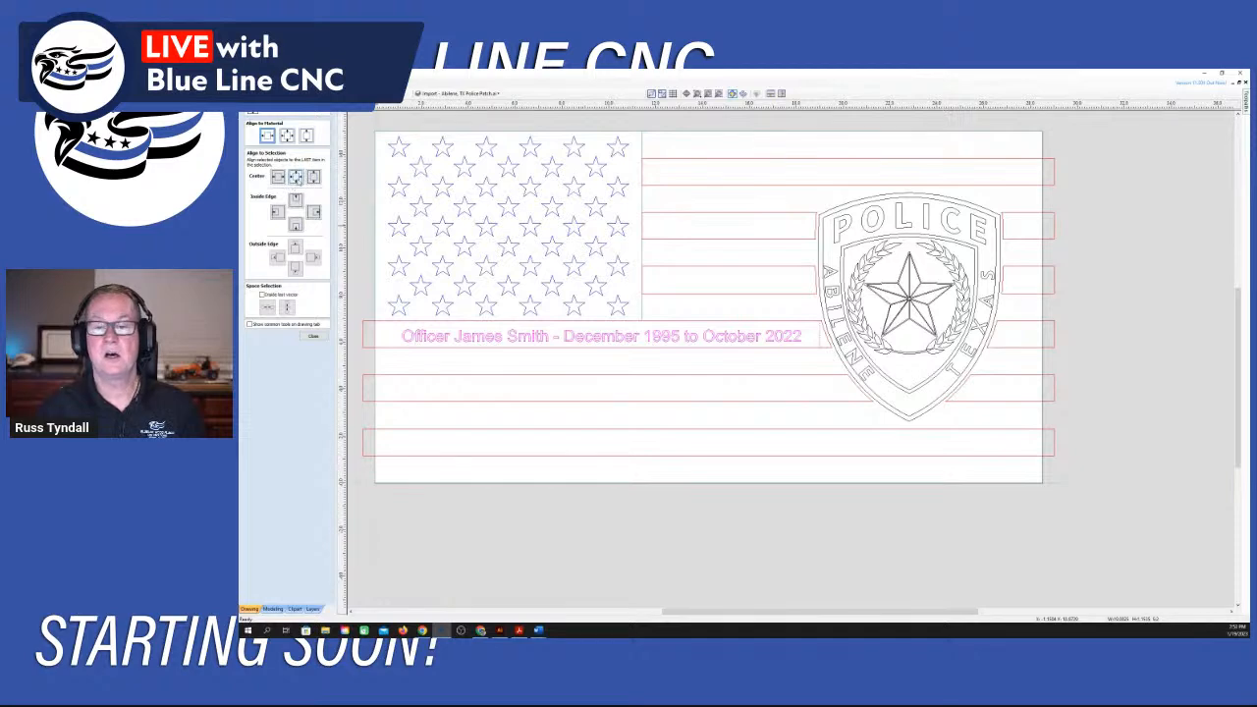
{"action": "left_click", "coordinate": [296, 176]}
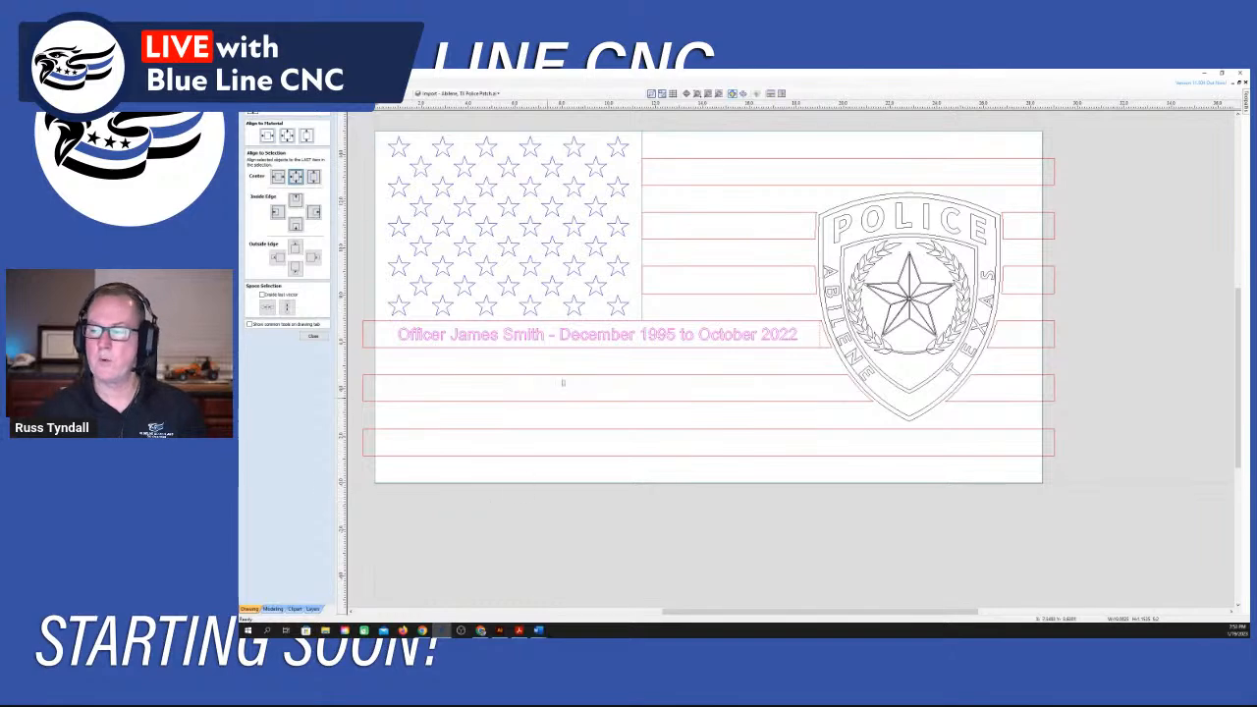
{"action": "left_click", "coordinate": [819, 350]}
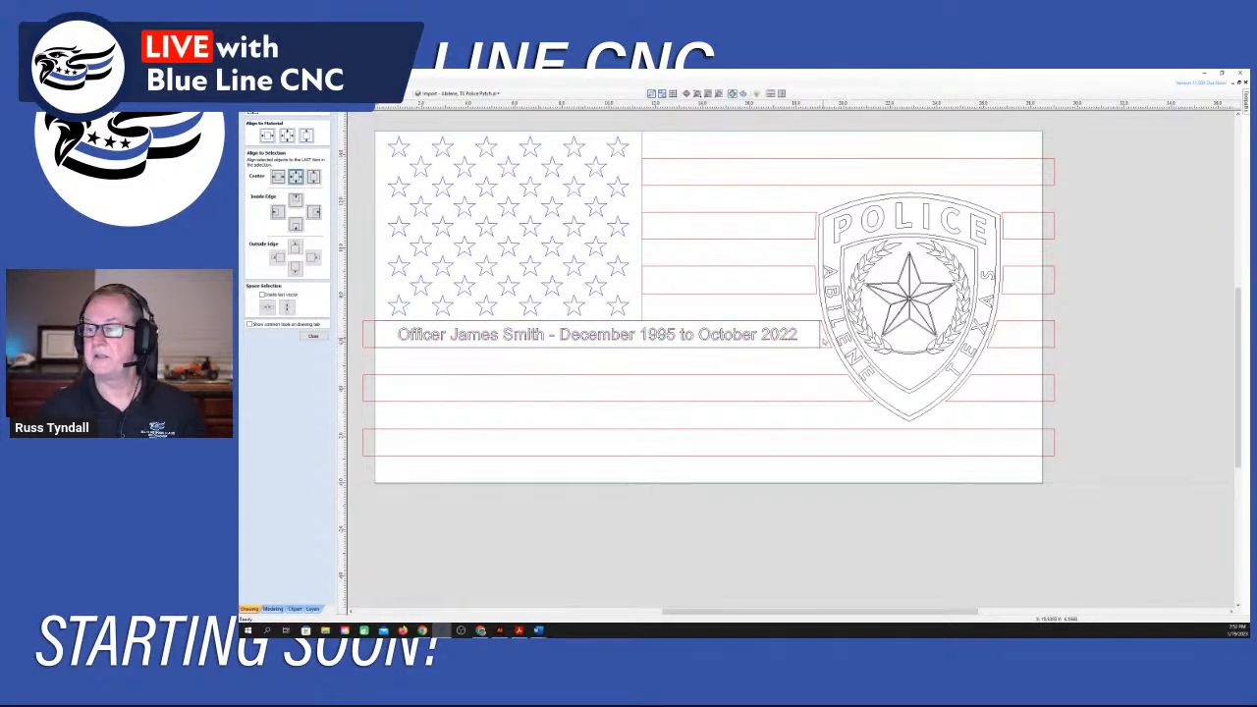
{"action": "left_click", "coordinate": [820, 341]}
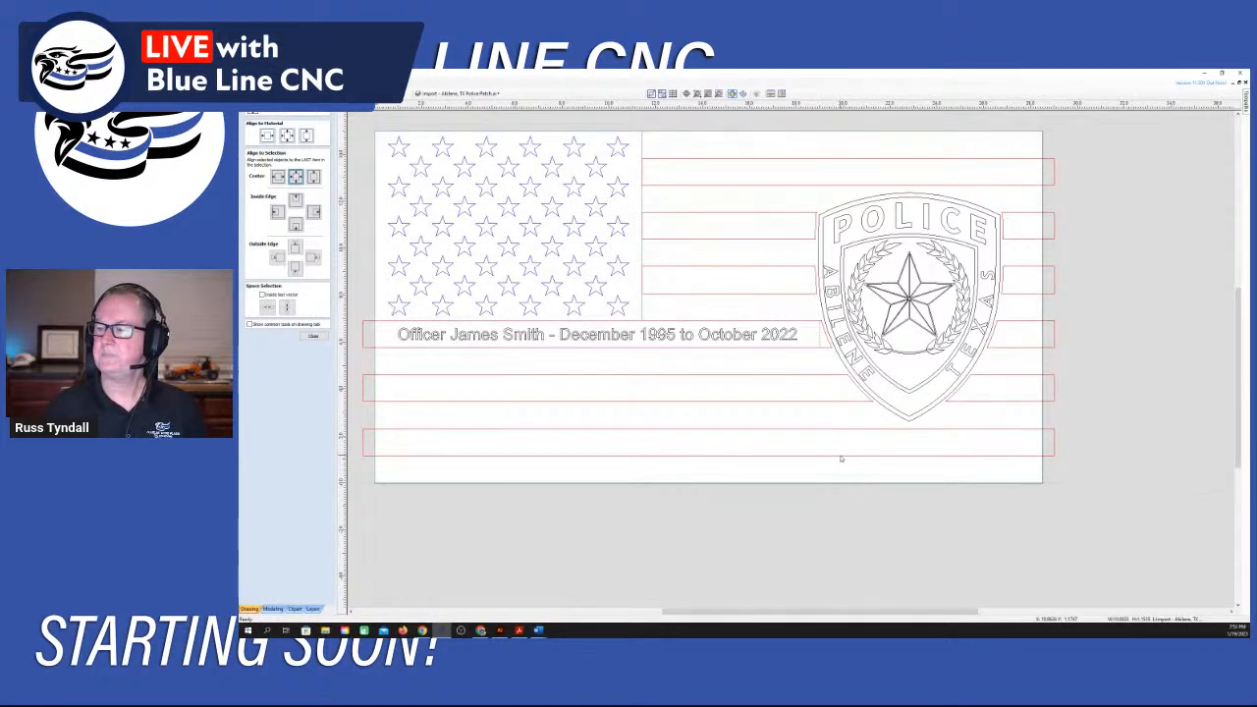
{"action": "left_click", "coordinate": [841, 458]}
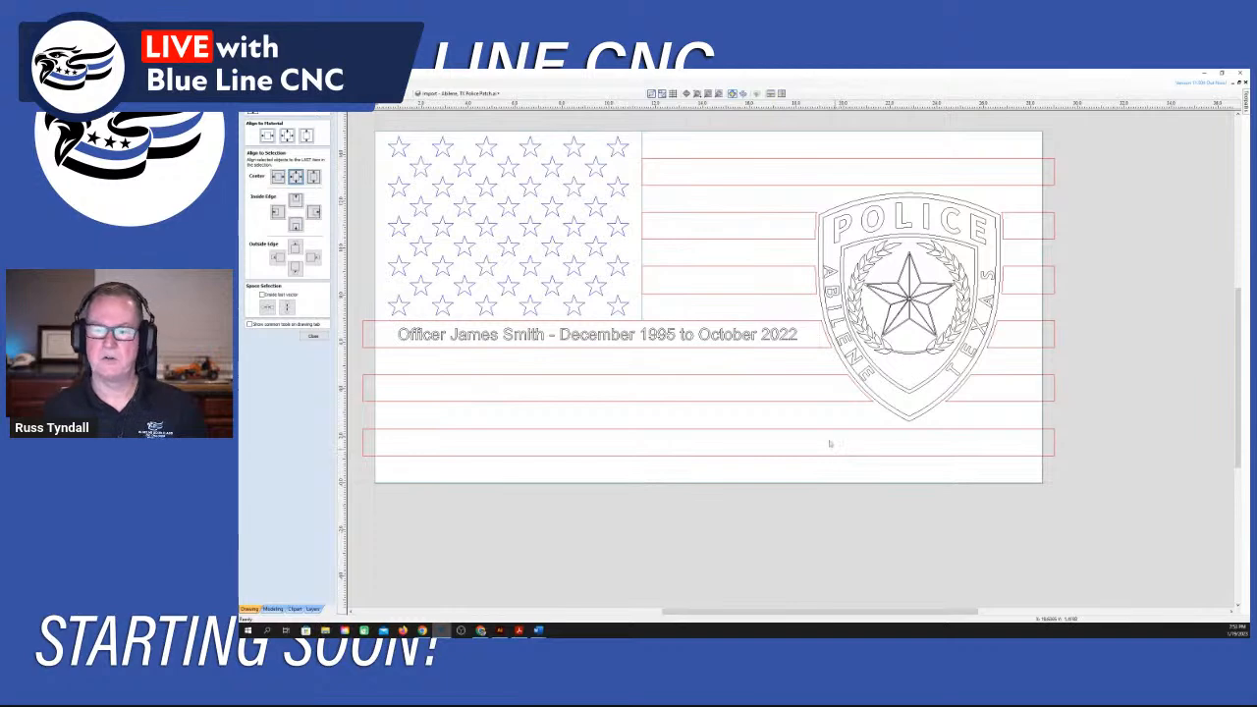
{"action": "left_click", "coordinate": [313, 336]}
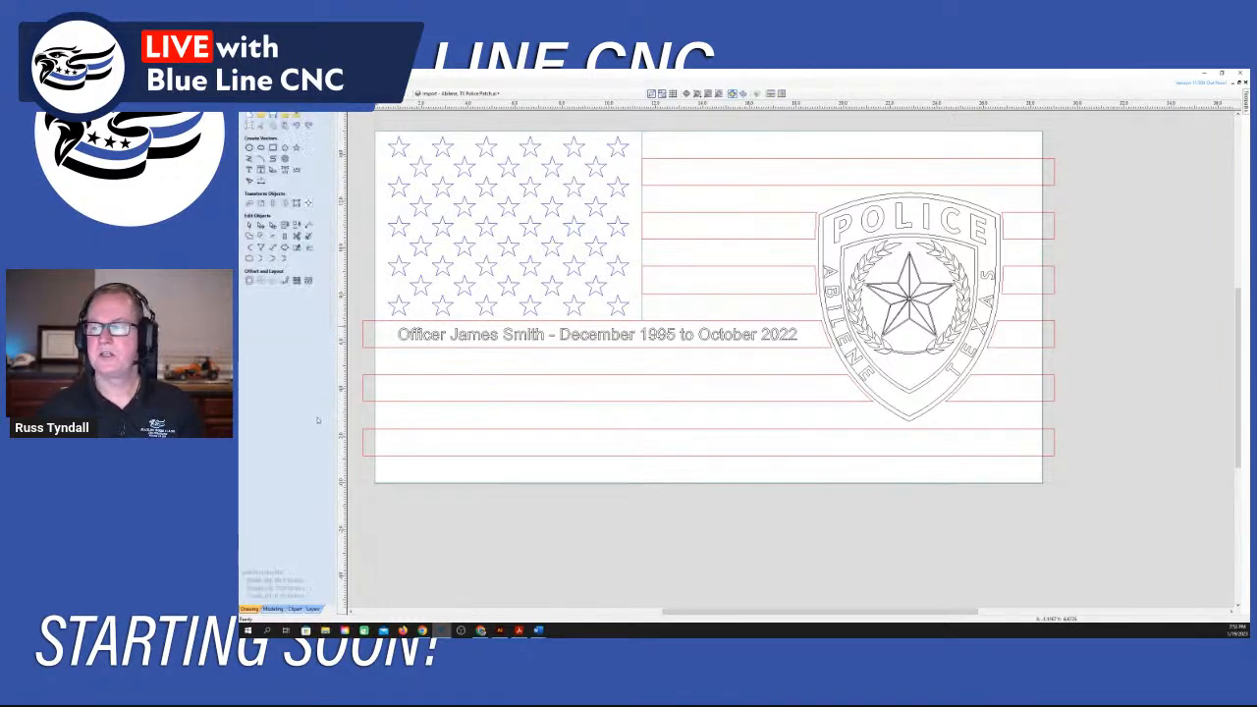
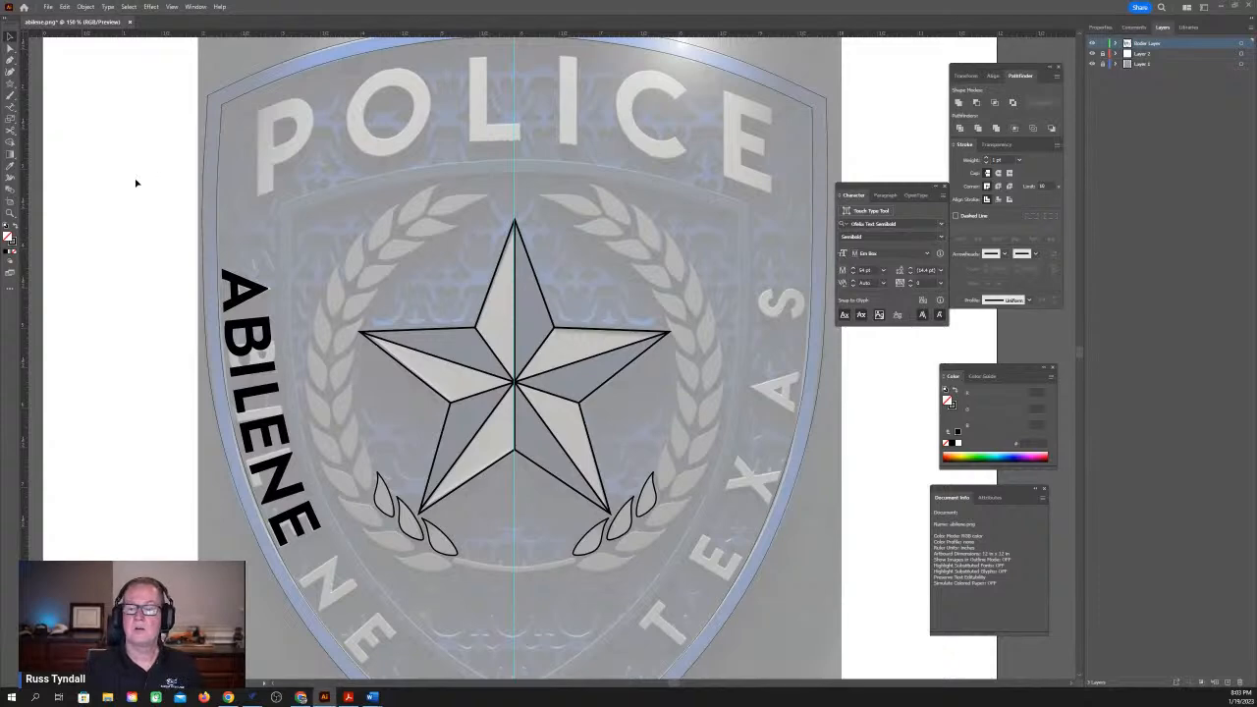
Undo the outline conversion and reselect the shield border to check its 13 pt stroke weight.
{"action": "key", "text": "ctrl+z"}
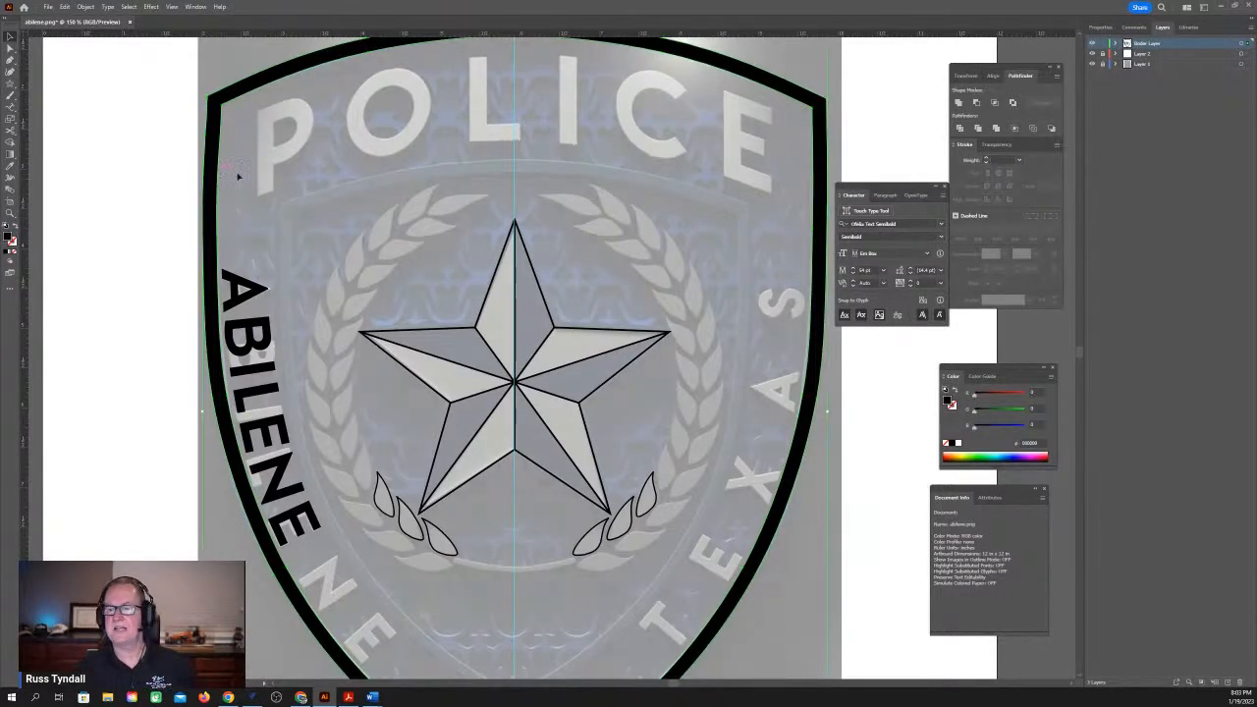
{"action": "scroll", "coordinate": [246, 176], "scroll_direction": "up", "scroll_amount": 2}
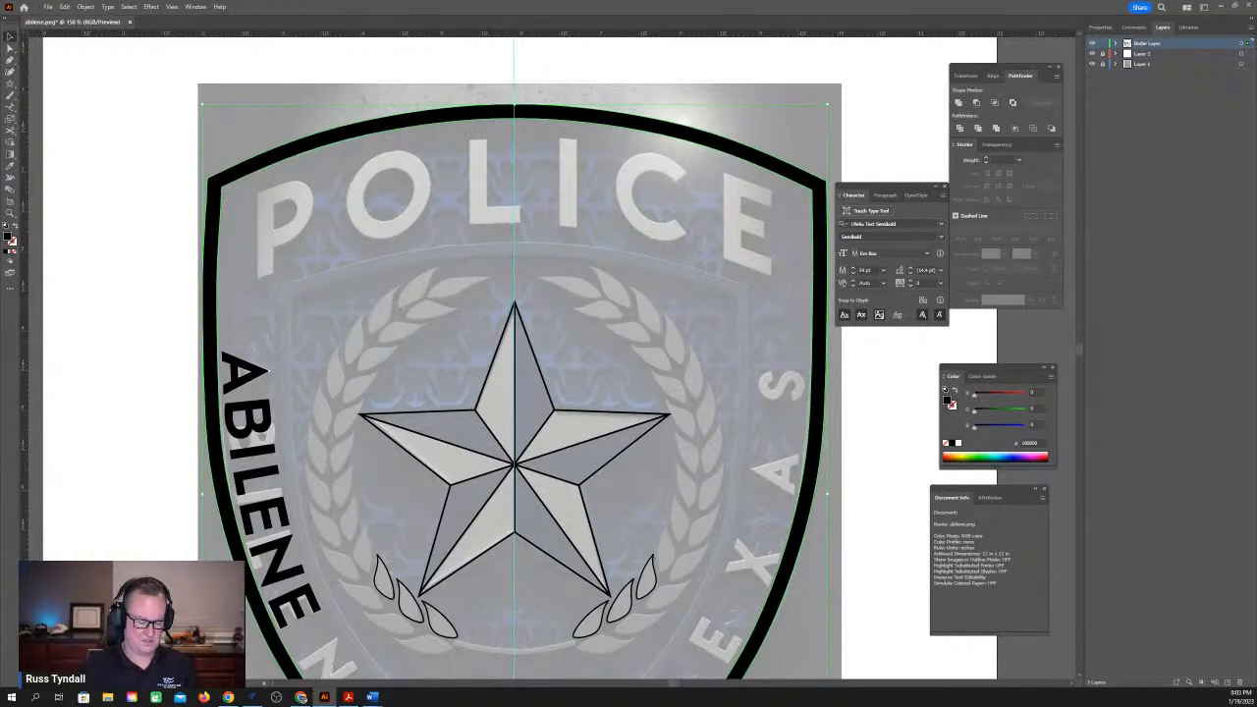
{"action": "key", "text": "ctrl+z"}
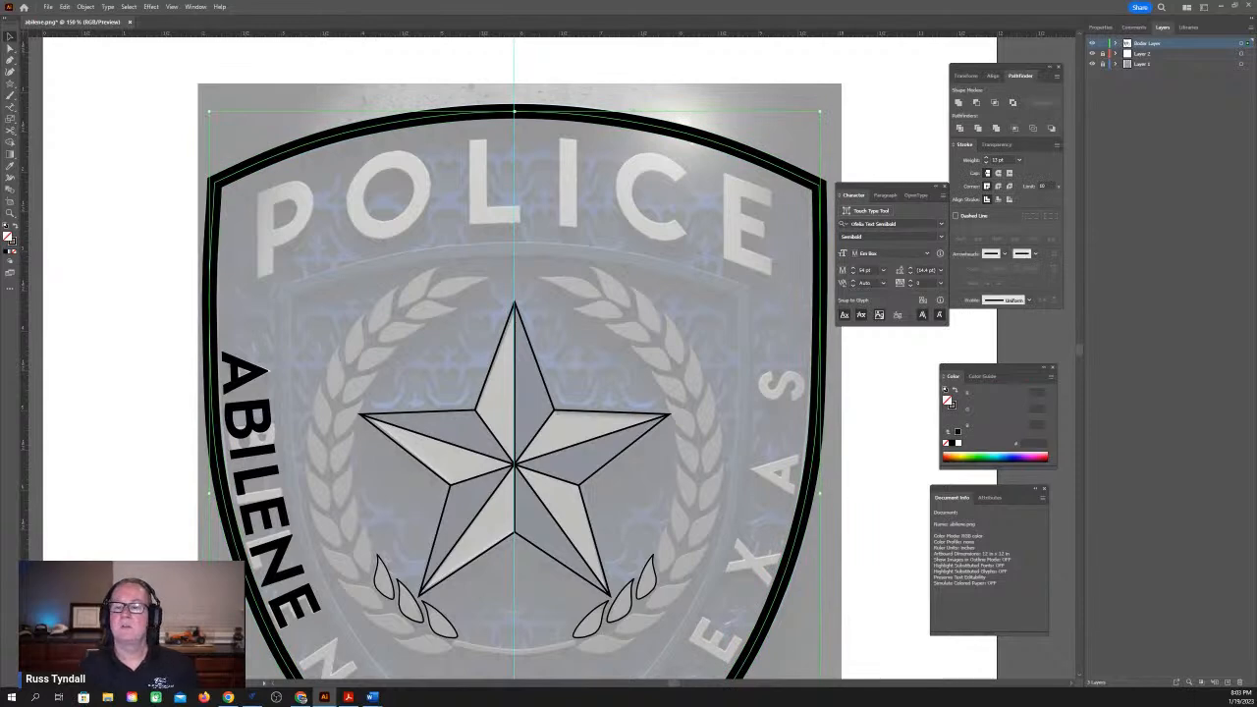
{"action": "left_click", "coordinate": [319, 84]}
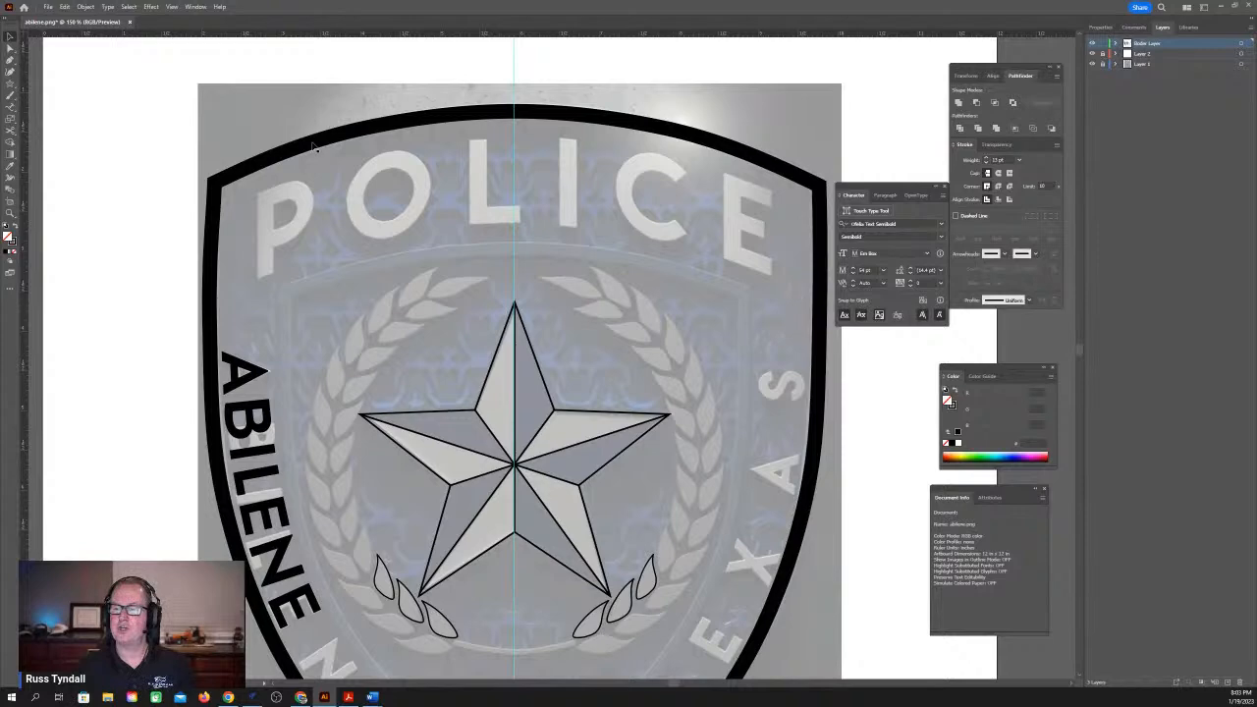
{"action": "left_click", "coordinate": [312, 145]}
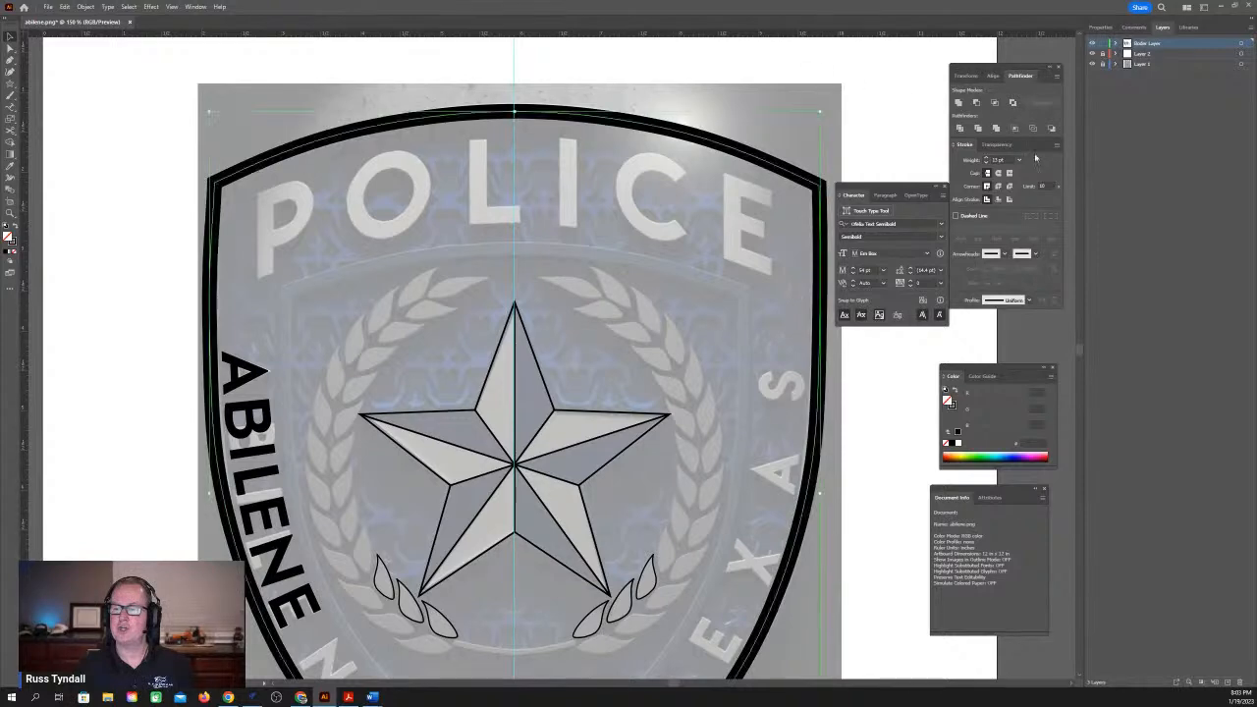
{"action": "left_click", "coordinate": [997, 160]}
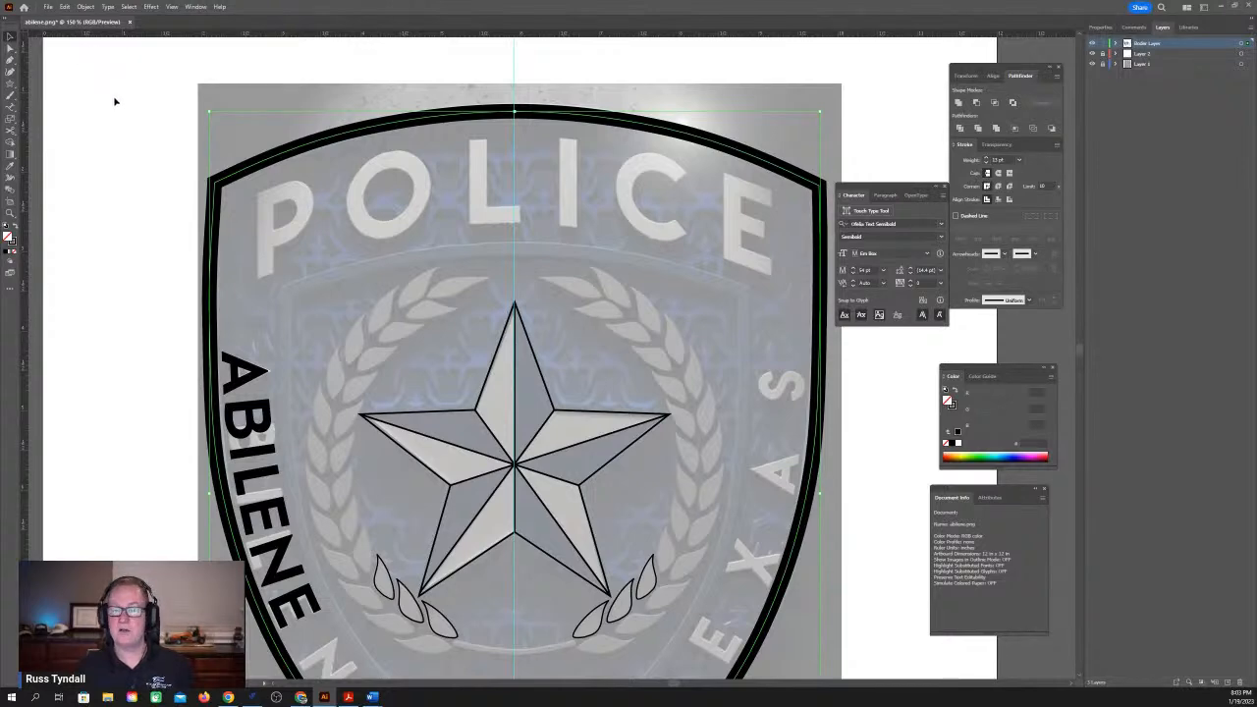
{"action": "left_click", "coordinate": [86, 7]}
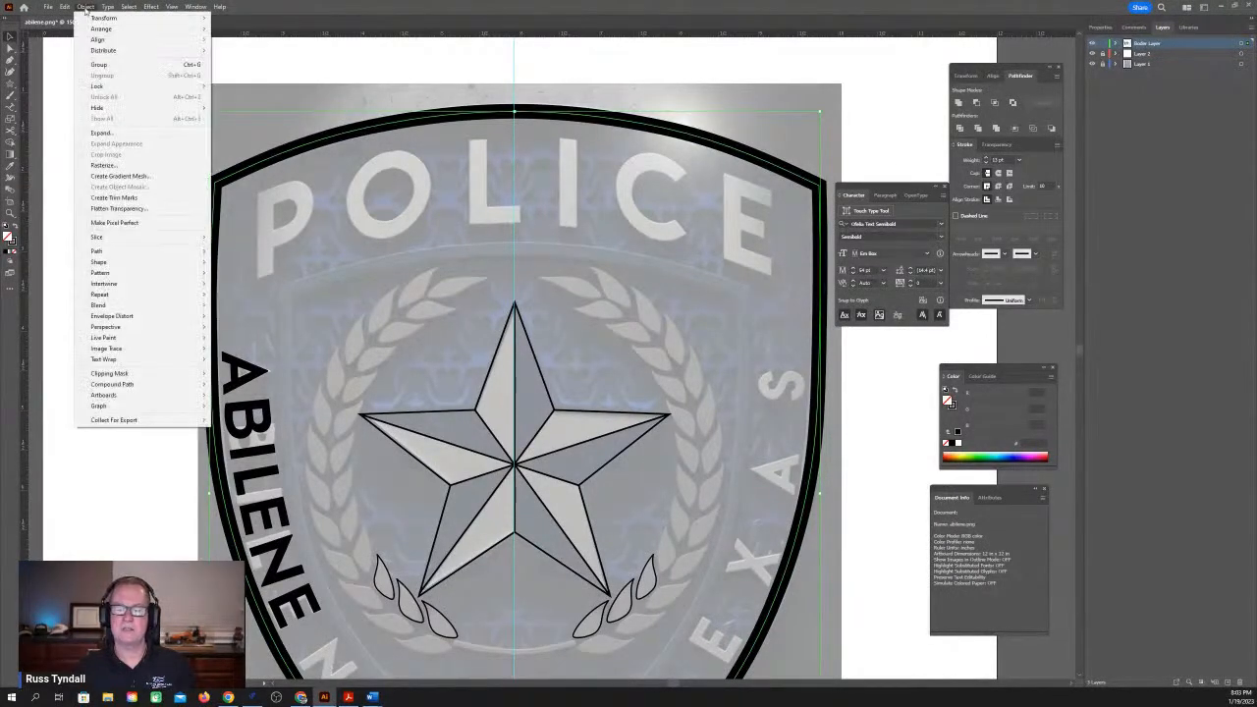
Outline the shield border's 13 pt stroke into a filled shape, then swap its fill and stroke.
{"action": "mouse_move", "coordinate": [90, 17]}
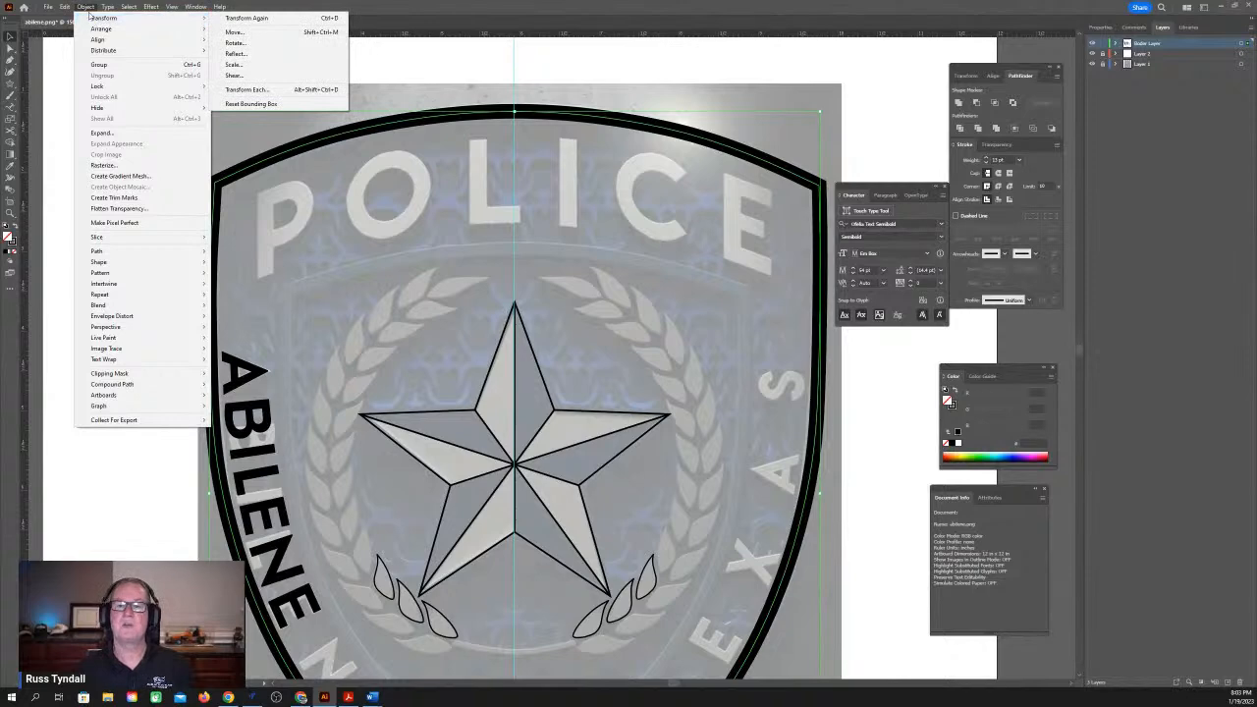
{"action": "mouse_move", "coordinate": [106, 254]}
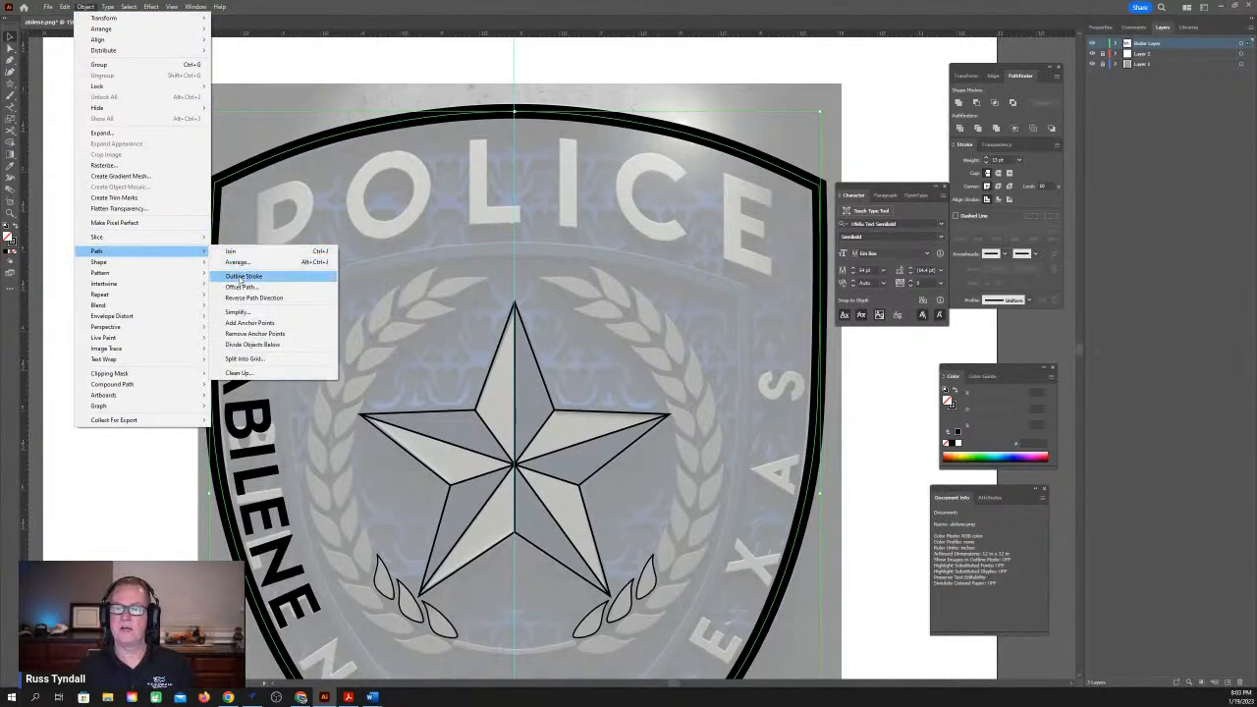
{"action": "left_click", "coordinate": [240, 278]}
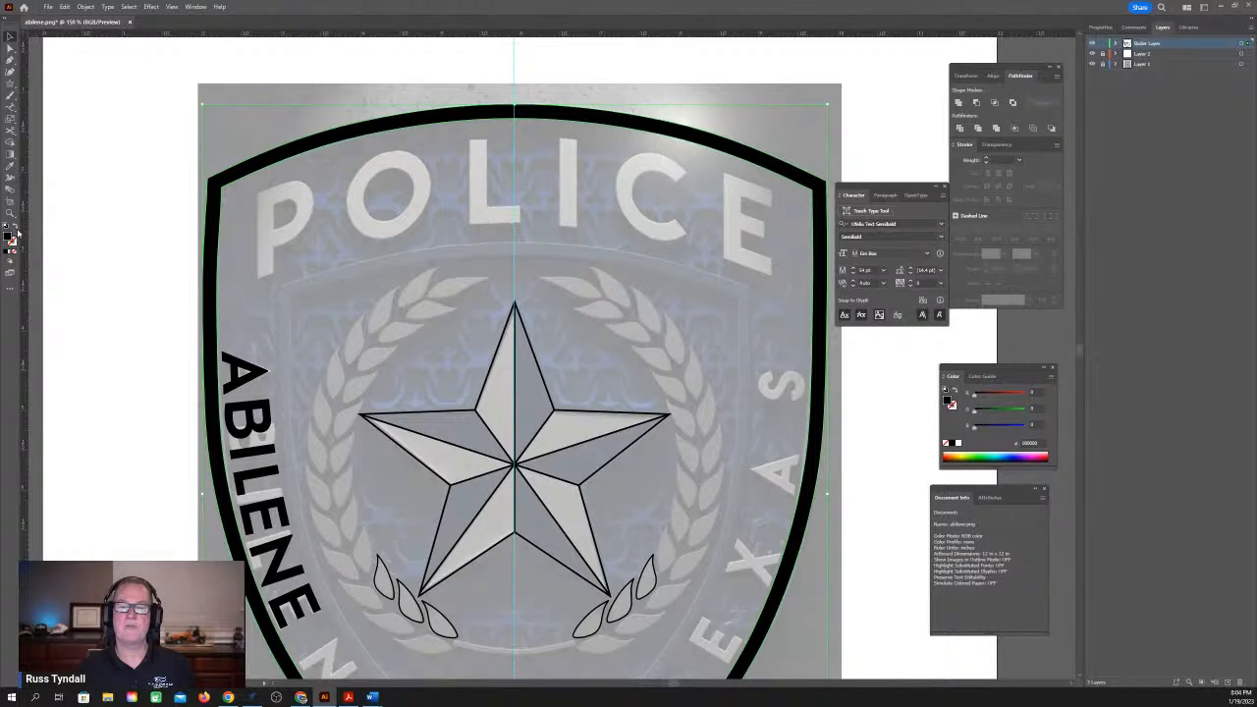
{"action": "left_click", "coordinate": [15, 228]}
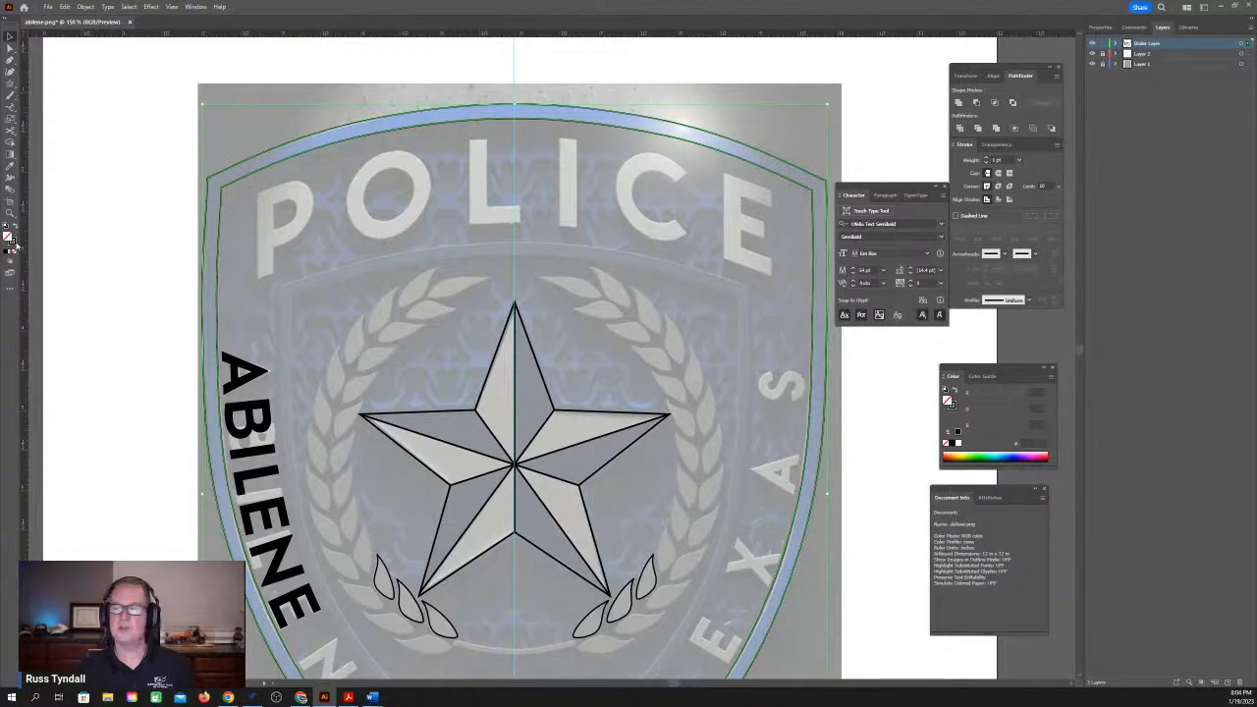
Thin the double-line shield border to a 0.25 pt stroke and deselect it.
{"action": "left_click", "coordinate": [985, 163]}
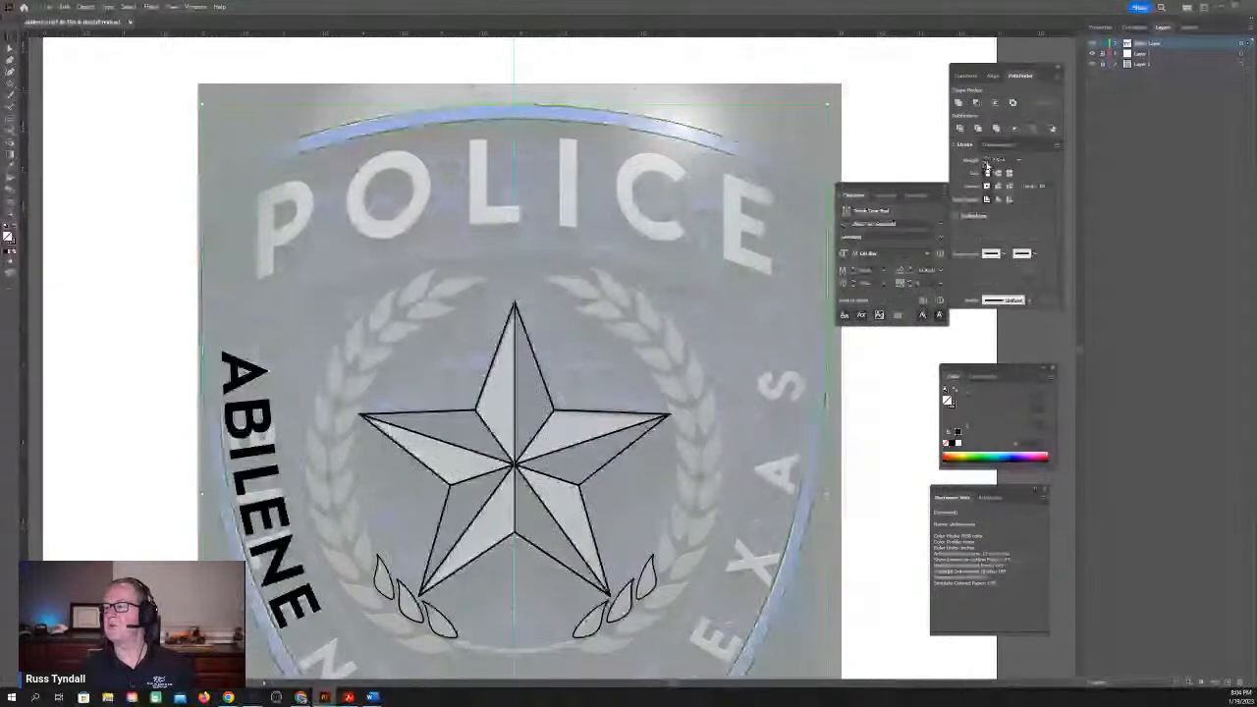
{"action": "left_click", "coordinate": [986, 164]}
{"action": "left_click", "coordinate": [107, 230]}
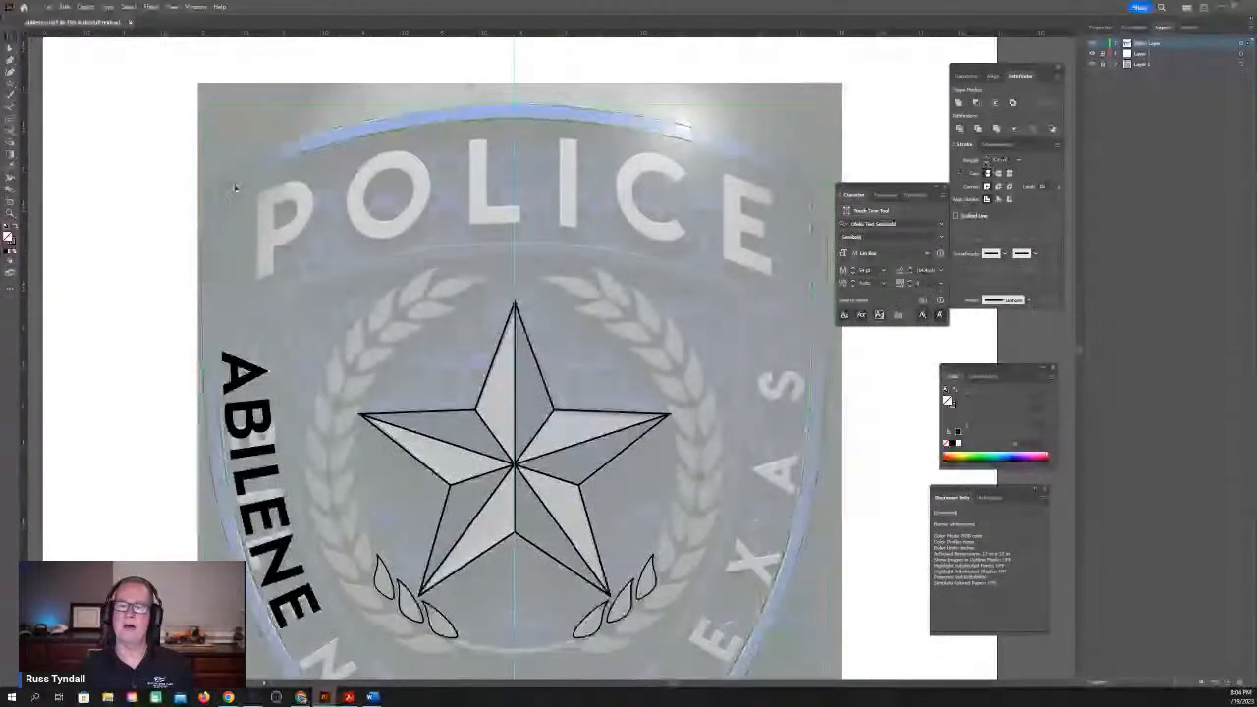
Convert the curved ABILENE text into outline shapes with Type > Create Outlines.
{"action": "left_click", "coordinate": [256, 369]}
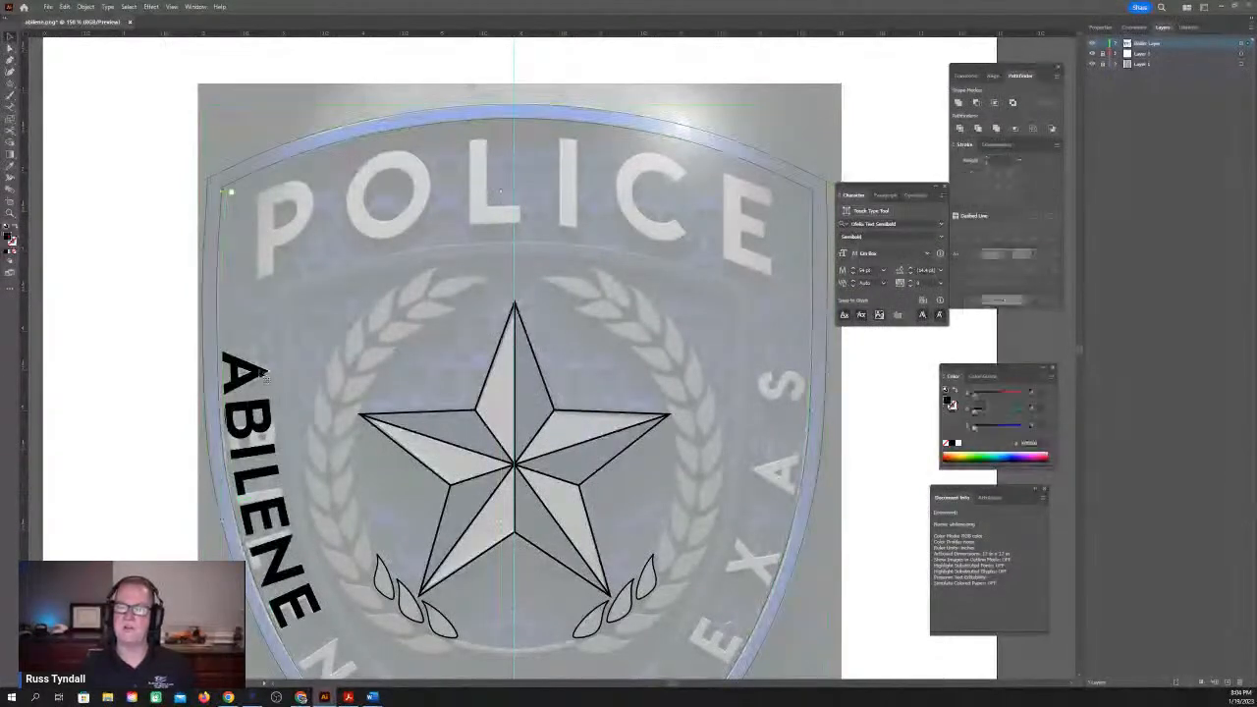
{"action": "left_click", "coordinate": [86, 7]}
{"action": "mouse_move", "coordinate": [107, 7]}
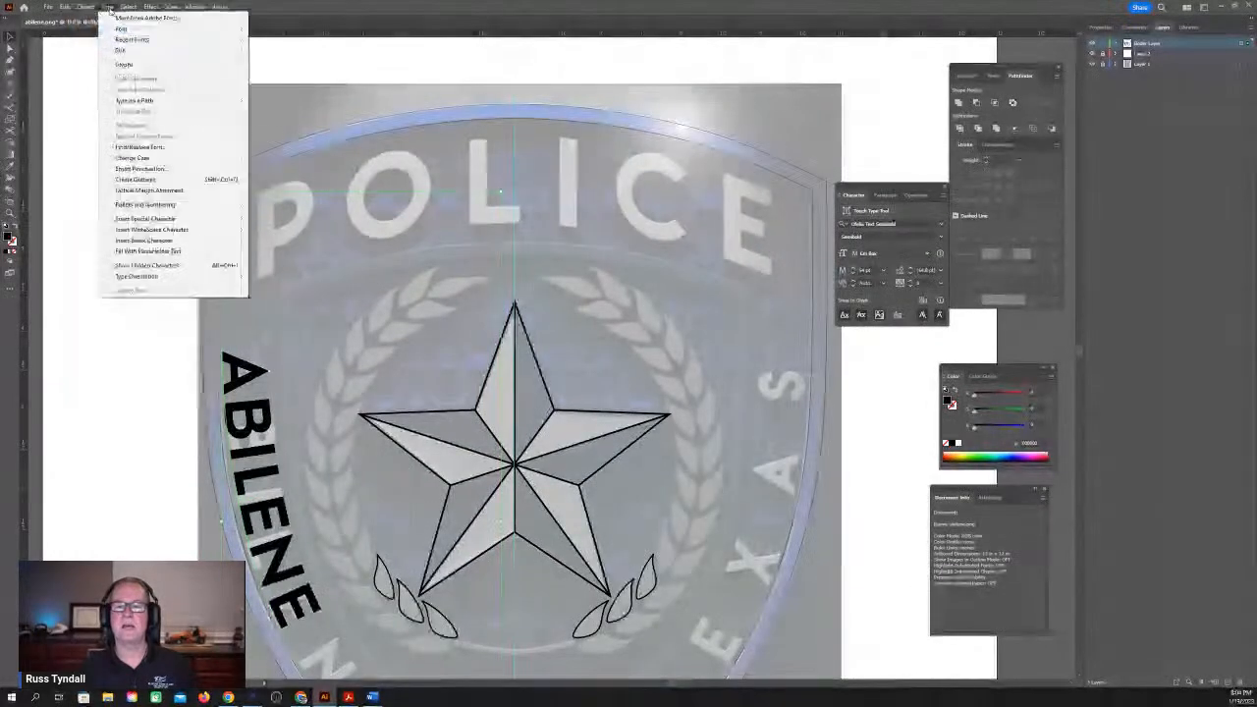
{"action": "left_click", "coordinate": [134, 179]}
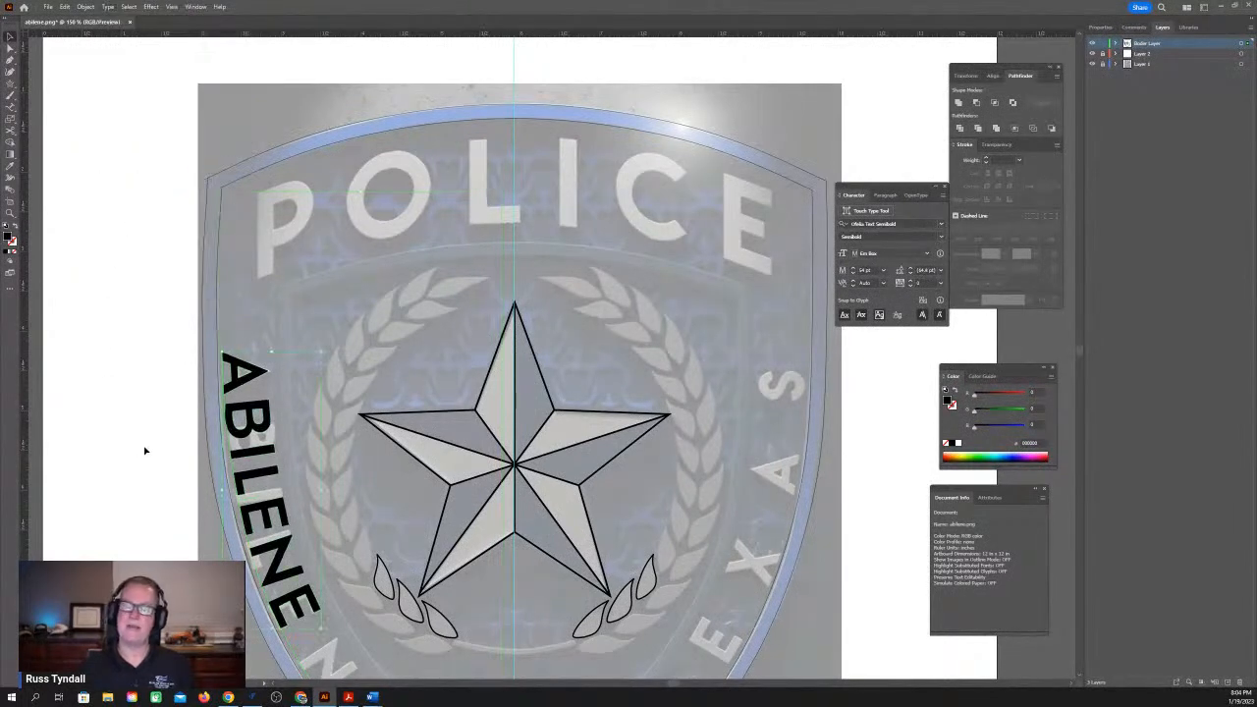
{"action": "scroll", "coordinate": [173, 516], "scroll_direction": "down", "scroll_amount": 3}
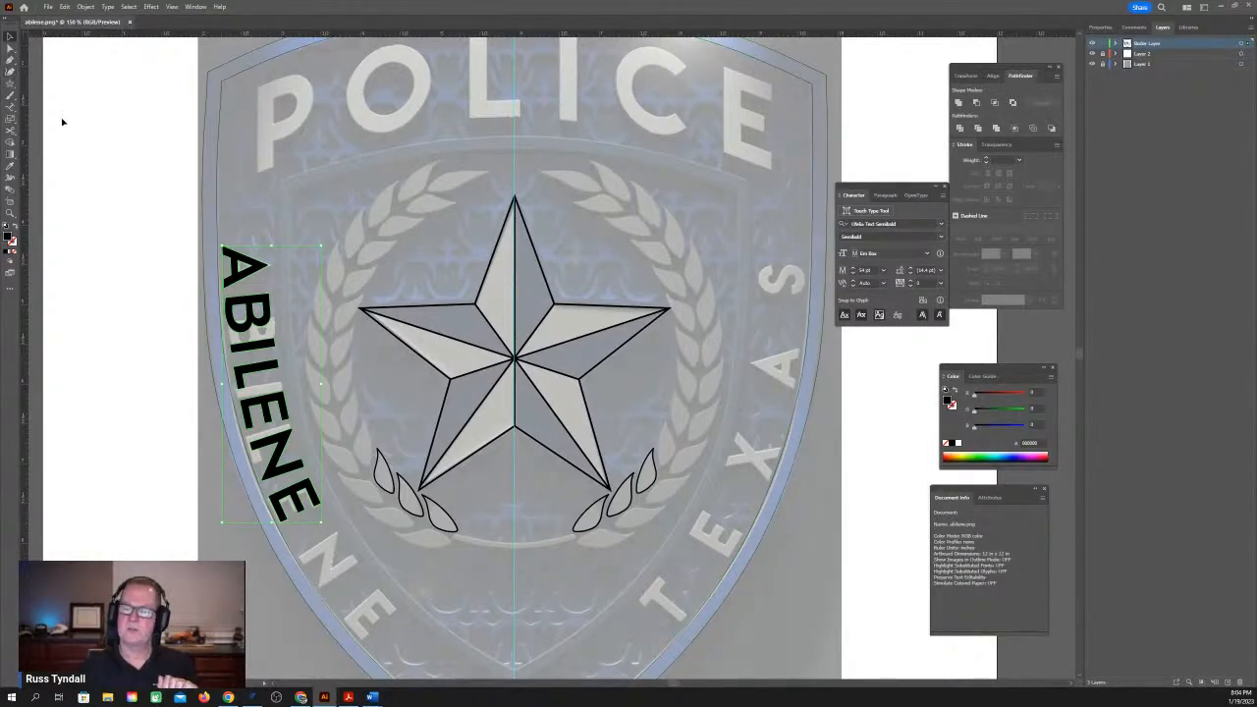
Make the ABILENE letters hollow with no fill and a 0.25 pt stroke, then hide Layer 1.
{"action": "left_click", "coordinate": [14, 250]}
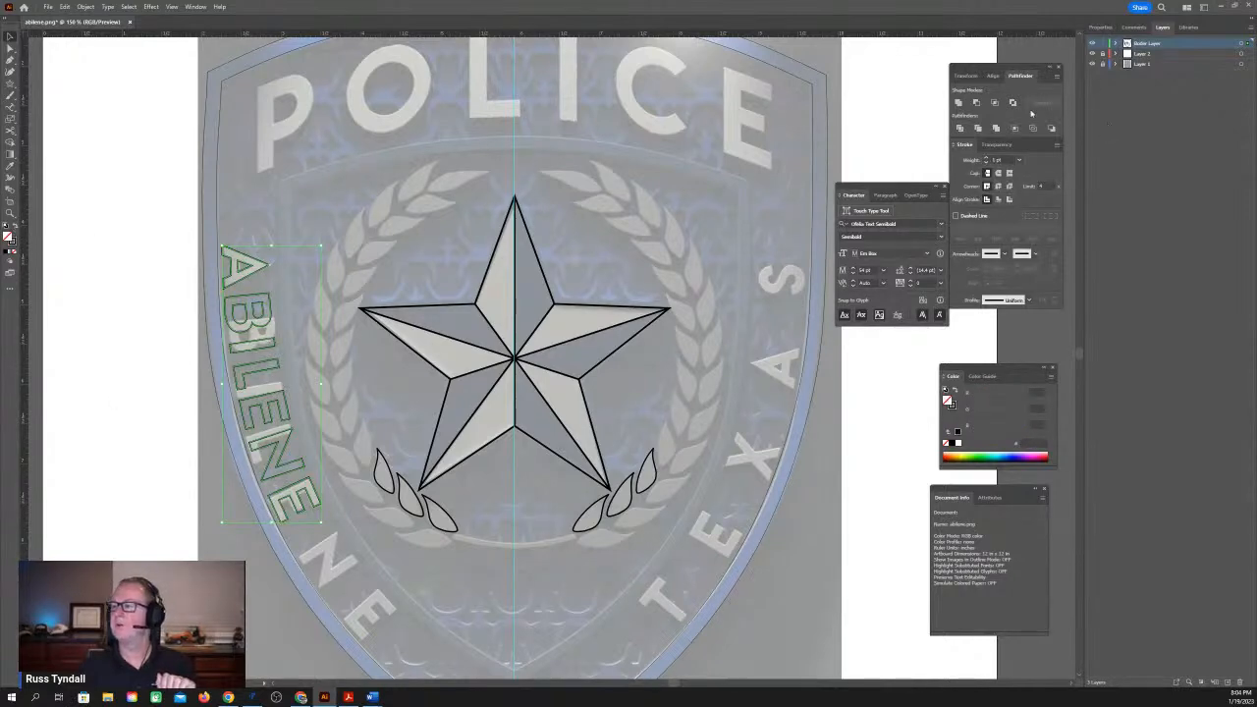
{"action": "left_click", "coordinate": [986, 163]}
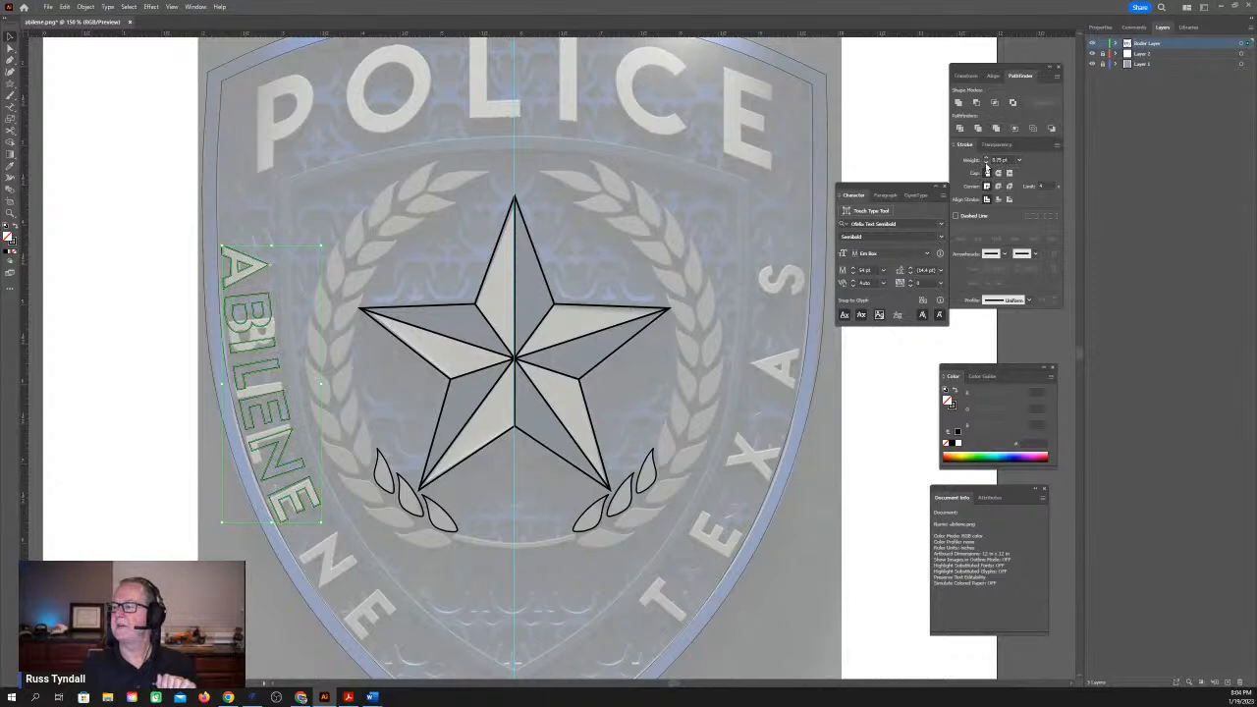
{"action": "left_click", "coordinate": [986, 163]}
{"action": "left_click", "coordinate": [986, 163]}
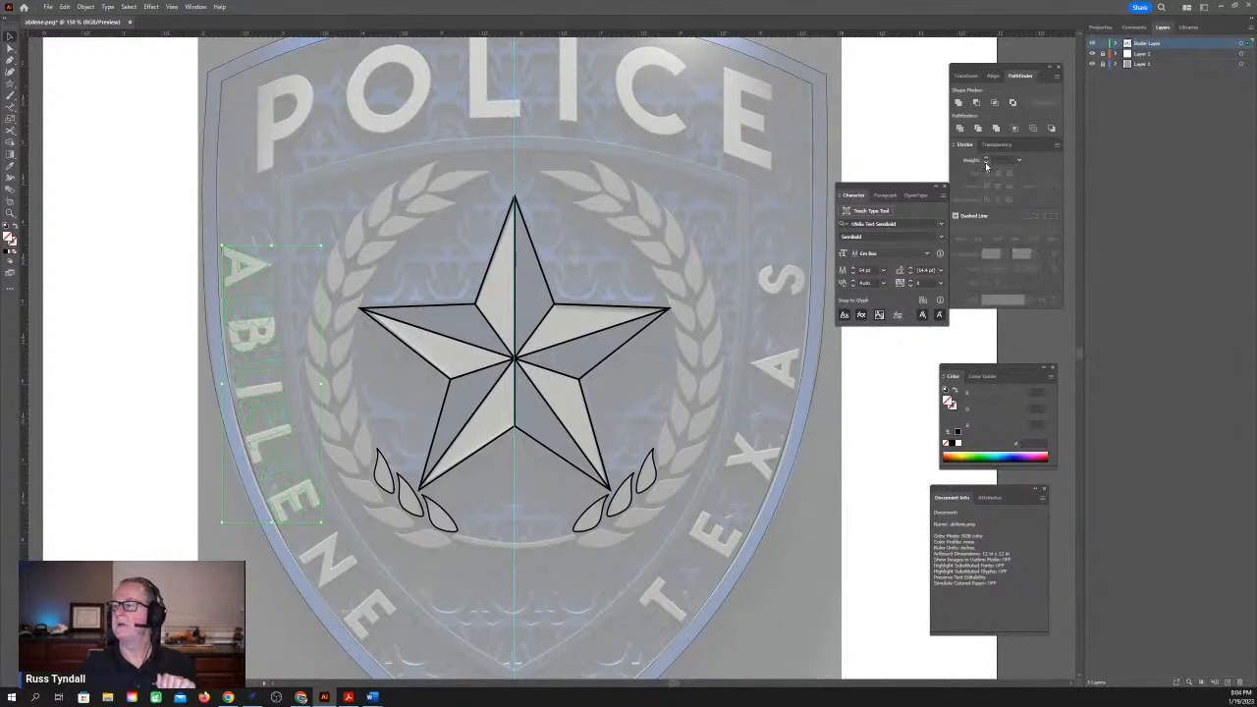
{"action": "left_click", "coordinate": [985, 157]}
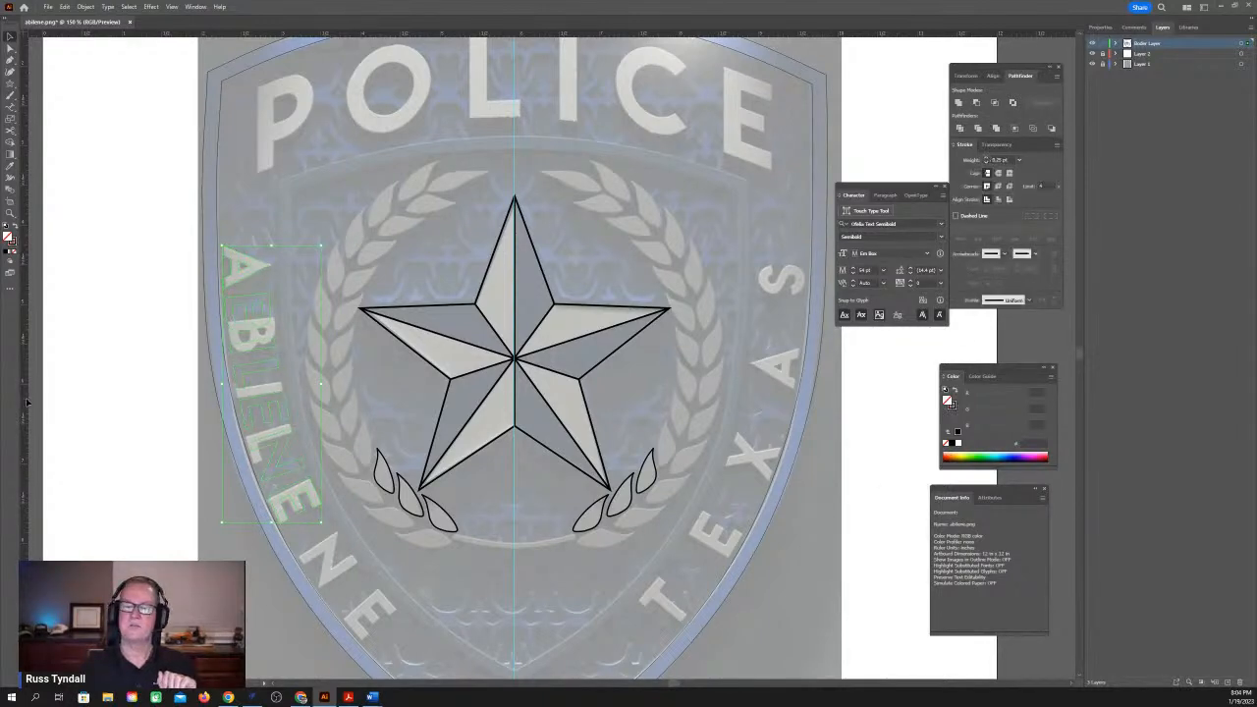
{"action": "left_click", "coordinate": [96, 360]}
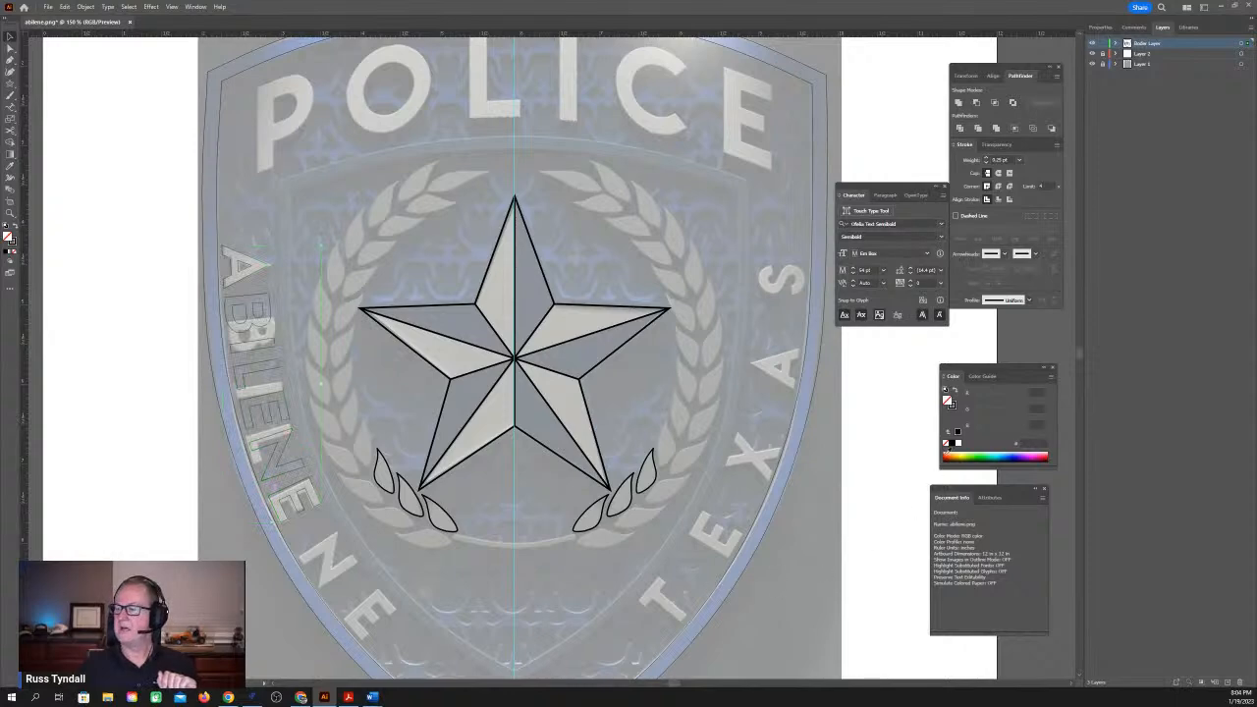
{"action": "left_click", "coordinate": [1092, 63]}
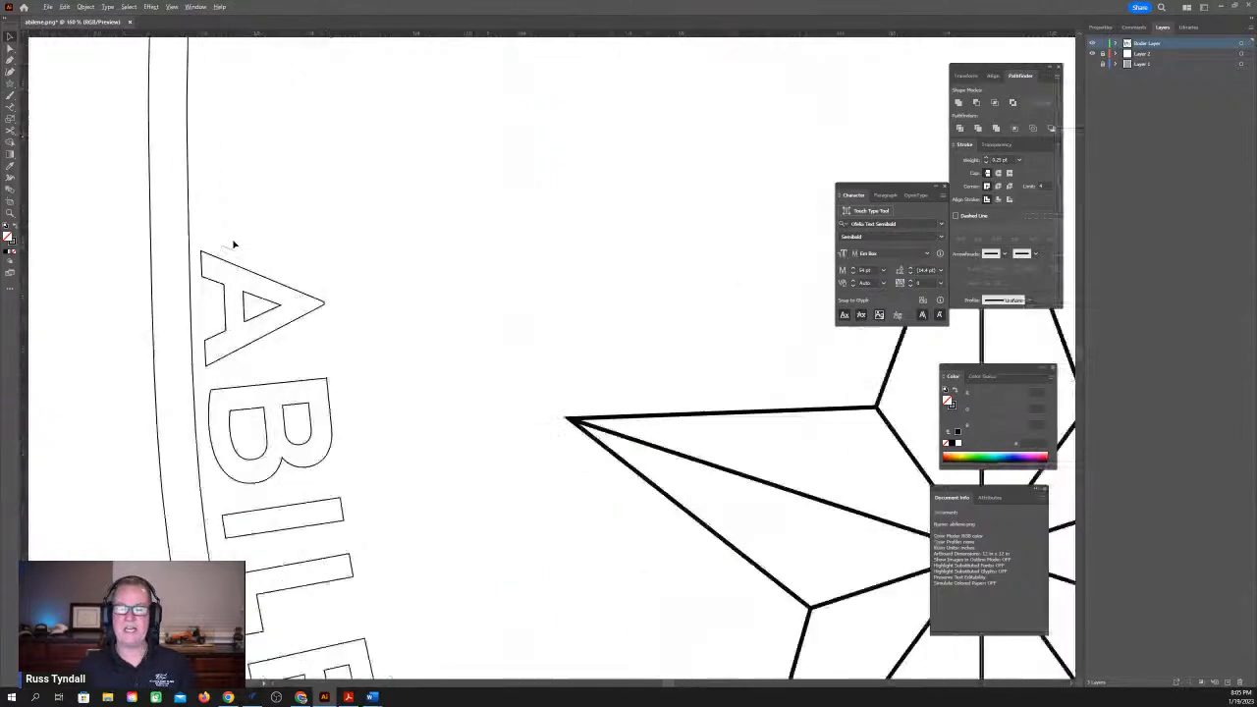
{"action": "scroll", "coordinate": [236, 241], "scroll_direction": "up", "scroll_amount": 3}
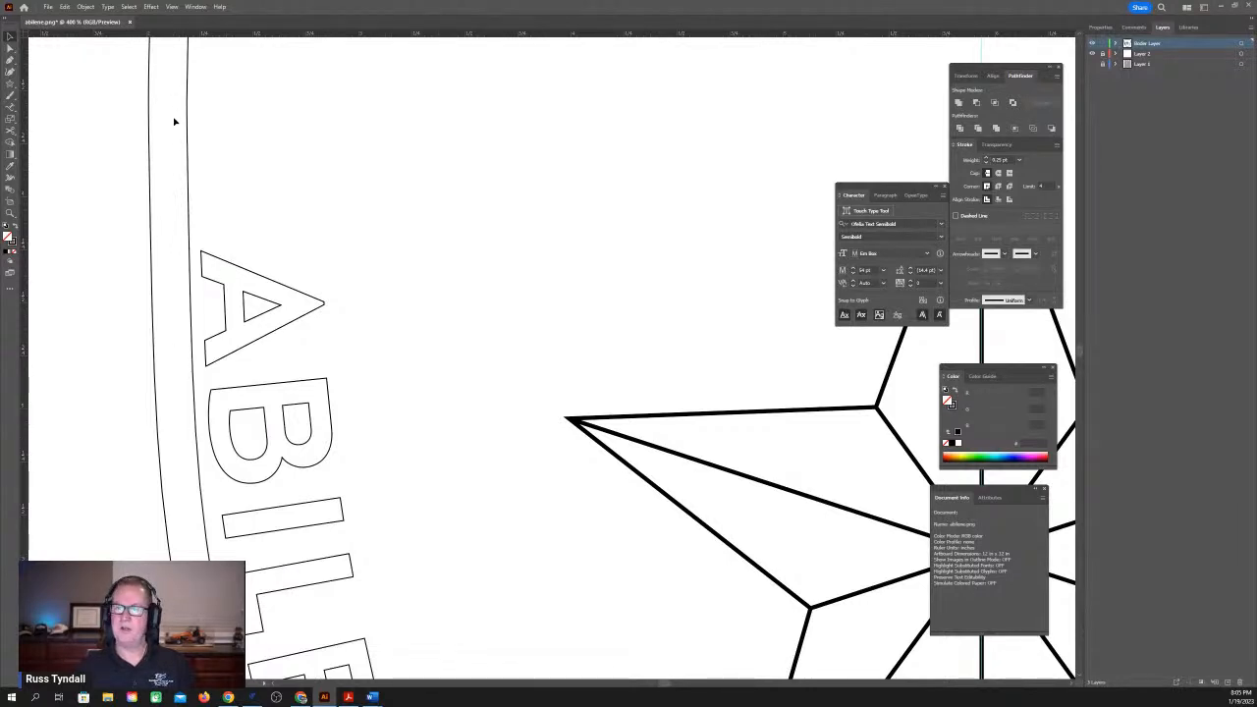
{"action": "left_click", "coordinate": [187, 118]}
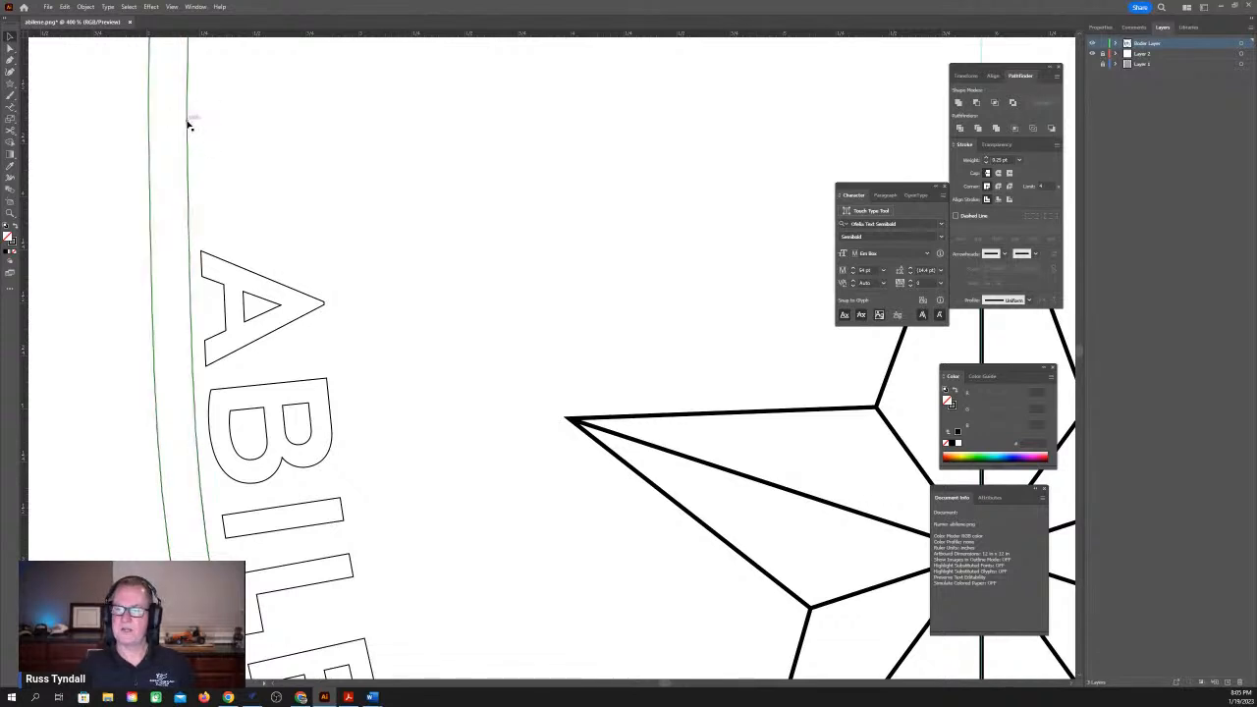
{"action": "scroll", "coordinate": [179, 129], "scroll_direction": "down", "scroll_amount": 6}
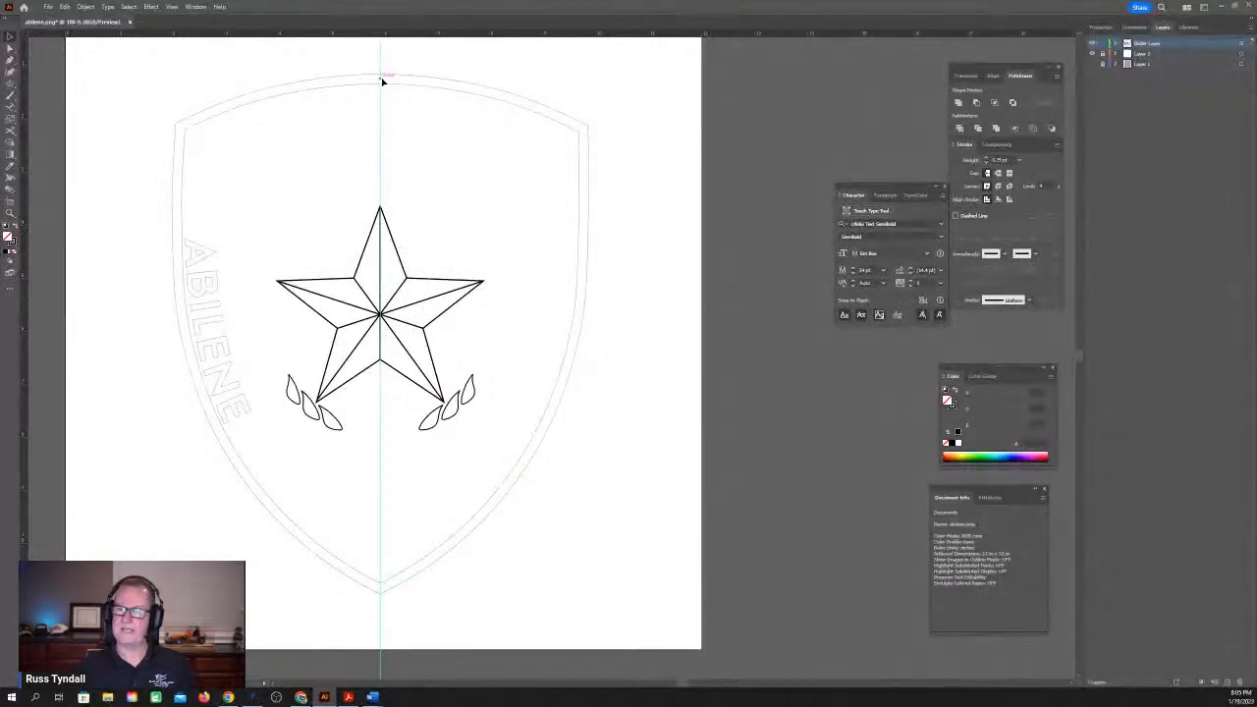
{"action": "left_click", "coordinate": [386, 86]}
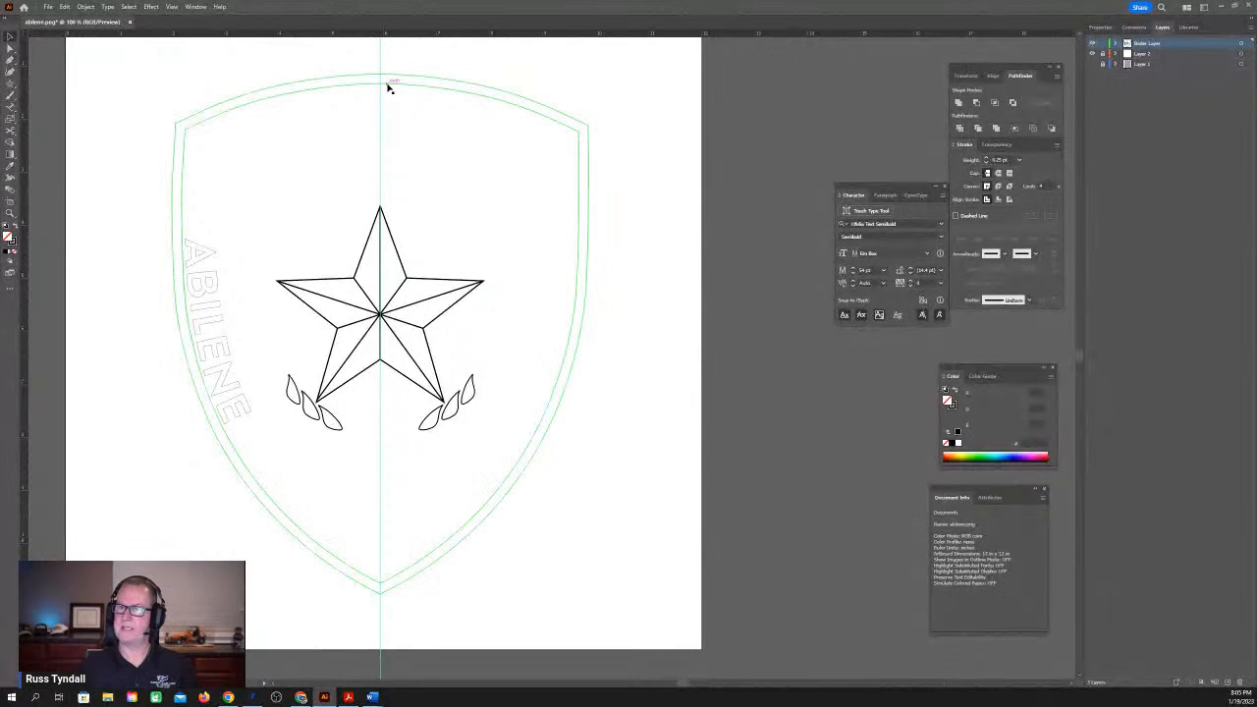